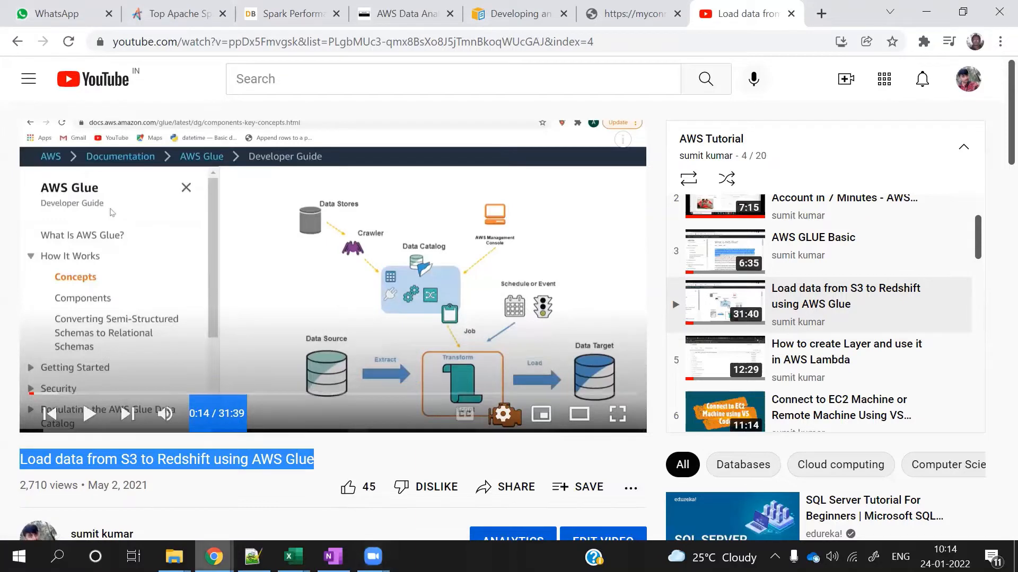
Switch to the AWS console and look through the list of S3 buckets
key("alt+Tab")
key("alt+Tab")
key("alt+Tab")
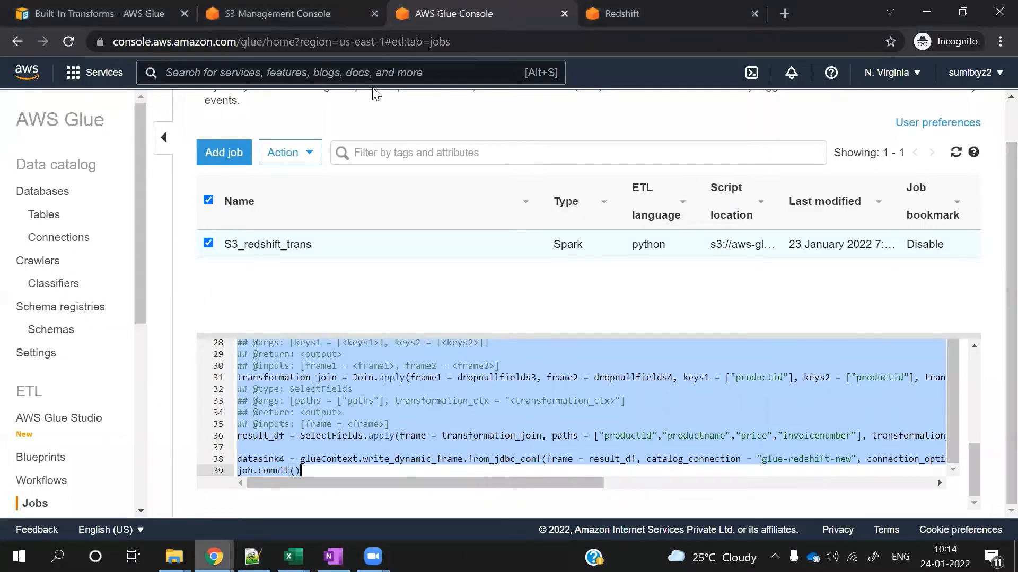
left_click(286, 24)
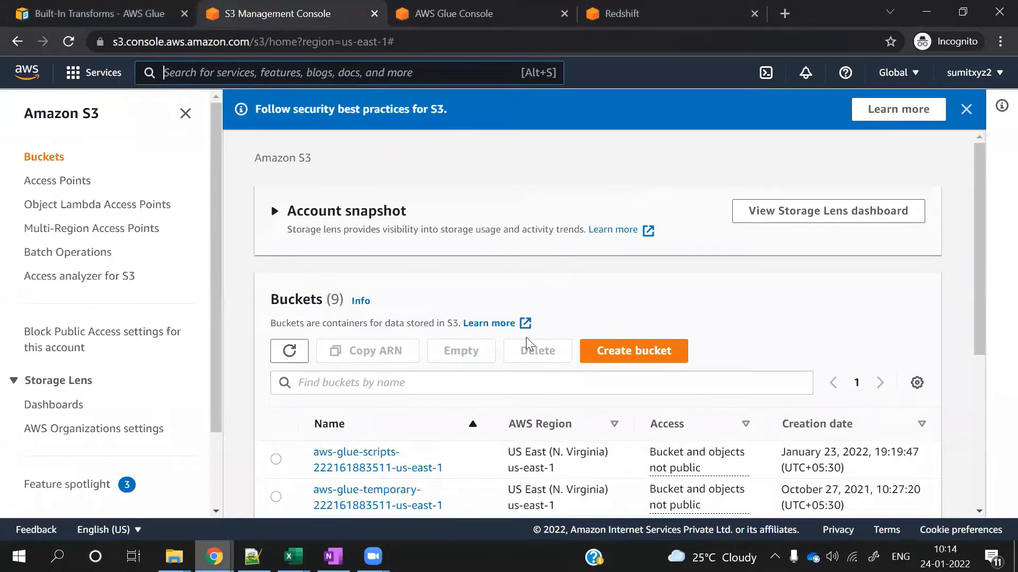
scroll(526, 338, "down", 2)
scroll(527, 337, "down", 3)
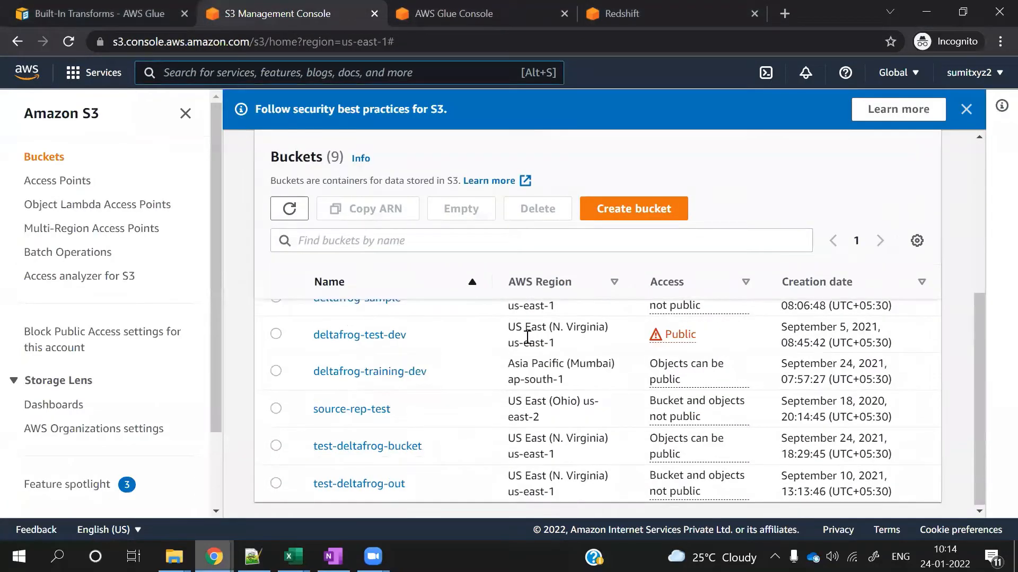
Switch to OneNote and sketch two source boxes labelled "Pr" and "Sales", with a circled S3 label and an arrow pointing at each source
left_click(333, 556)
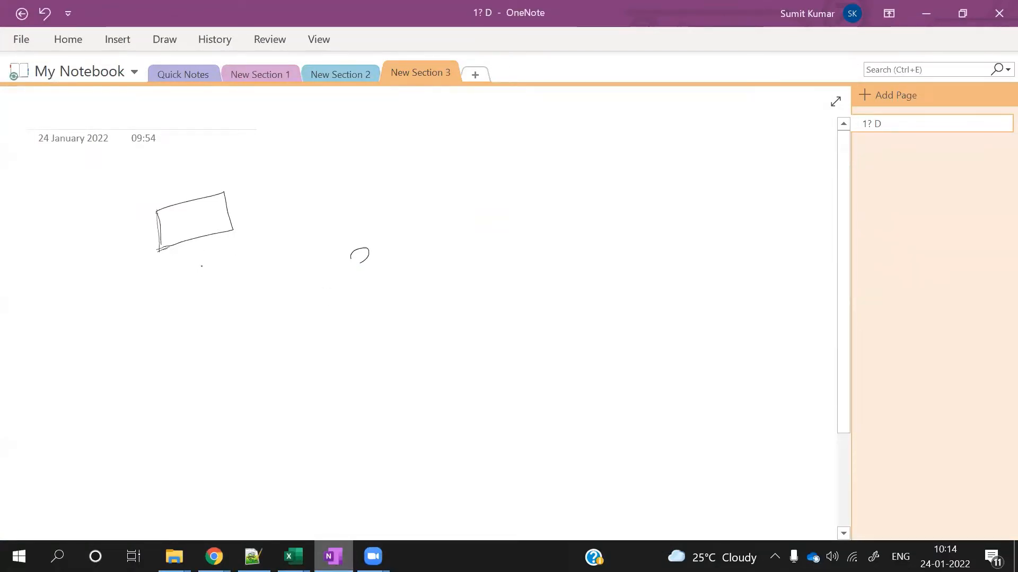
left_click_drag(181, 262, 185, 318)
left_click_drag(180, 262, 195, 315)
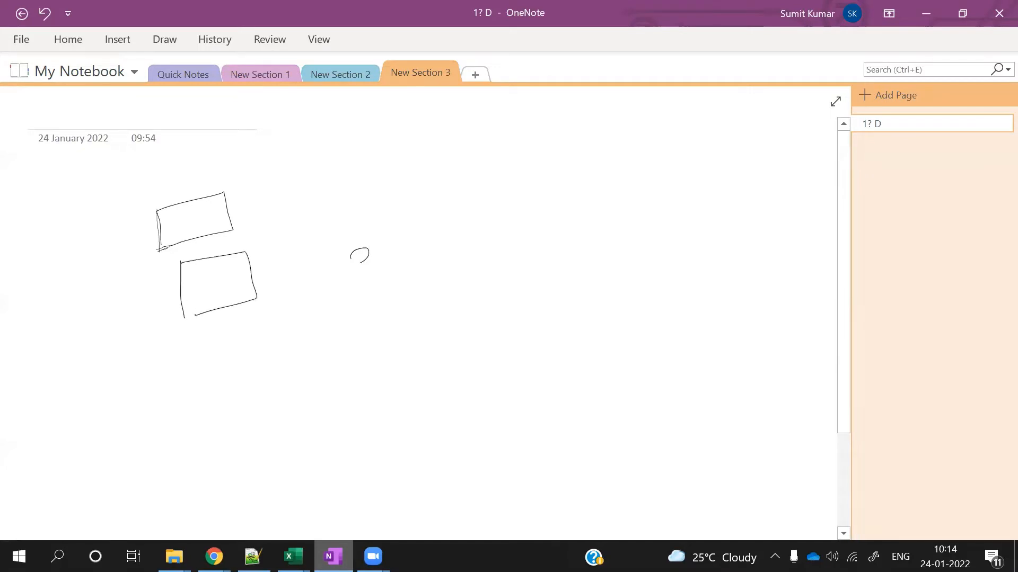
mouse_move(271, 222)
left_mouse_down()
mouse_move(267, 230)
mouse_move(282, 234)
mouse_move(255, 241)
mouse_move(244, 263)
mouse_move(273, 253)
left_mouse_up()
left_click_drag(159, 343, 200, 418)
mouse_move(189, 364)
left_mouse_down()
mouse_move(281, 395)
mouse_move(222, 410)
mouse_move(210, 458)
mouse_move(239, 449)
left_mouse_up()
left_click_drag(241, 441, 273, 427)
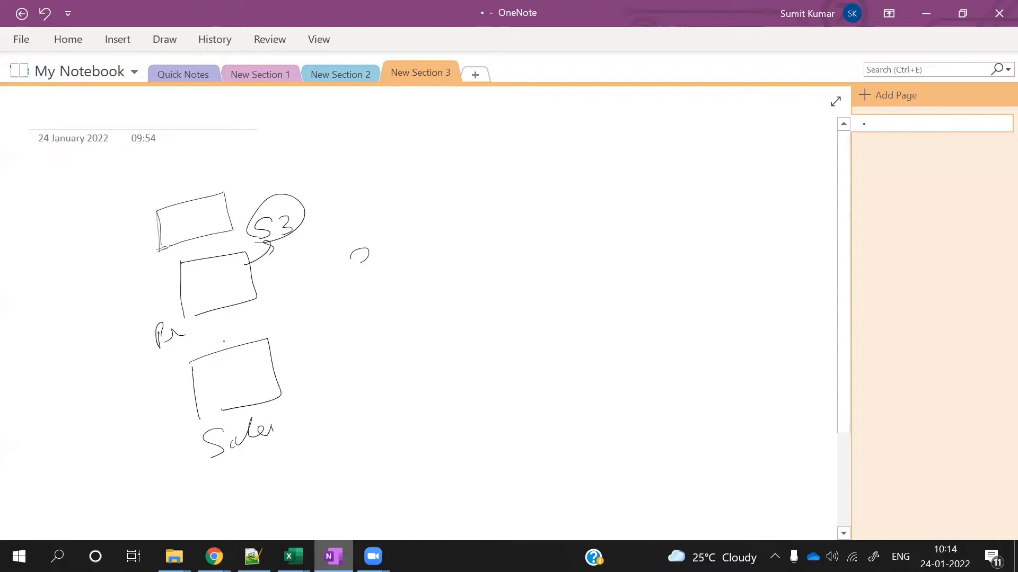
left_click_drag(125, 329, 161, 306)
left_click_drag(162, 416, 181, 402)
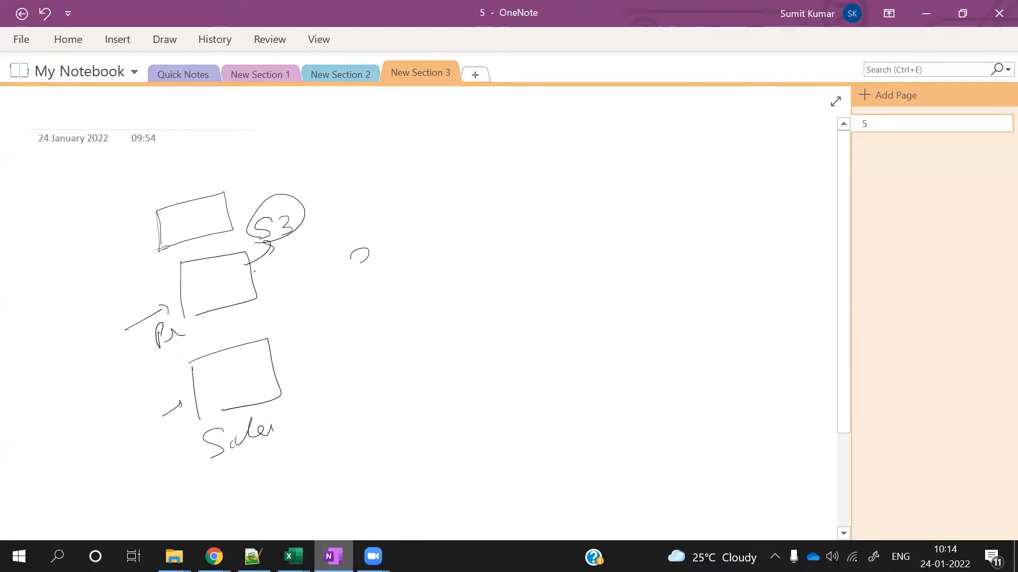
Draw a large box with lines running from both source boxes, and join the sources with a curve leading into it
left_click_drag(254, 272, 391, 300)
left_click_drag(279, 371, 402, 306)
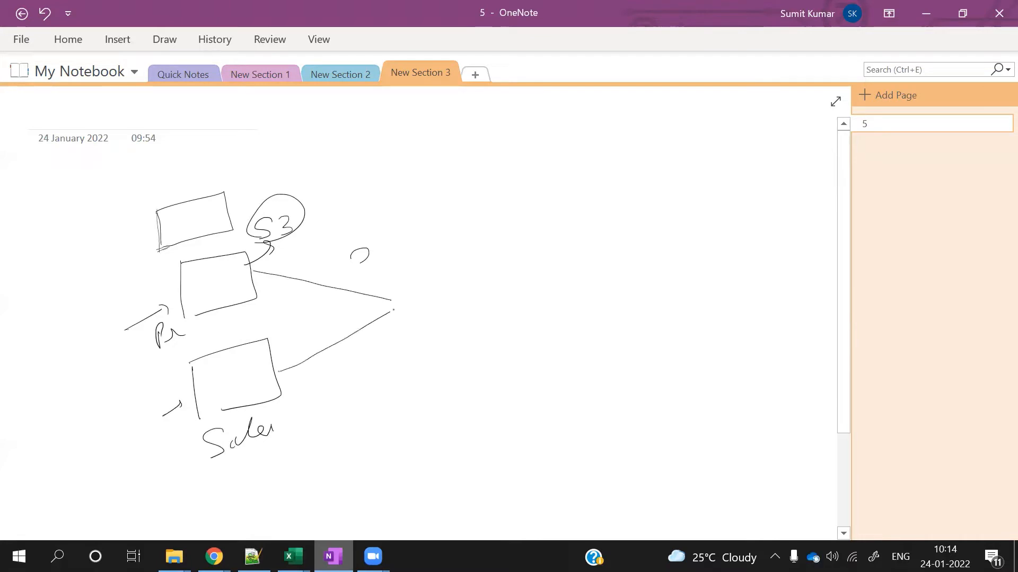
left_click_drag(398, 255, 407, 345)
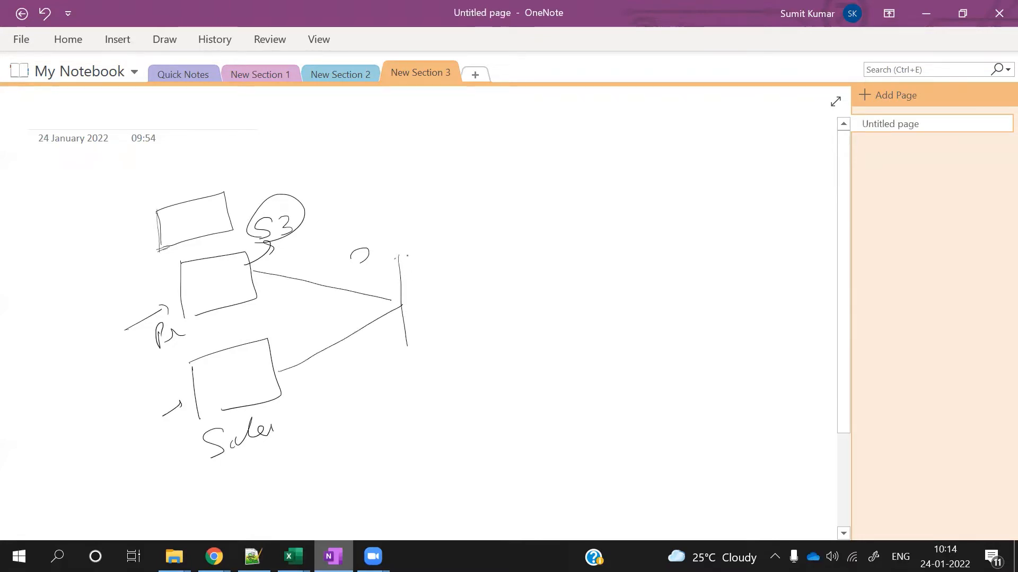
mouse_move(396, 259)
left_mouse_down()
mouse_move(536, 323)
mouse_move(415, 351)
left_mouse_up()
mouse_move(253, 278)
left_mouse_down()
mouse_move(328, 339)
mouse_move(284, 376)
left_mouse_up()
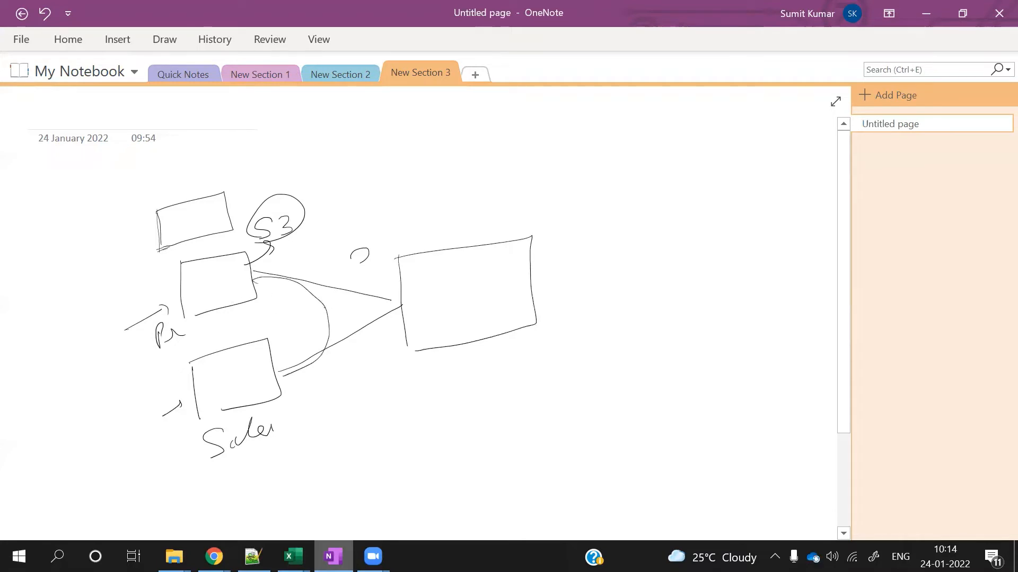
left_click_drag(312, 317, 512, 282)
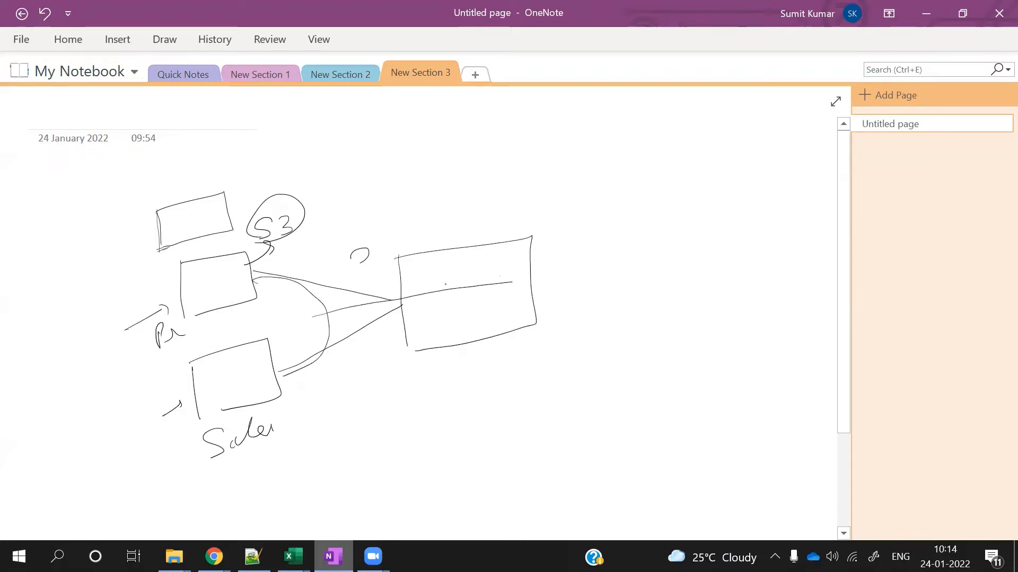
left_click_drag(441, 294, 455, 304)
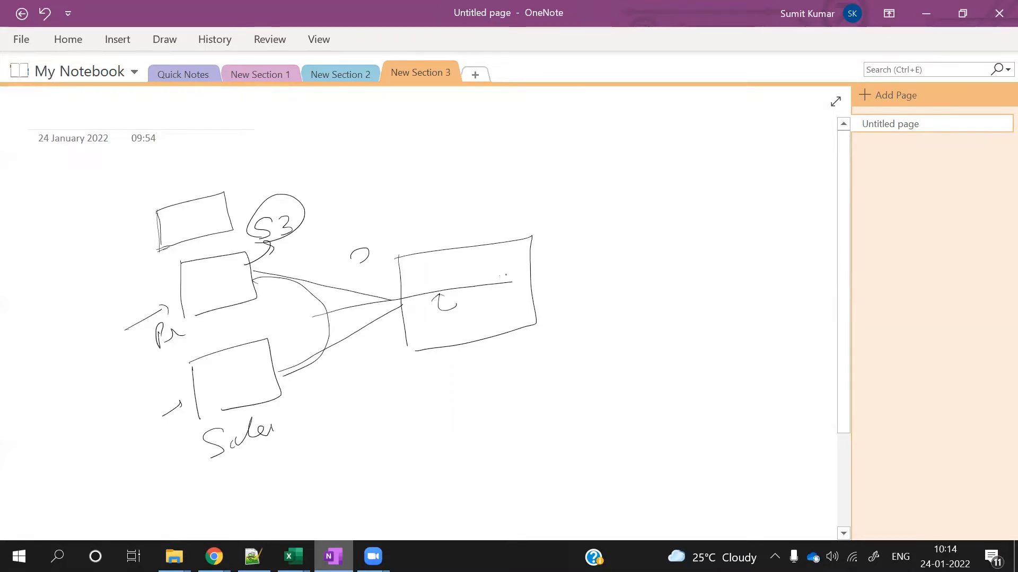
Draw a smaller target box linked to the large box, label it Redshift, circle the label and add arrows between the two
mouse_move(504, 274)
left_mouse_down()
mouse_move(507, 293)
mouse_move(577, 271)
mouse_move(583, 289)
mouse_move(636, 254)
mouse_move(586, 292)
mouse_move(598, 327)
mouse_move(618, 318)
left_mouse_up()
mouse_move(618, 316)
left_mouse_down()
mouse_move(642, 314)
mouse_move(660, 289)
left_mouse_up()
left_click_drag(660, 289, 665, 308)
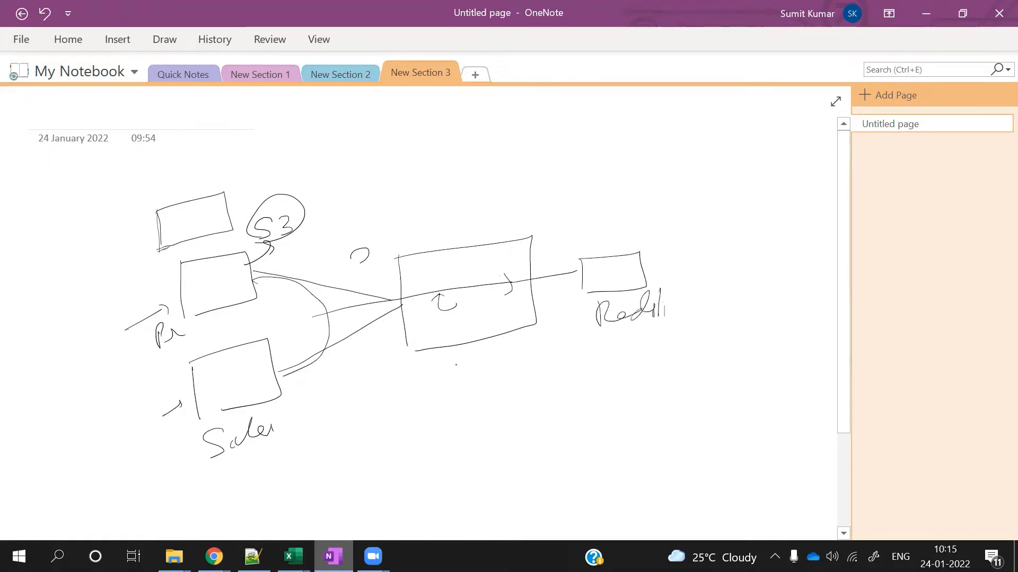
mouse_move(593, 336)
left_mouse_down()
mouse_move(655, 347)
mouse_move(666, 292)
mouse_move(591, 293)
mouse_move(591, 335)
left_mouse_up()
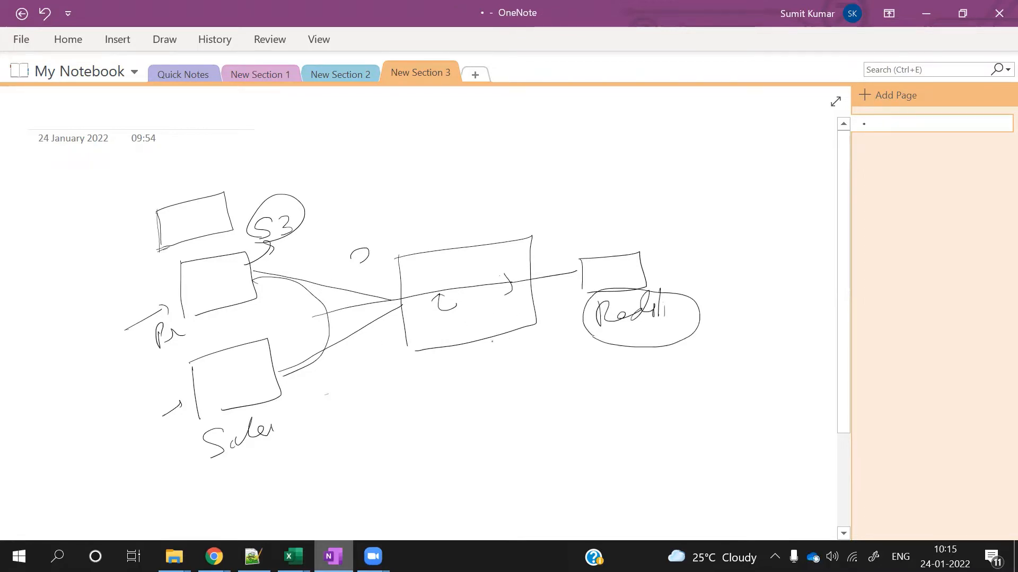
mouse_move(474, 344)
left_mouse_down()
mouse_move(495, 362)
mouse_move(608, 347)
left_mouse_up()
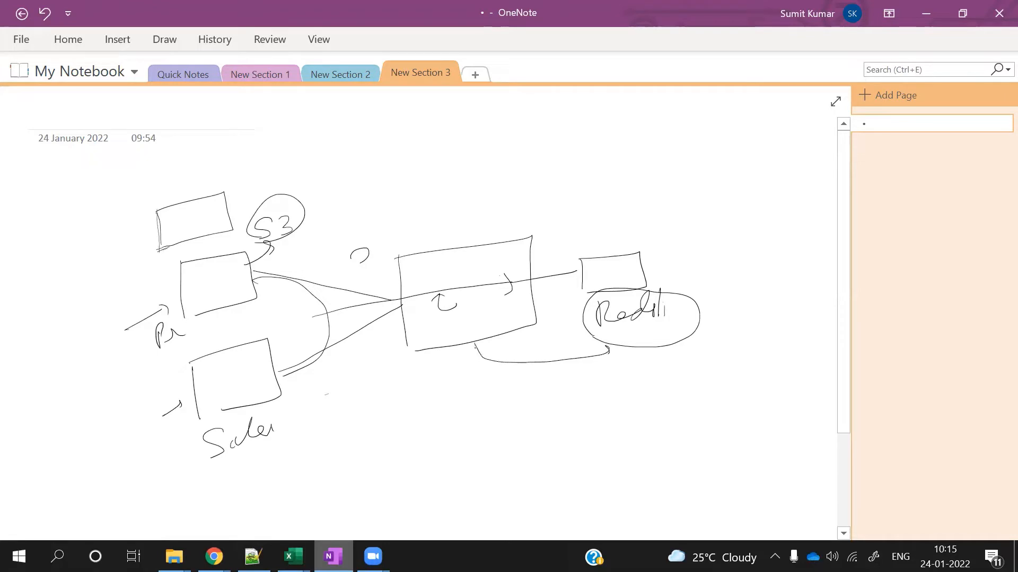
mouse_move(468, 353)
left_mouse_down()
mouse_move(488, 347)
mouse_move(535, 380)
mouse_move(633, 356)
mouse_move(477, 337)
left_mouse_up()
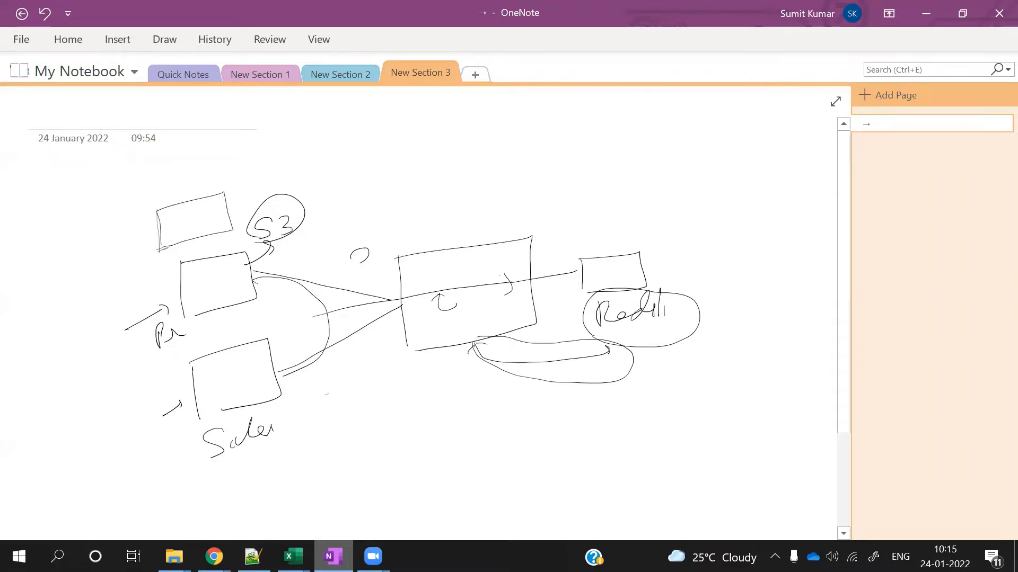
Switch to the products and sales workbooks in Excel and examine the columns of both tables
left_click(293, 556)
key("ctrl+a")
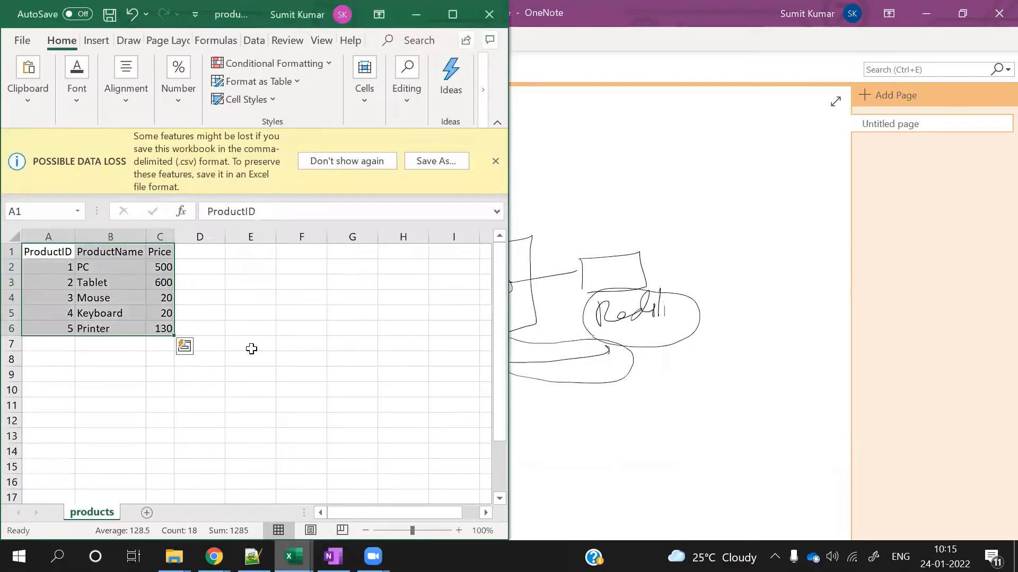
left_click(324, 513)
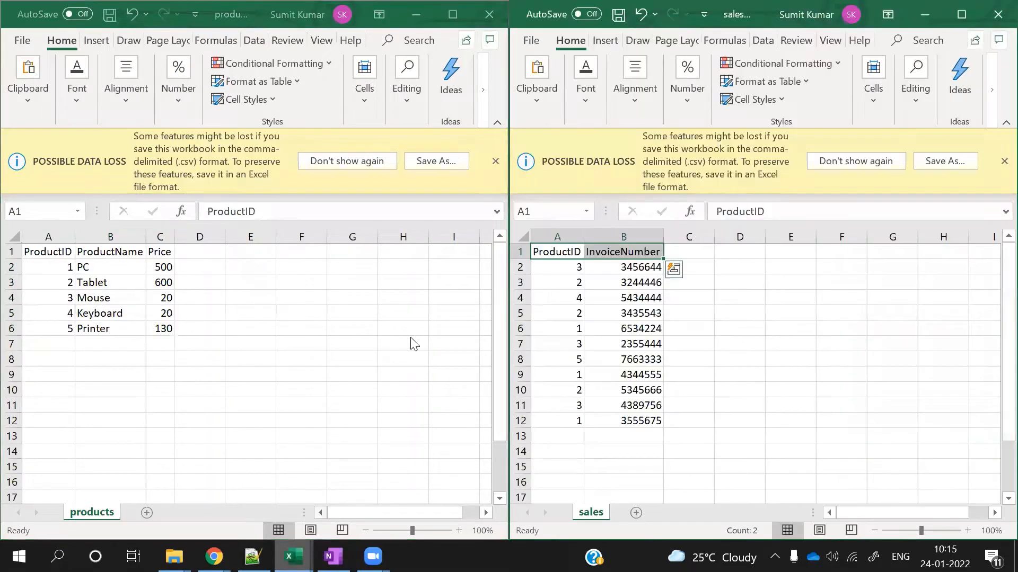
left_click(33, 254)
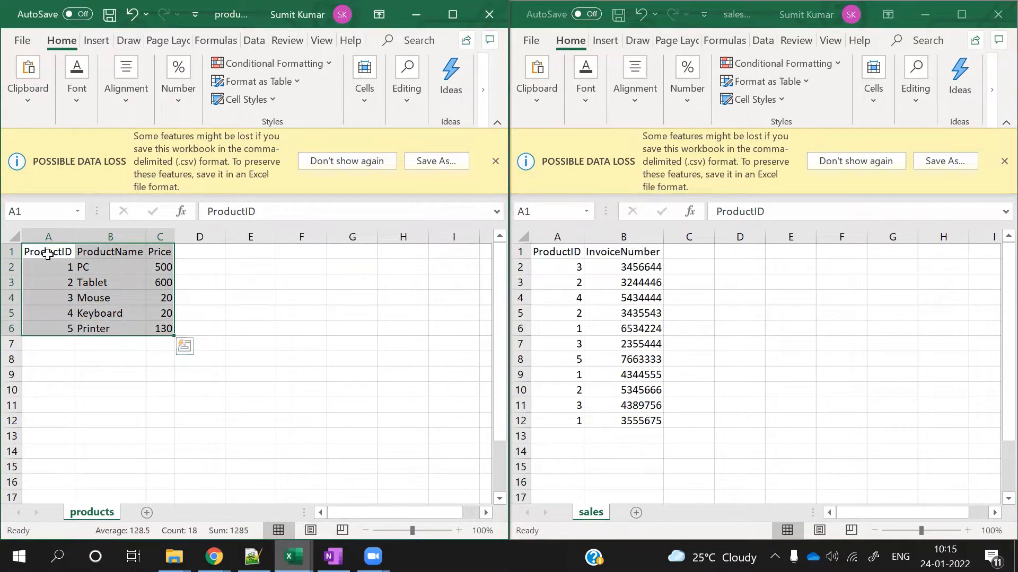
key("Down")
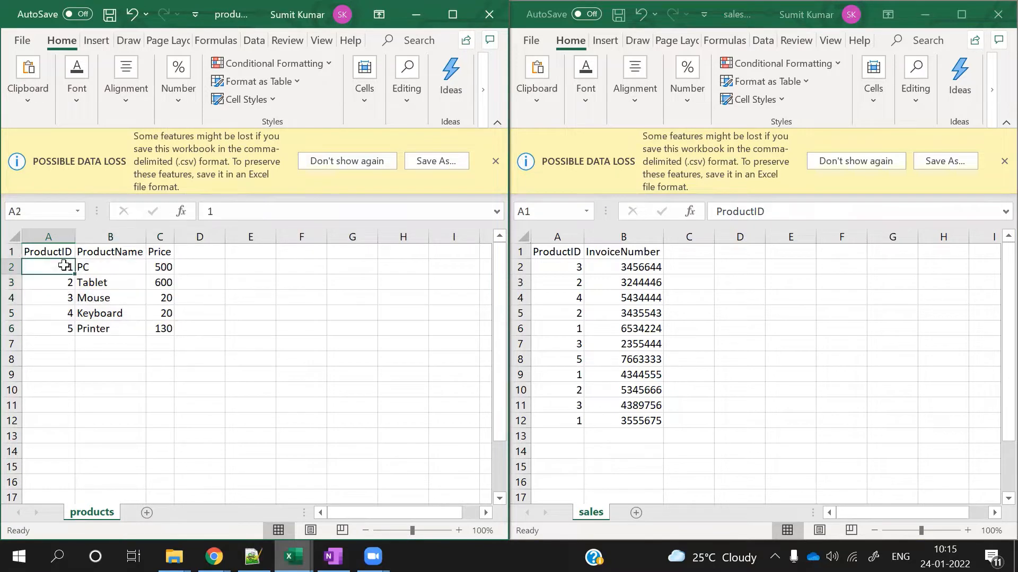
left_click(113, 252)
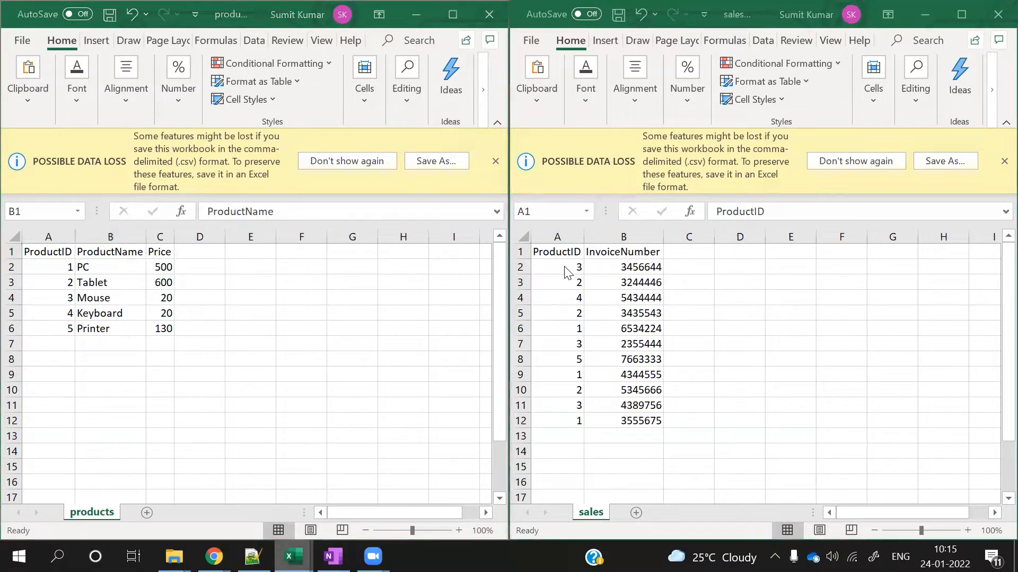
left_click_drag(564, 254, 610, 254)
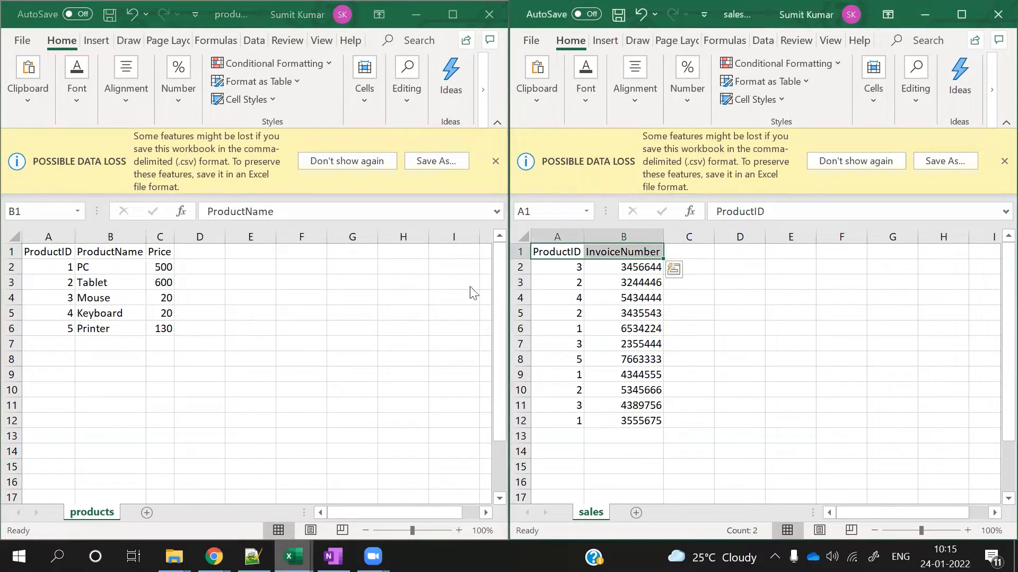
Examine the Mouse row and its price in products against the ProductID and InvoiceNumber records in sales
left_click(77, 301)
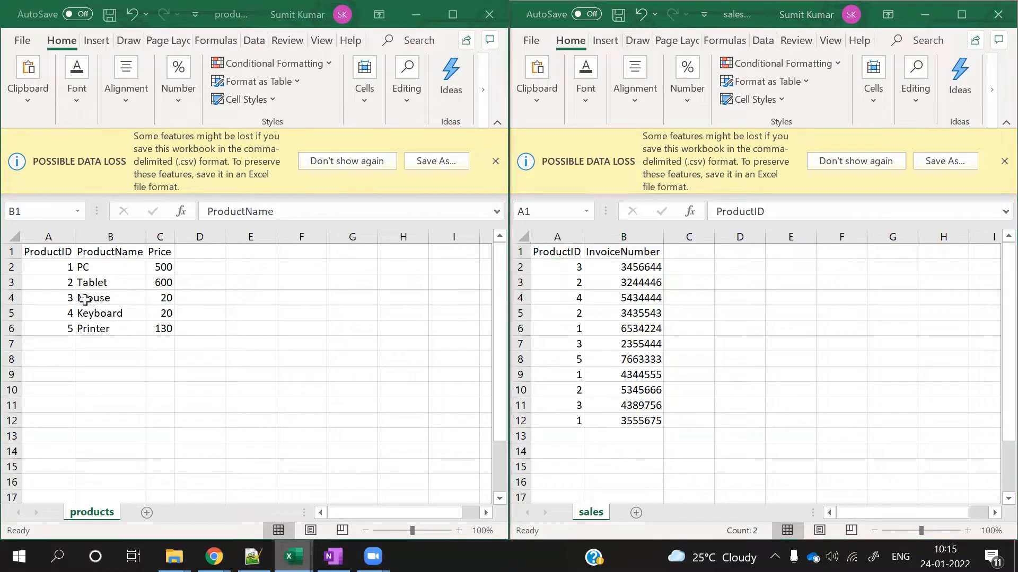
left_click(96, 299)
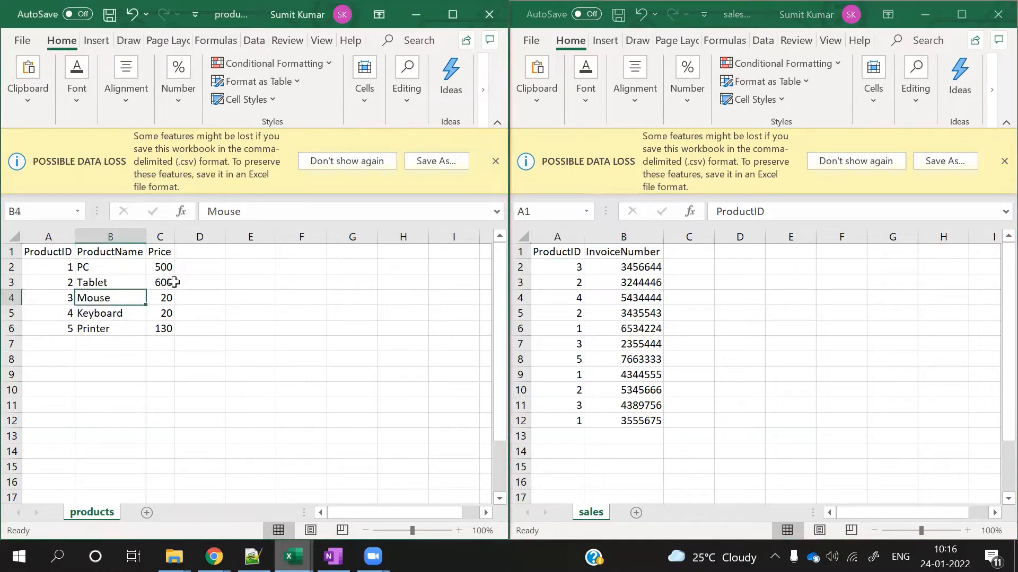
left_click(164, 297)
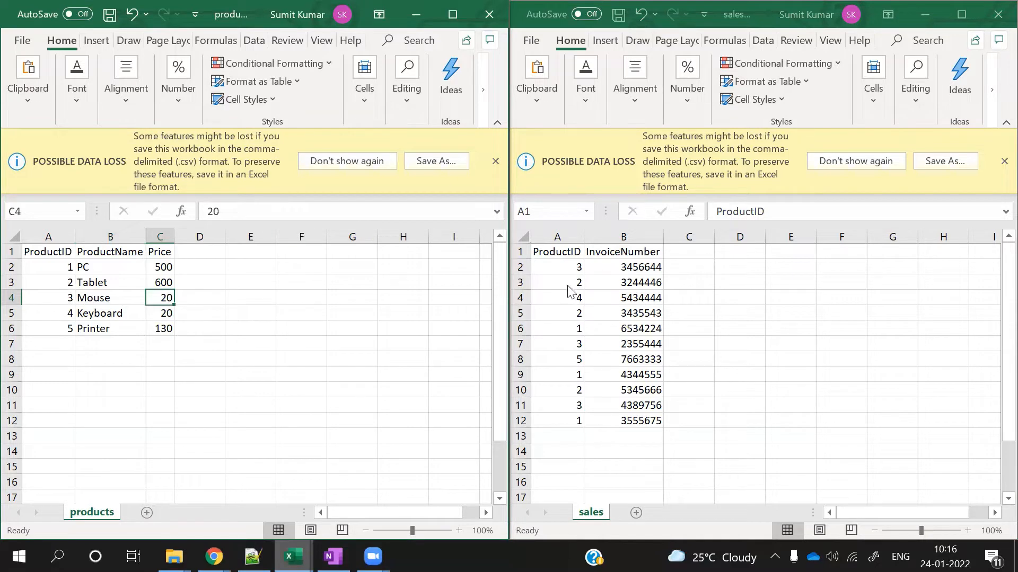
left_click(557, 263)
left_click(560, 269)
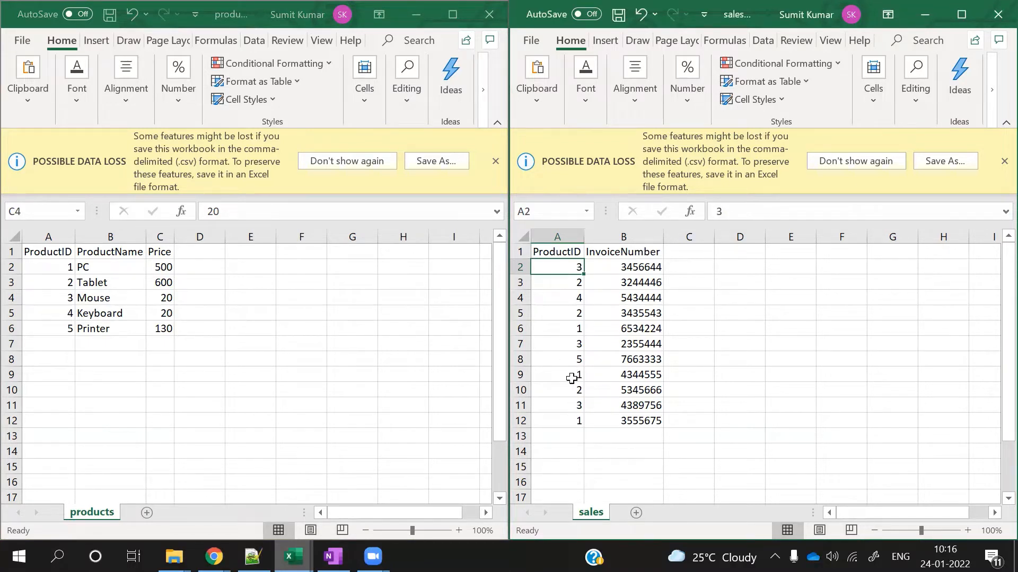
left_click(615, 289)
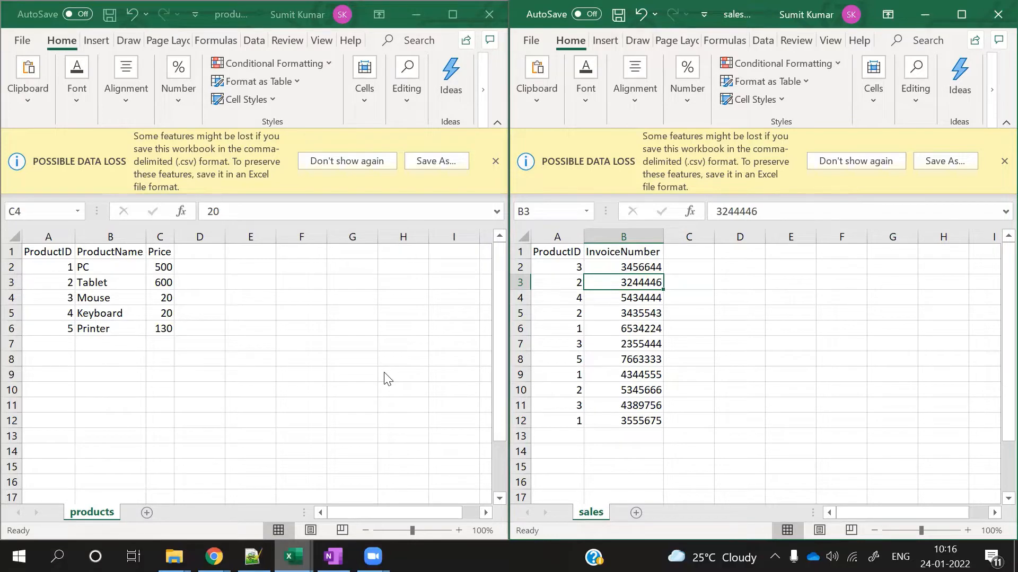
Switch back to the S3 console and view the CSV objects in the deltafrog-glue-training-dev bucket
mouse_move(213, 557)
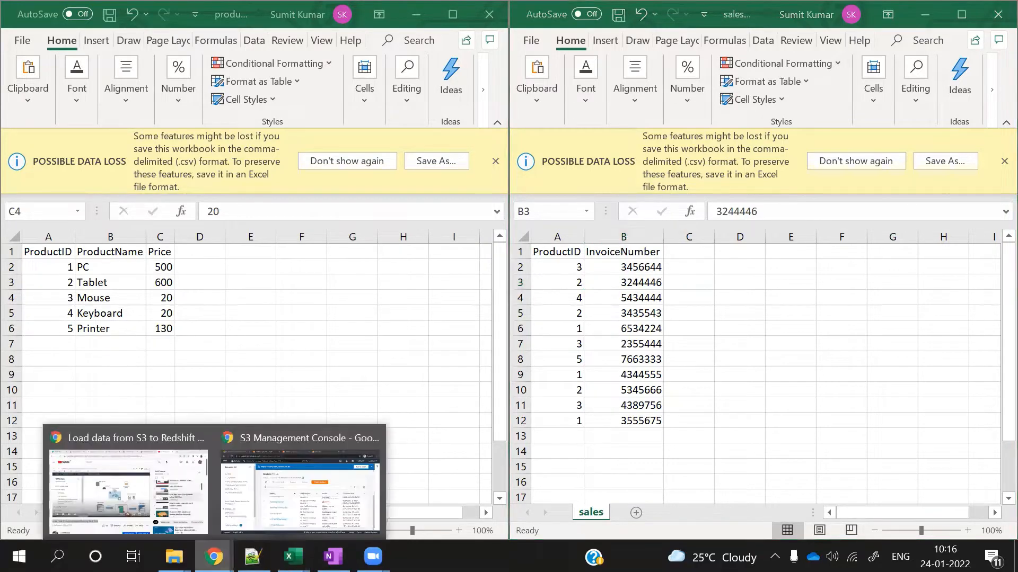
left_click(254, 490)
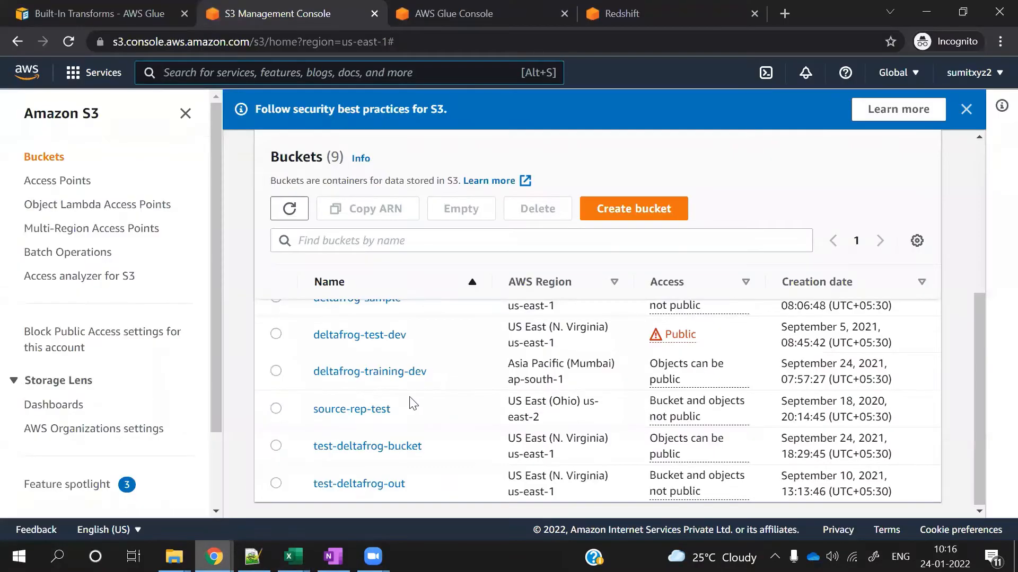
scroll(413, 404, "up", 2)
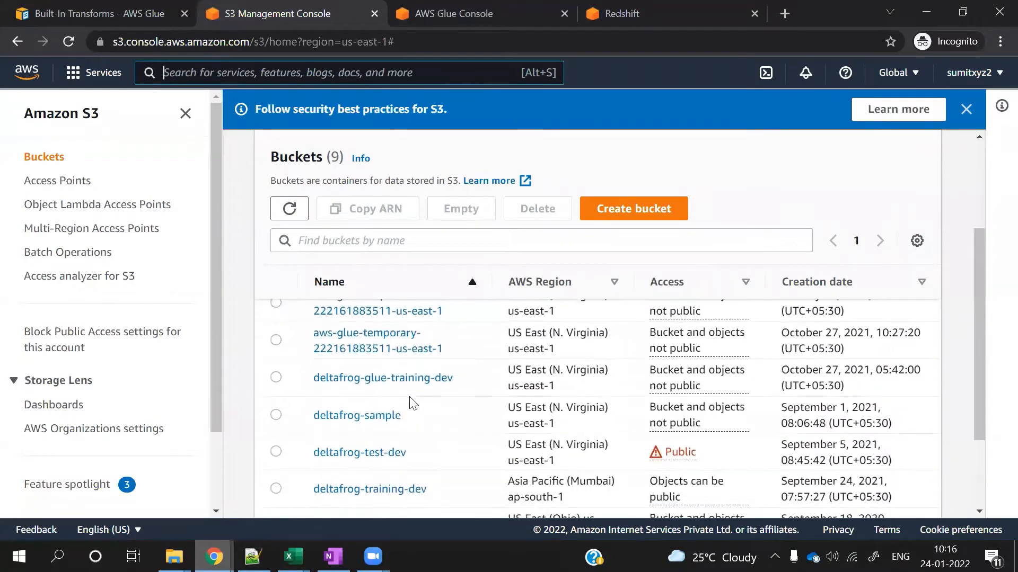
left_click(386, 380)
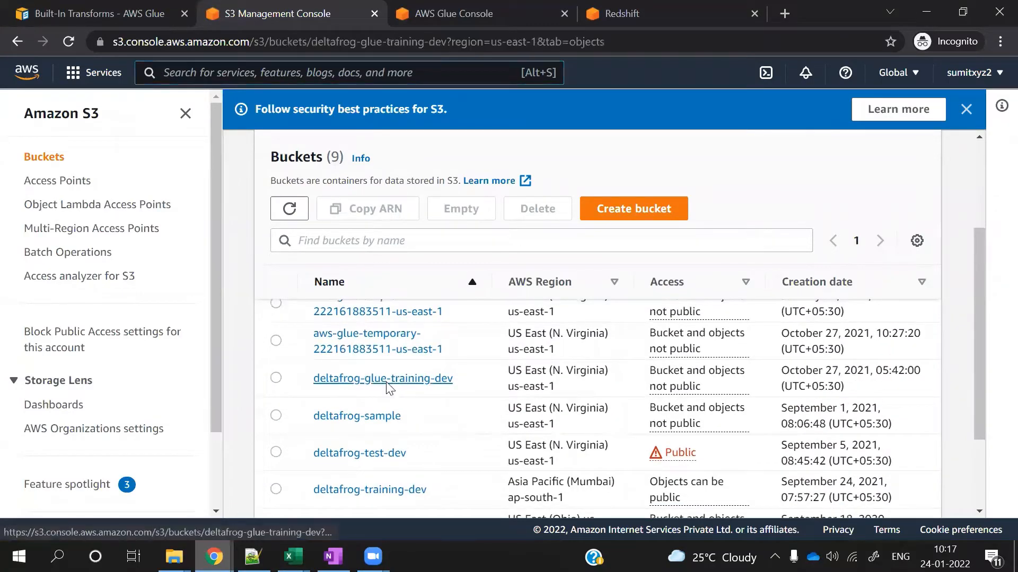
scroll(388, 388, "down", 1)
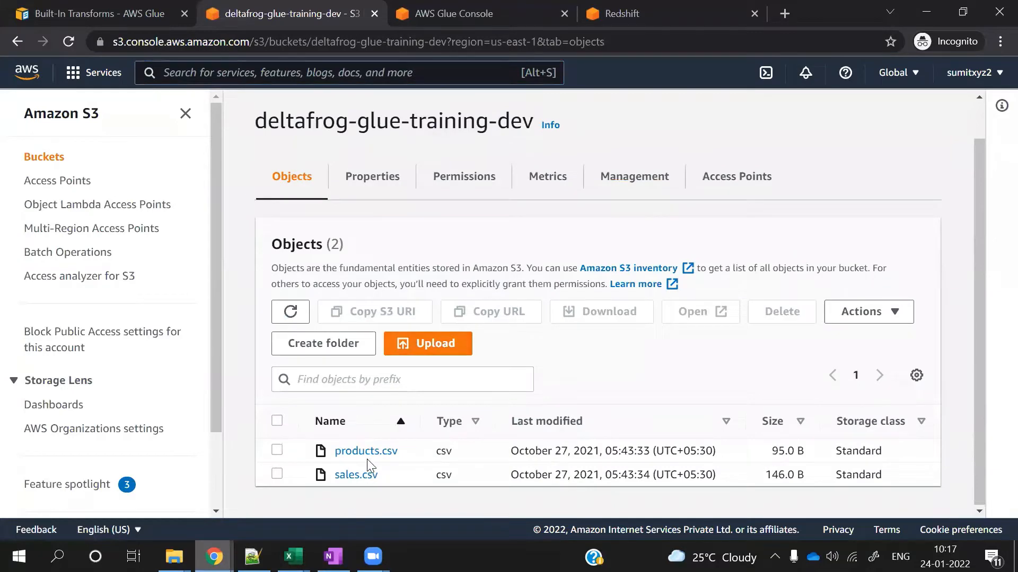
Switch to the AWS Glue console and permanently delete the S3_redshift_trans job
left_click(470, 15)
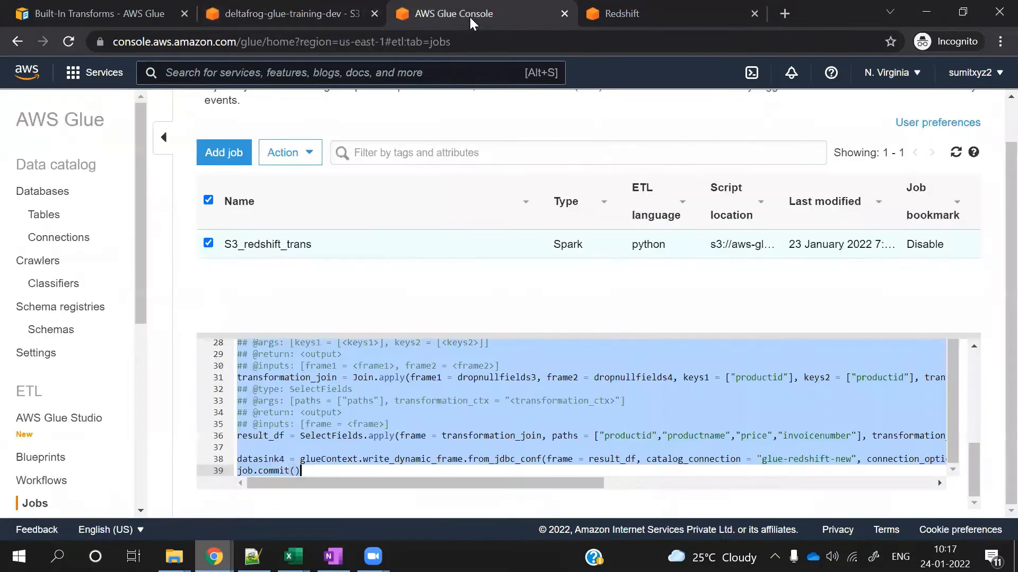
scroll(449, 226, "up", 1)
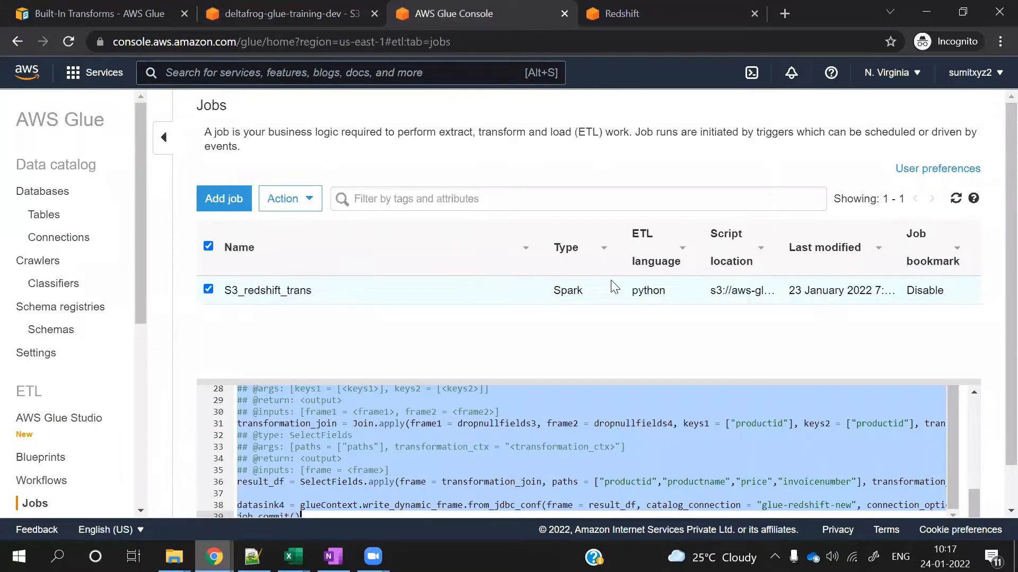
left_click(313, 204)
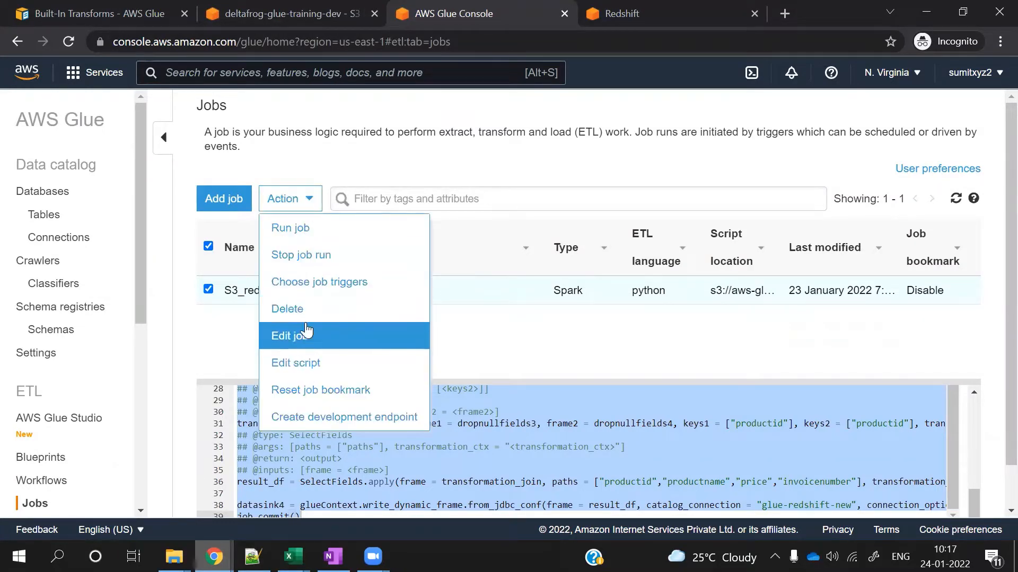
left_click(291, 309)
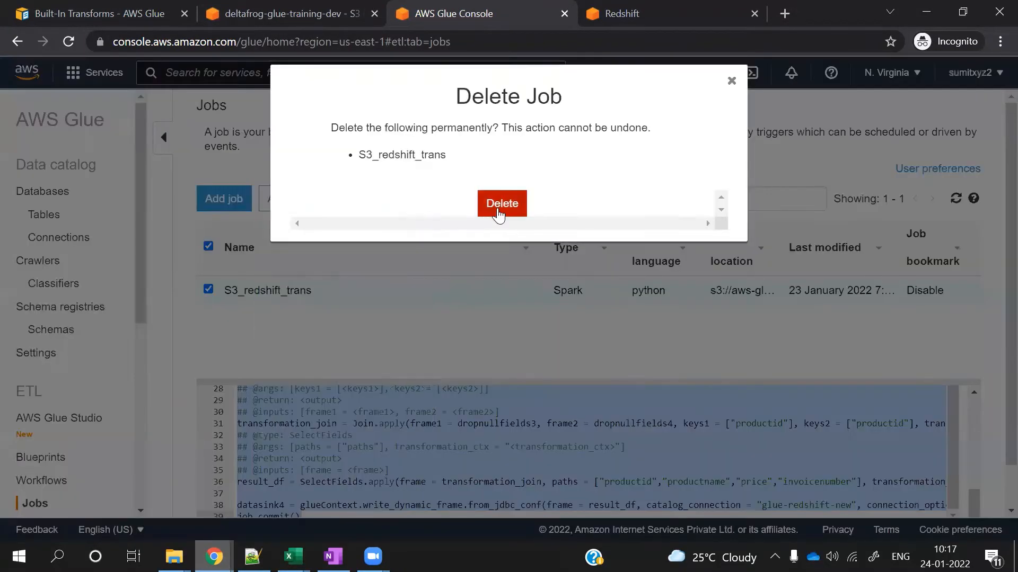
left_click(498, 206)
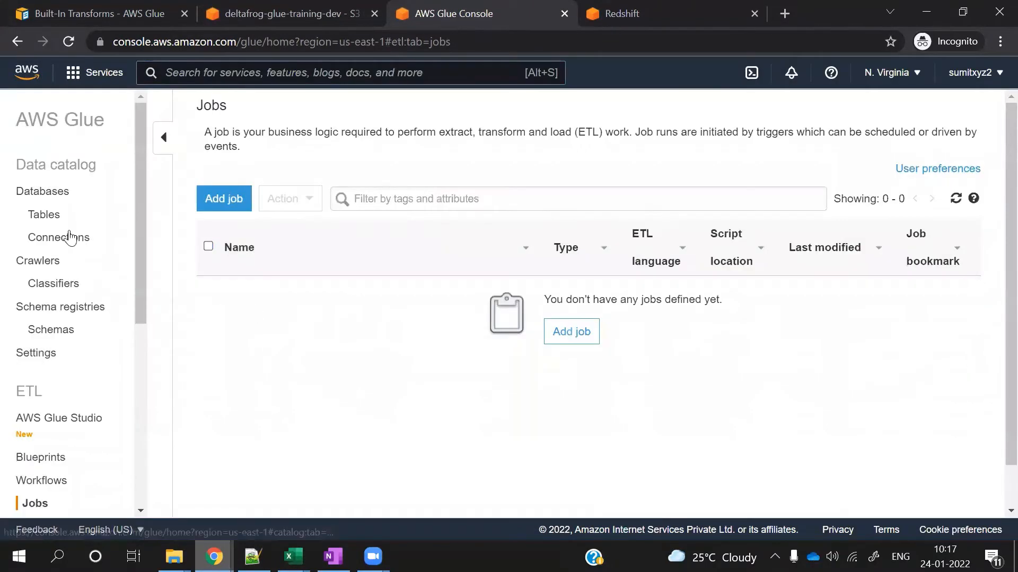
View the catalog tables, then test the glue-redshift-new connection using the IAM role AWSGlueServiceRole-glue_athena_s3
left_click(50, 218)
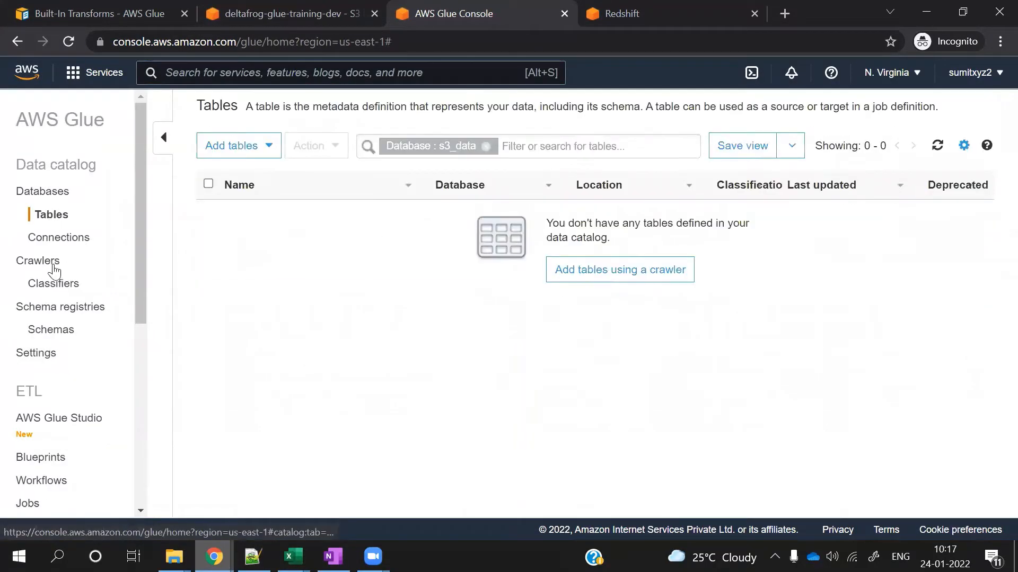
left_click(60, 241)
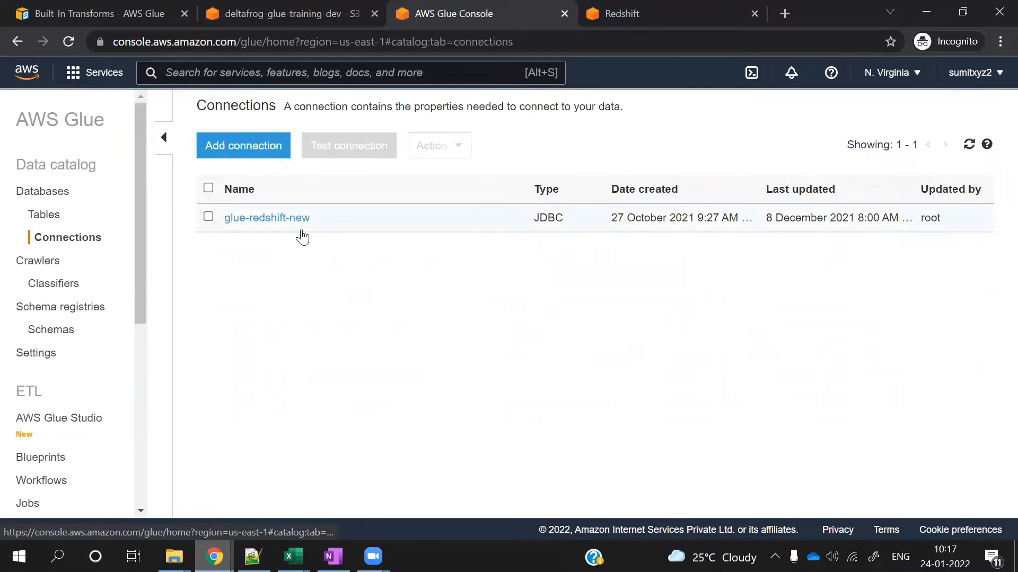
left_click(207, 220)
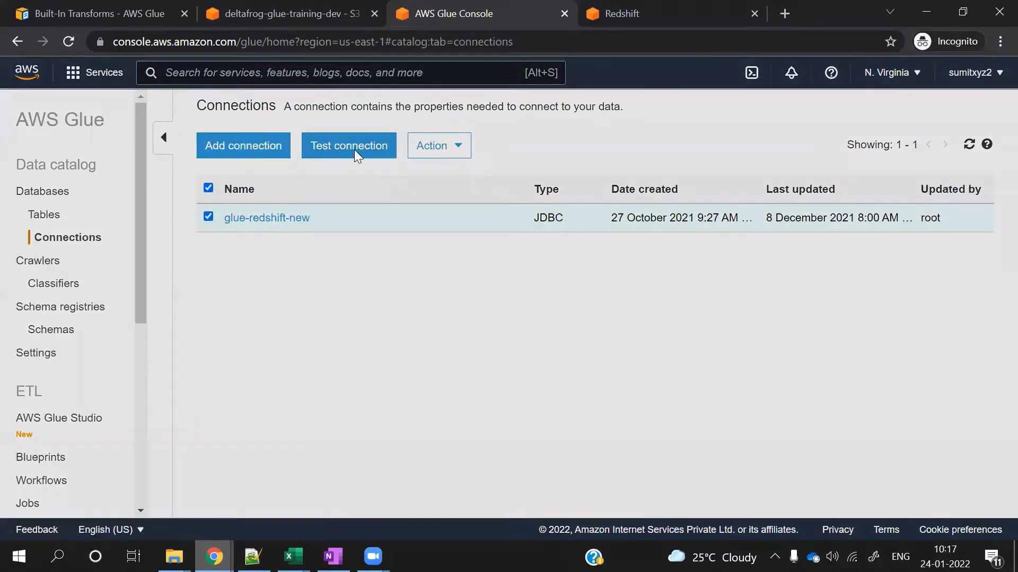
left_click(354, 154)
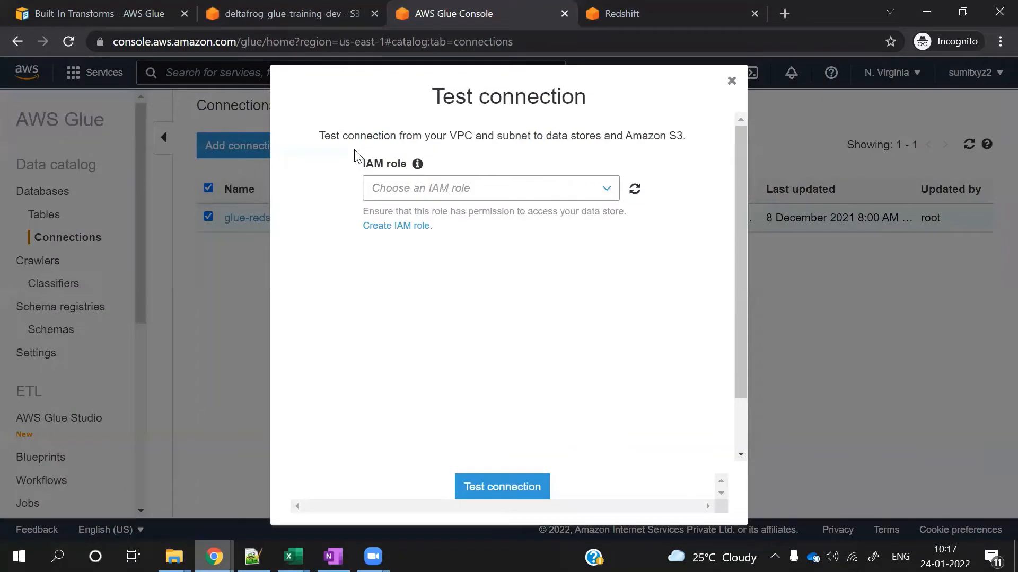
left_click(609, 191)
left_click(554, 216)
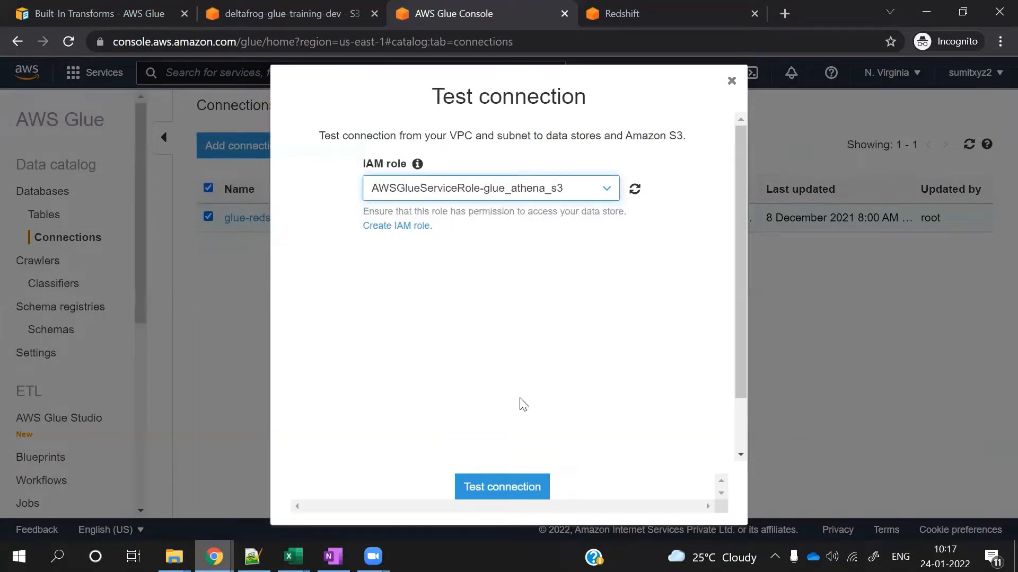
left_click(504, 486)
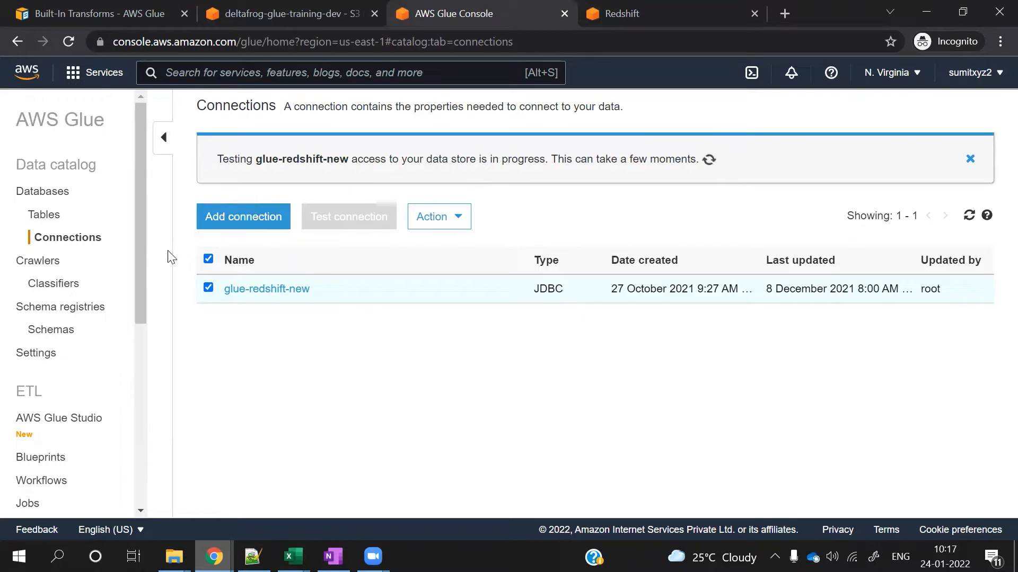
Start a new crawler named S3_join, keeping Data stores as its source type and Crawl all folders for repeat crawls
left_click_drag(138, 275, 137, 319)
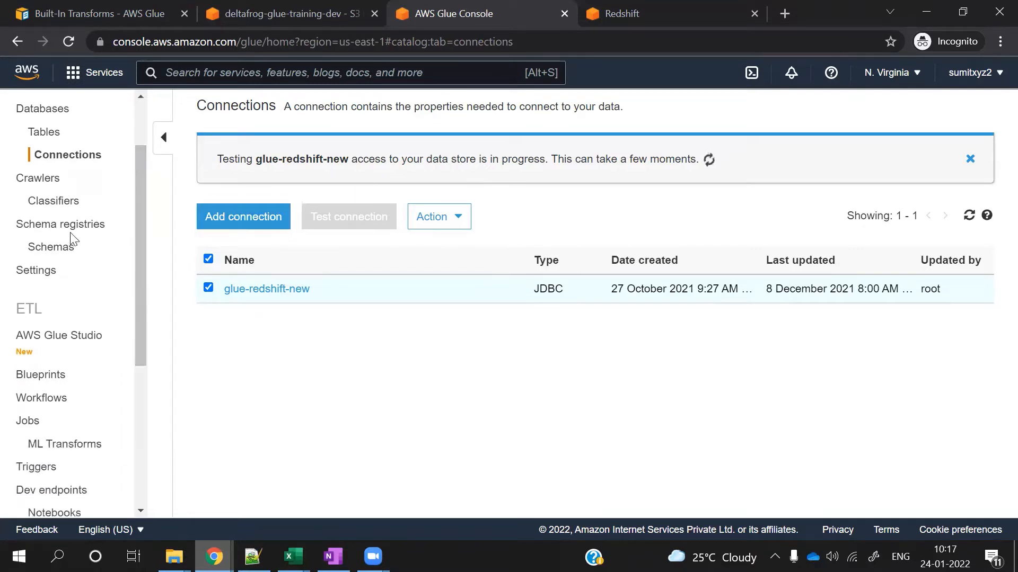
left_click(39, 184)
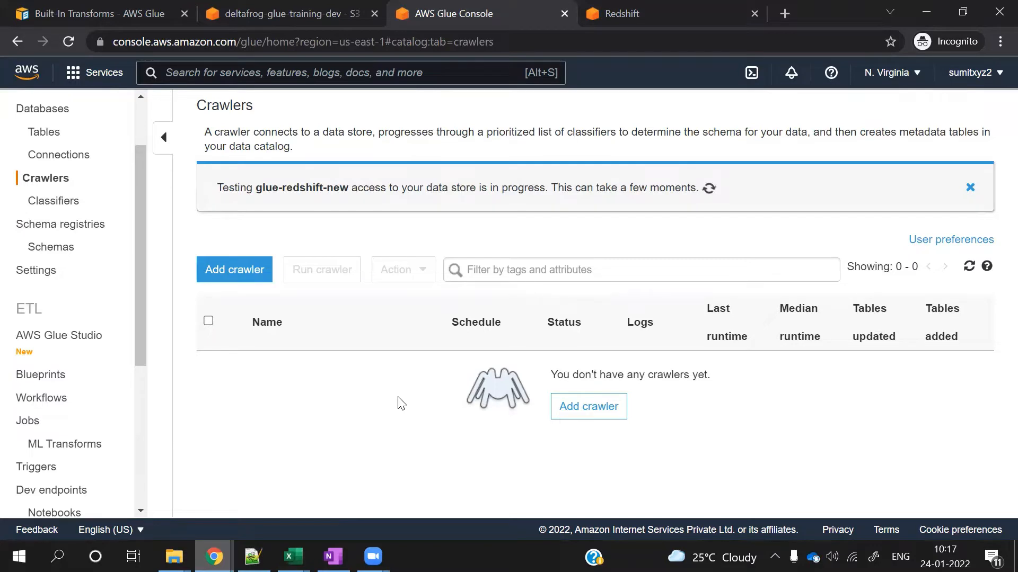
left_click(596, 410)
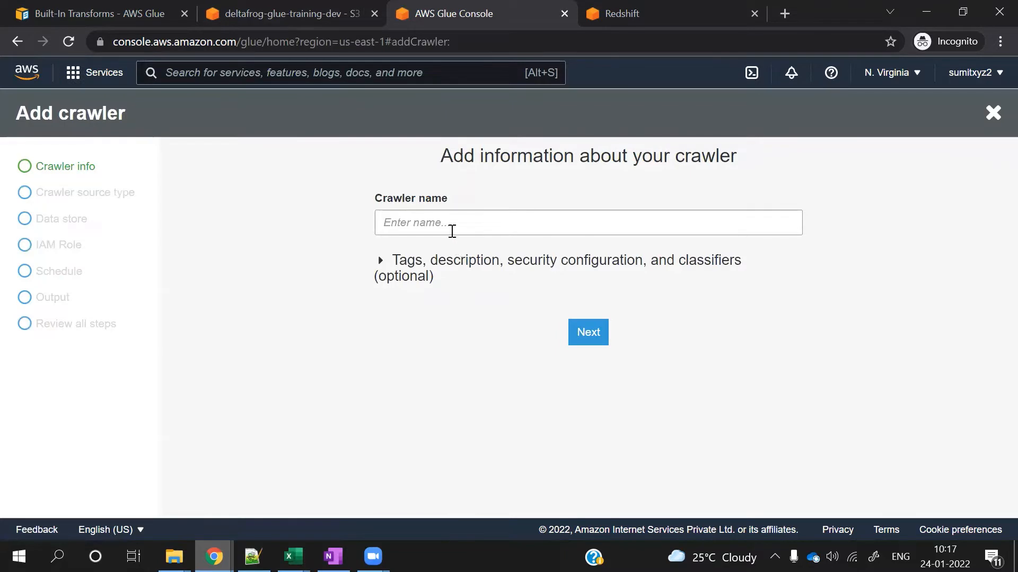
left_click(449, 228)
type("S3_join")
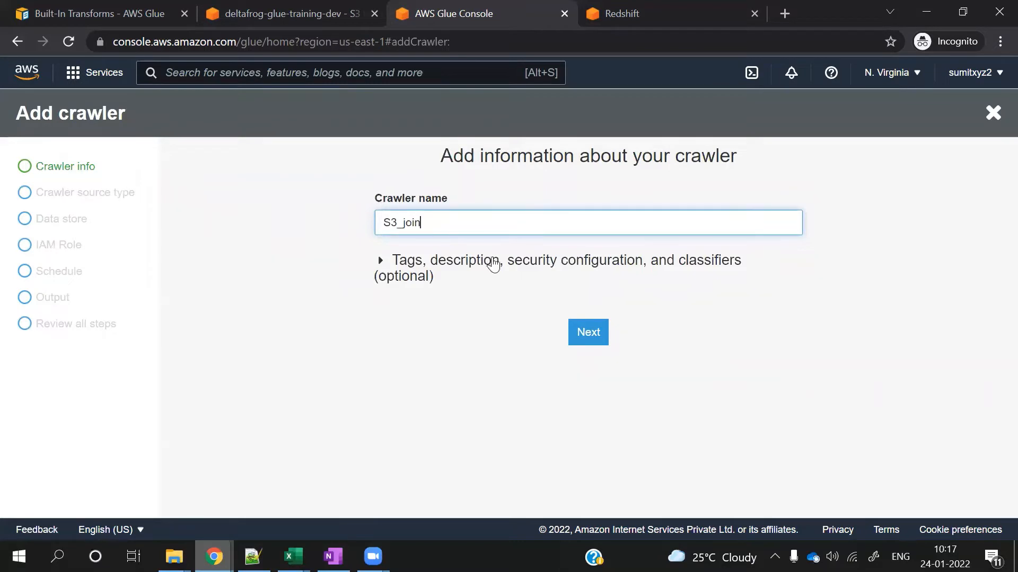
left_click(588, 340)
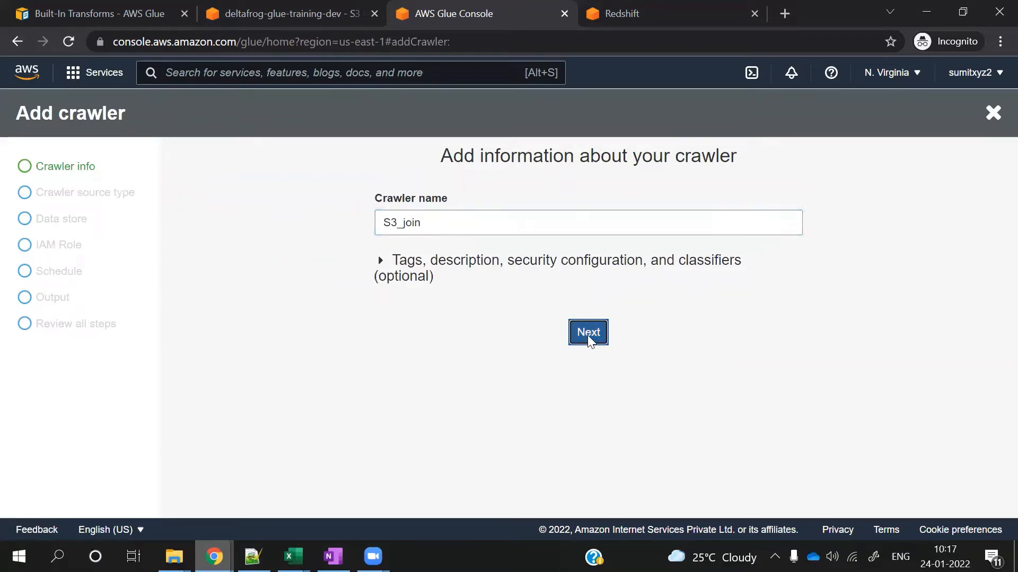
scroll(587, 339, "down", 1)
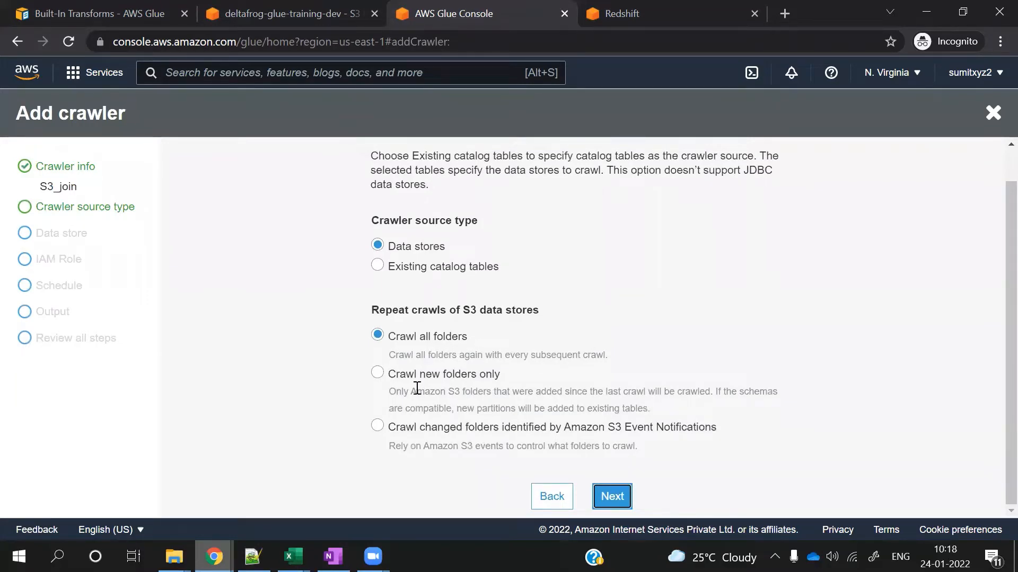
left_click(611, 493)
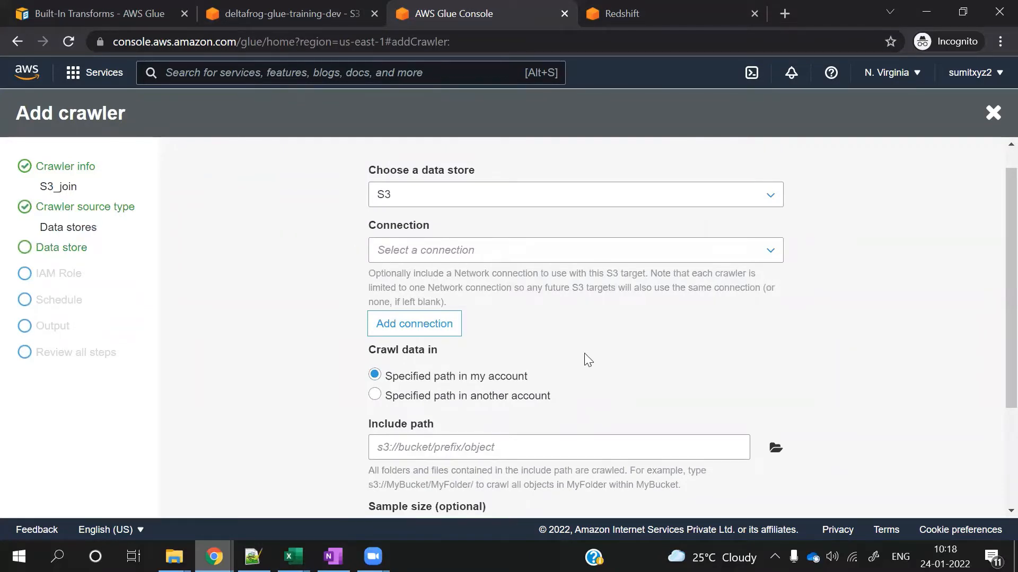
Set the crawler's S3 include path to s3://deltafrog-glue-training-dev and add no further data store
scroll(586, 357, "down", 1)
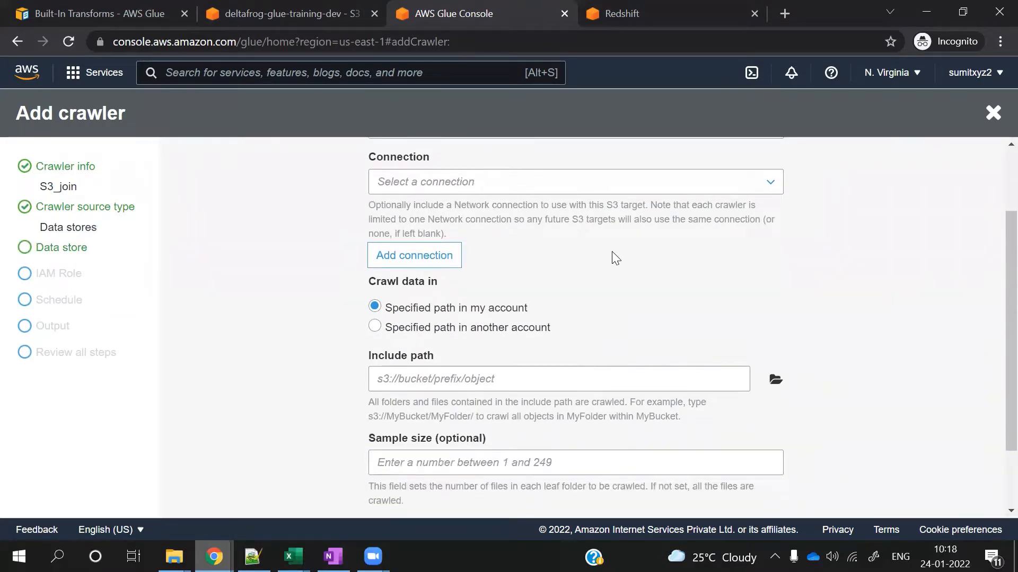
scroll(612, 251, "up", 1)
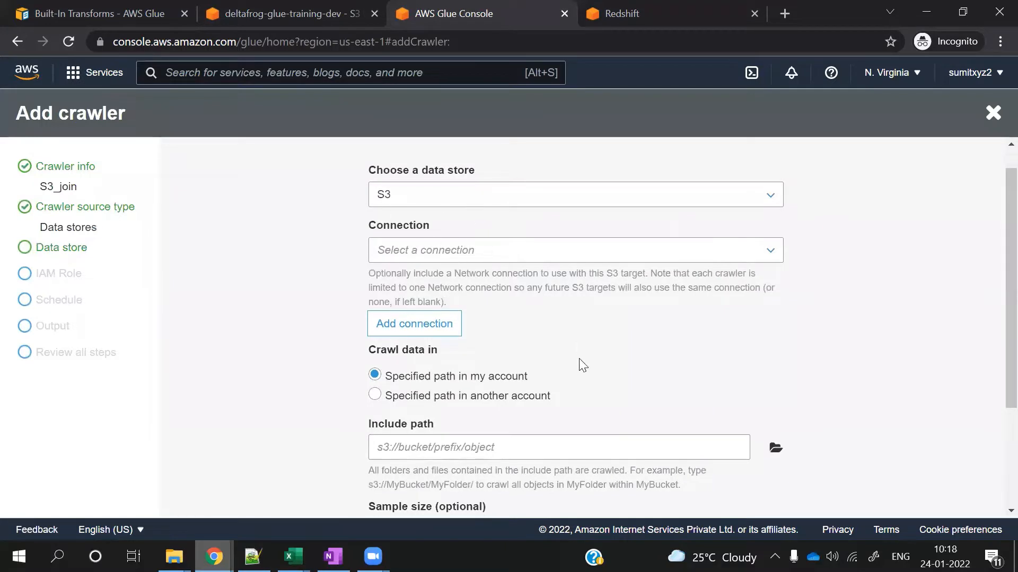
scroll(583, 365, "down", 2)
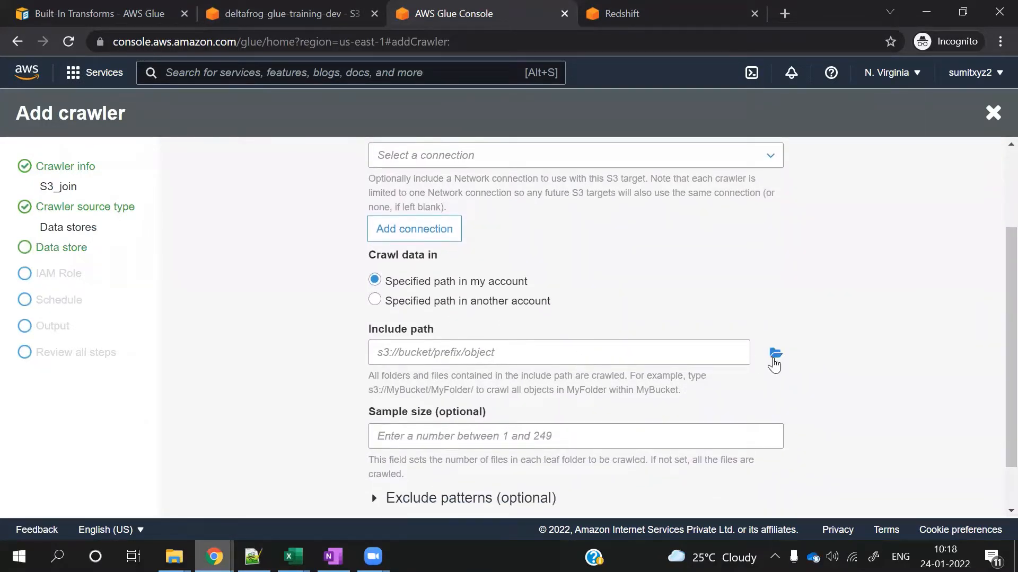
left_click(772, 360)
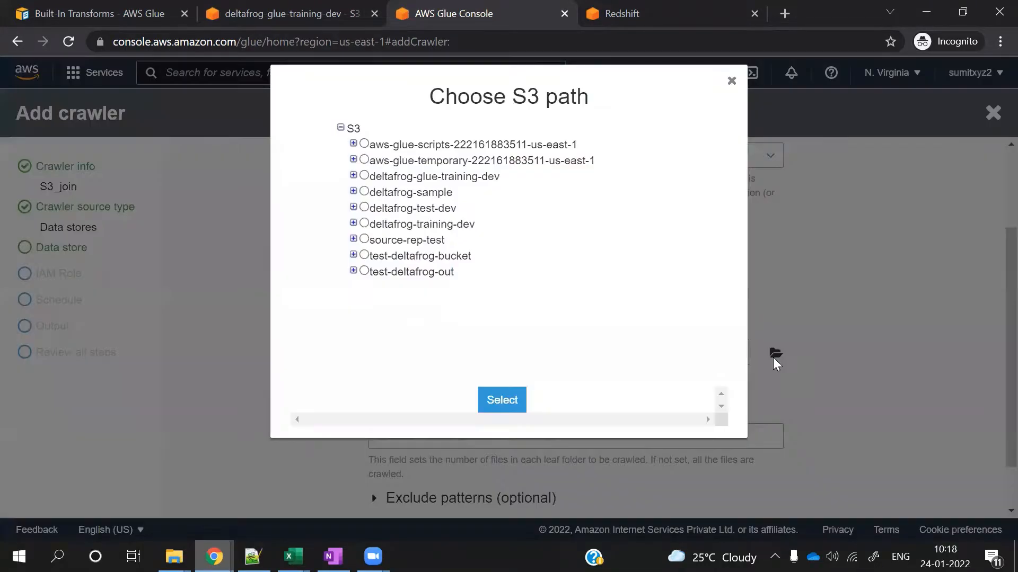
left_click(353, 176)
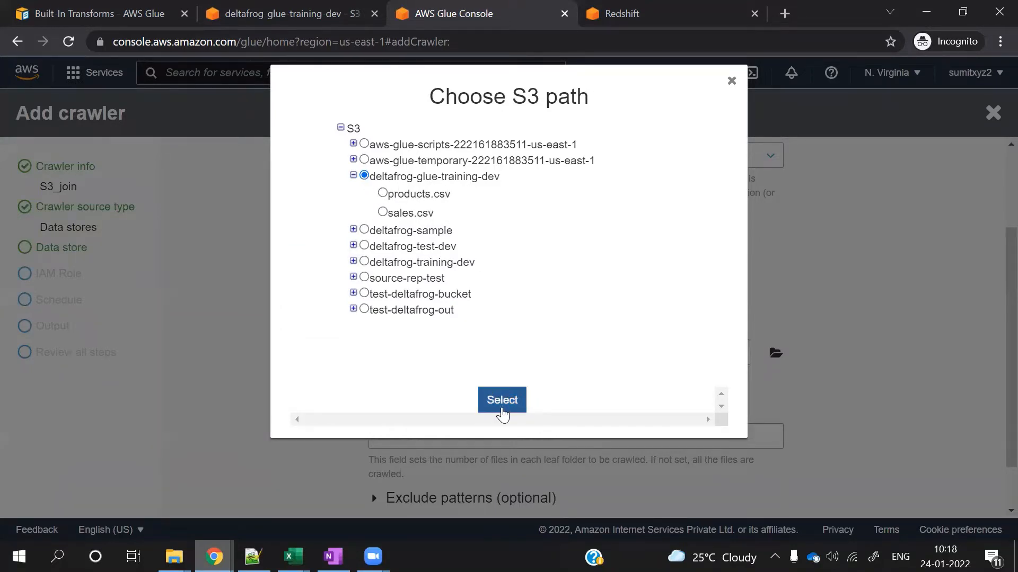
left_click(502, 401)
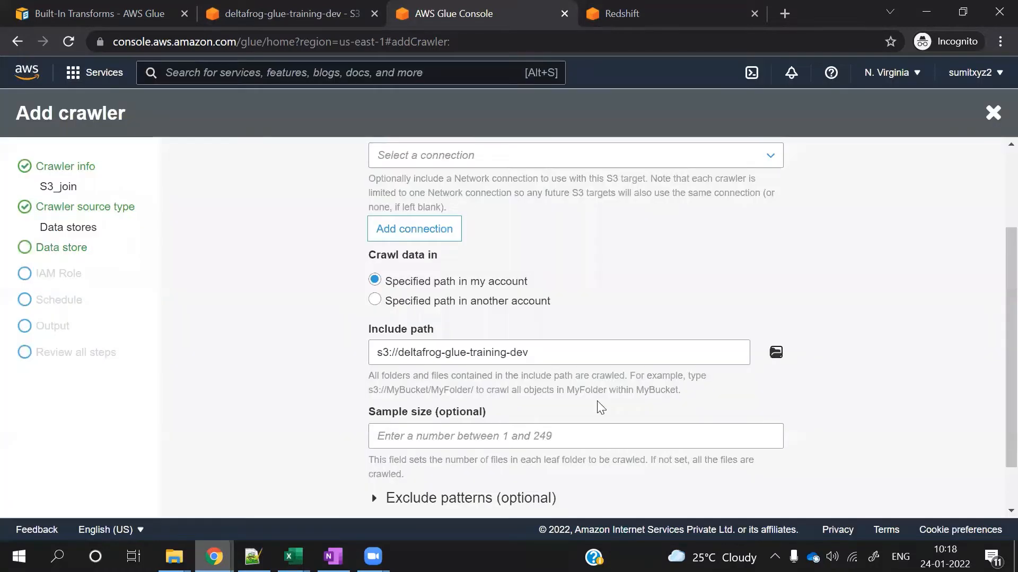
scroll(601, 407, "down", 2)
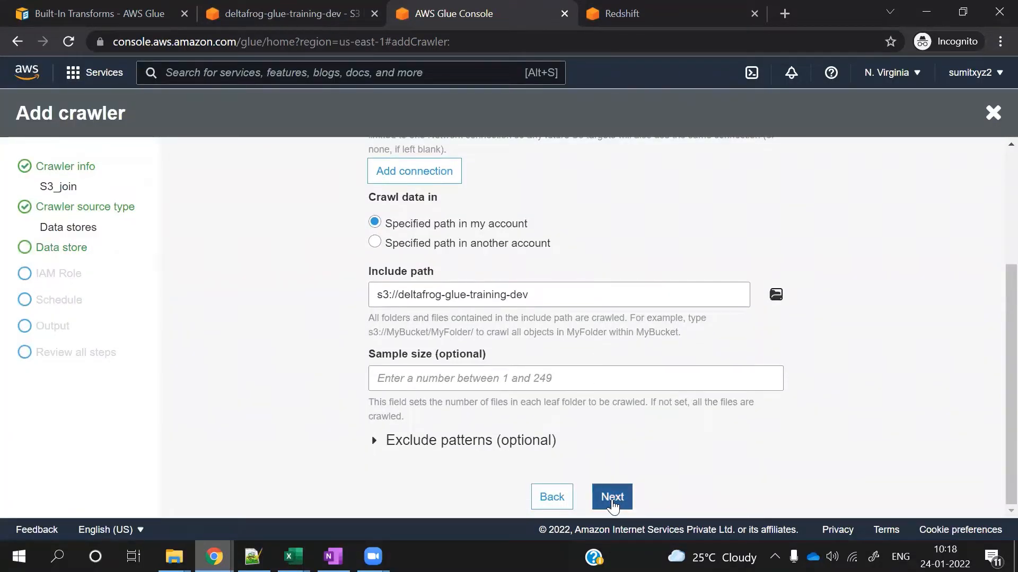
left_click(612, 498)
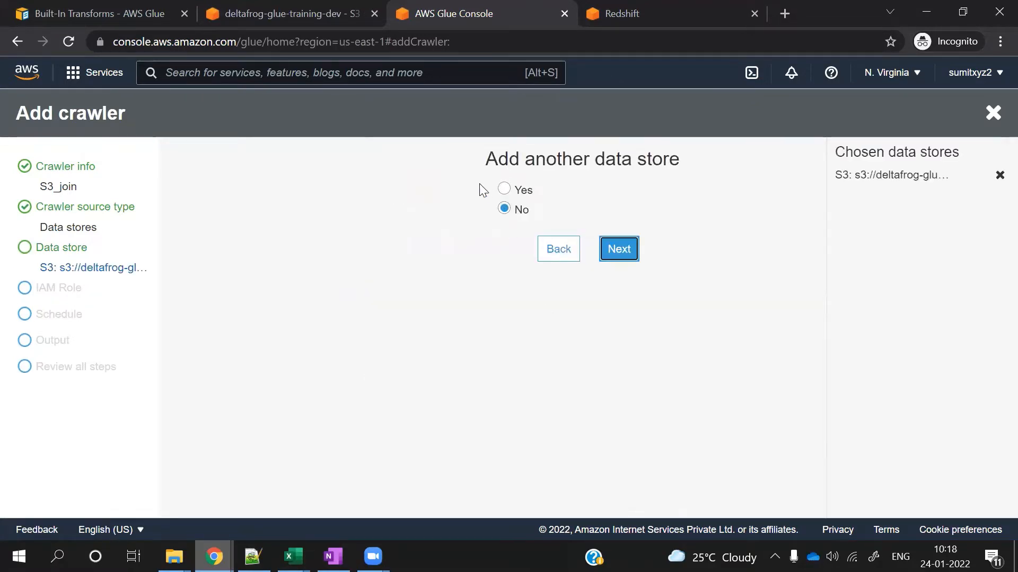
left_click(623, 256)
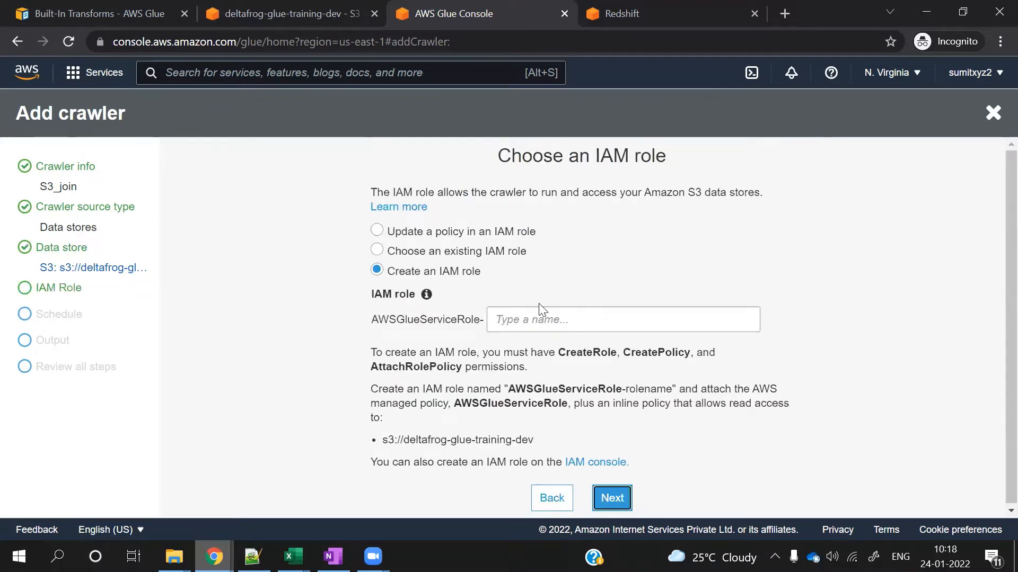
Assign the existing IAM role AWSGlueServiceRole-glue_athena_s3 to the crawler and keep its schedule as Run on demand
left_click(377, 249)
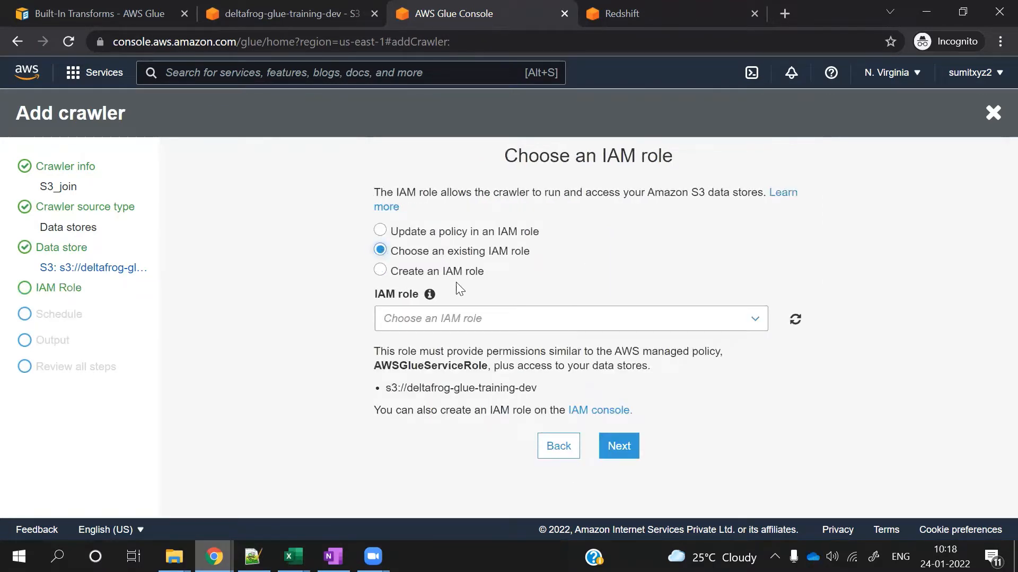
mouse_move(434, 292)
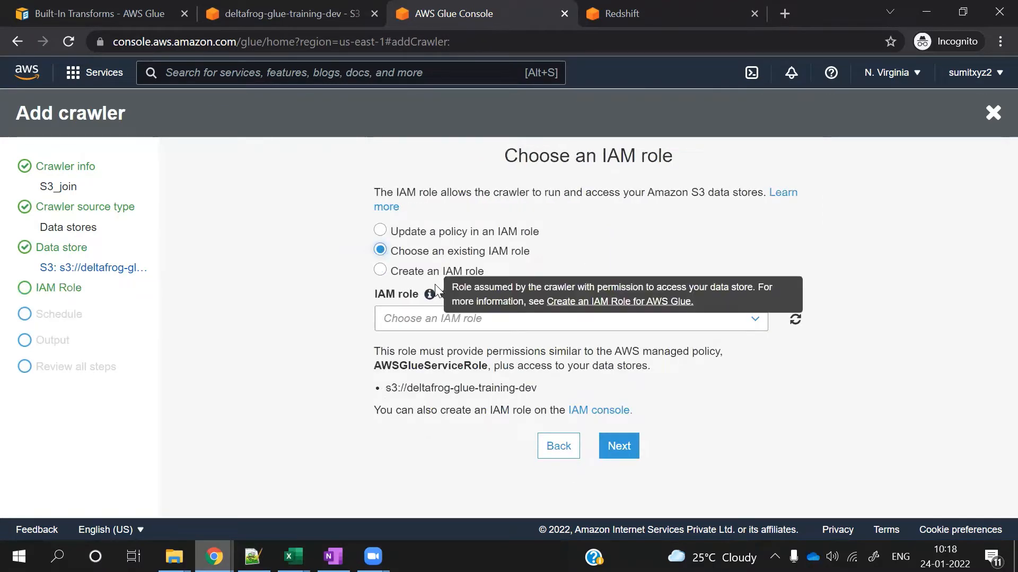
left_click(760, 321)
left_click(592, 343)
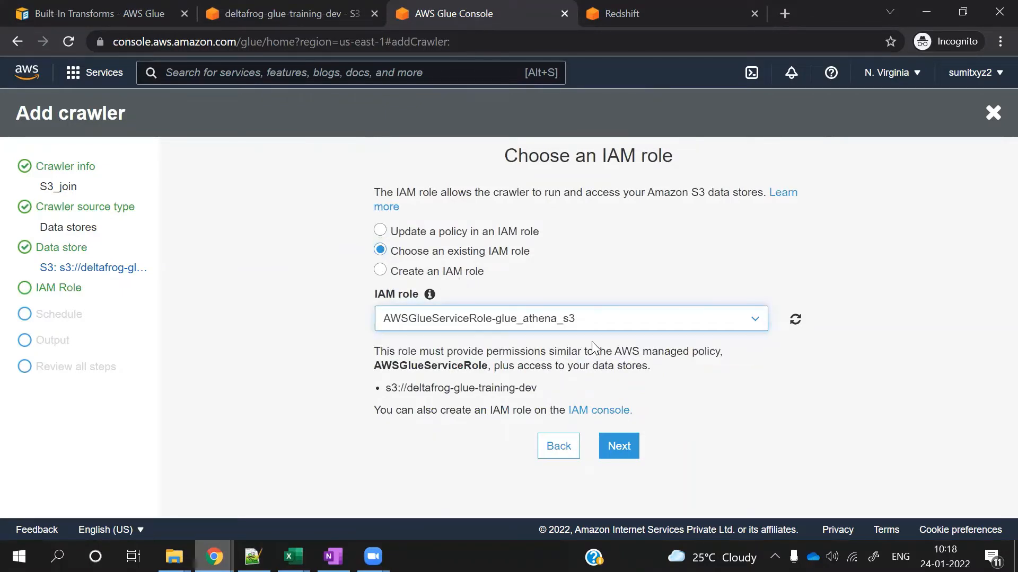
left_click(610, 451)
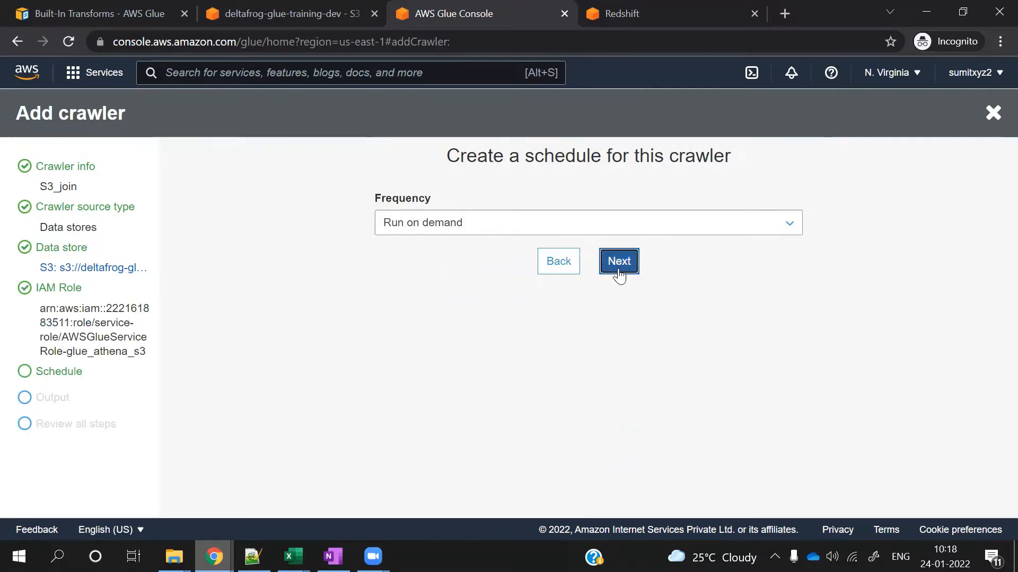
left_click(619, 263)
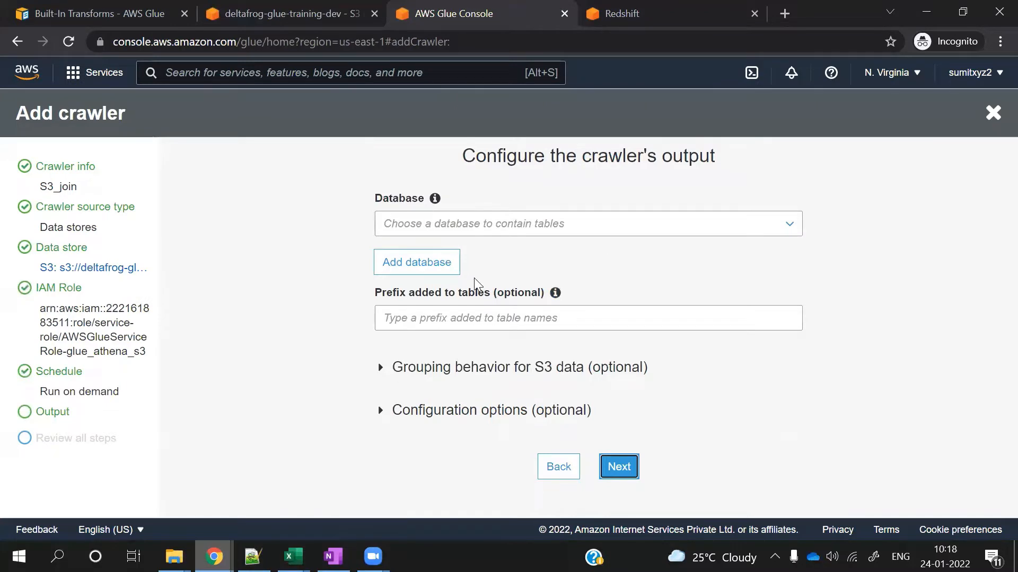
Try to add a database named test for the crawler's output
left_click(407, 265)
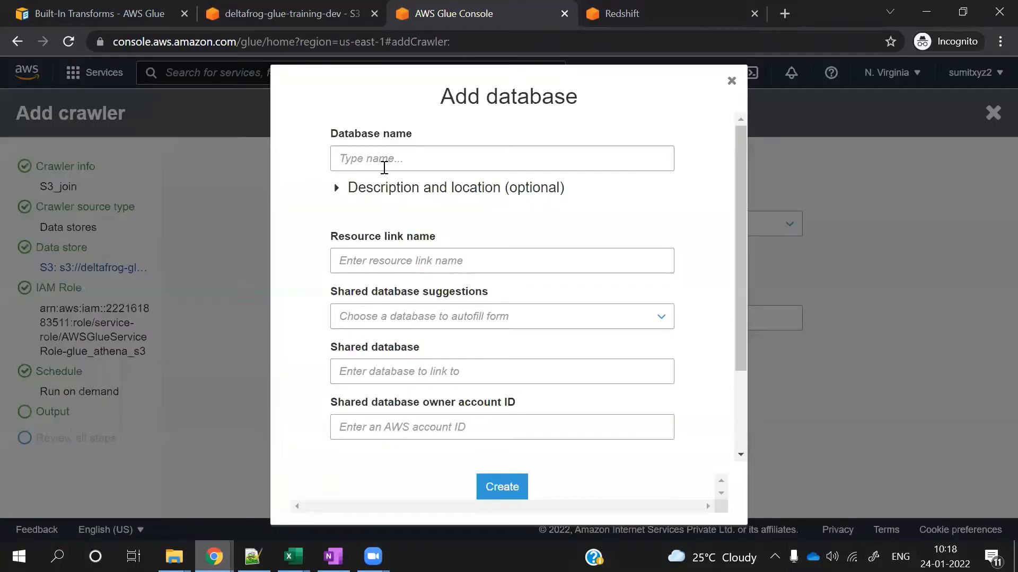
left_click(385, 158)
type("test")
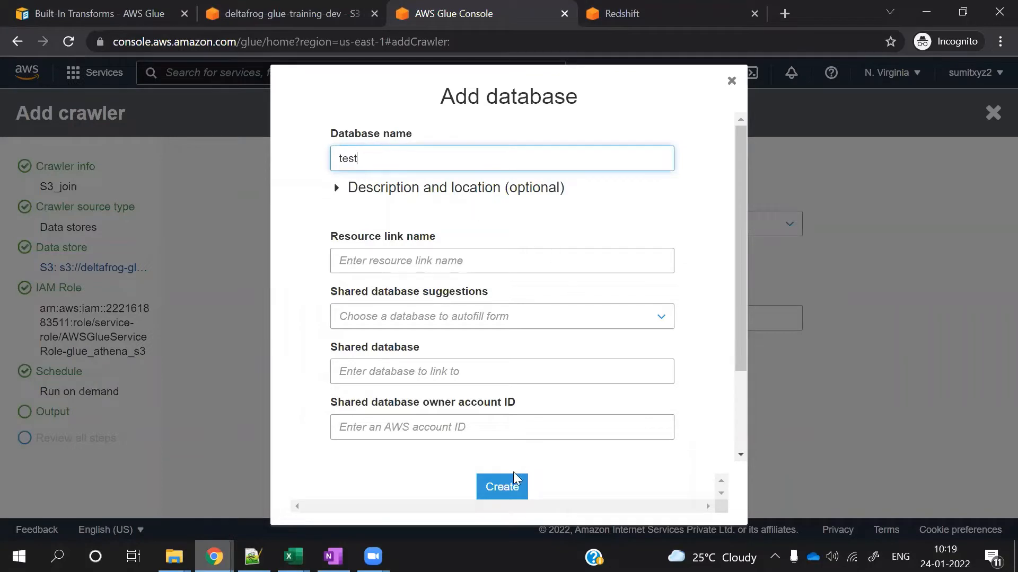
left_click(503, 485)
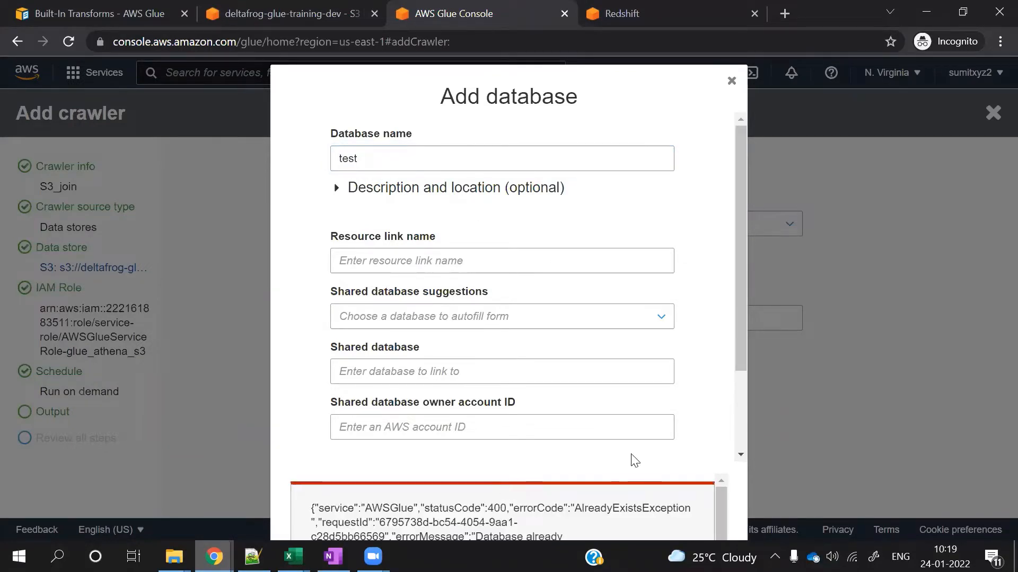
scroll(631, 459, "down", 2)
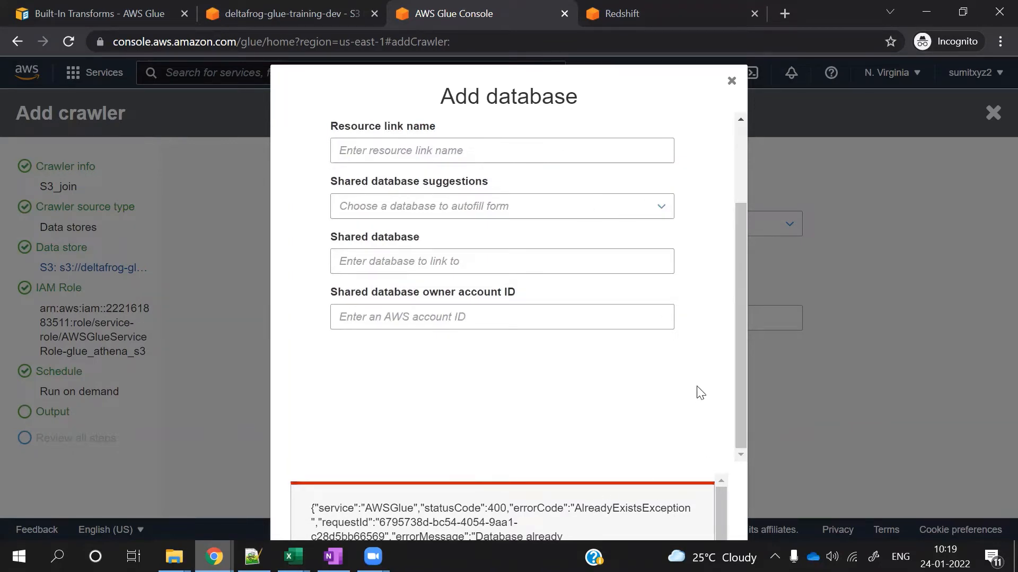
left_click_drag(742, 355, 725, 232)
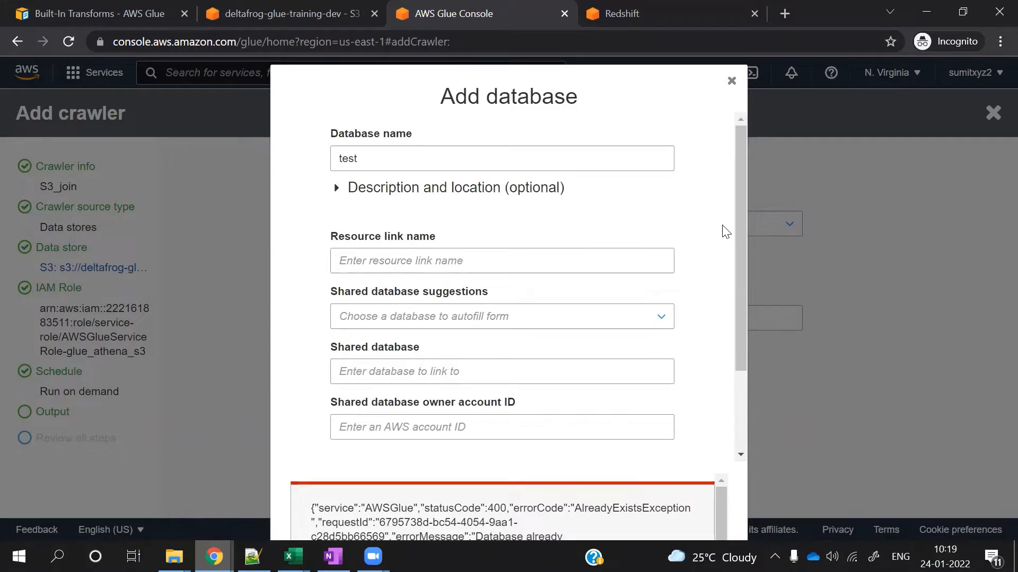
left_click(384, 159)
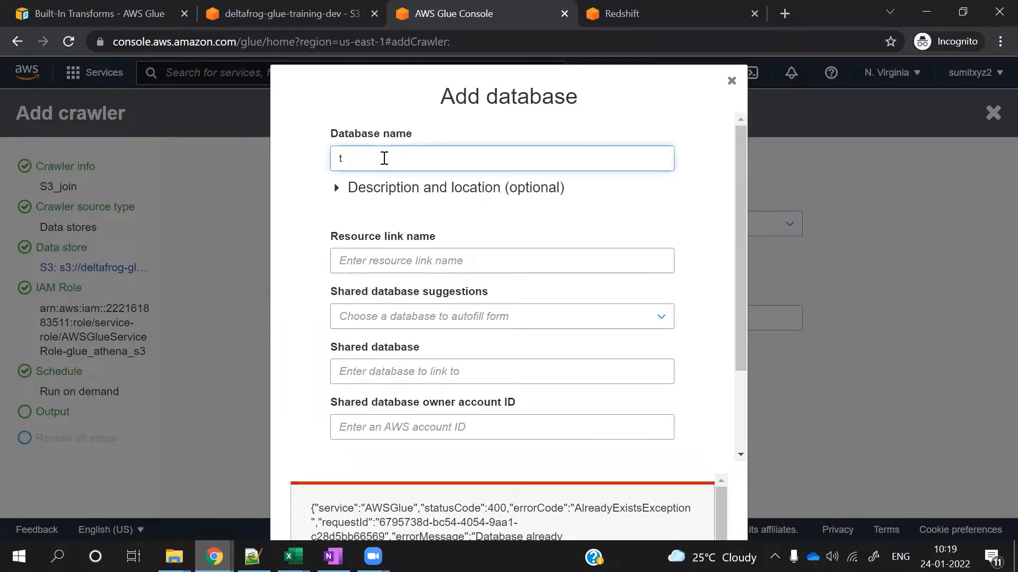
key("BackSpace")
type("S3")
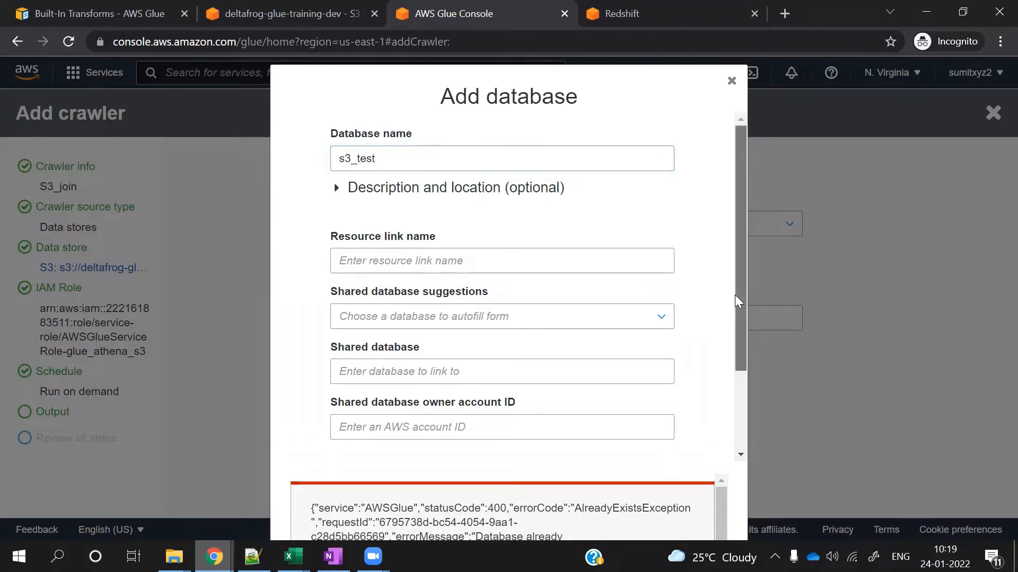
left_click_drag(739, 295, 749, 416)
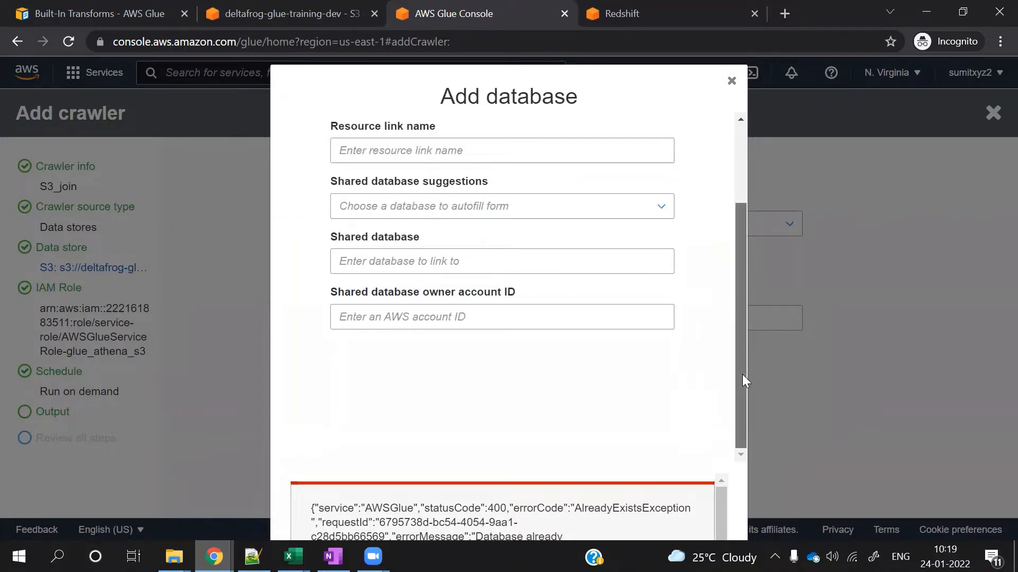
left_click_drag(742, 374, 744, 331)
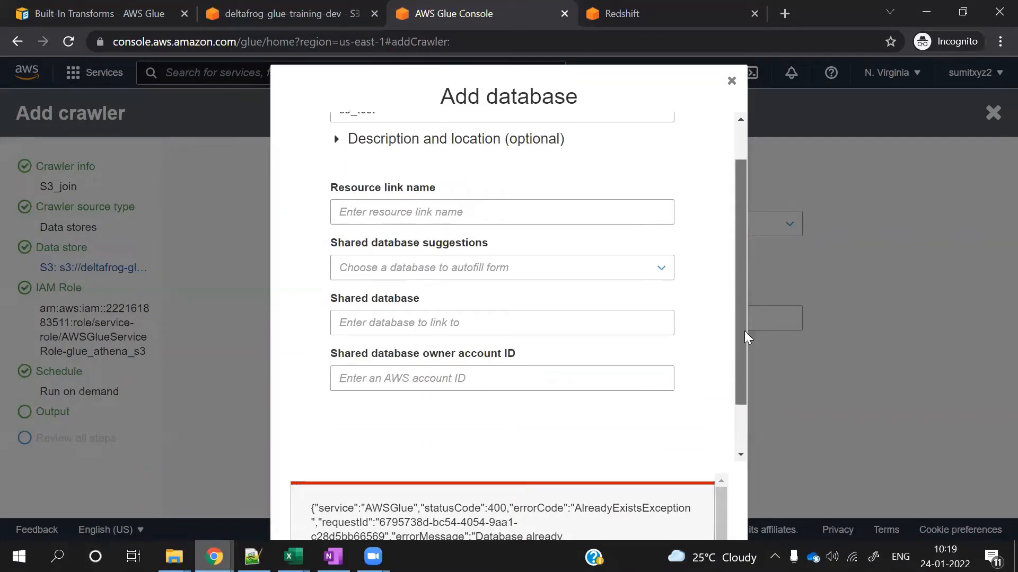
left_click(731, 82)
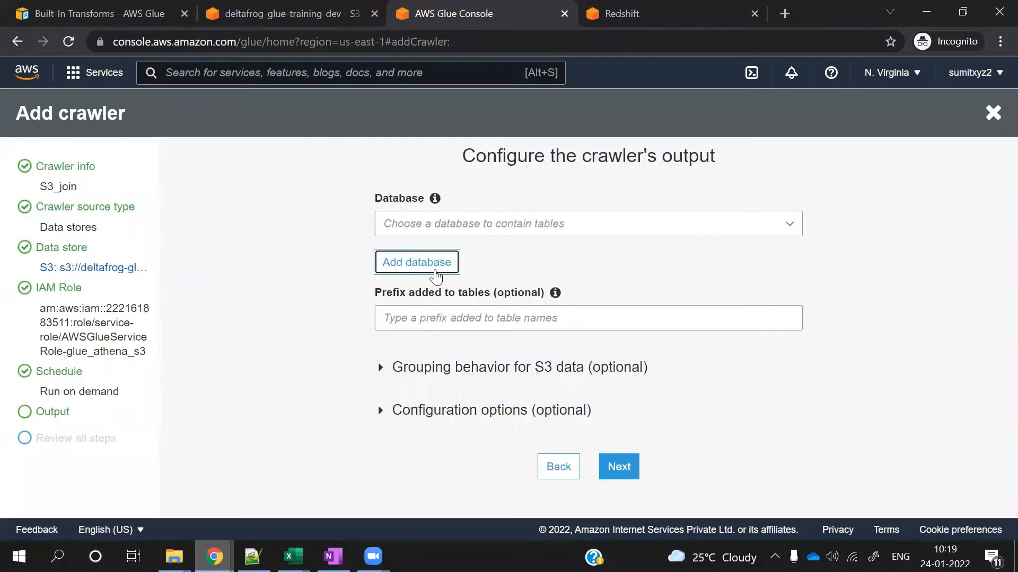
Create a database named S3_test for the crawler's output and finish creating the crawler
left_click(428, 263)
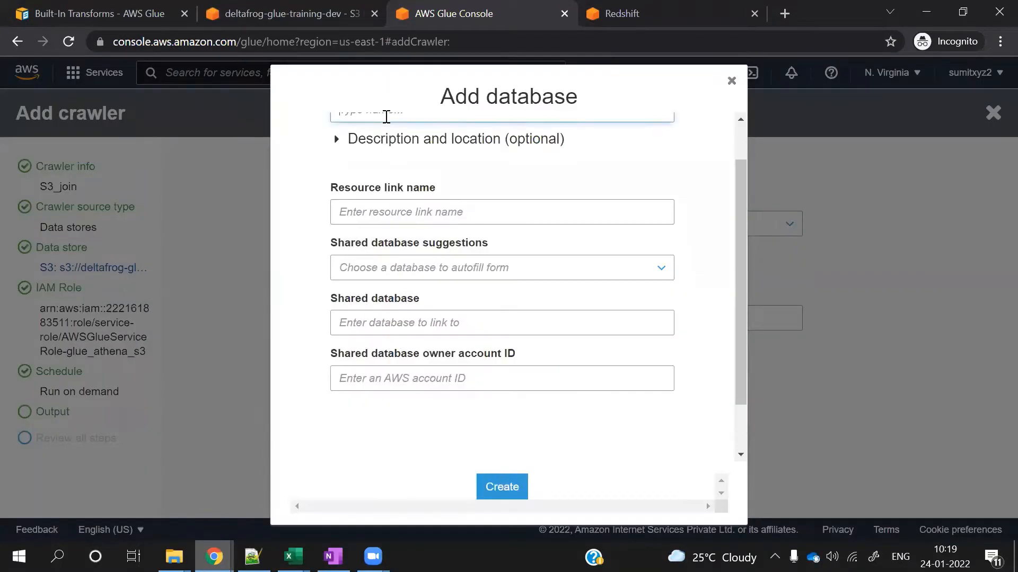
type("S3_test")
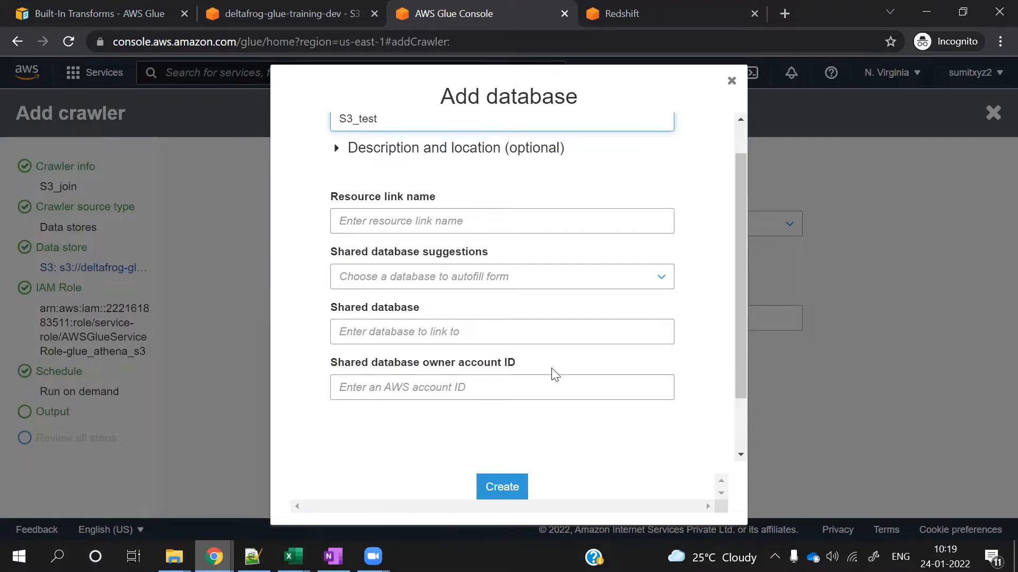
left_click(511, 480)
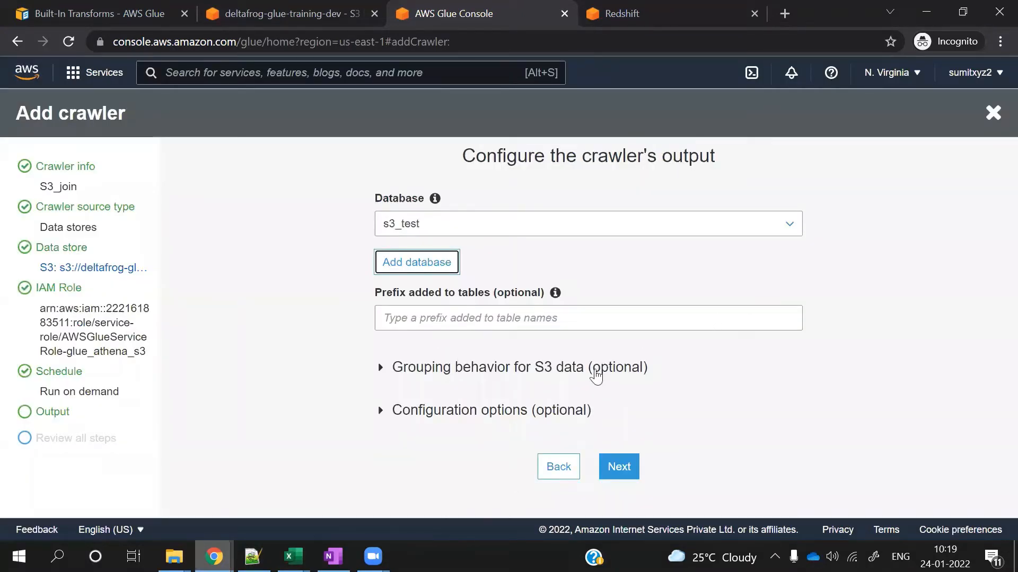
left_click(618, 468)
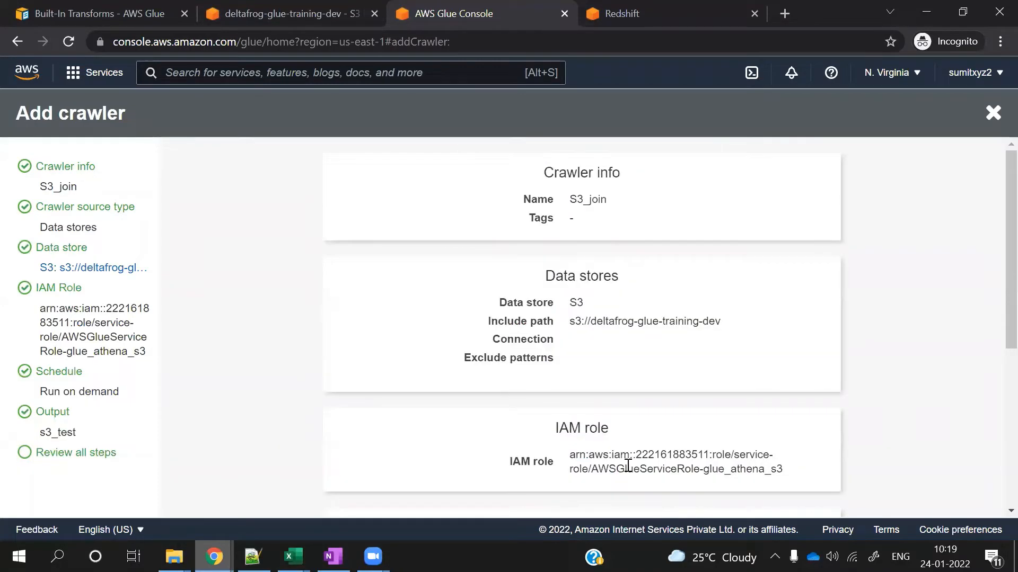
scroll(697, 351, "down", 6)
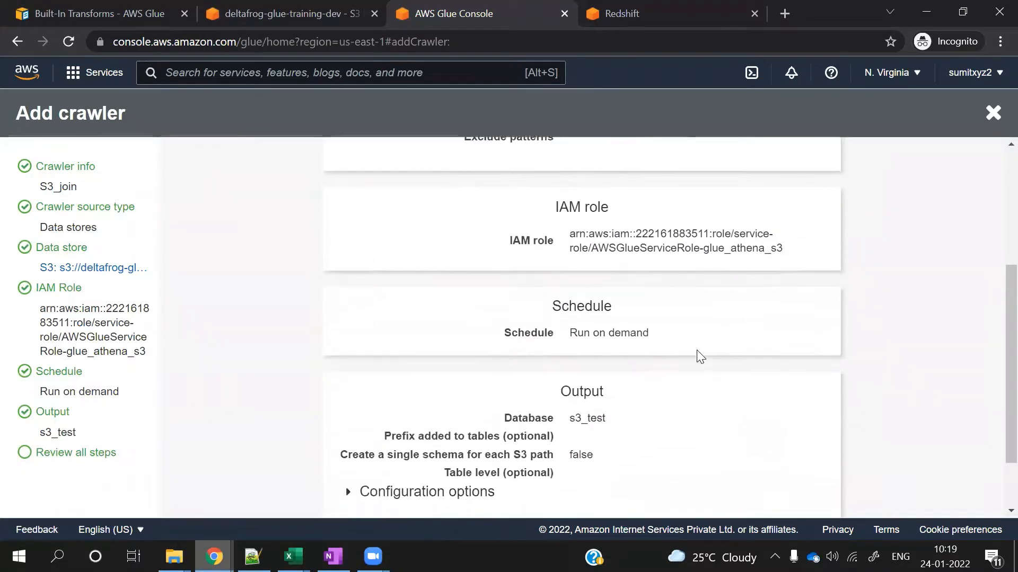
left_click(610, 497)
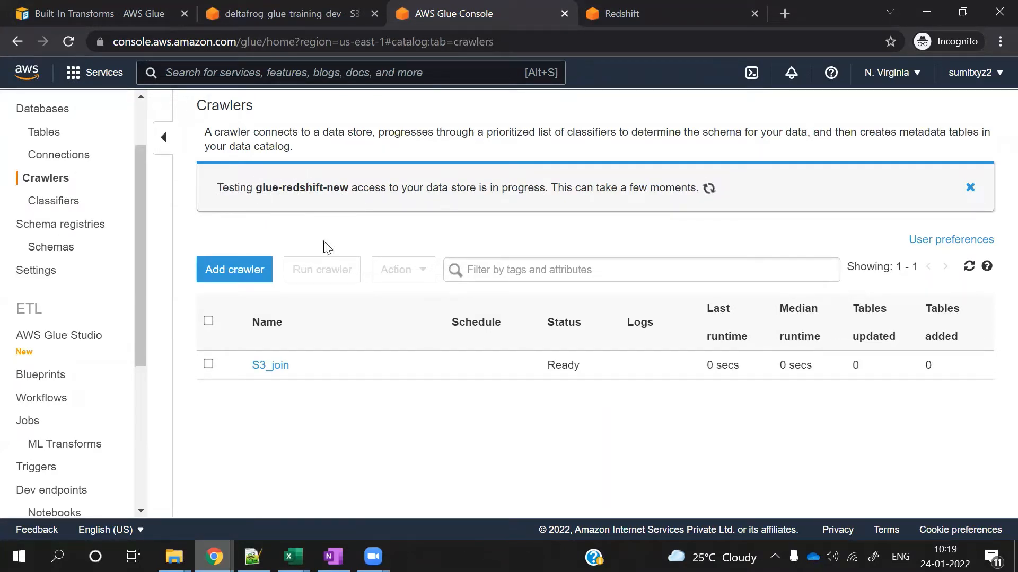
Check the status of redshift-cluster-1, the files in the S3 bucket and the test result of the glue-redshift-new connection
left_click(624, 12)
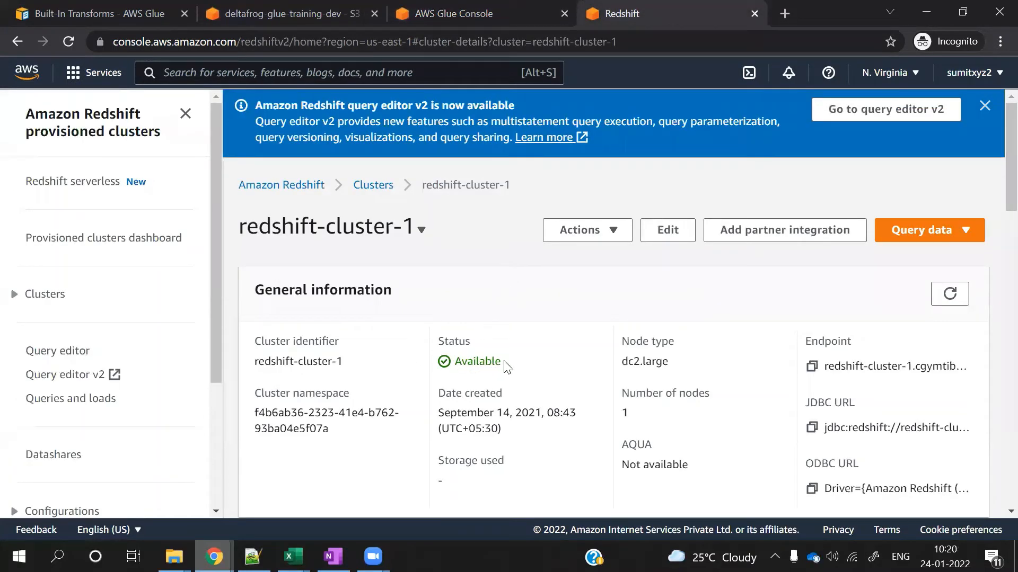
left_click_drag(504, 364, 446, 363)
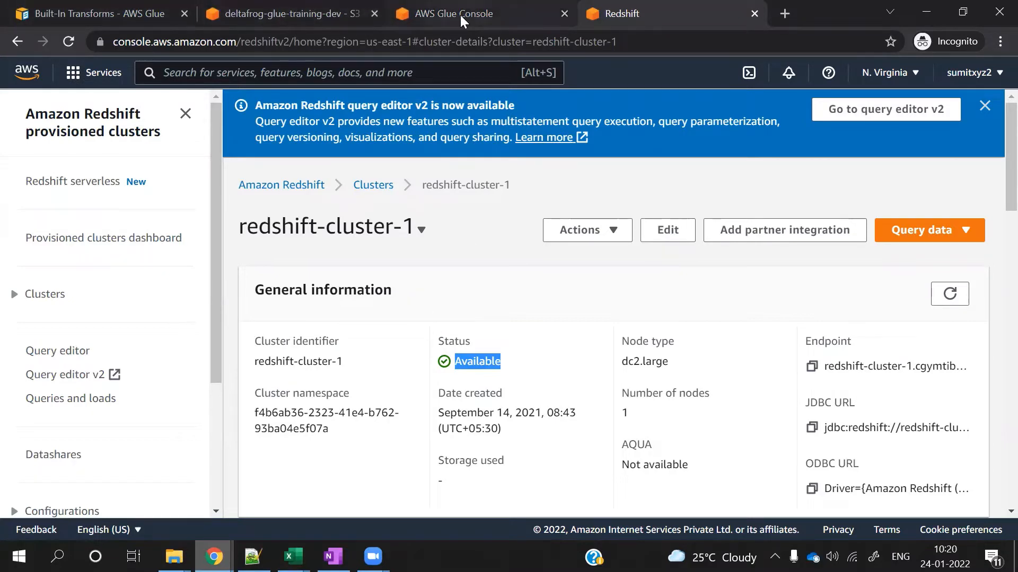
left_click(297, 15)
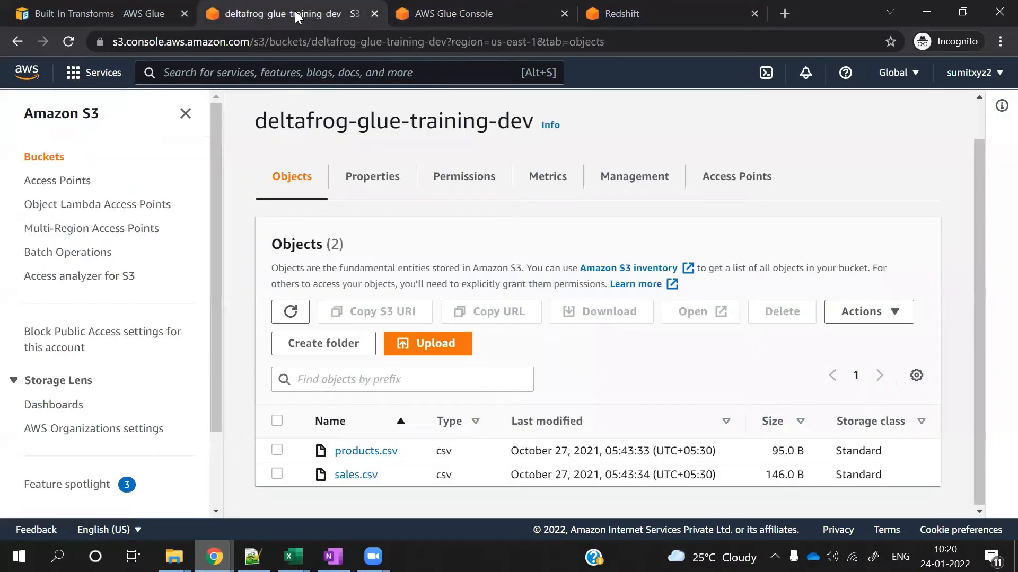
left_click(477, 12)
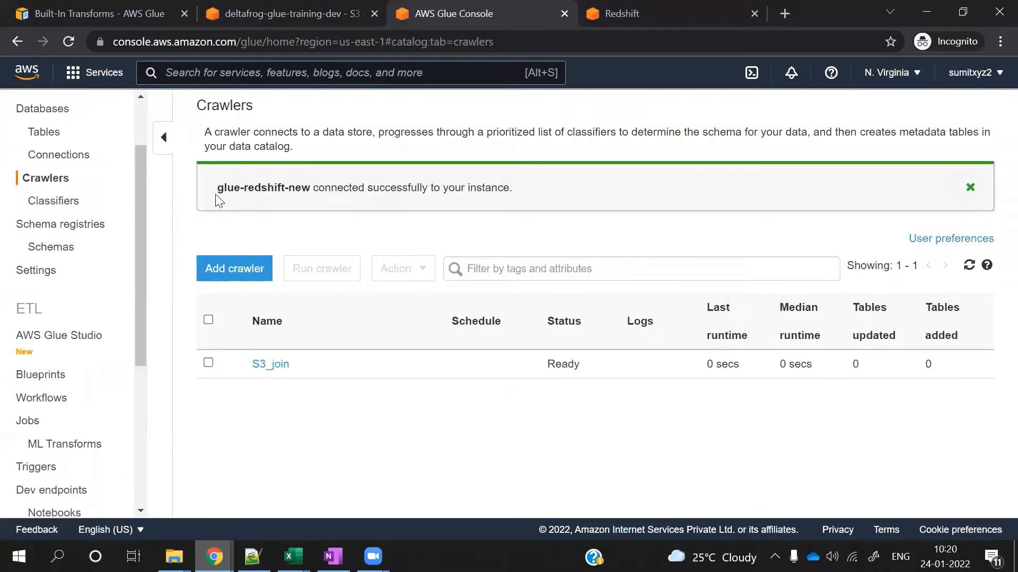
left_click_drag(216, 189, 512, 190)
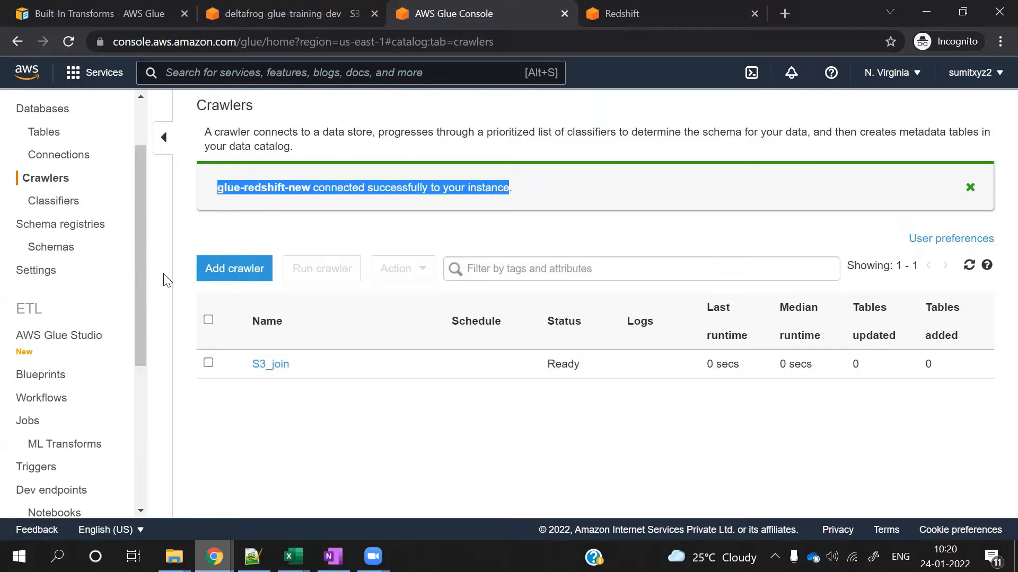
left_click(116, 279)
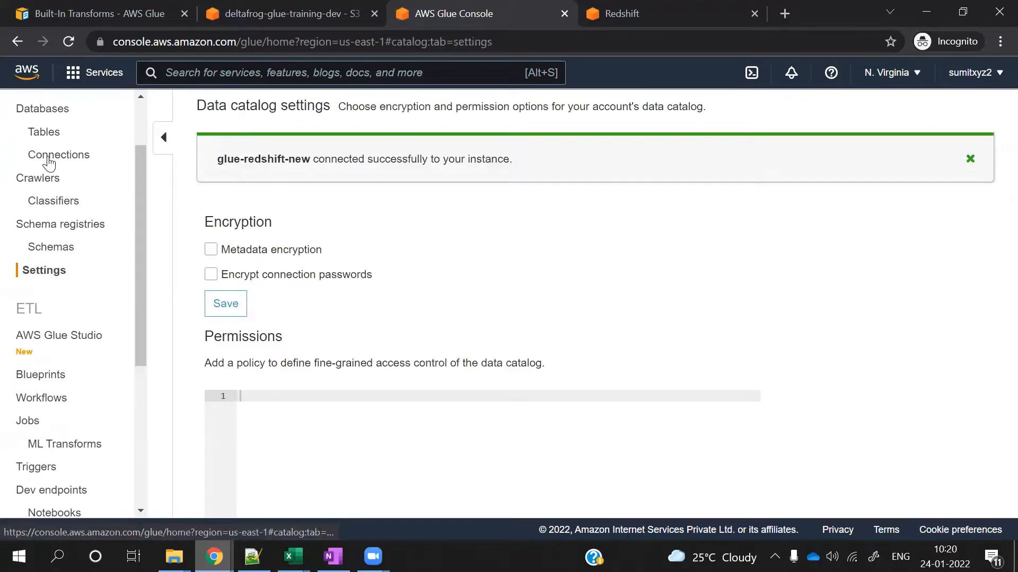
left_click(50, 159)
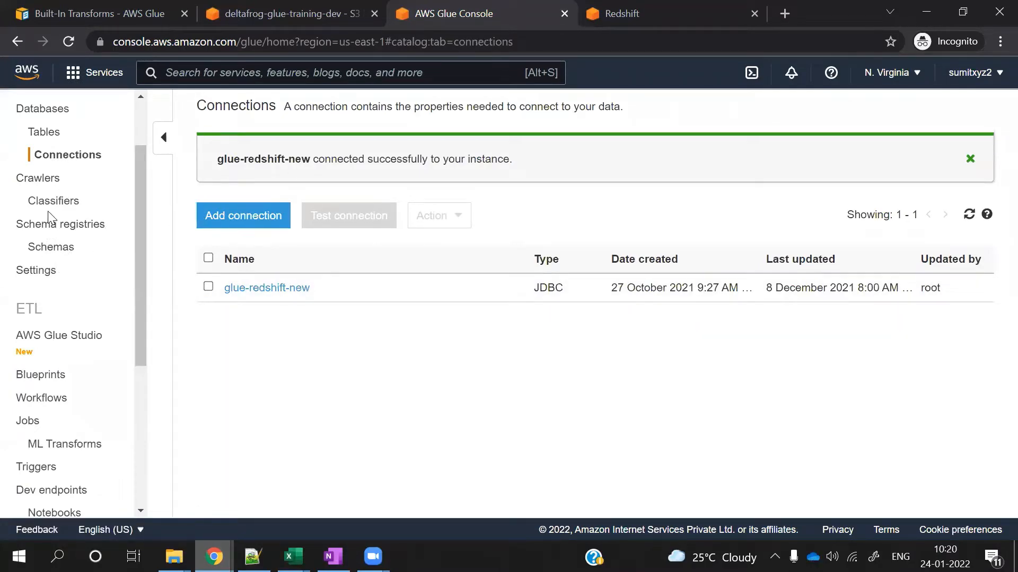
Run the S3_join crawler and dismiss the connection test notice
left_click(49, 183)
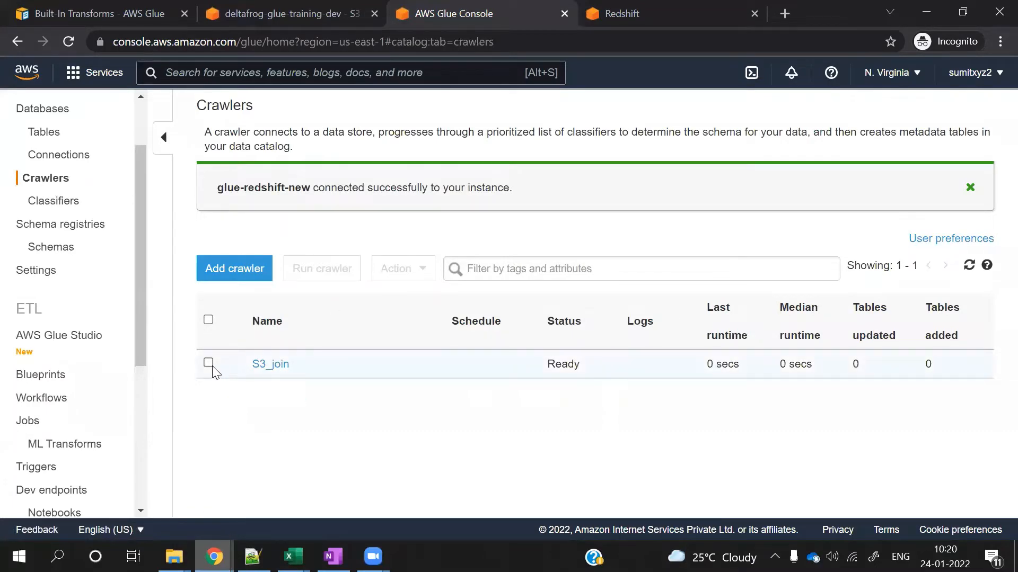
left_click(209, 363)
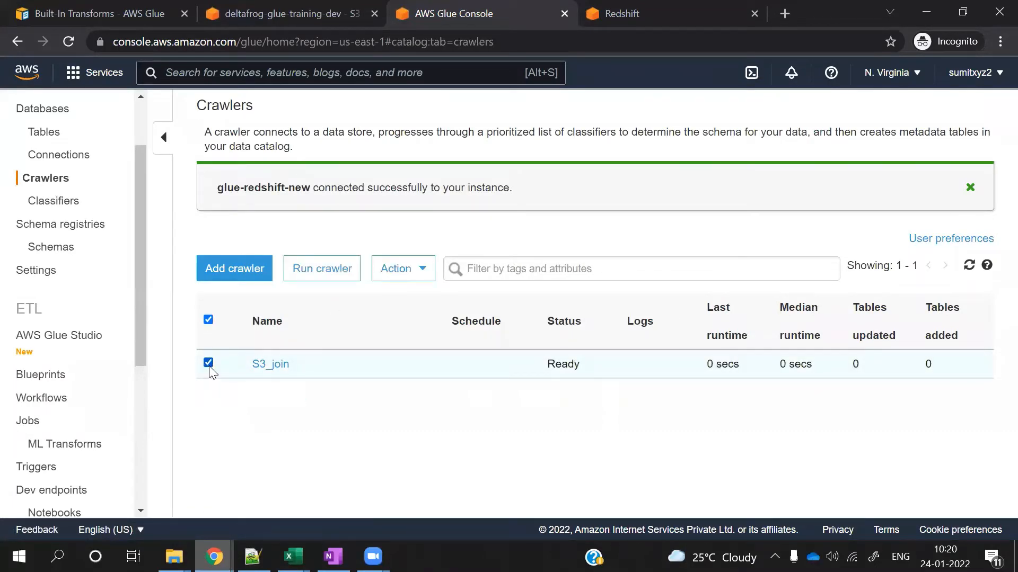
left_click(329, 271)
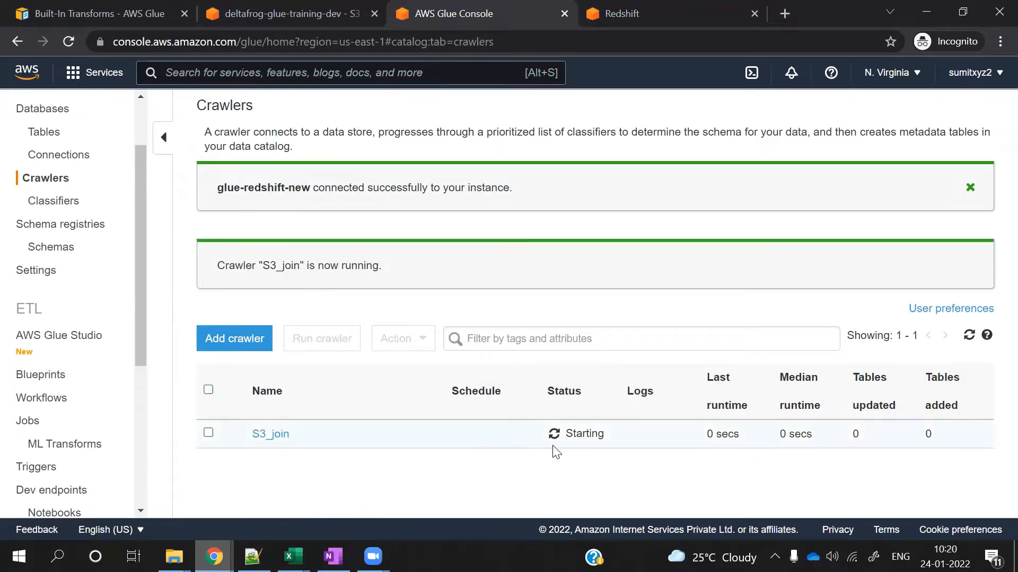
left_click(553, 439)
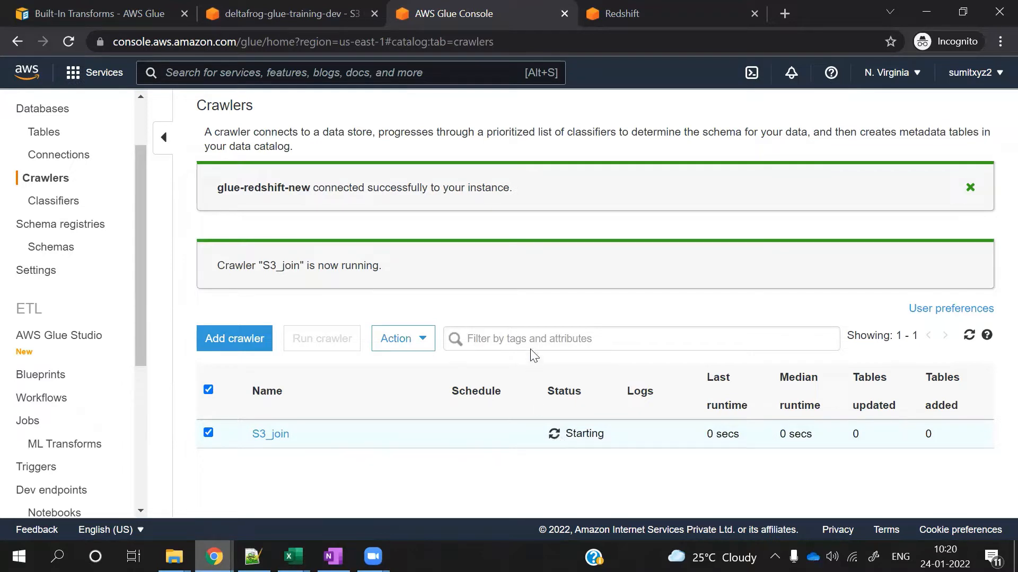
left_click(970, 196)
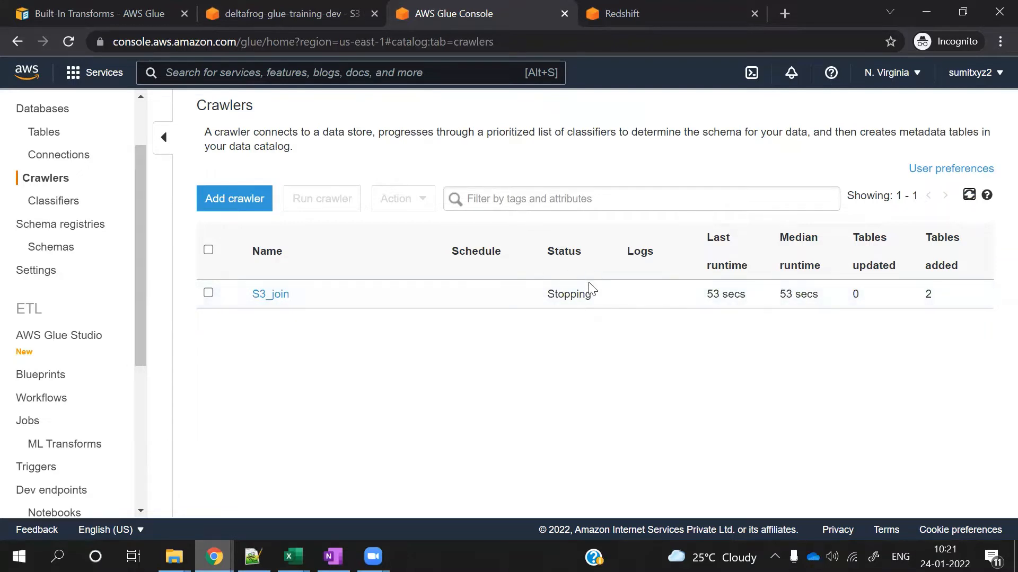
View the catalog tables in the s3_test database and open the products_csv table
left_click(44, 135)
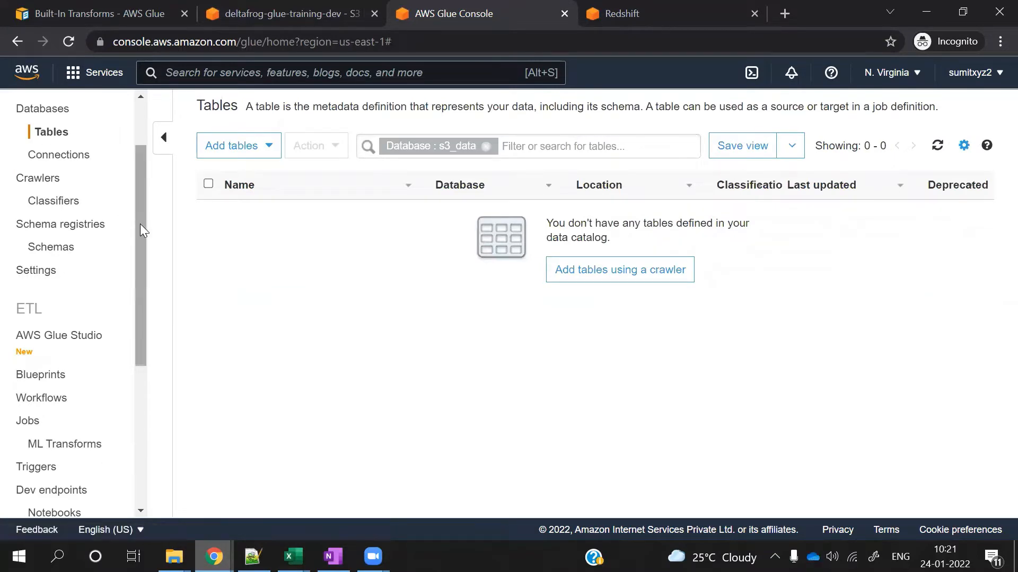
left_click_drag(140, 224, 141, 181)
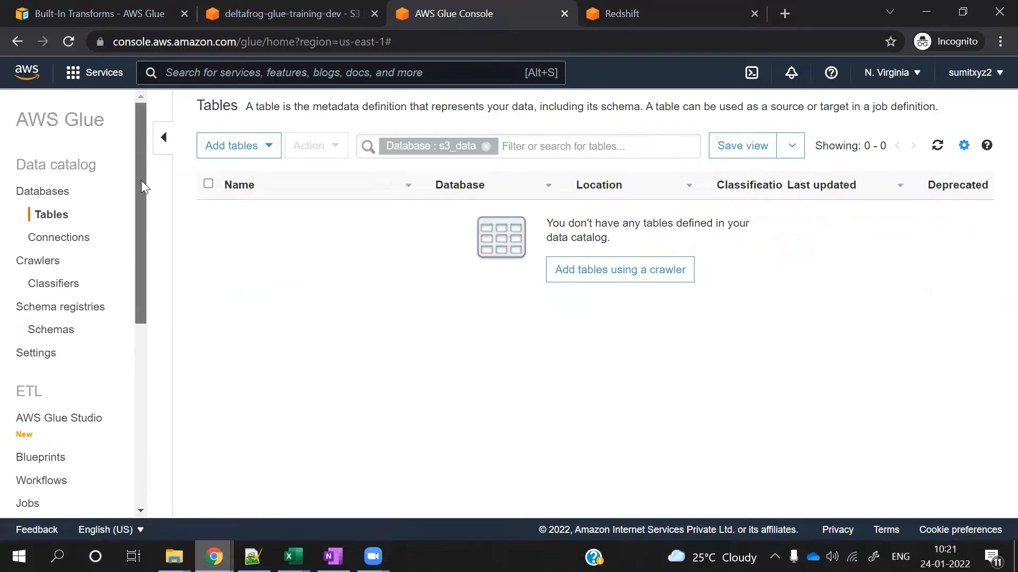
left_click(937, 148)
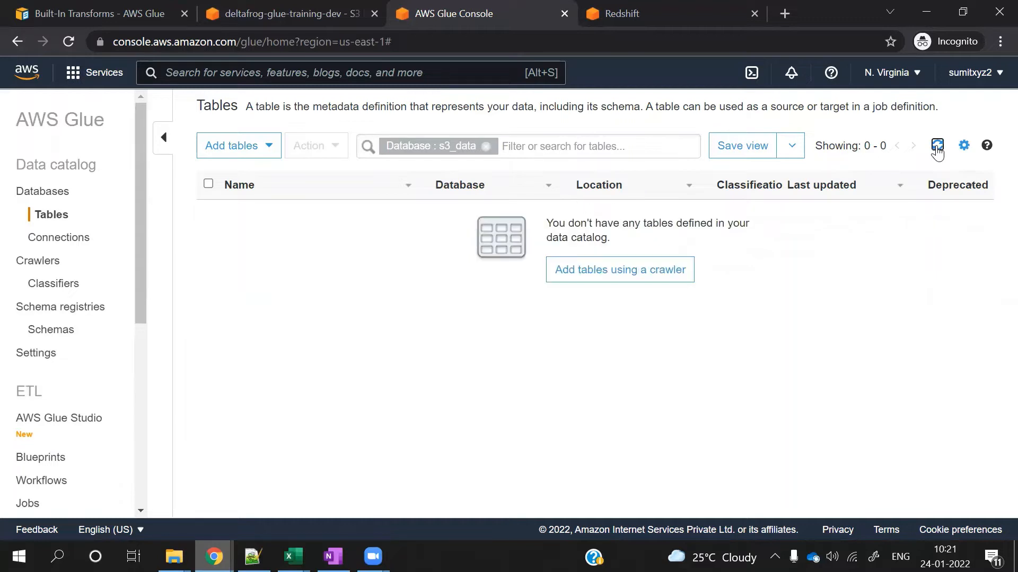
left_click(42, 190)
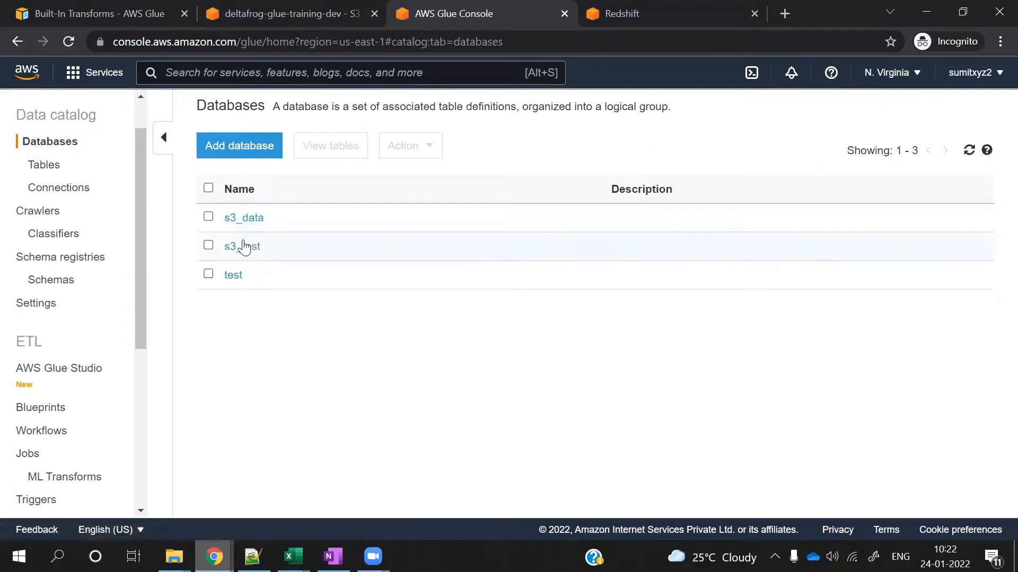
left_click(244, 250)
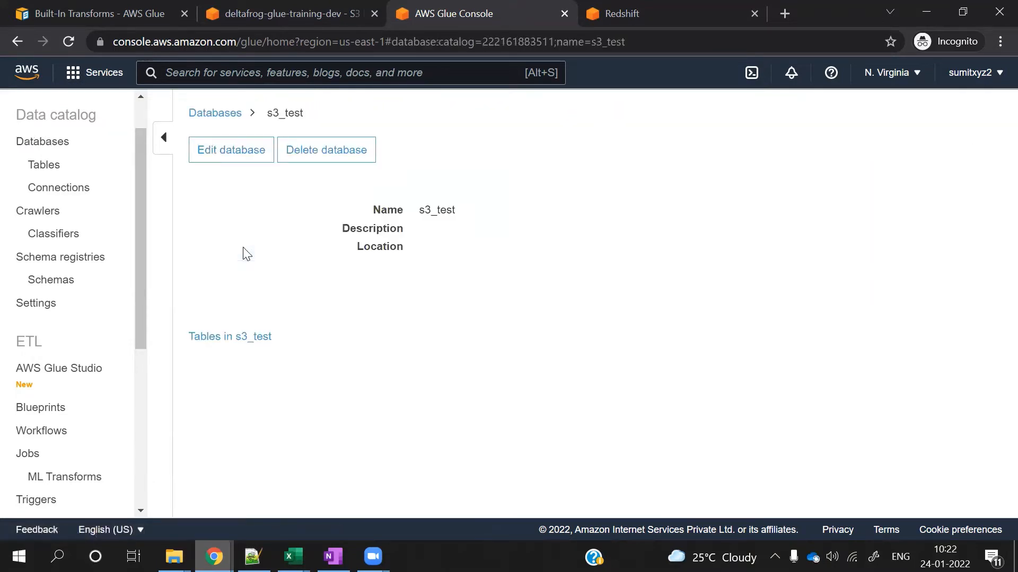
left_click(236, 339)
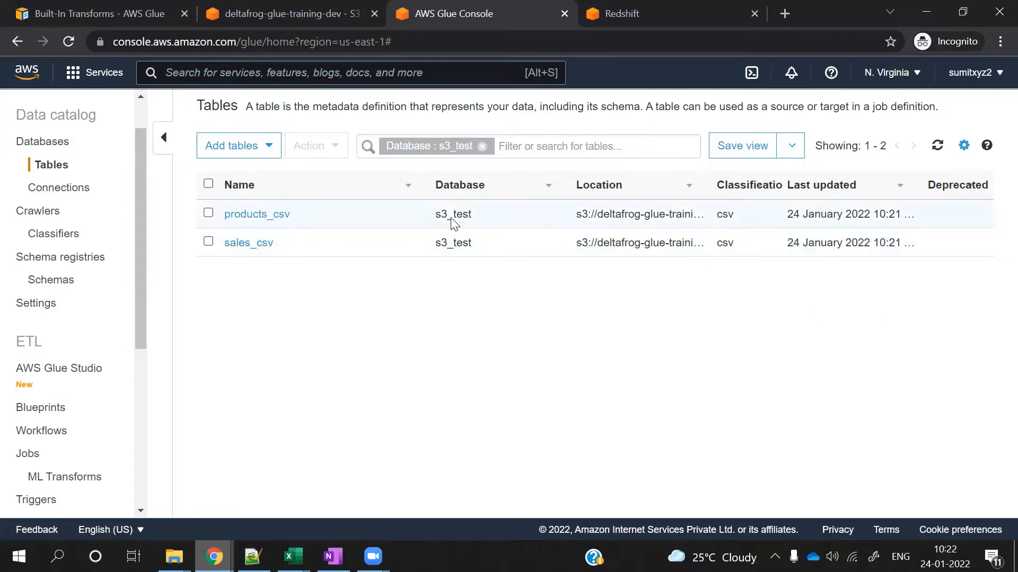
left_click(245, 214)
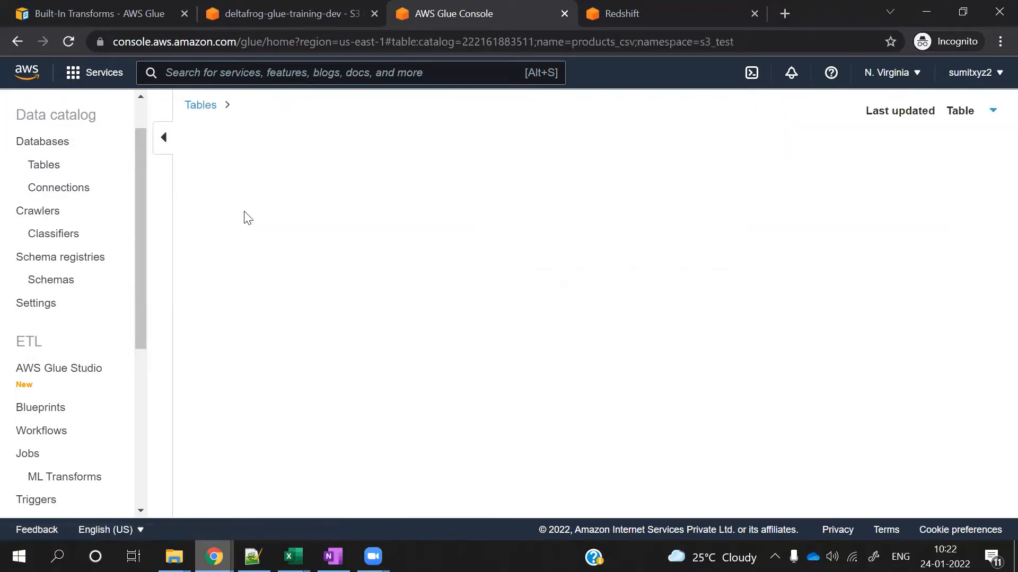
Examine the properties and column schema of the products_csv table and of the sales_csv table in the s3_test database
scroll(538, 370, "down", 4)
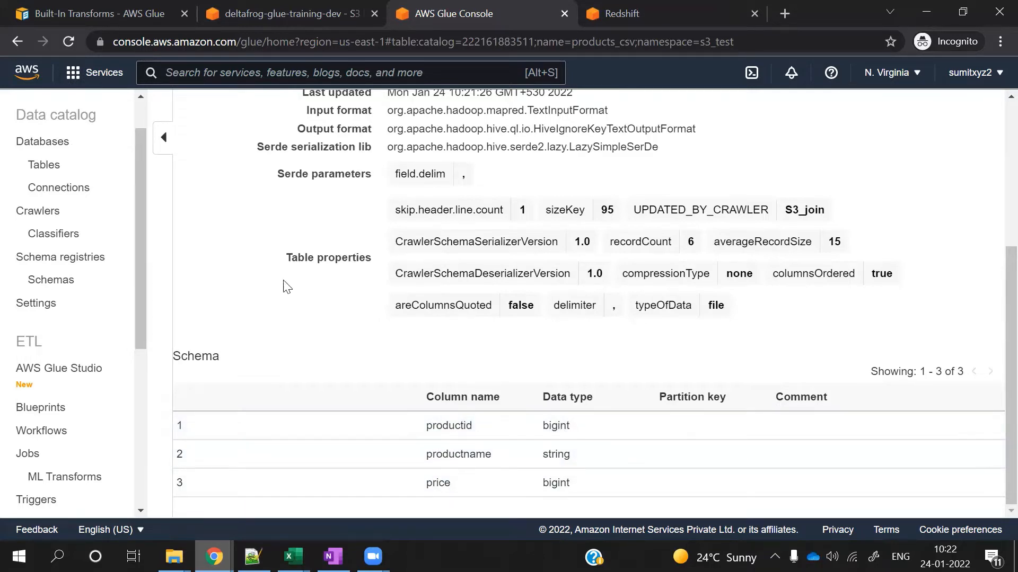
scroll(407, 385, "up", 1)
scroll(406, 385, "up", 4)
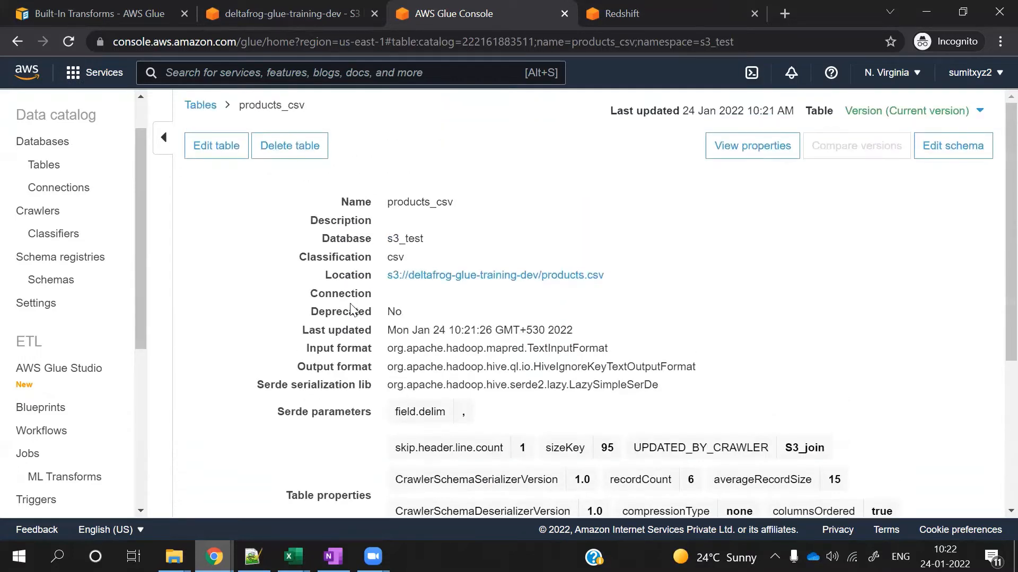
left_click(202, 106)
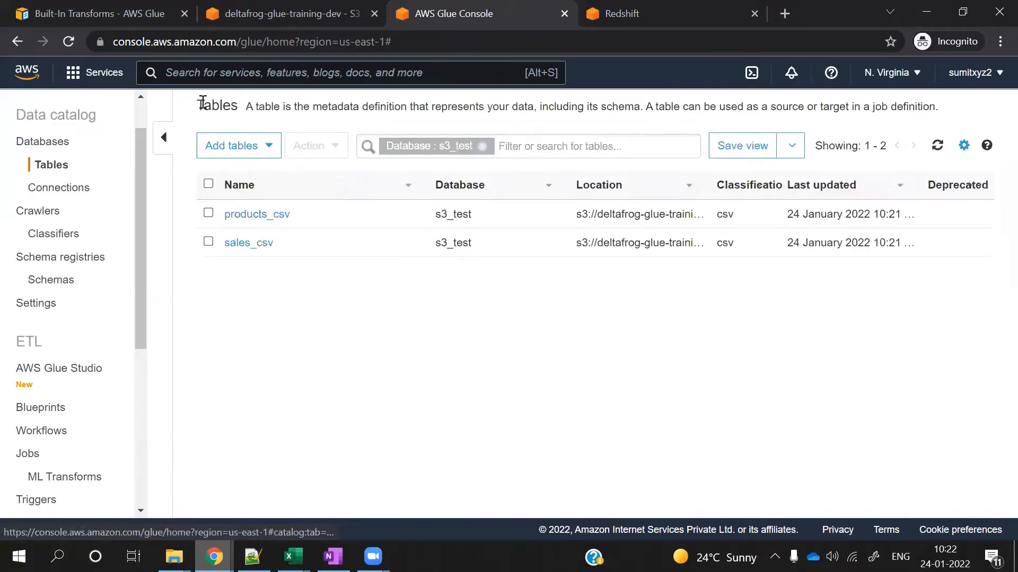
left_click(258, 241)
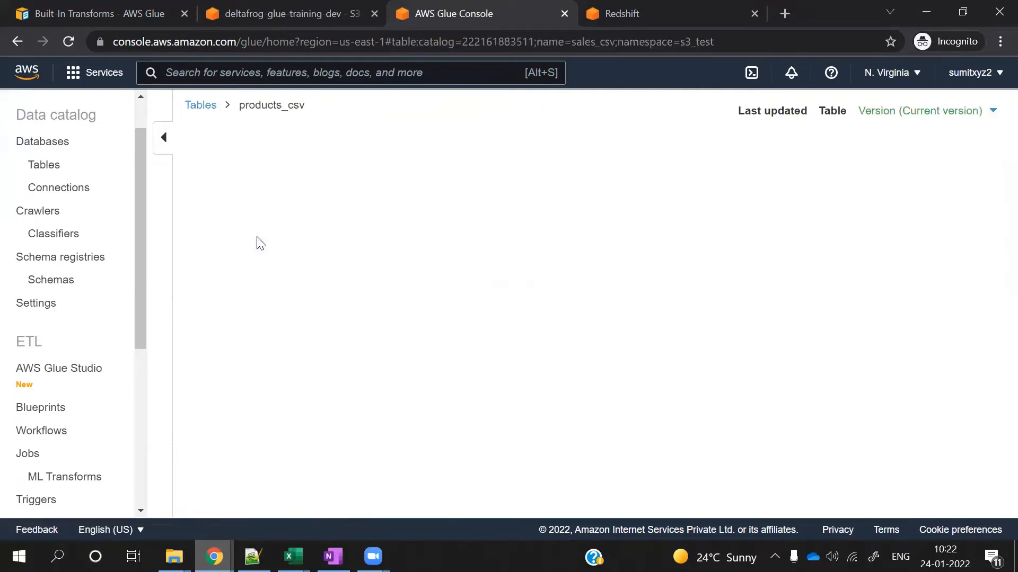
scroll(496, 330, "down", 4)
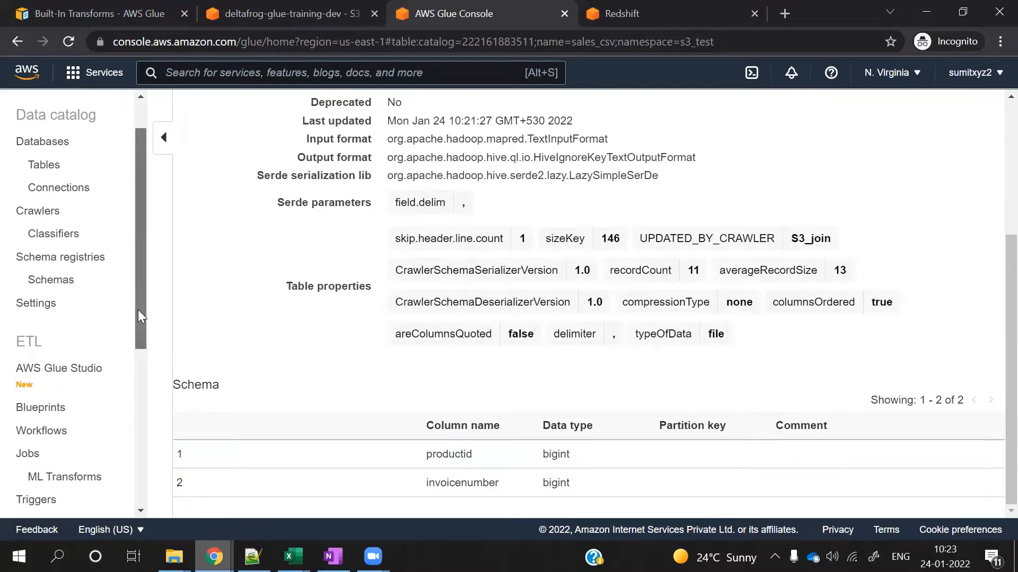
Start a new Glue ETL job named s3_redshift_trans with the IAM role AWSGlueServiceRole-glue_athena_s3
left_click_drag(138, 310, 146, 406)
left_click(29, 277)
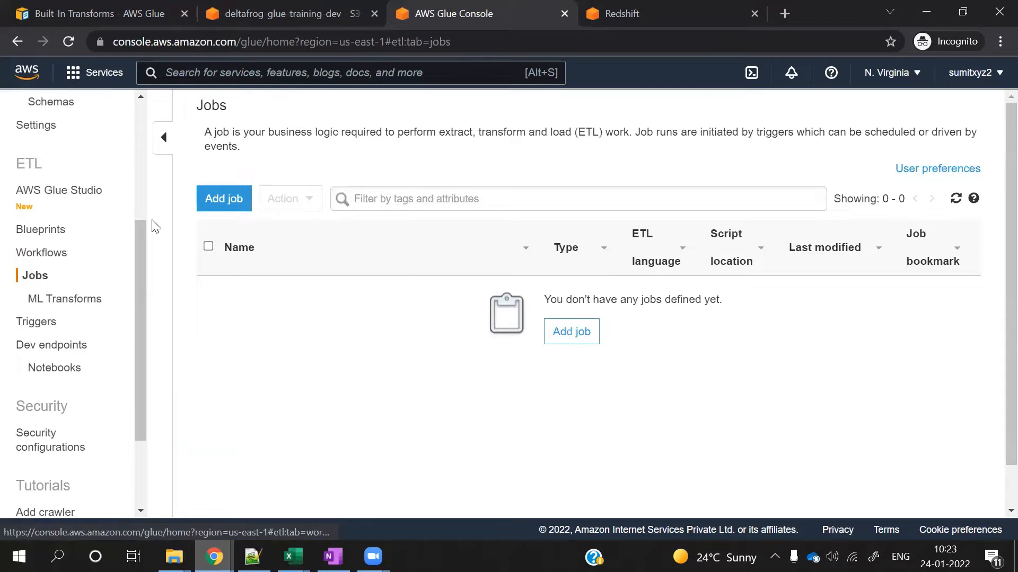
left_click(222, 204)
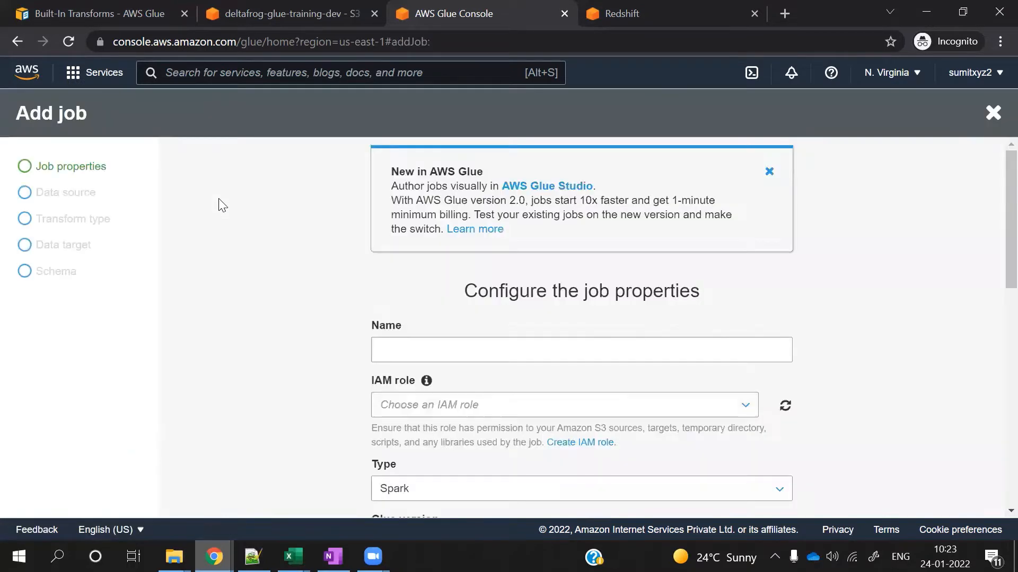
left_click(454, 357)
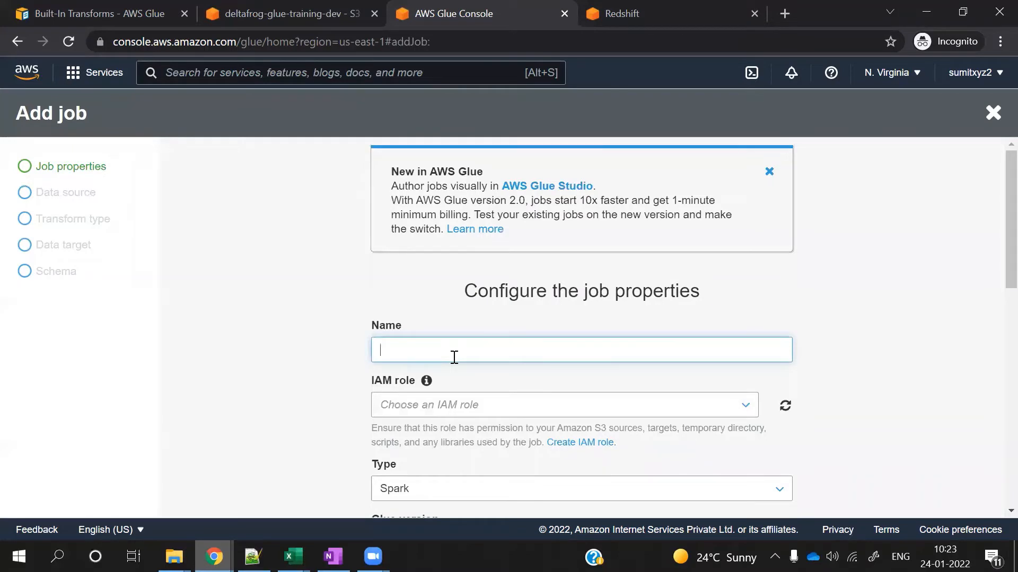
type("s3_reds")
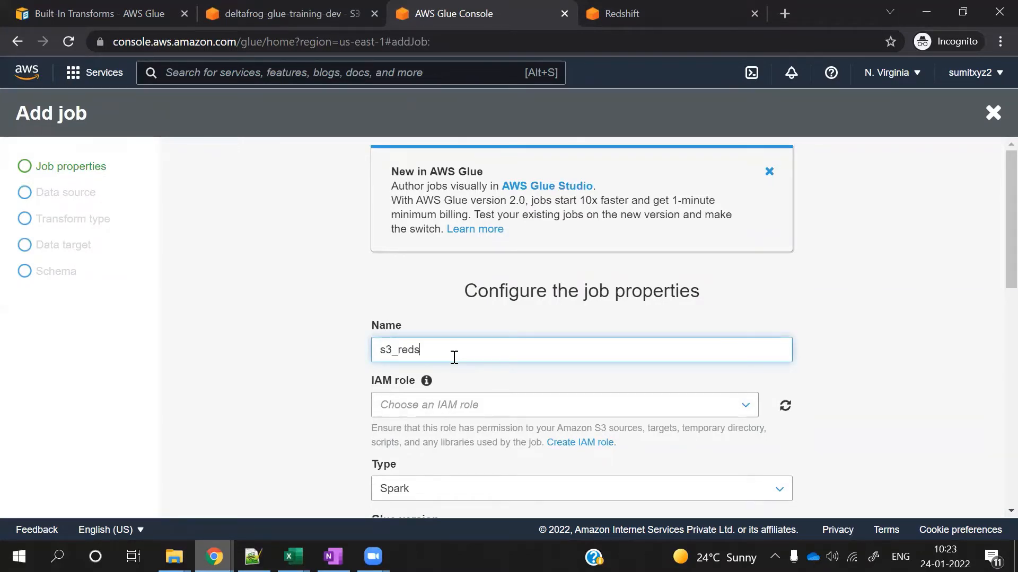
type("hift_trans")
left_click(745, 405)
left_click(648, 434)
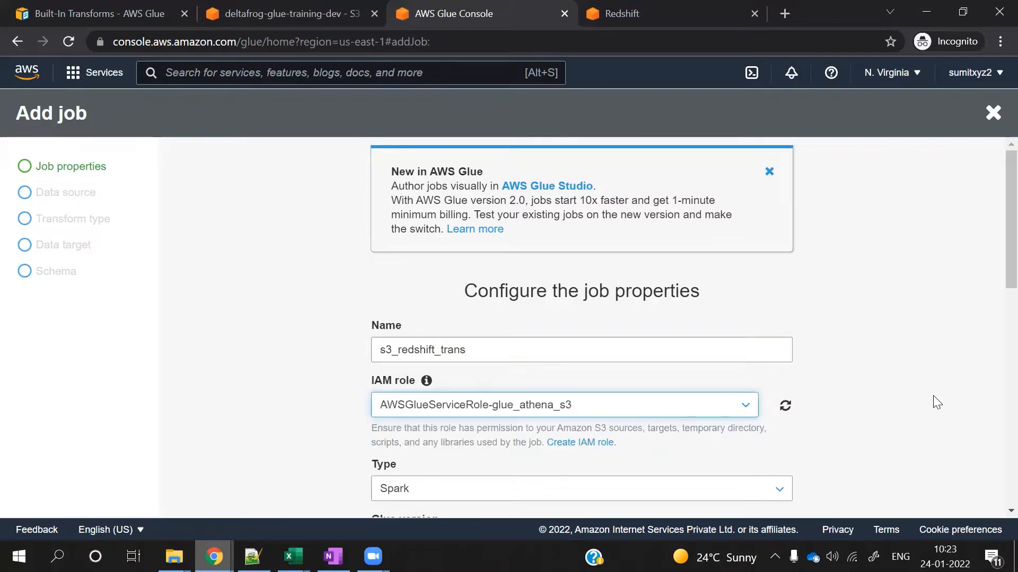
Keep the default Spark type, Glue version, proposed script and S3 paths in the job properties and proceed to the data source
scroll(937, 398, "down", 5)
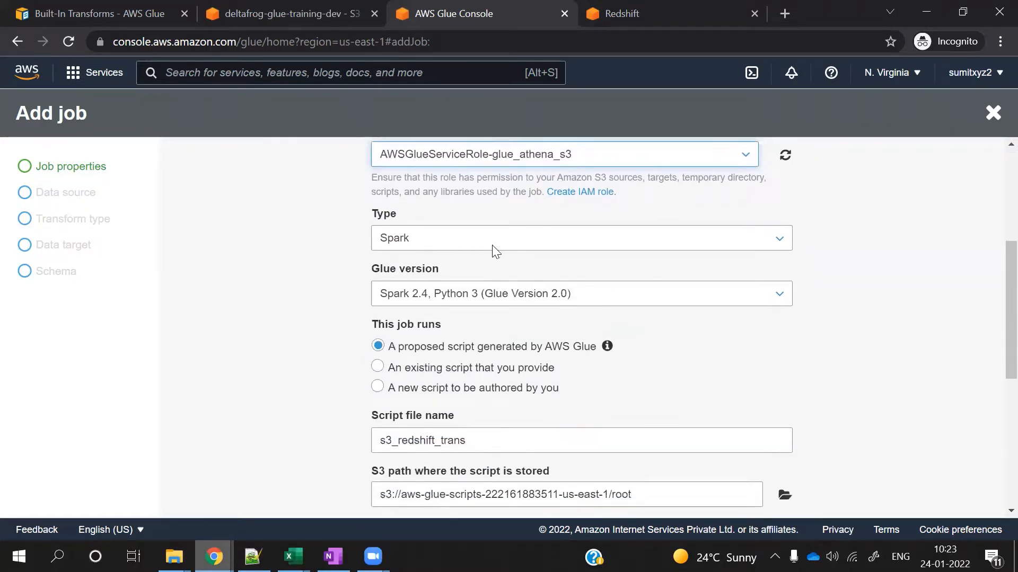
scroll(781, 395, "down", 2)
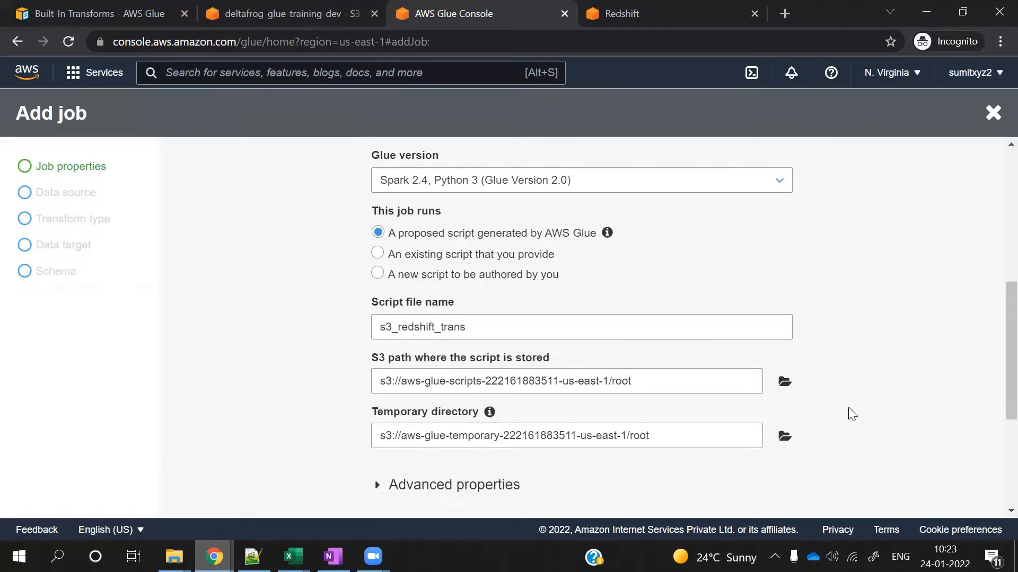
scroll(848, 408, "down", 2)
scroll(848, 408, "down", 2)
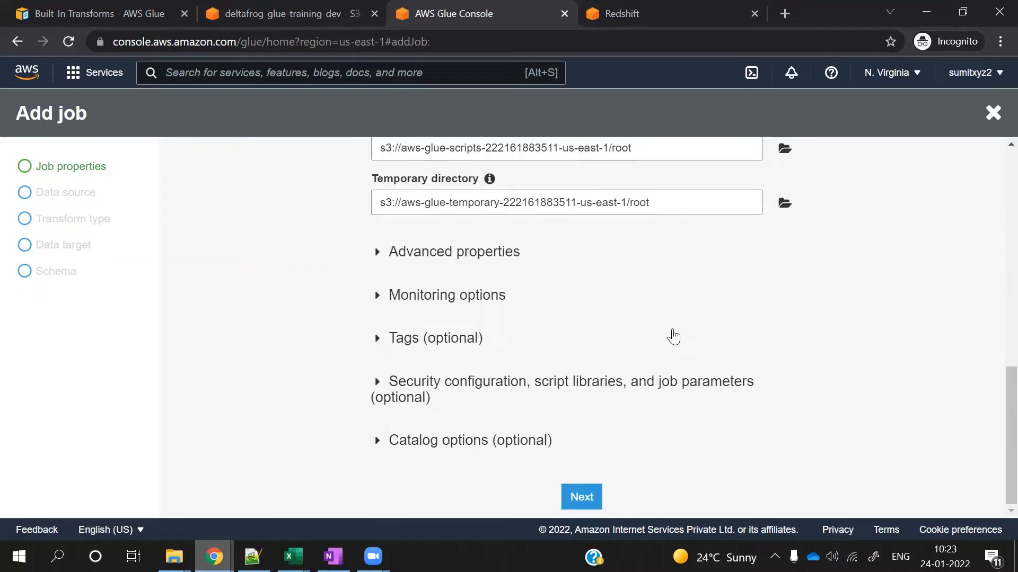
left_click(583, 499)
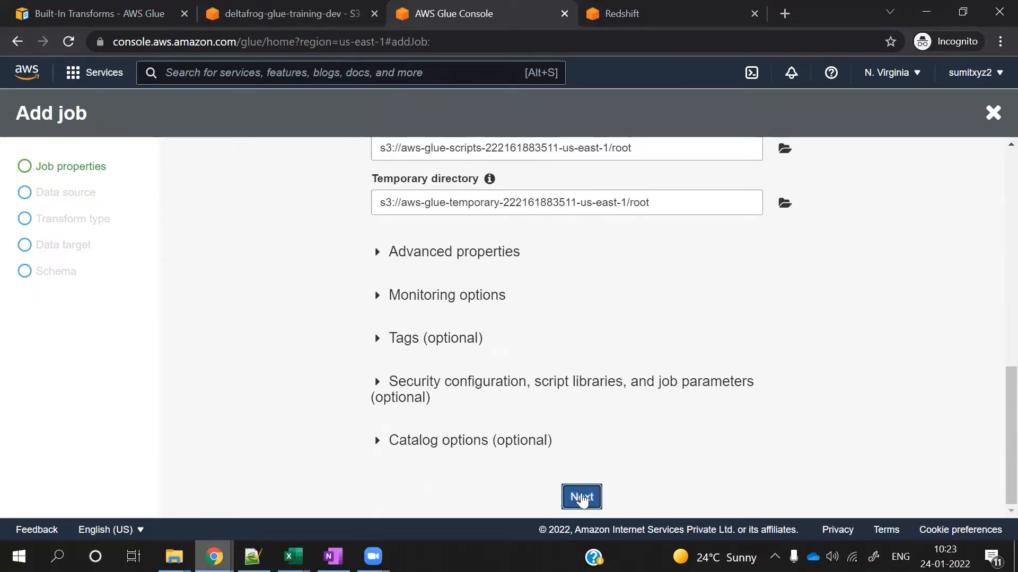
left_click(583, 499)
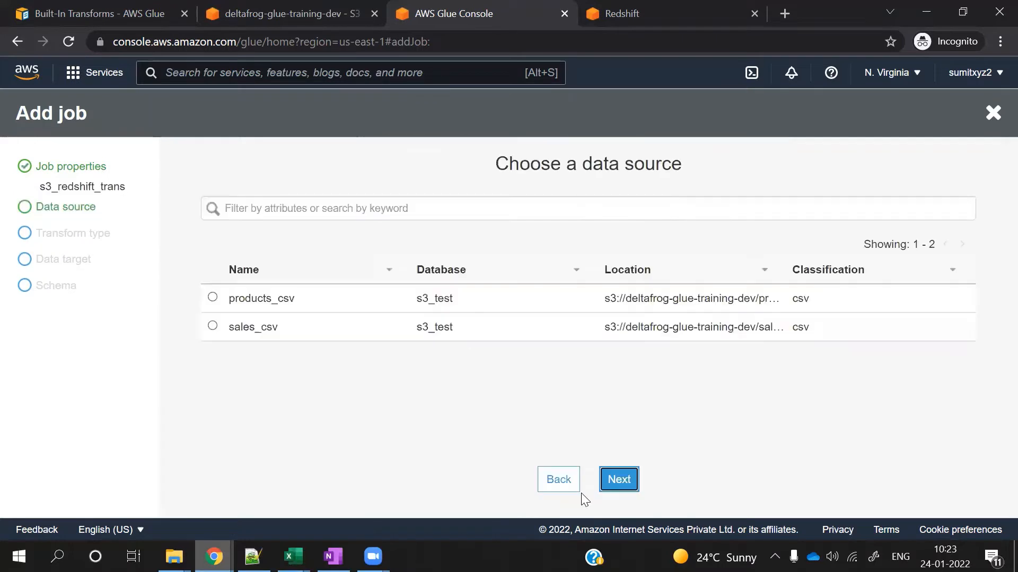
Choose products_csv as the job's data source and keep Change schema as the transform type
left_click_drag(582, 494, 506, 407)
left_click(506, 406)
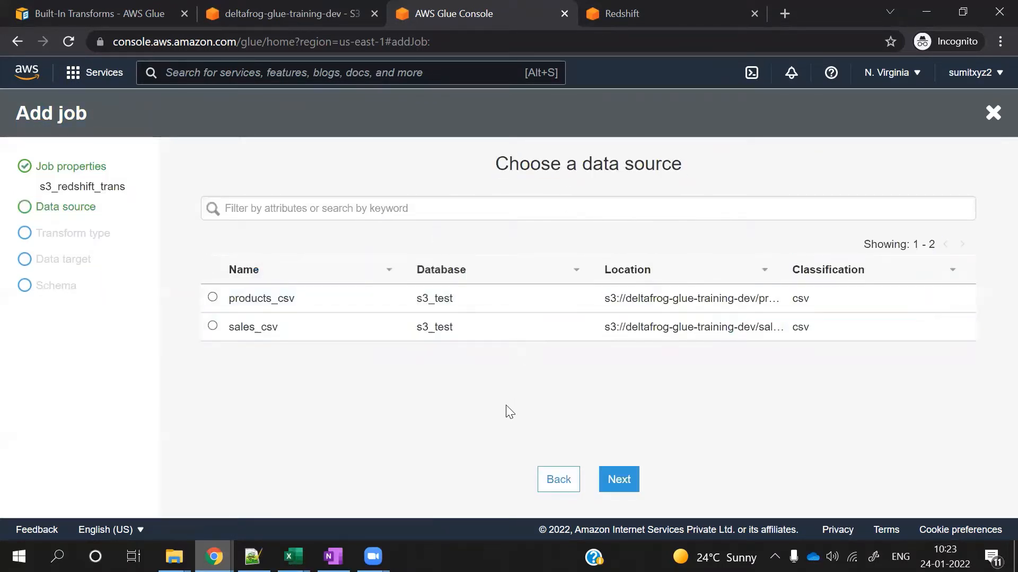
left_click(213, 298)
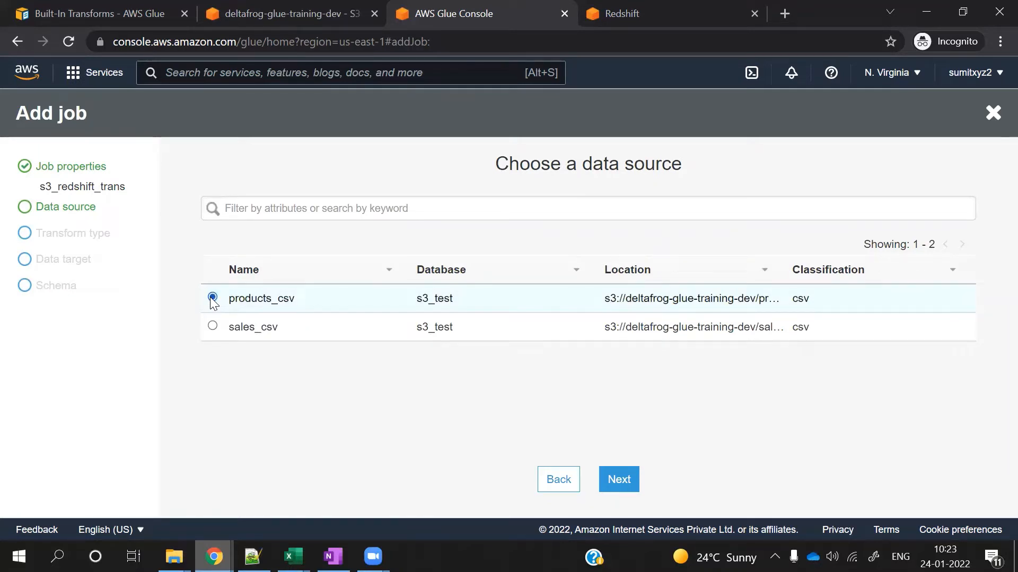
left_click(627, 483)
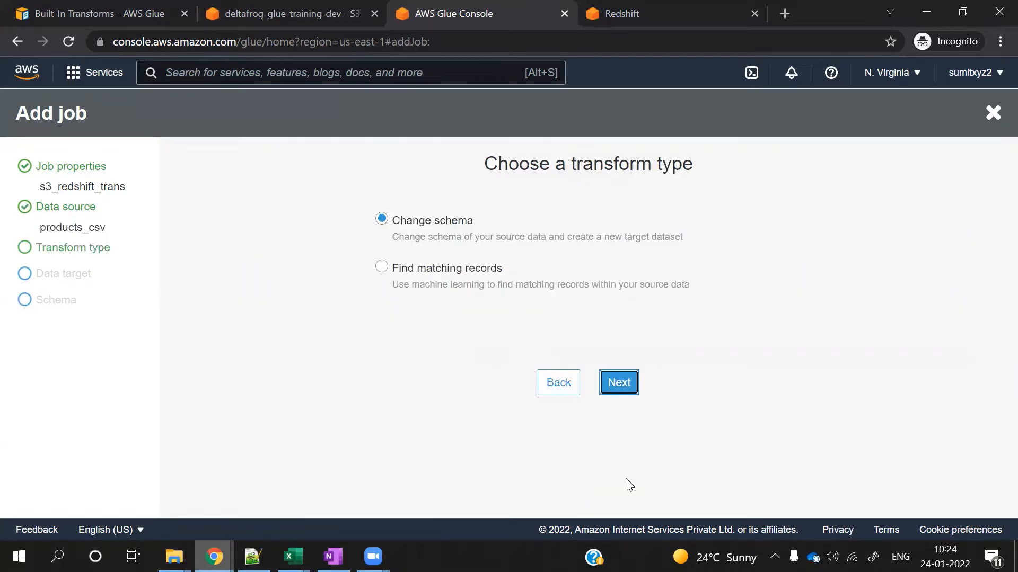
left_click(628, 383)
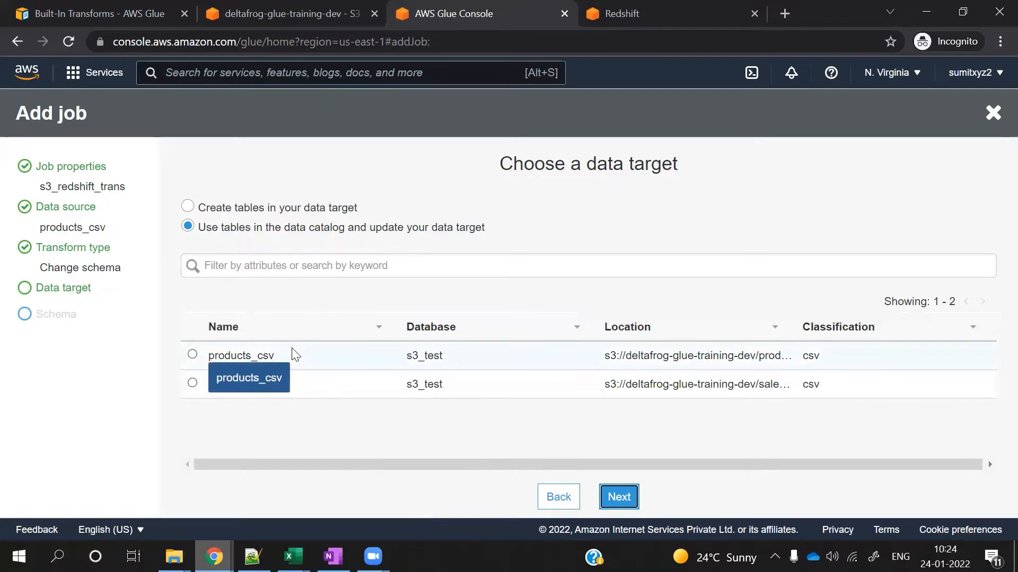
Create tables in the JDBC target through the glue-redshift-new connection with database dev, and save the job with the default column mappings
left_click(187, 208)
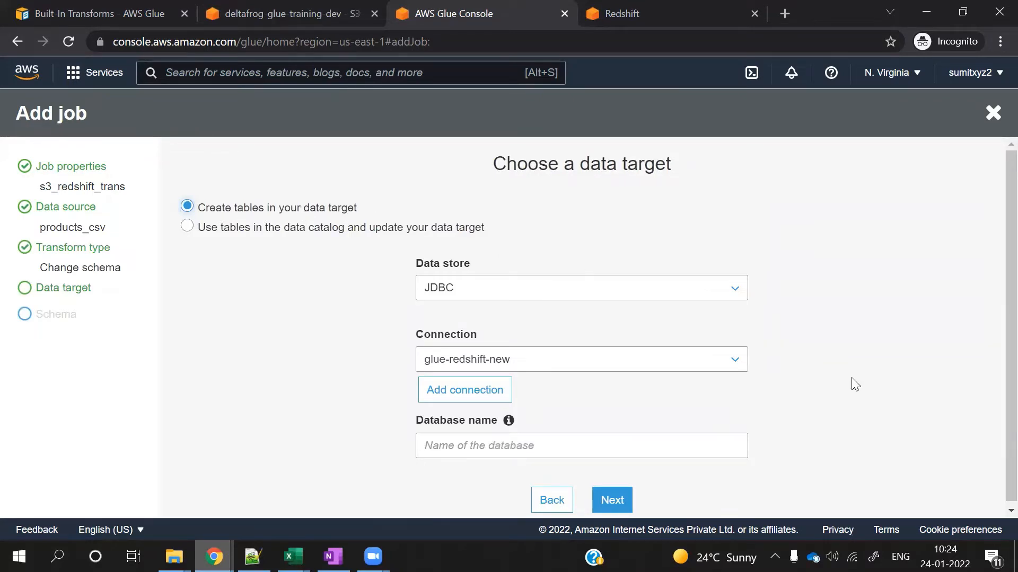
scroll(886, 405, "down", 1)
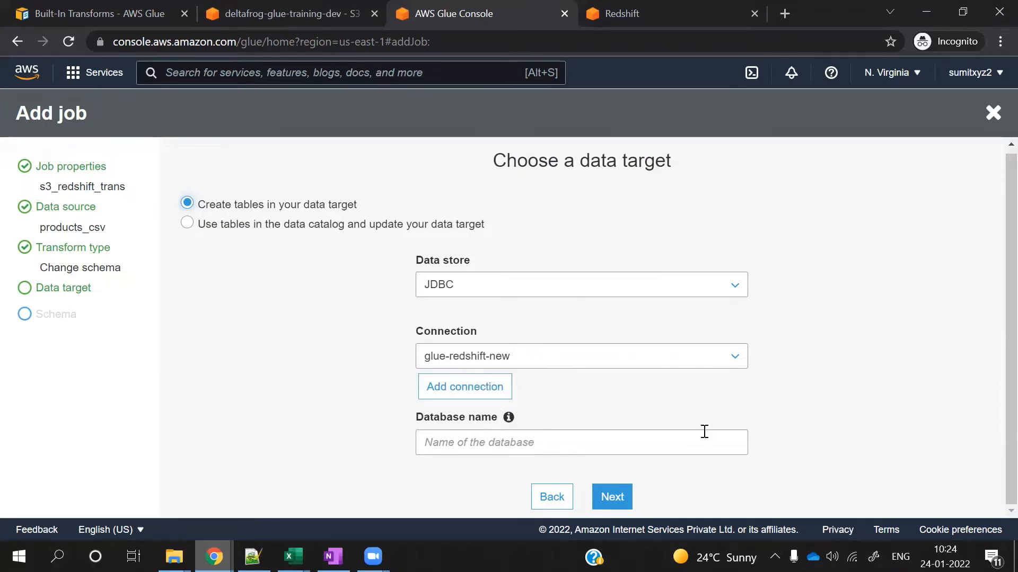
left_click(498, 446)
type("dev")
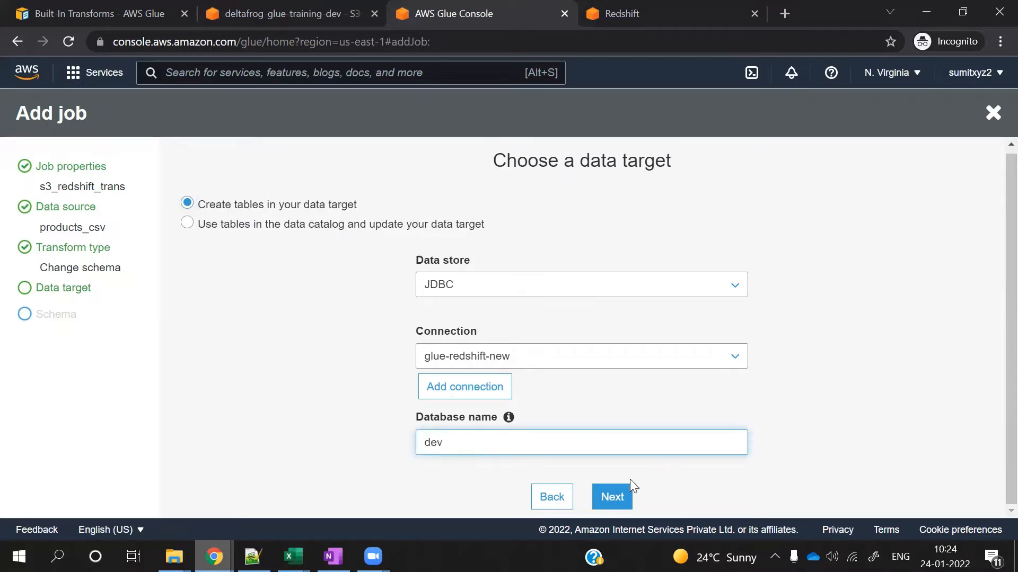
left_click(610, 496)
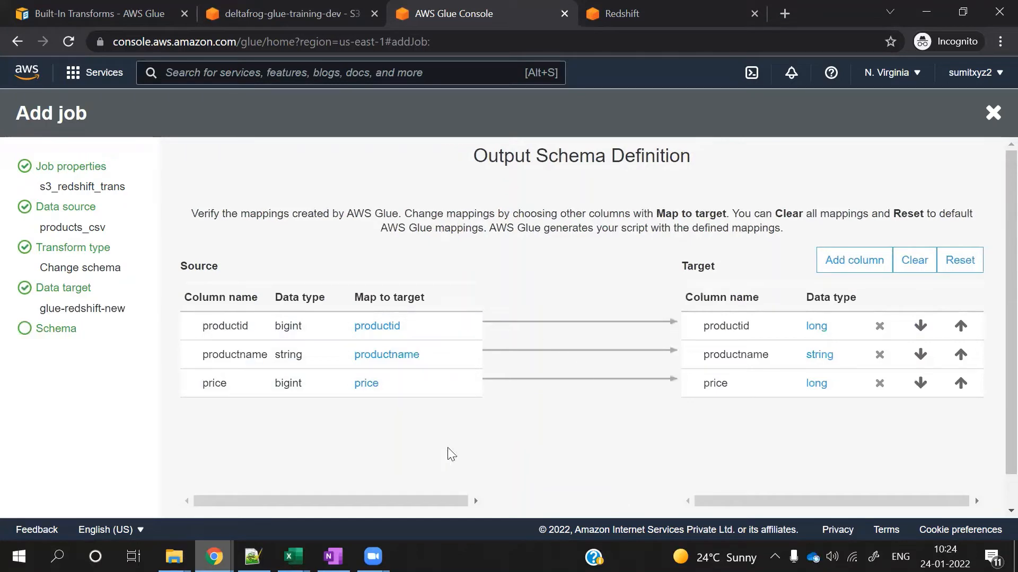
scroll(647, 392, "down", 2)
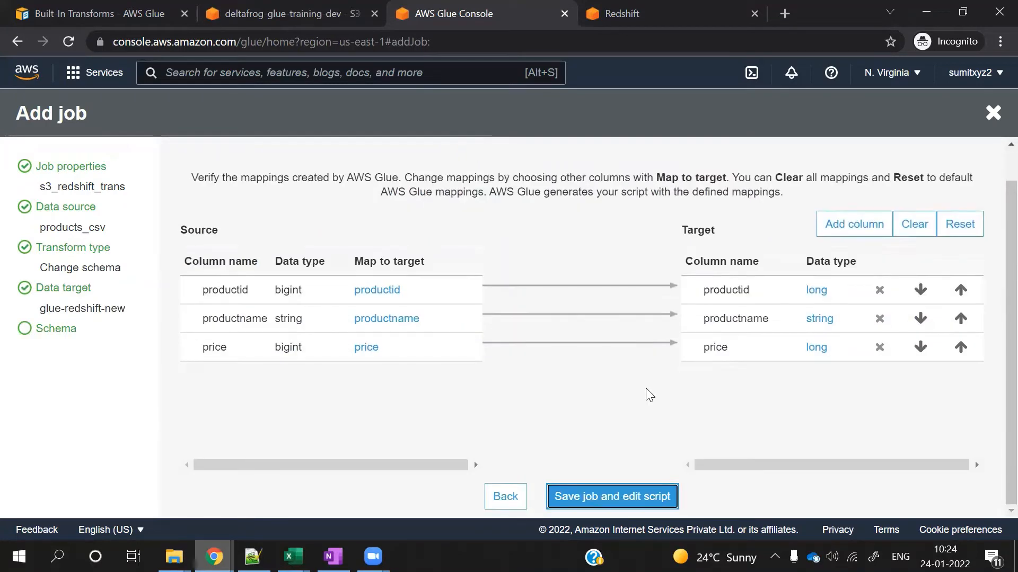
left_click(603, 498)
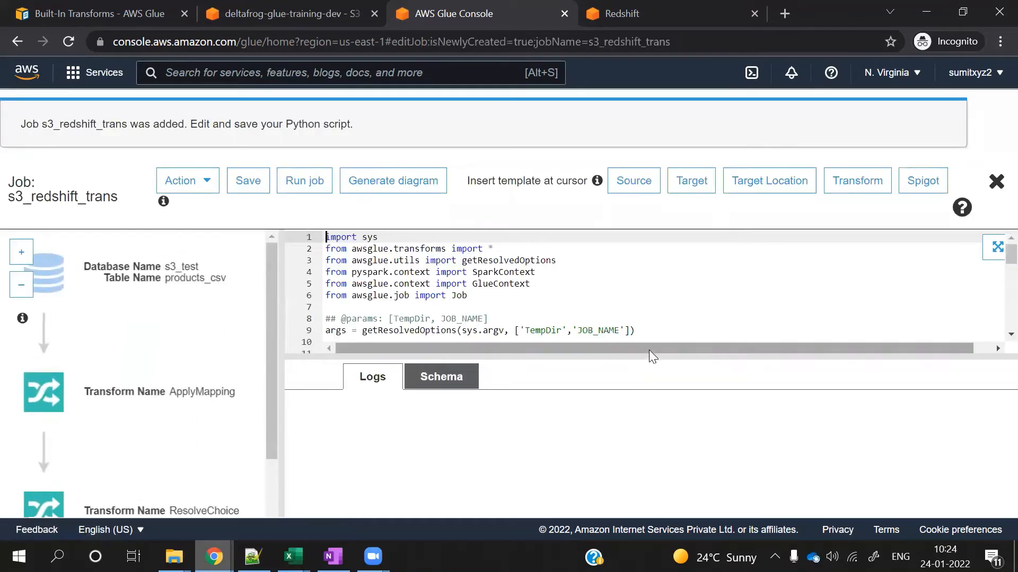
Enlarge the script editor and review the generated Python script of the s3_redshift_trans job
left_click_drag(648, 357, 645, 470)
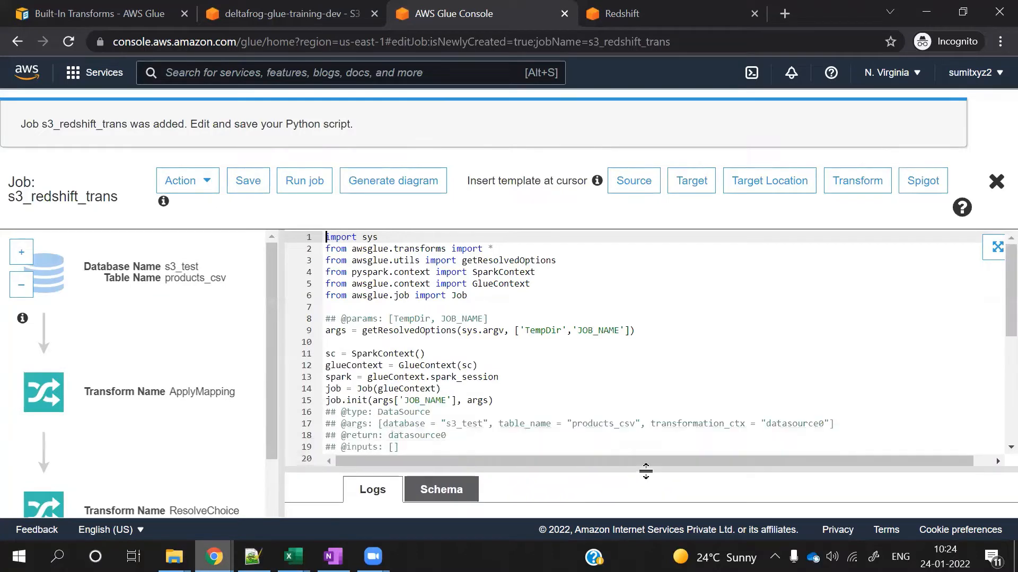
scroll(665, 393, "down", 2)
scroll(665, 393, "down", 5)
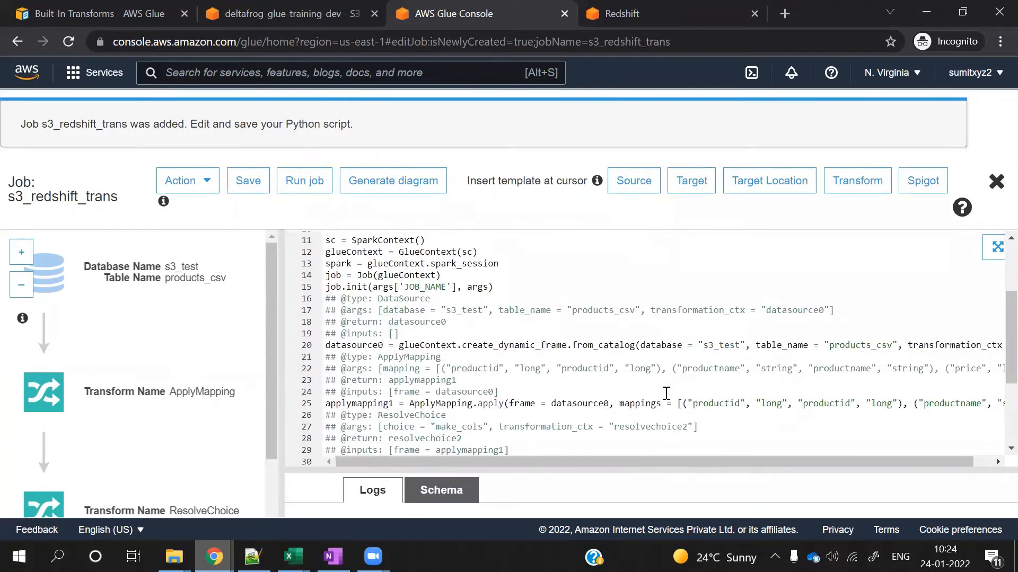
scroll(665, 393, "up", 7)
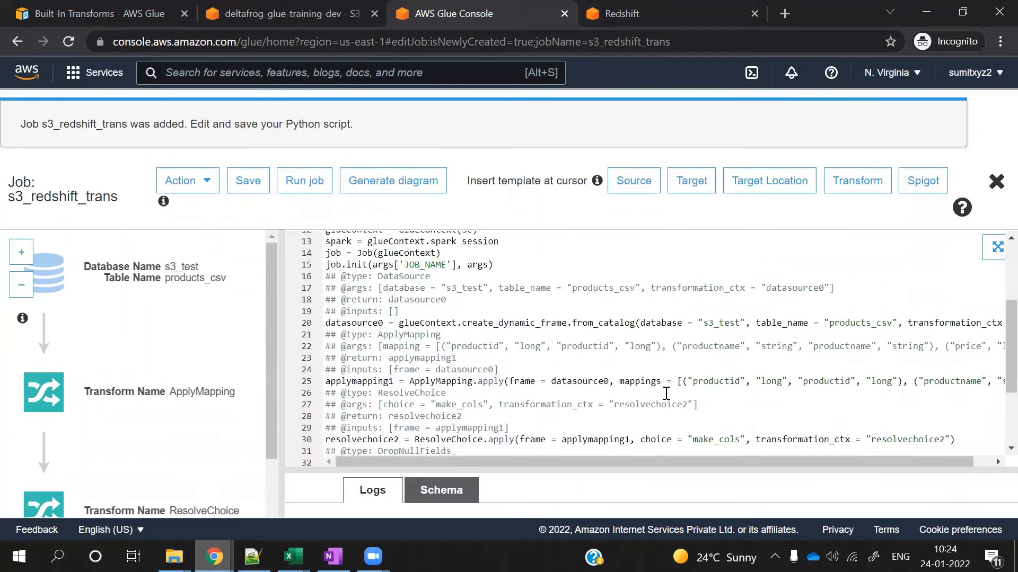
Open Redshift query editor v2 from the redshift-cluster-1 page and toggle its dark theme on and back off
left_click(647, 20)
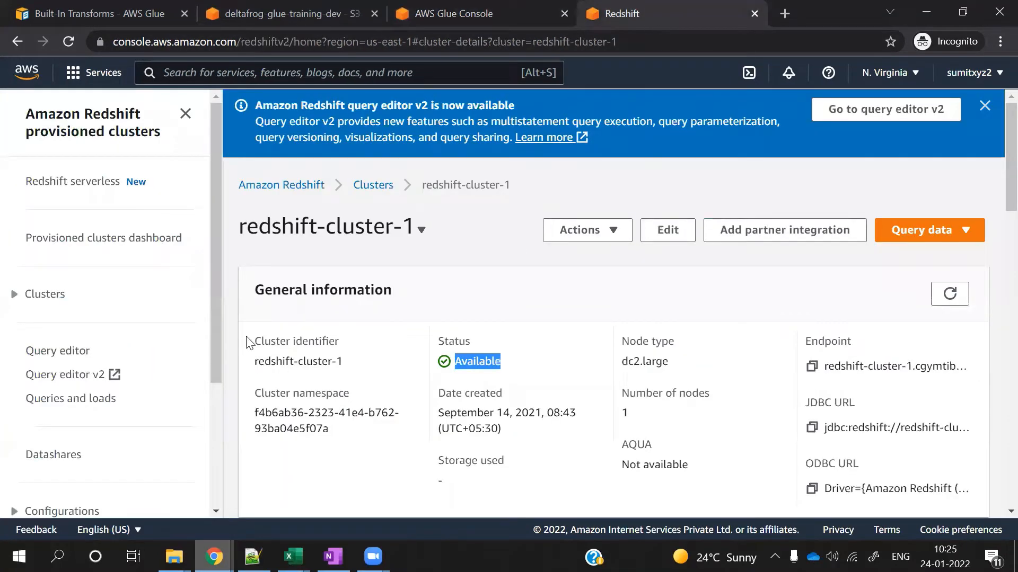
left_click(69, 380)
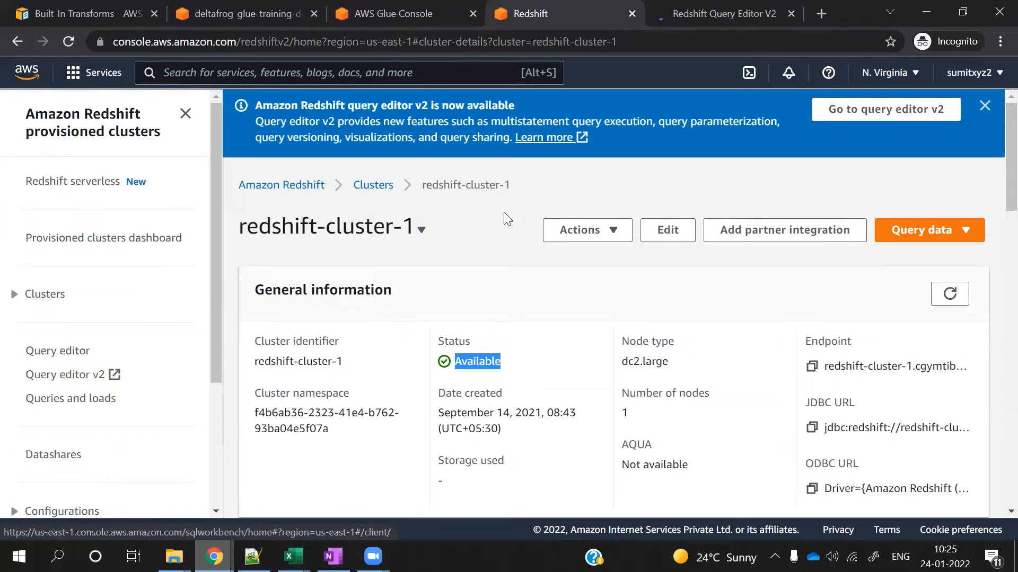
left_click(713, 12)
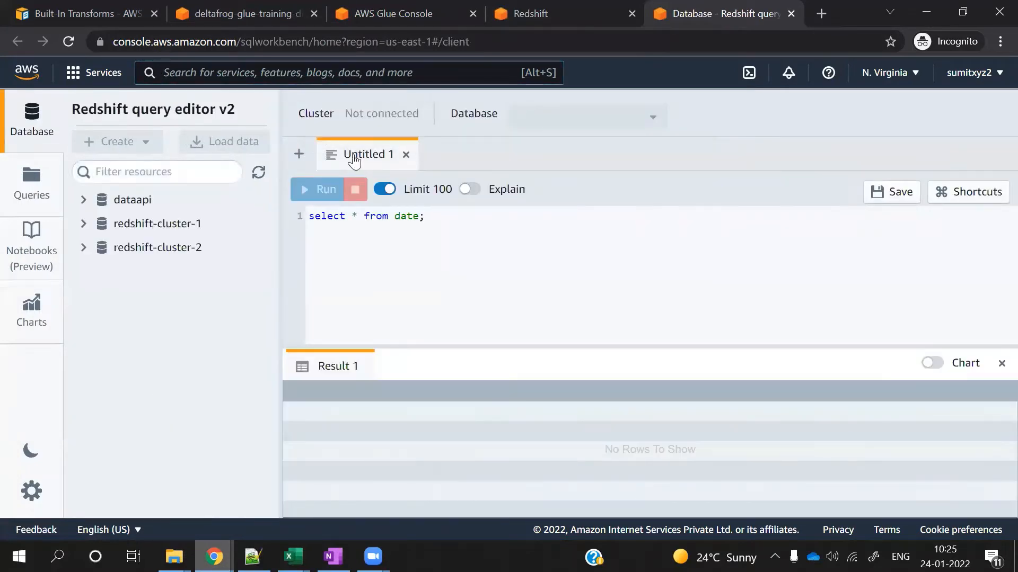
left_click(28, 455)
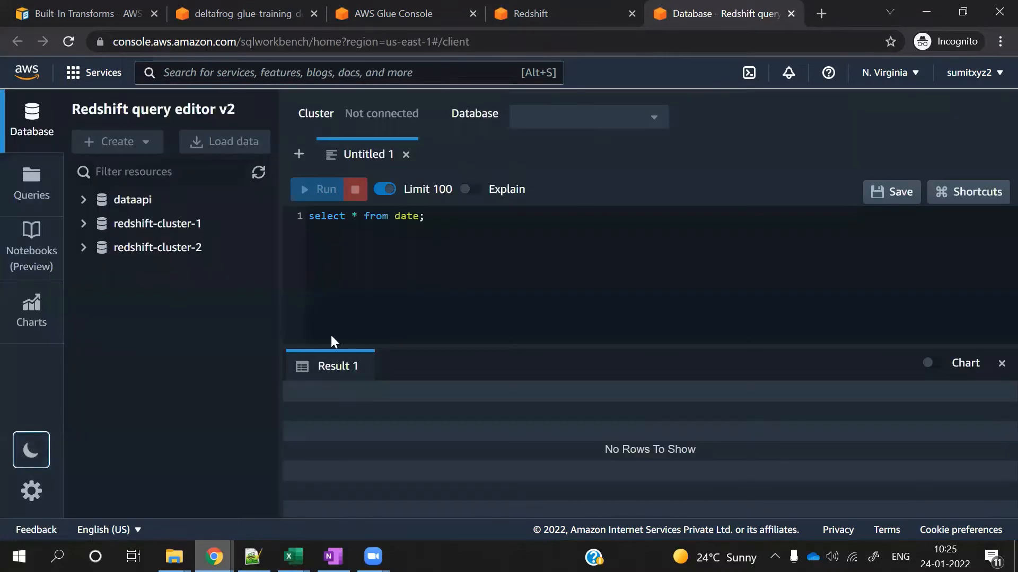
left_click(34, 452)
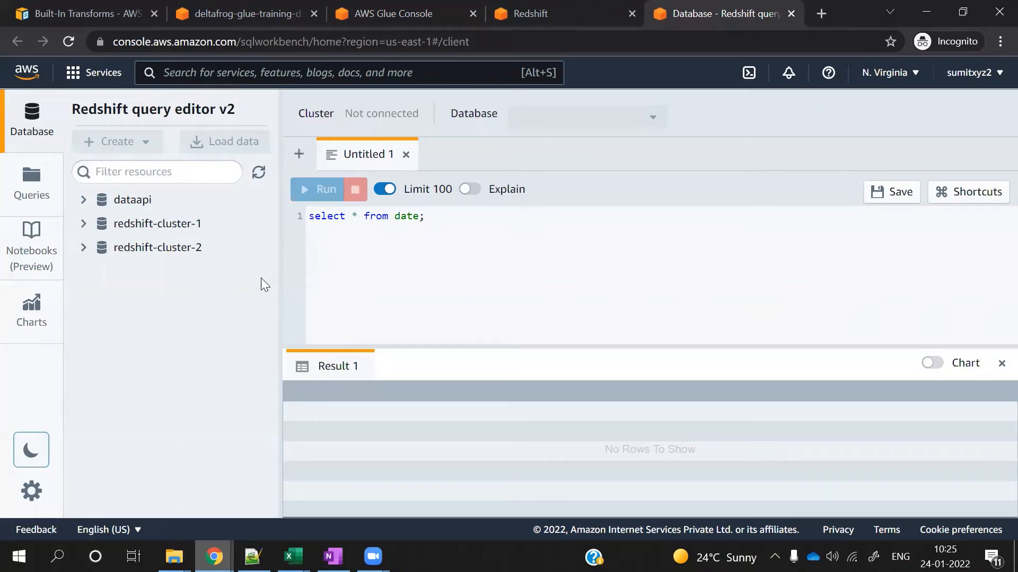
Connect to redshift-cluster-1 and expand the dev database's public schema to examine its existing tables
left_click(84, 228)
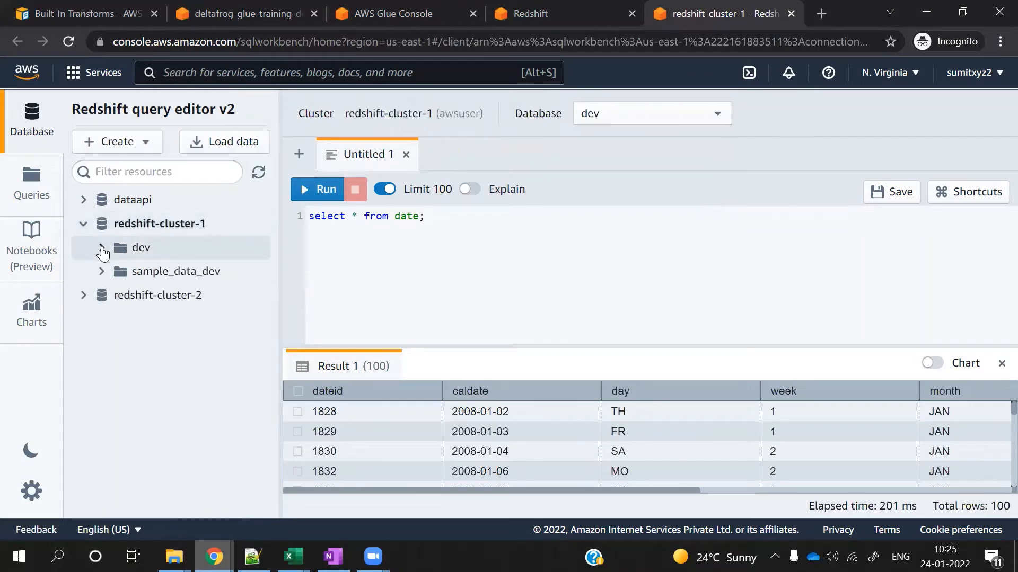
left_click(102, 249)
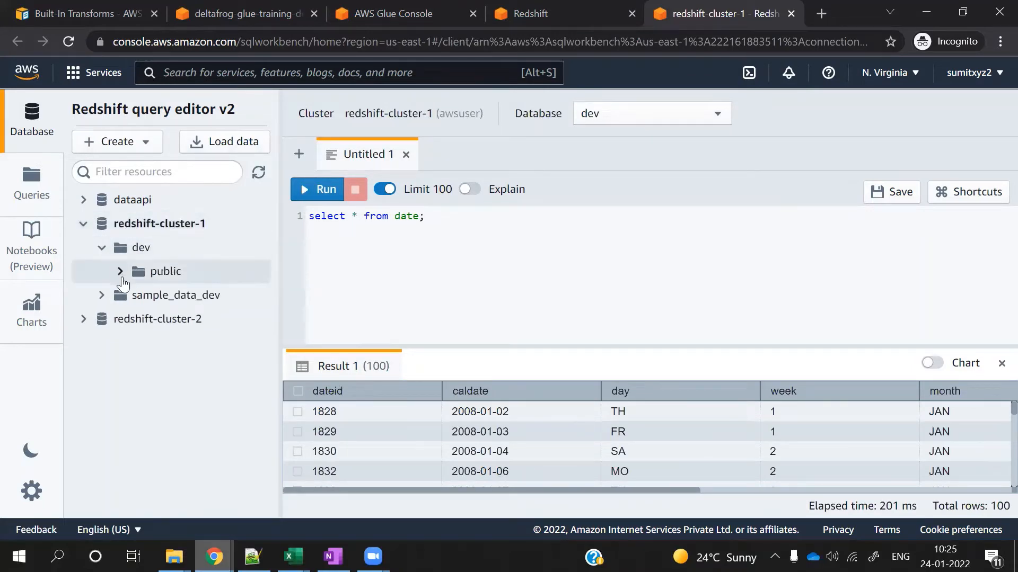
left_click(120, 272)
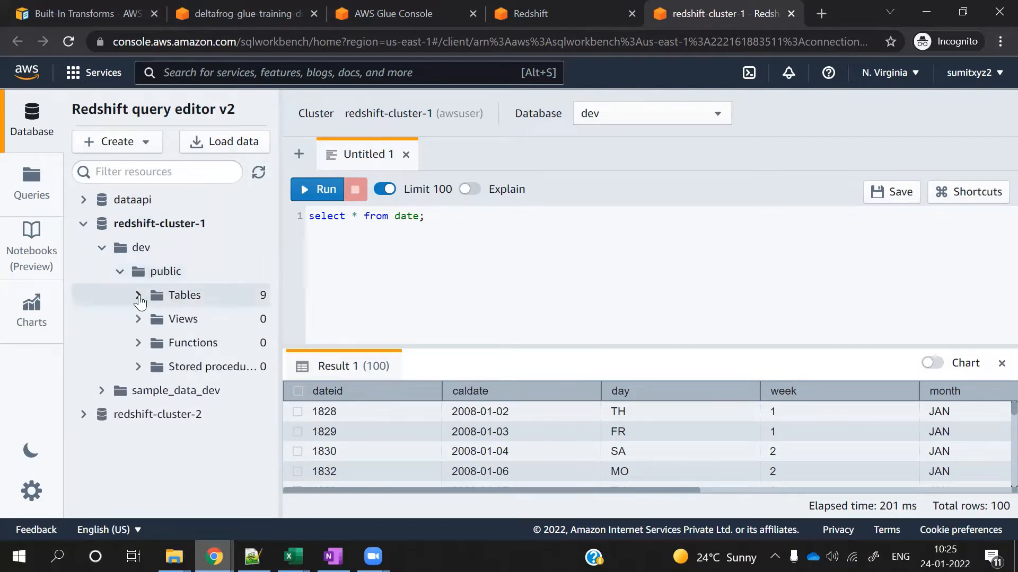
left_click(139, 297)
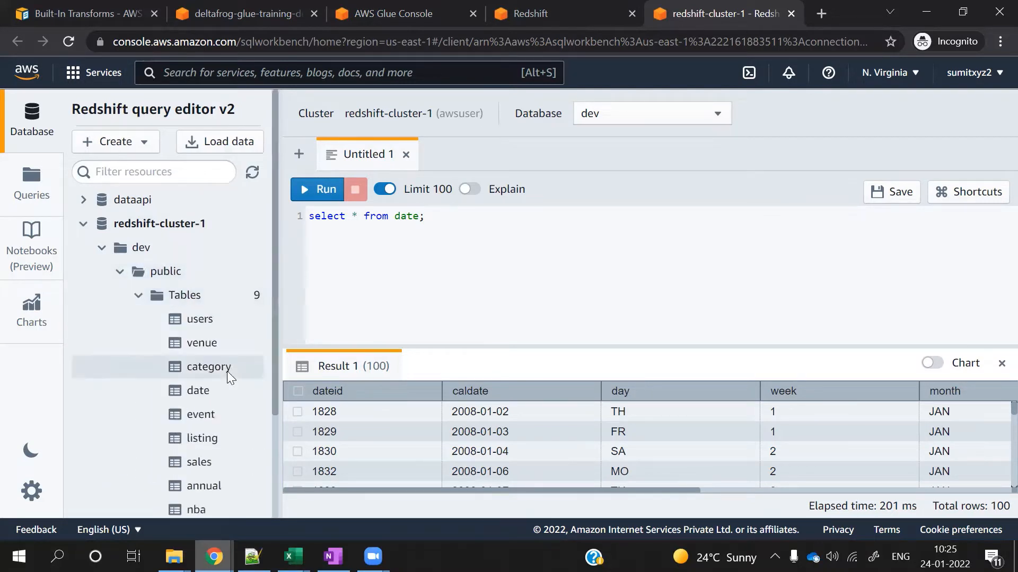
scroll(227, 371, "down", 3)
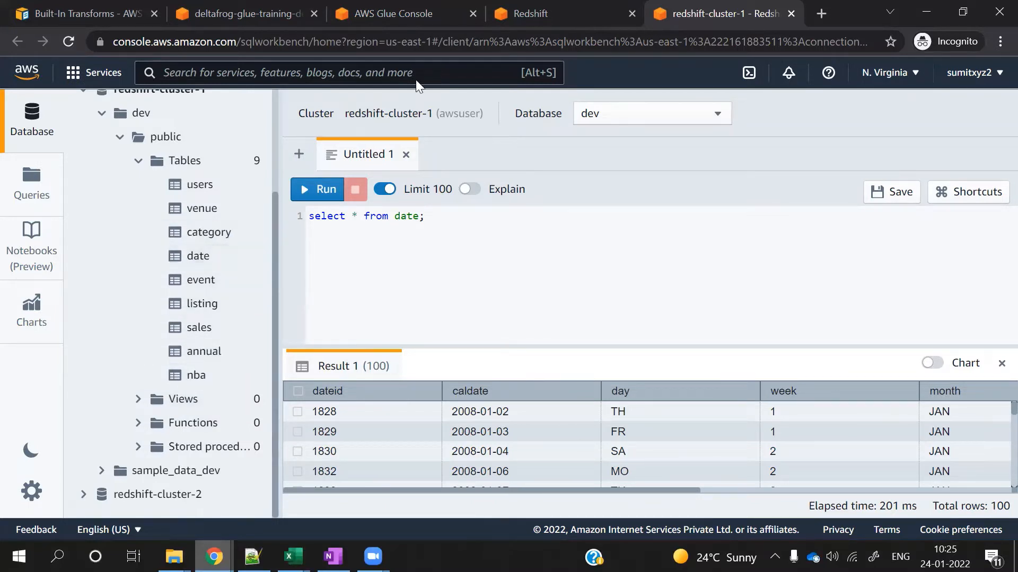
Return to the Glue job script and examine its imports, Spark and Glue context setup, and job initialization lines
left_click(388, 12)
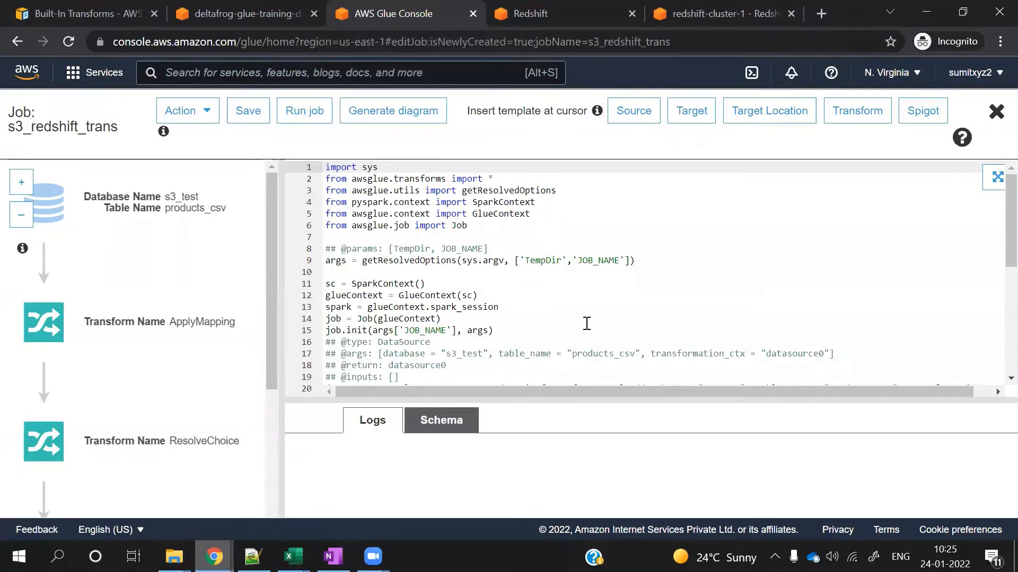
left_click_drag(481, 235, 324, 166)
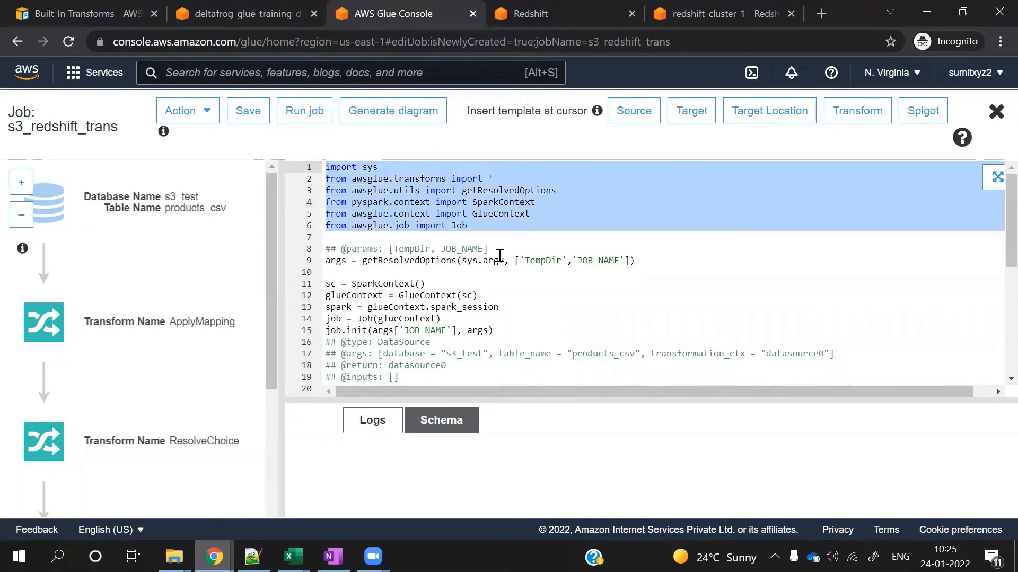
scroll(517, 277, "down", 2)
scroll(516, 277, "down", 1)
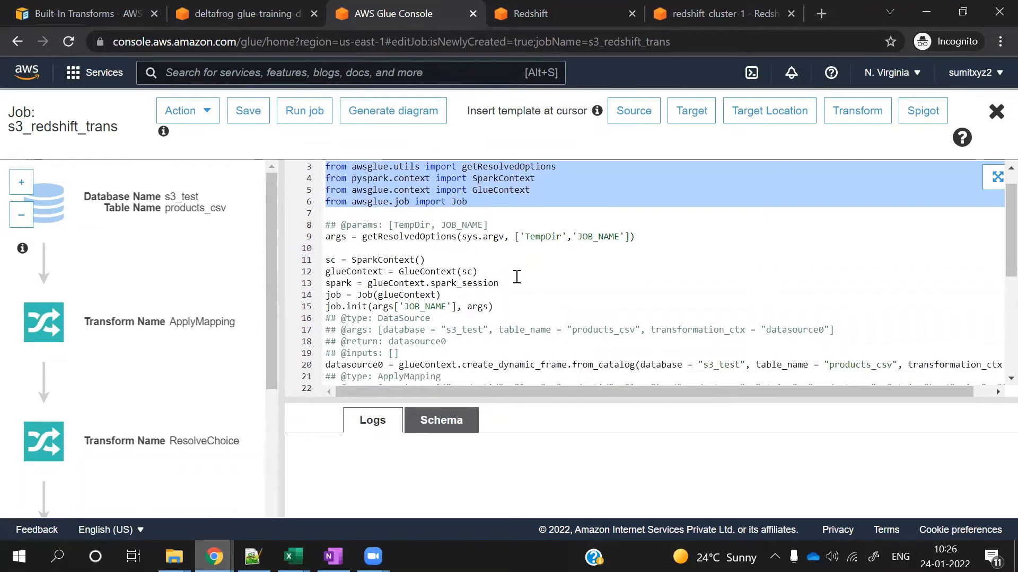
double_click(378, 259)
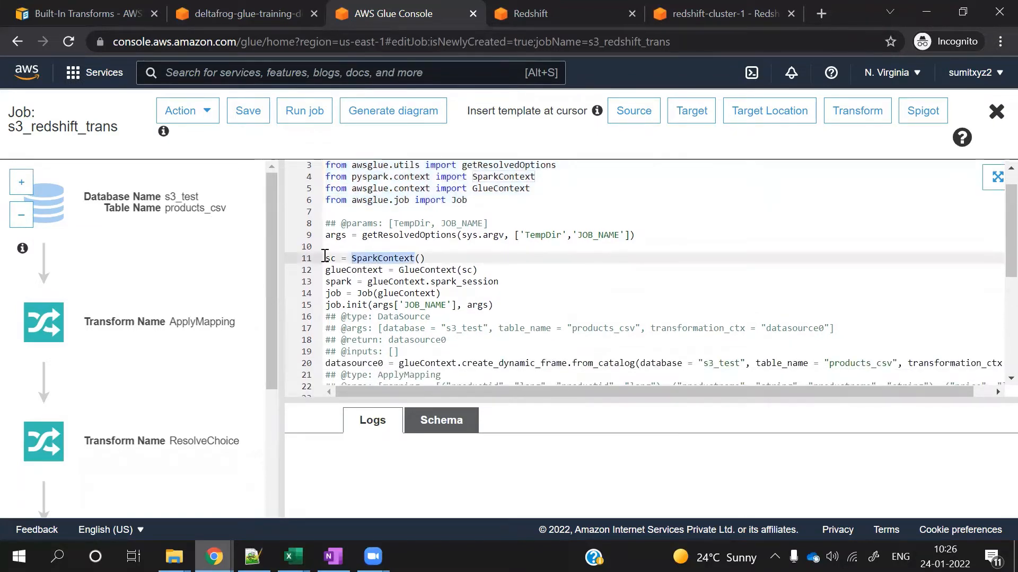
double_click(349, 271)
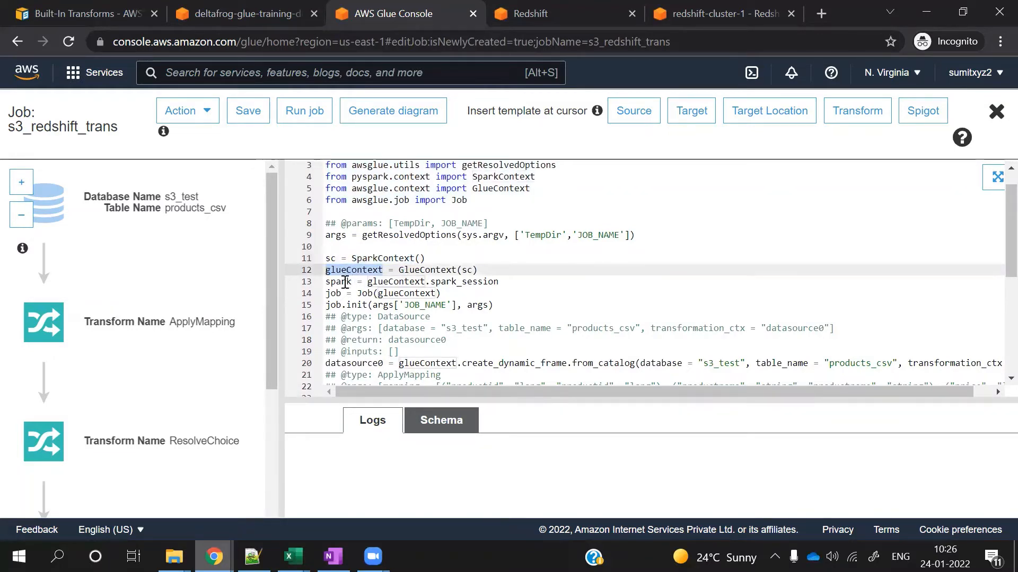
double_click(341, 281)
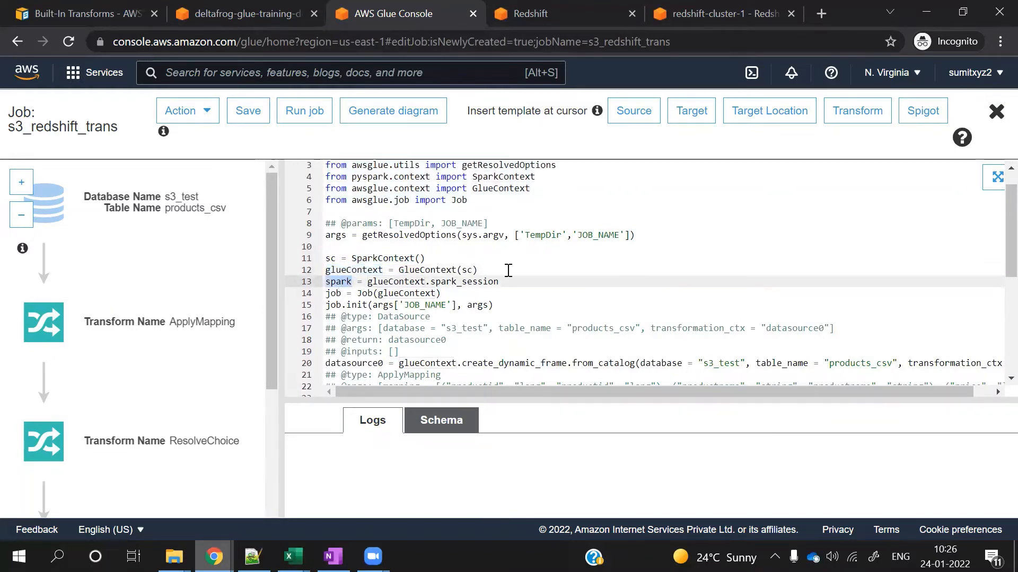
scroll(409, 271, "down", 1)
double_click(427, 266)
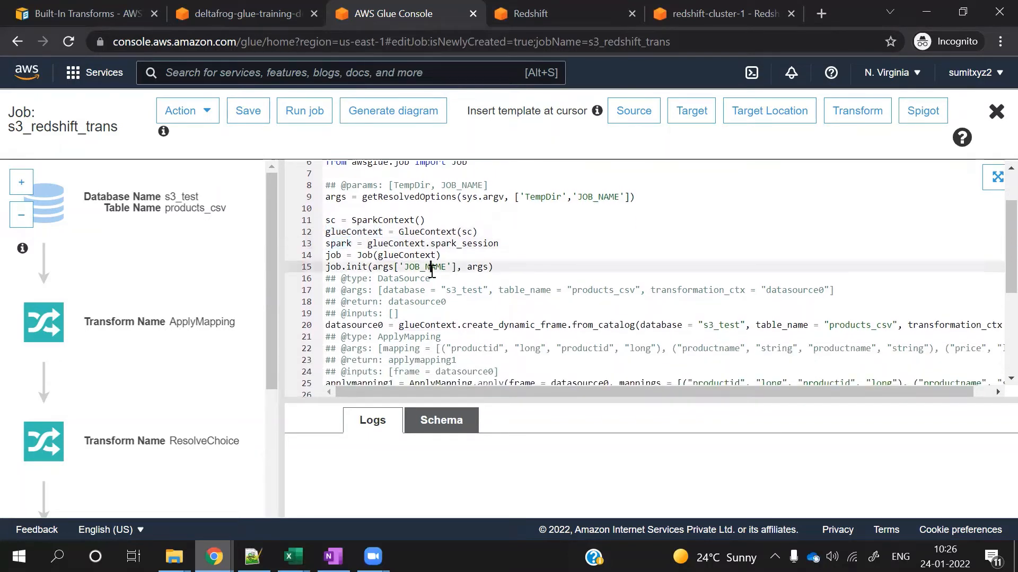
scroll(480, 284, "down", 1)
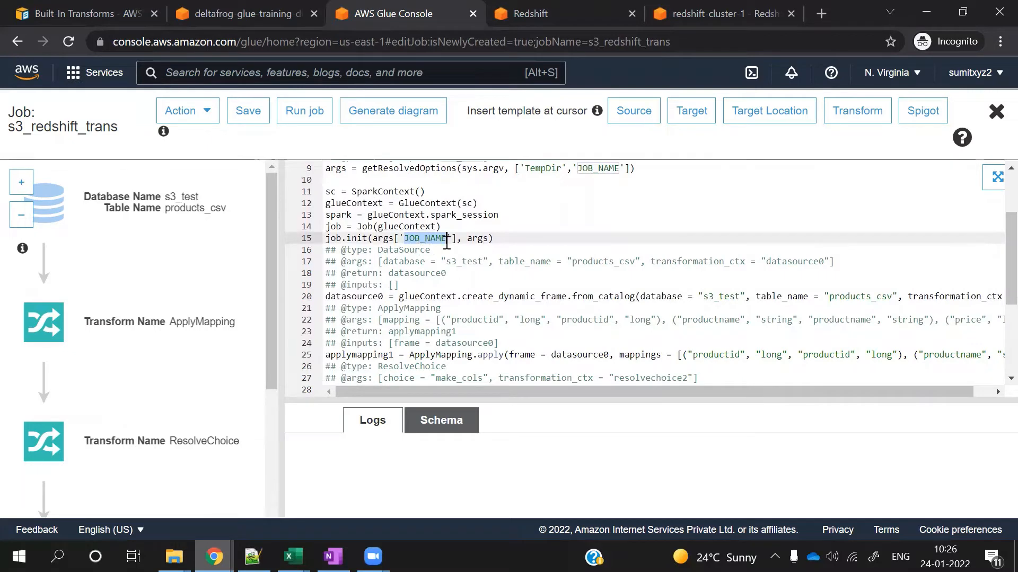
scroll(499, 265, "down", 1)
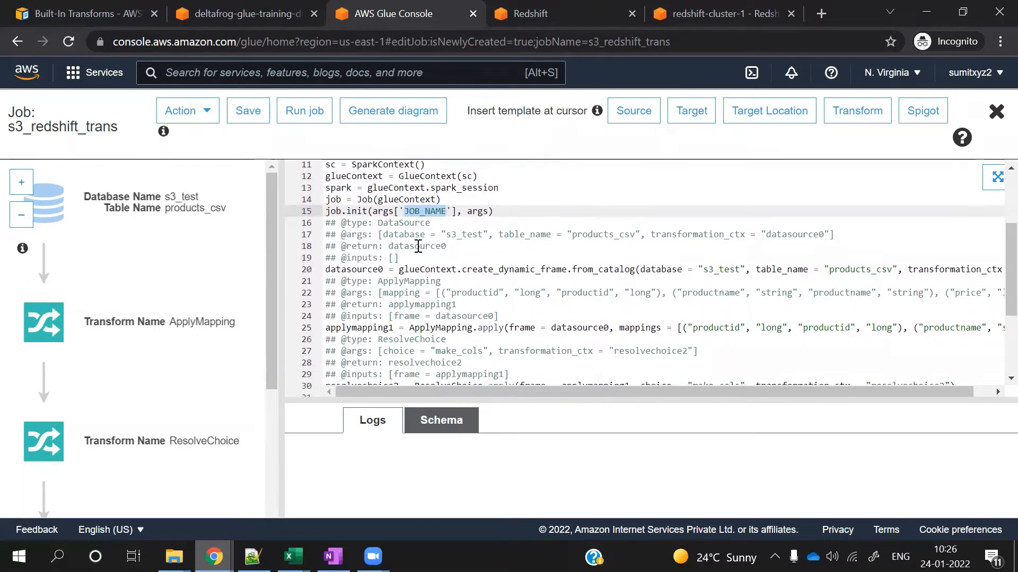
Delete the generated annotation comments above the datasource0 and applymapping1 lines of the script
left_click(413, 259)
left_click_drag(413, 259, 304, 229)
key("BackSpace")
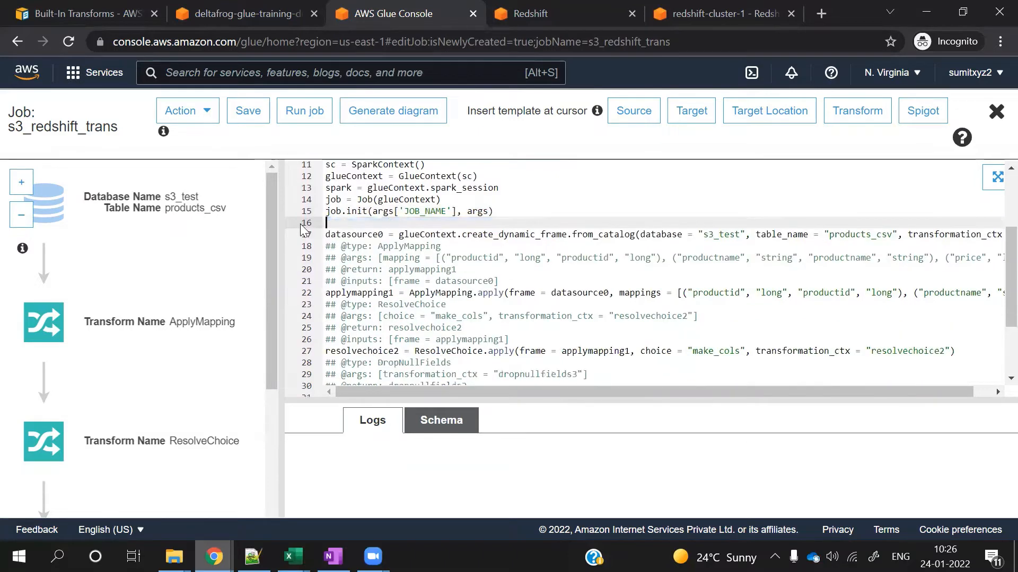
left_click(501, 280)
left_click_drag(502, 280, 316, 247)
key("BackSpace")
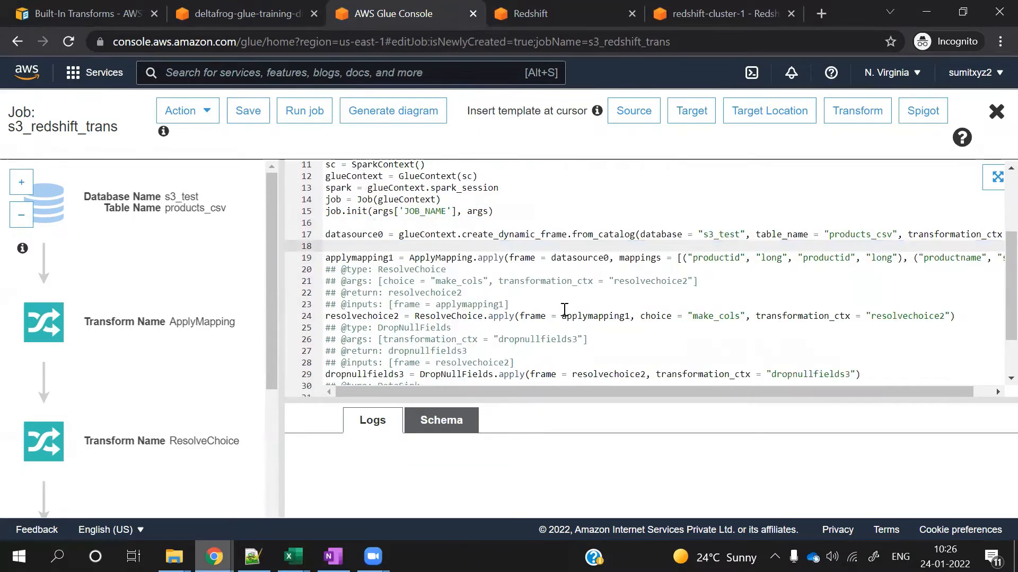
Delete the generated annotation comments above the resolvechoice2, dropnullfields3 and datasink4 lines
left_click_drag(527, 303, 313, 272)
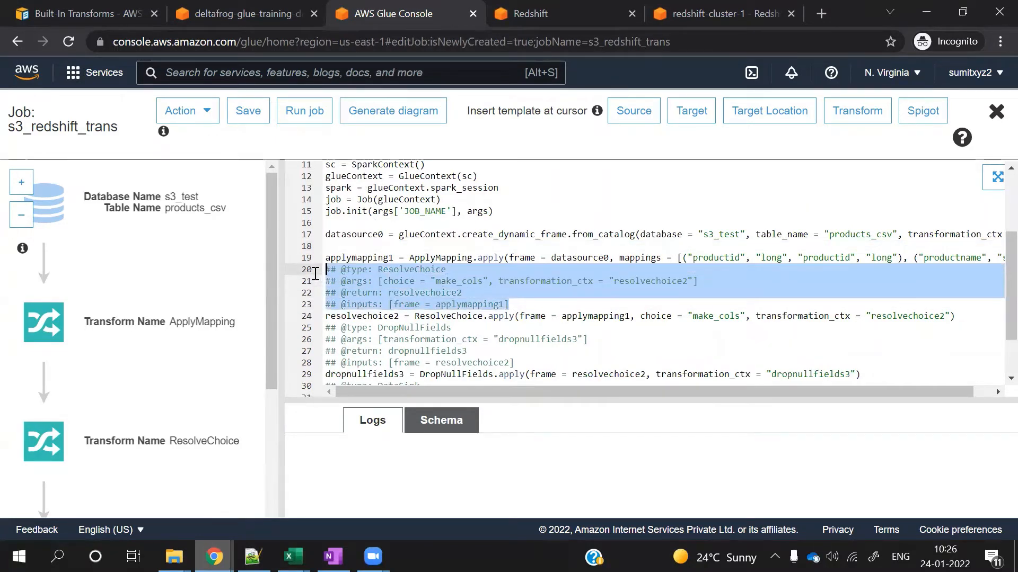
key("BackSpace")
left_click_drag(517, 327, 313, 297)
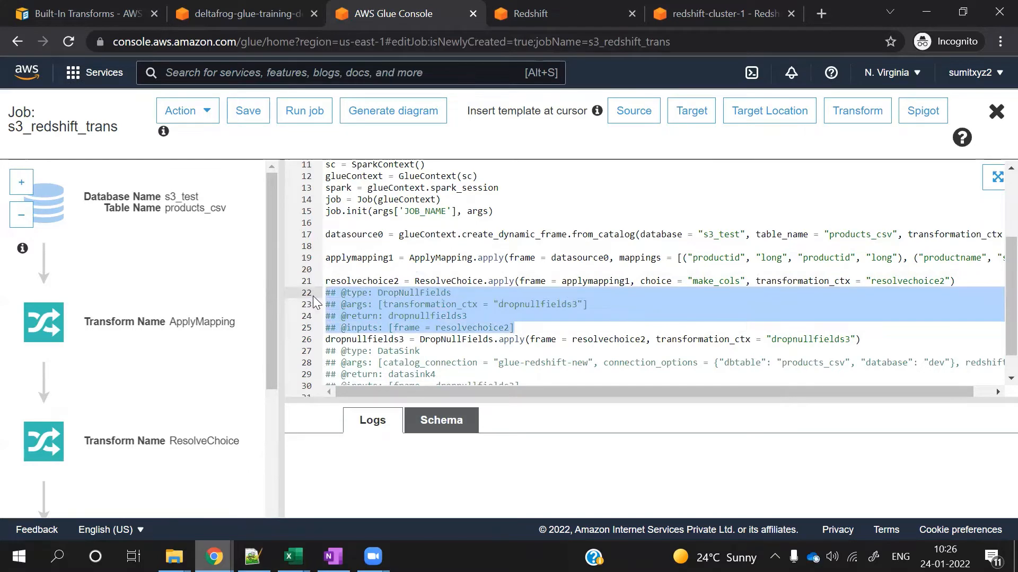
key("BackSpace")
left_click_drag(520, 356, 298, 321)
key("BackSpace")
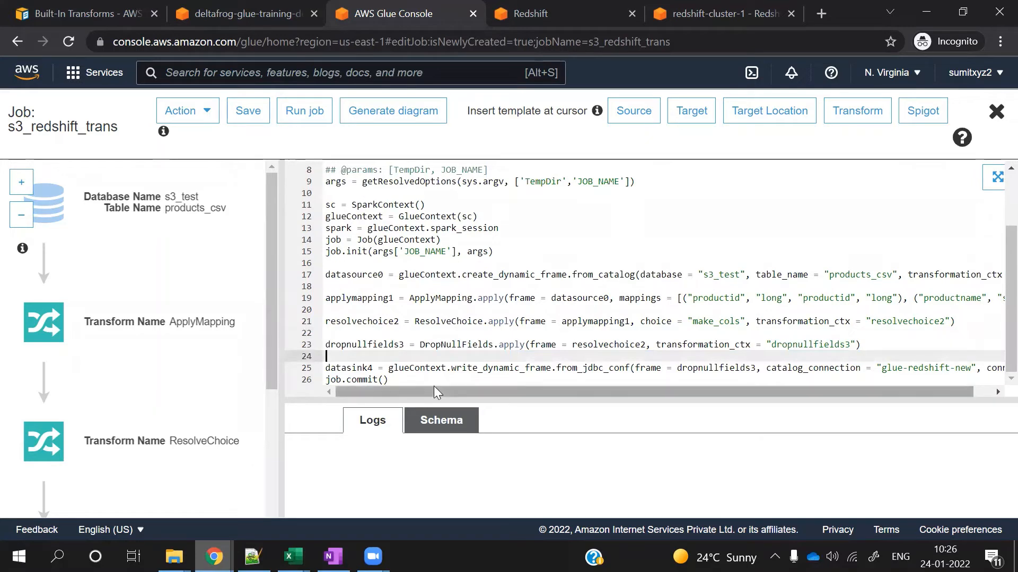
Insert a source template for the sales_csv table on a new line between the datasource0 and applymapping1 lines
double_click(363, 271)
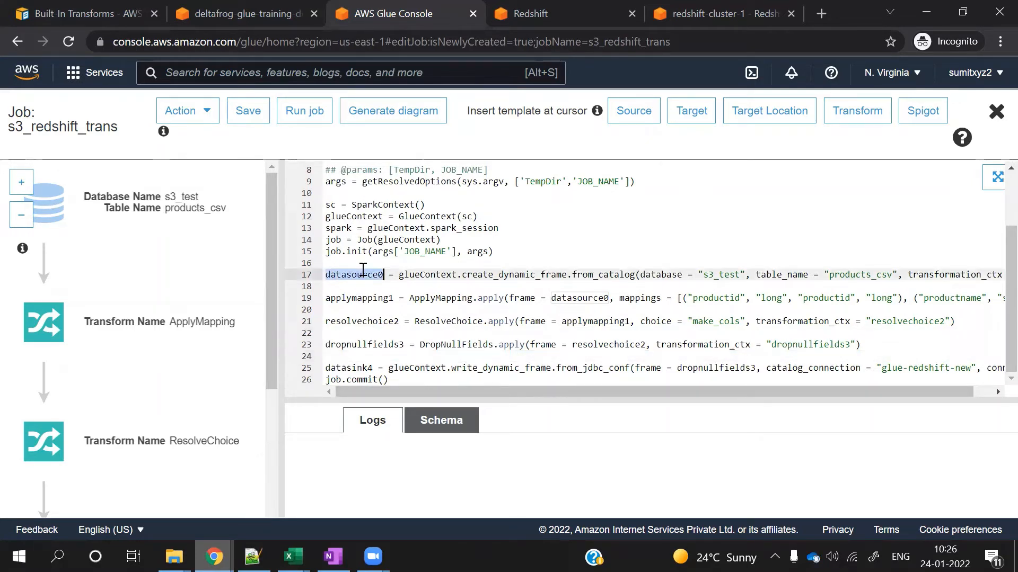
double_click(855, 277)
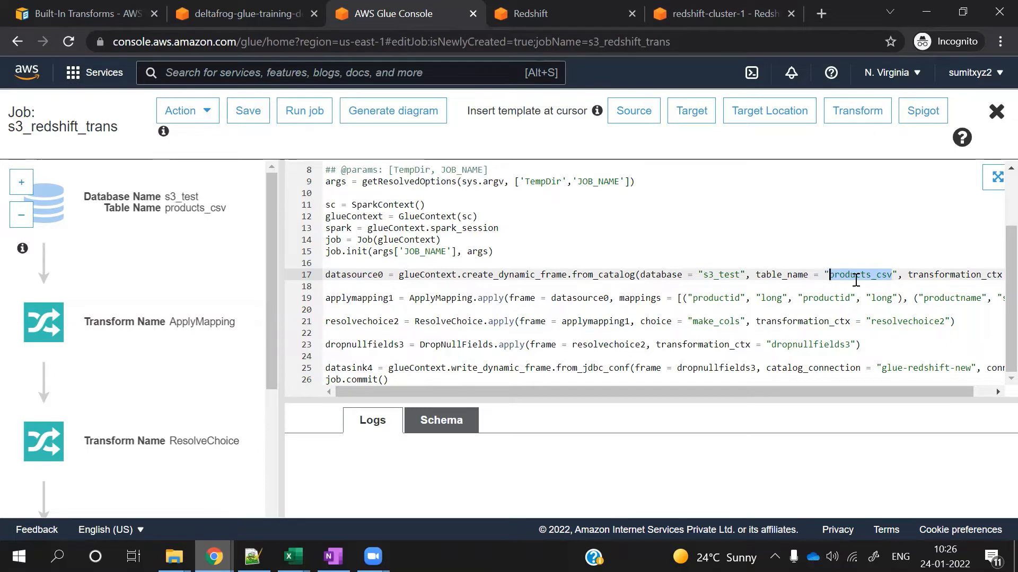
left_click_drag(711, 393, 537, 394)
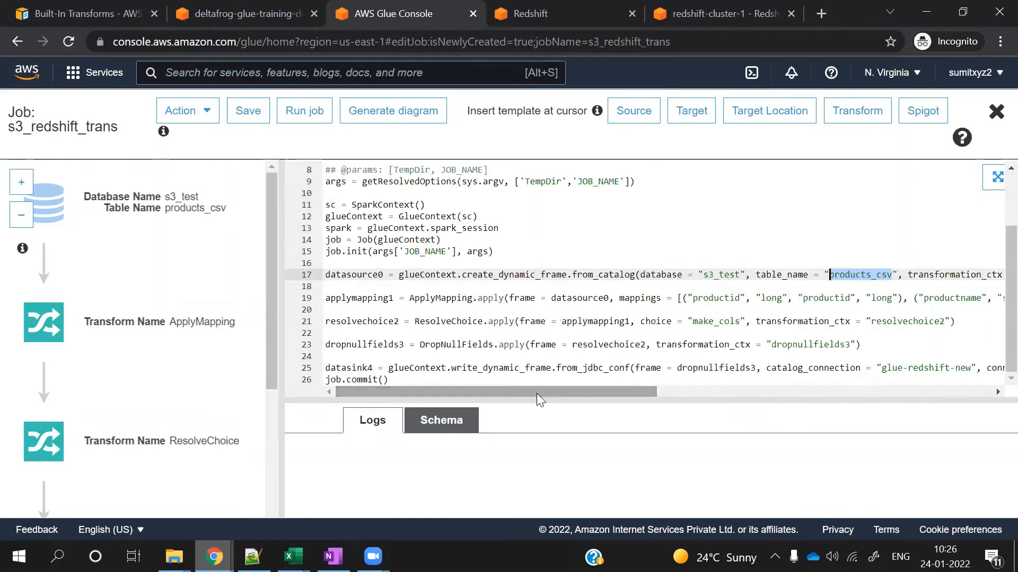
left_click_drag(861, 345, 319, 272)
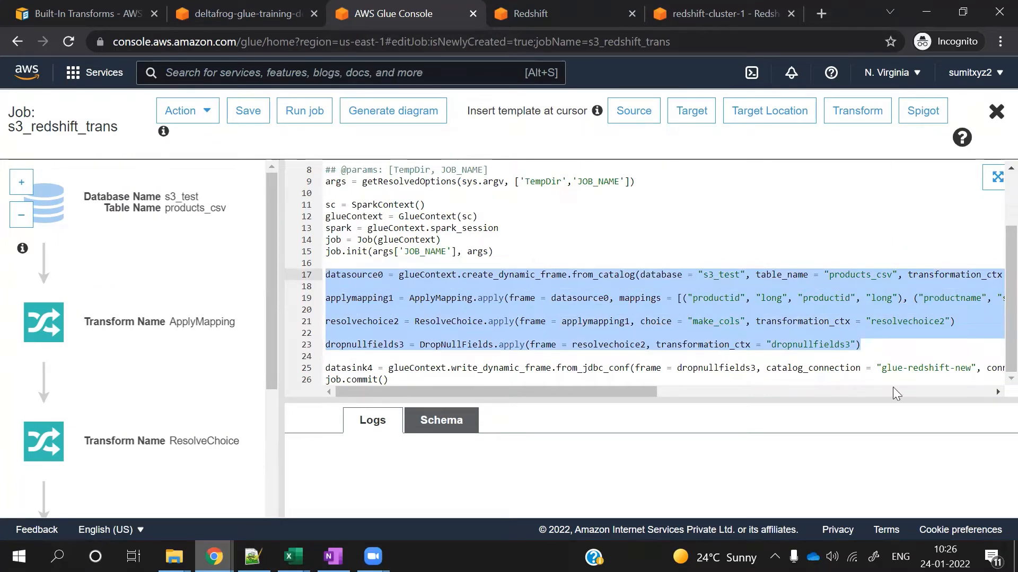
left_click(871, 354)
left_click(328, 286)
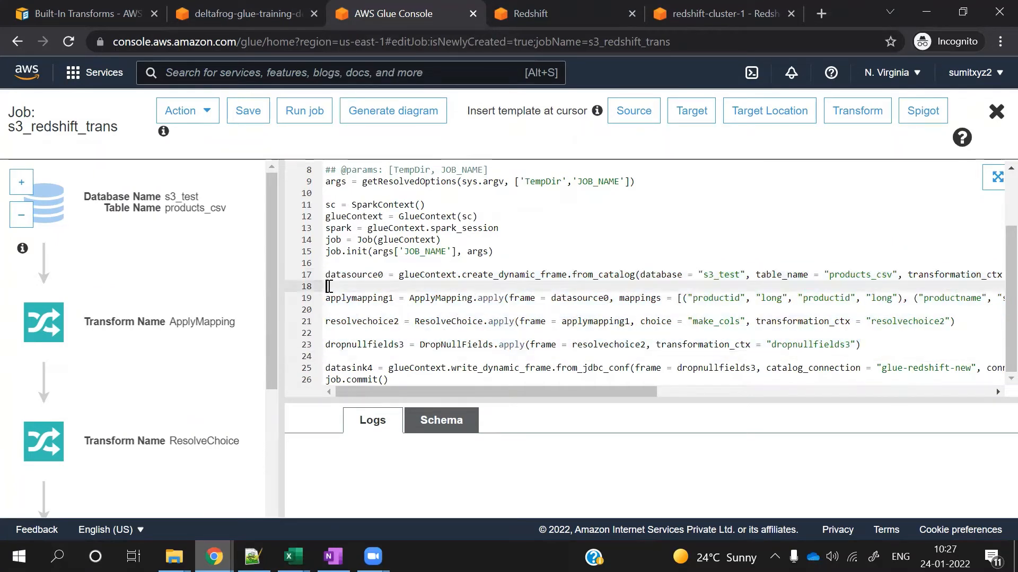
key("Return")
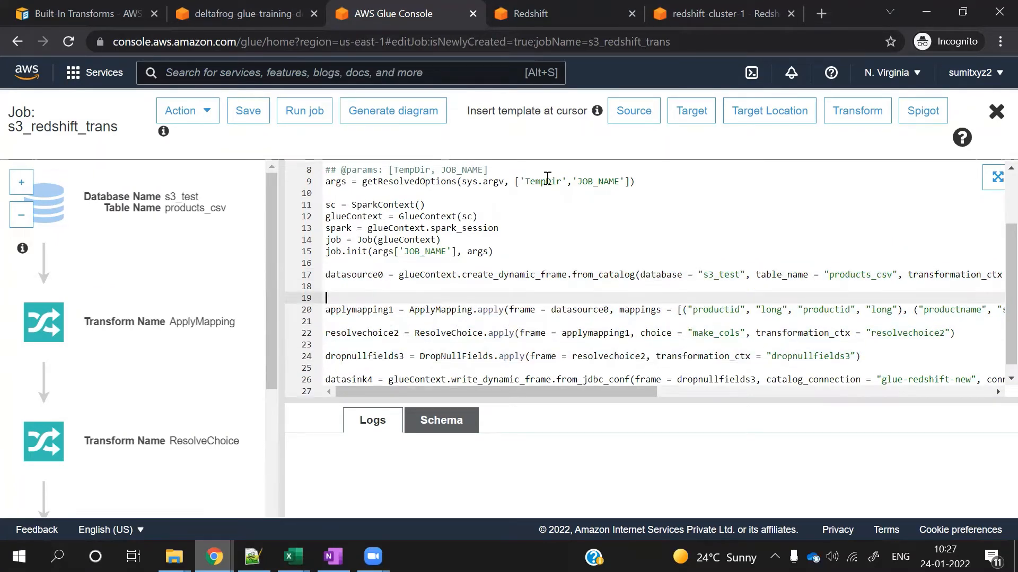
left_click(634, 118)
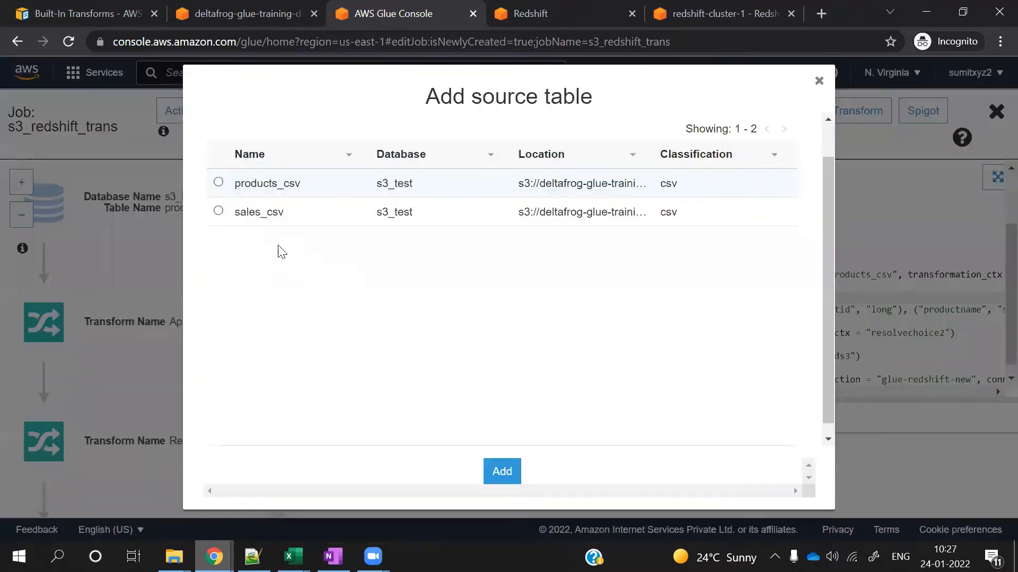
left_click(218, 212)
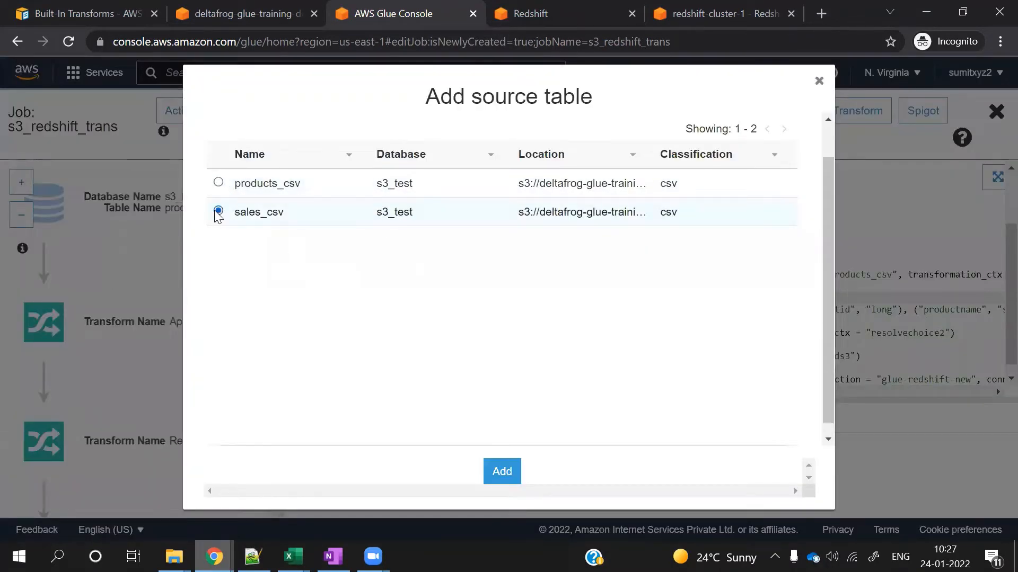
left_click(493, 471)
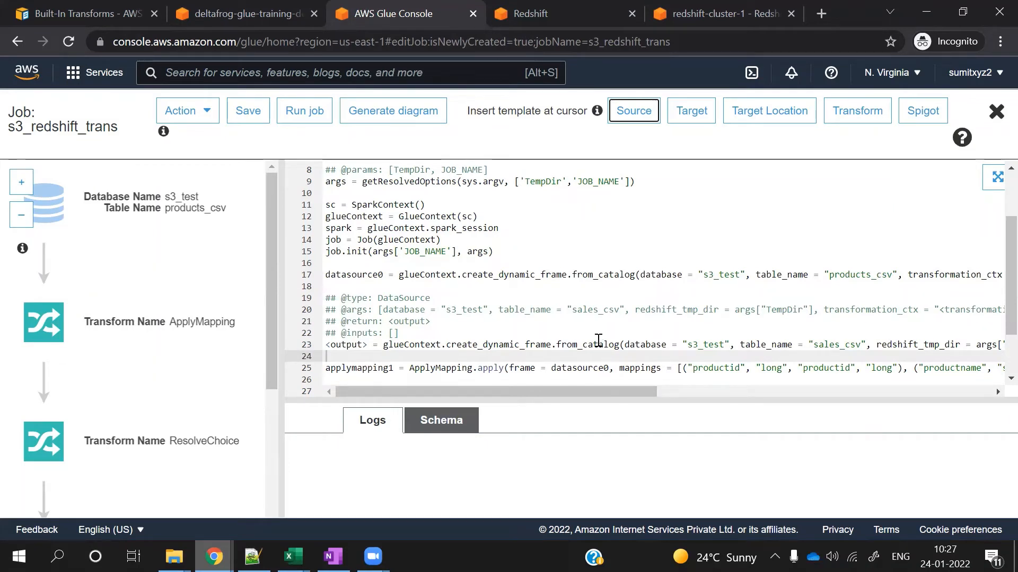
Set the transformation_ctx of the sales_csv source line to datasource1, using the datasource0 line as the model
left_click(352, 275)
double_click(352, 275)
key("ctrl+c")
left_click(434, 276)
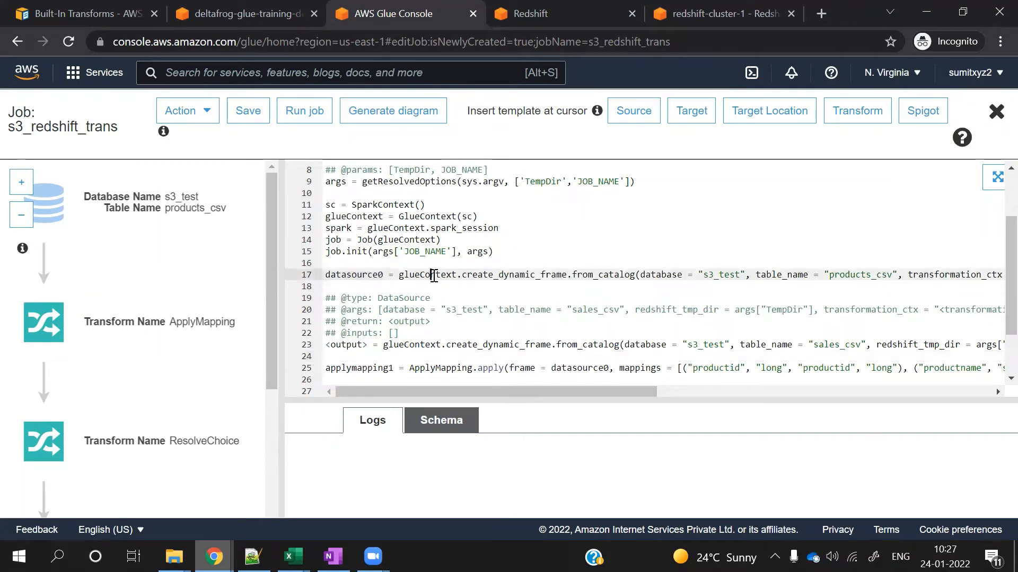
double_click(434, 276)
double_click(476, 275)
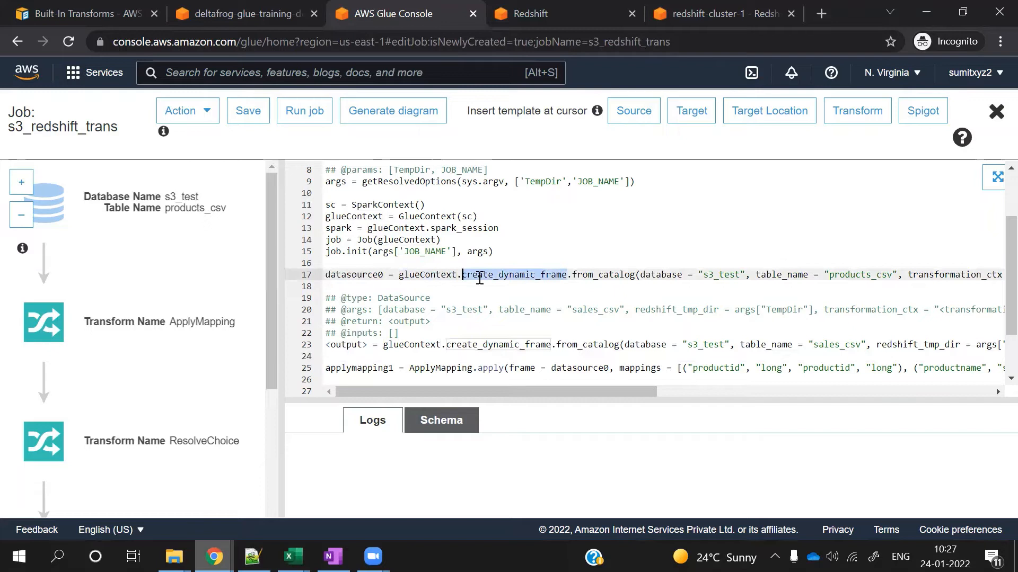
double_click(601, 274)
left_click_drag(603, 393, 681, 388)
double_click(673, 345)
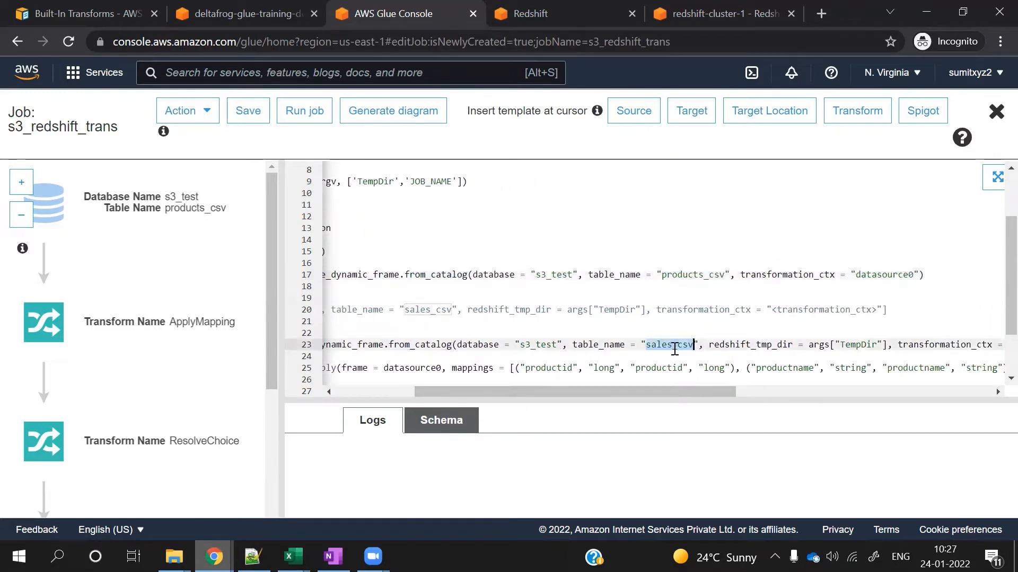
left_click_drag(709, 391, 827, 385)
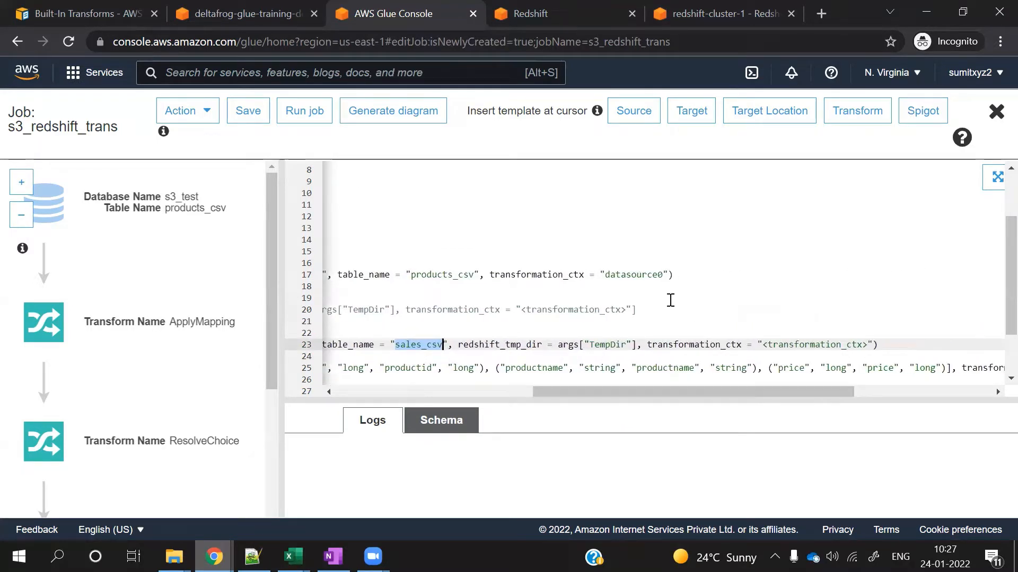
left_click_drag(665, 274, 609, 272)
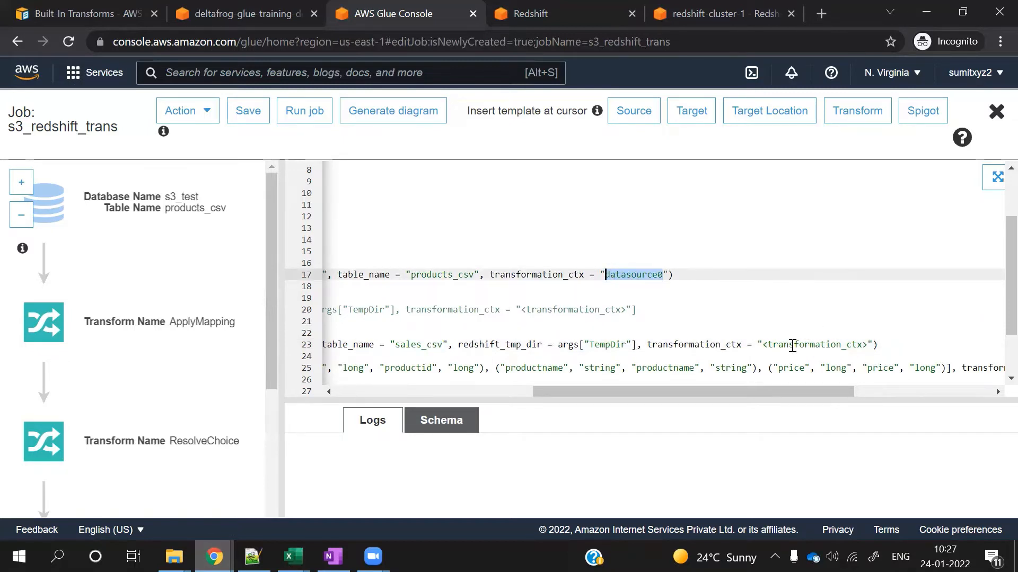
left_click_drag(762, 344, 867, 345)
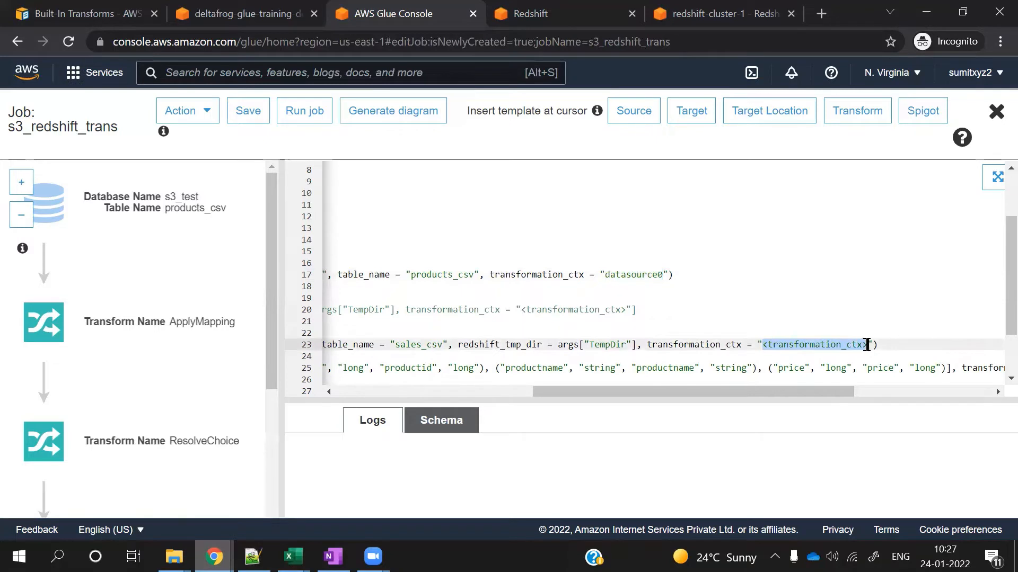
key("ctrl+v")
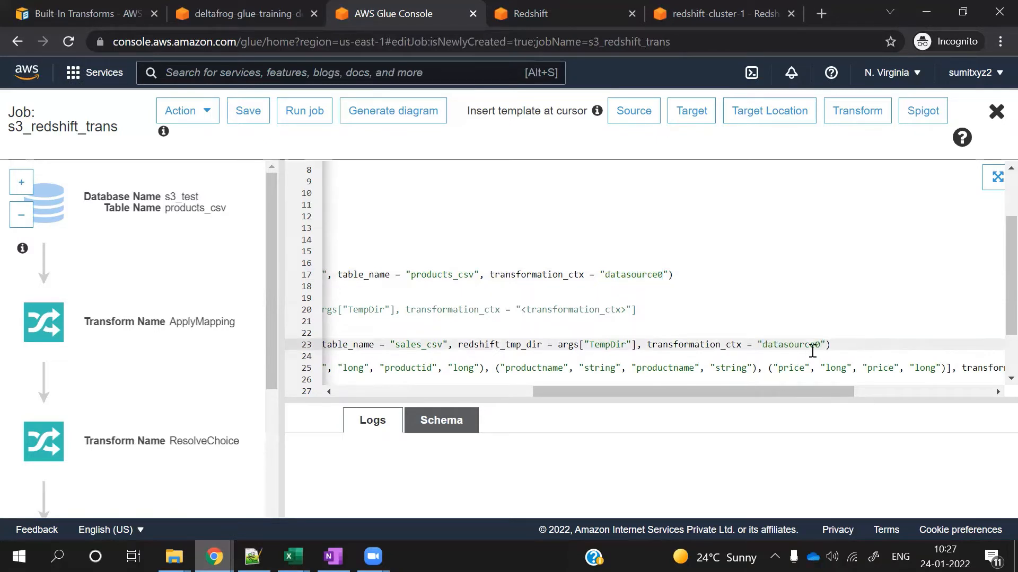
type("1")
Replace the <output> placeholder of the sales_csv source line with the variable name datasource1
left_click_drag(715, 393, 482, 393)
left_click_drag(368, 345, 309, 348)
key("ctrl+v")
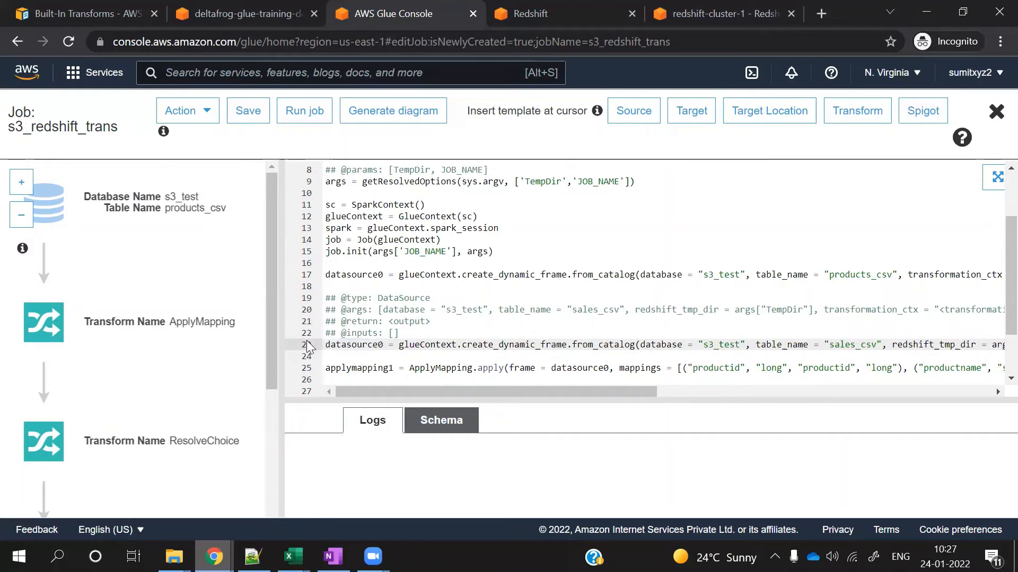
key("BackSpace")
type("1")
Delete the generated annotation comments and the extra blank line above the datasource1 line
left_click_drag(411, 334, 315, 299)
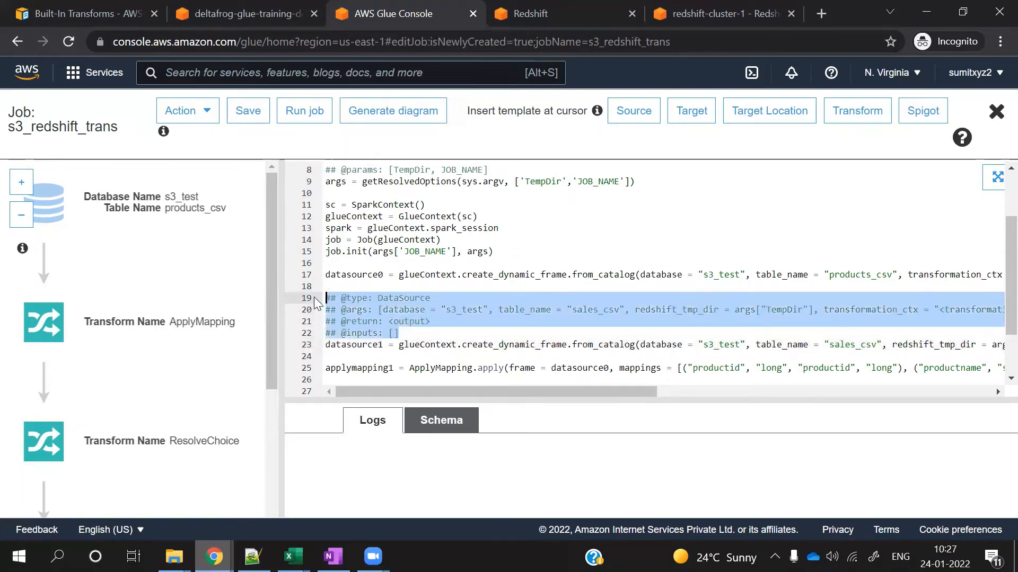
key("BackSpace")
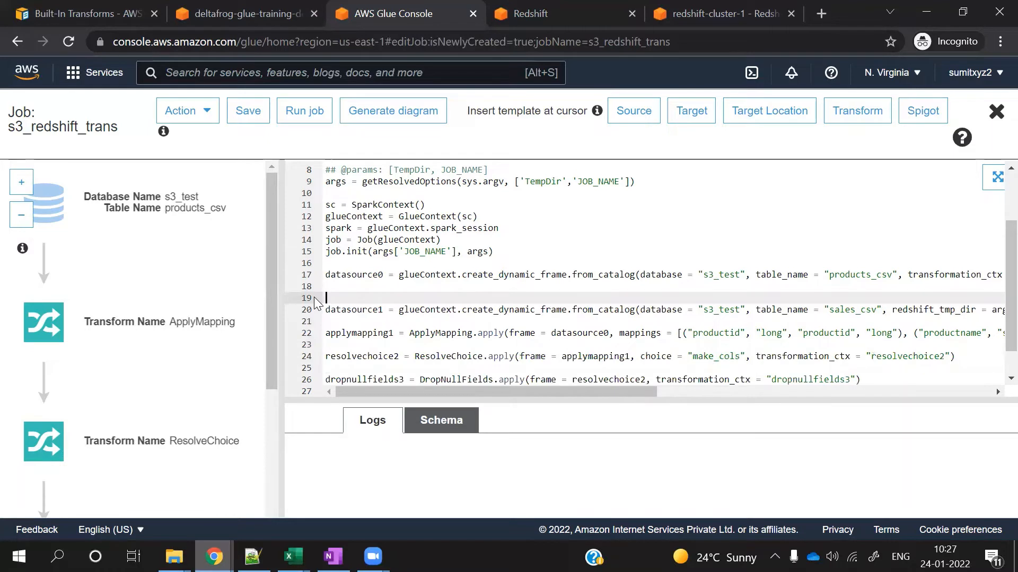
key("Down")
key("BackSpace")
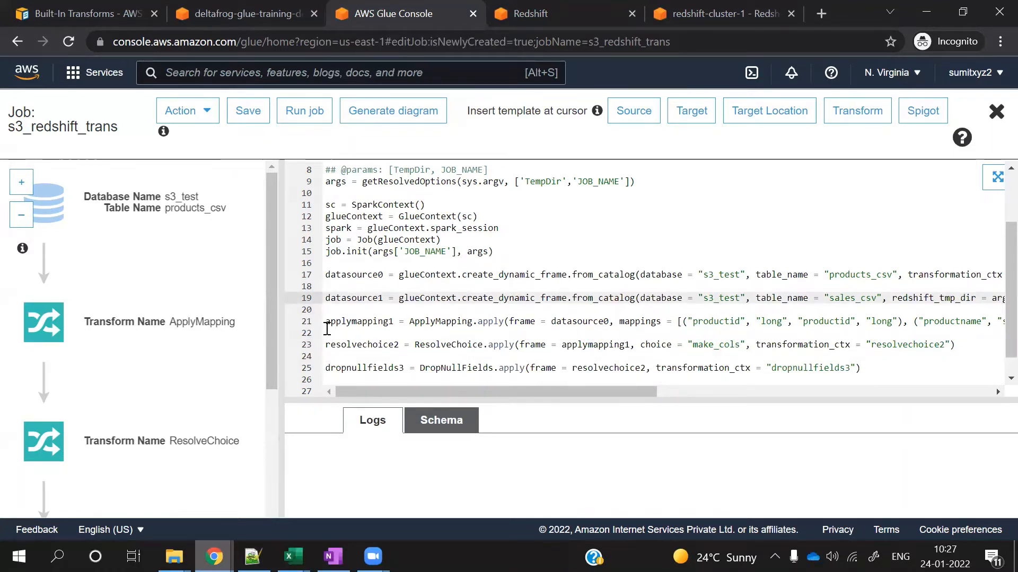
Duplicate the whole applymapping1 line directly below itself in the script
left_click_drag(326, 321, 995, 328)
key("ctrl+c")
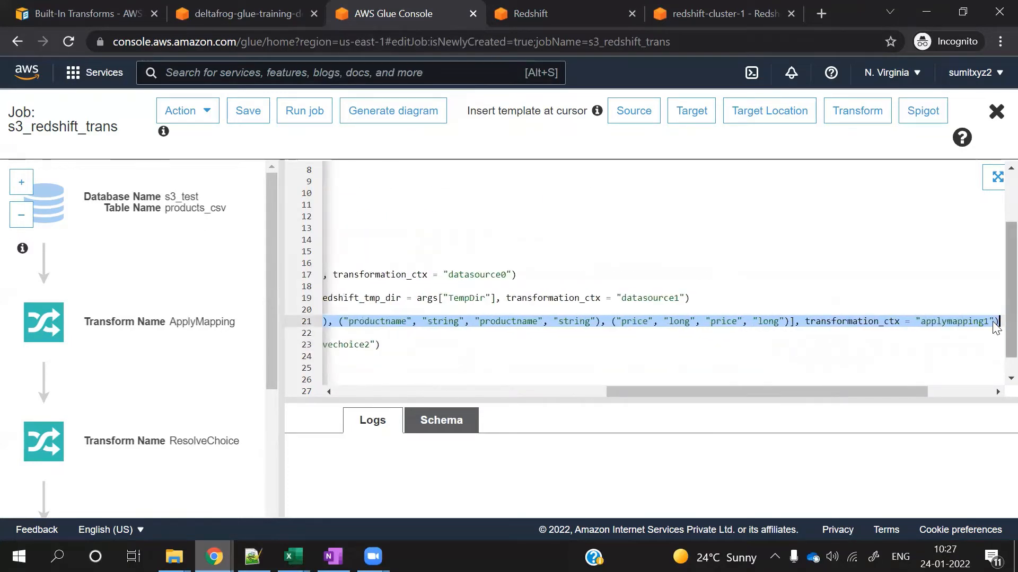
left_click(999, 324)
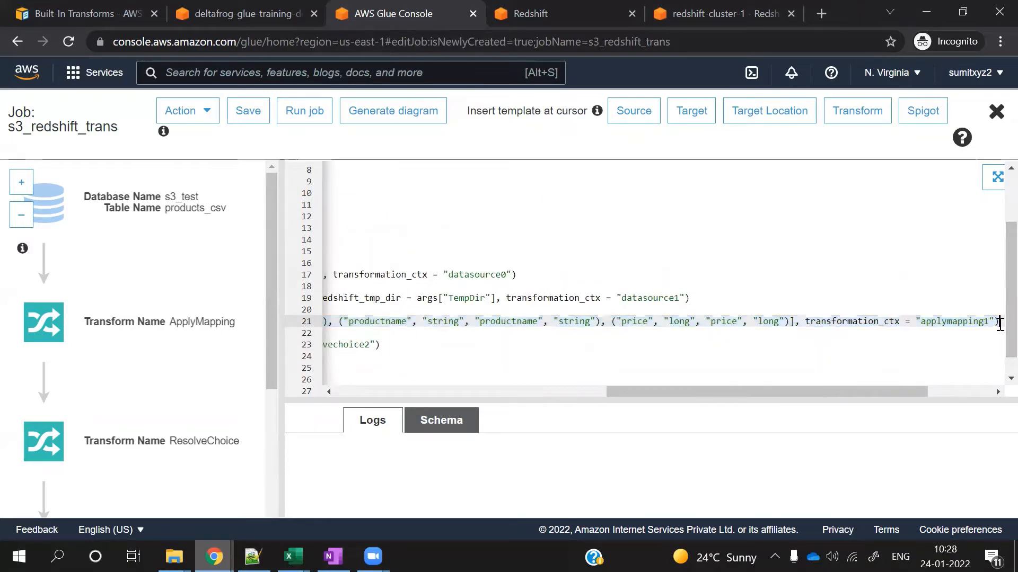
key("Return")
key("ctrl+v")
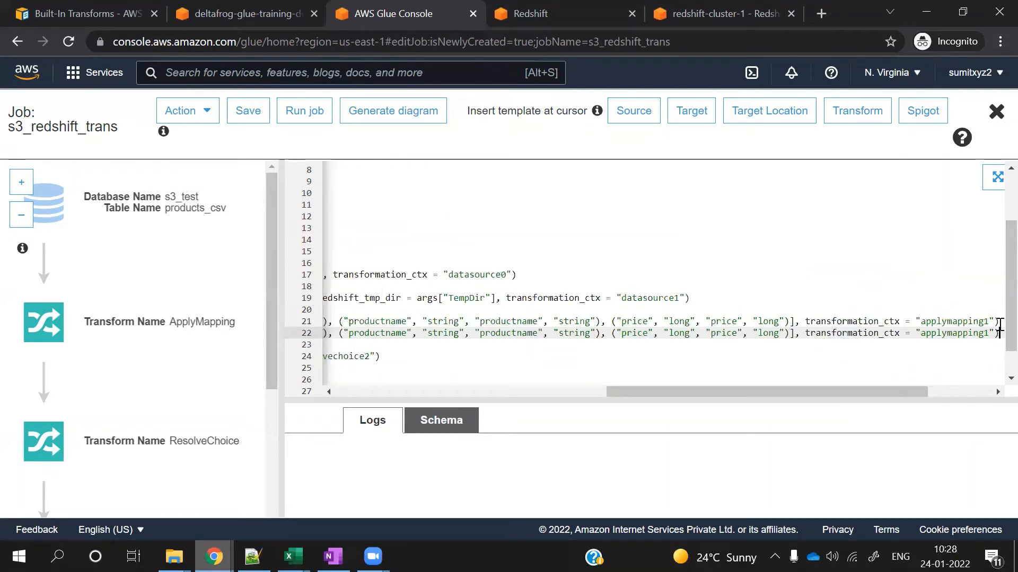
left_click_drag(777, 388, 456, 387)
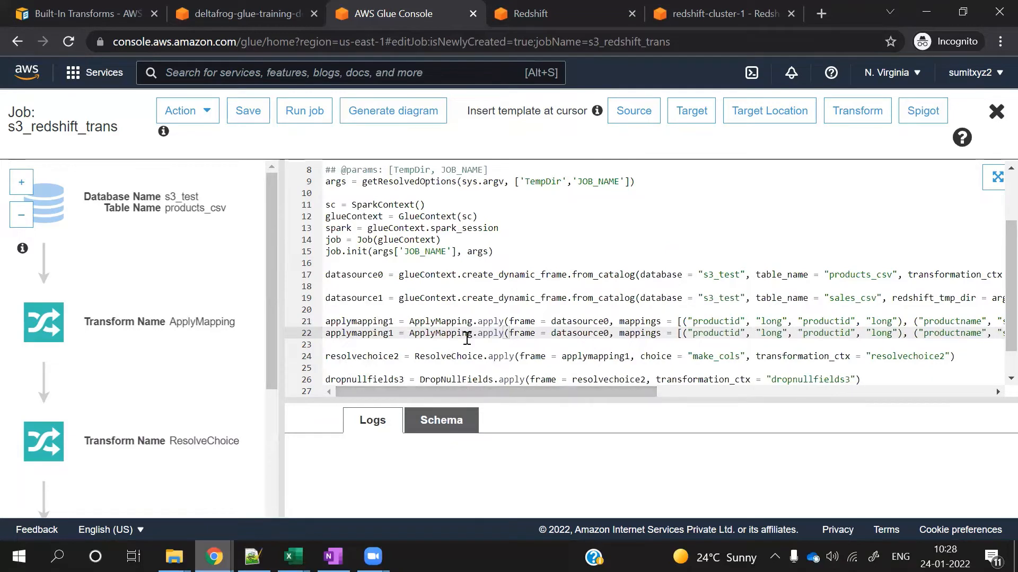
Rename the duplicated mapping line's variable to applymapping2 and set its frame to datasource1
left_click(394, 333)
key("BackSpace")
type("2")
left_click(610, 333)
key("BackSpace")
type("1")
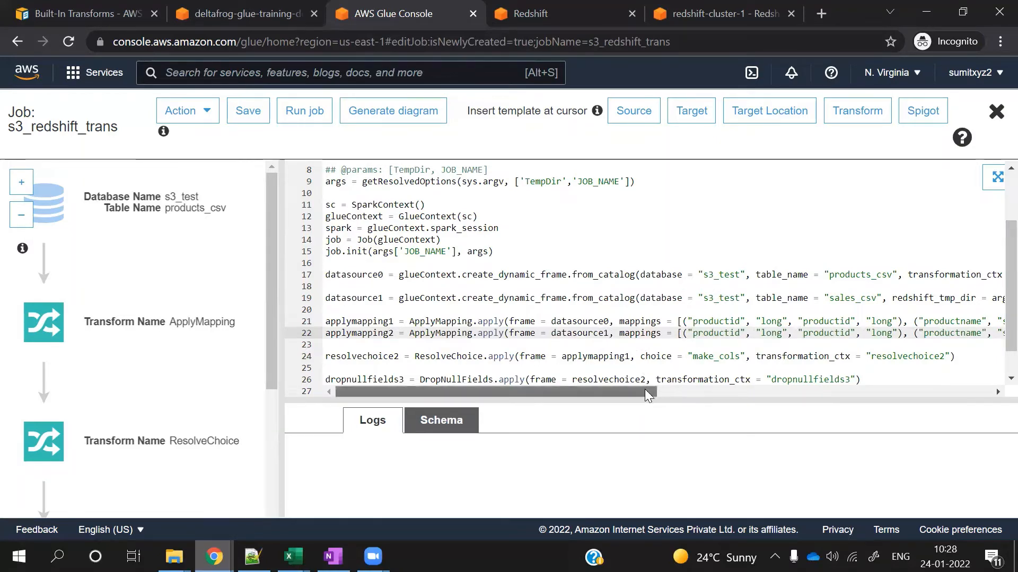
Duplicate the Glue job's browser tab so the catalog can be consulted while the script stays open
left_click_drag(644, 391, 787, 396)
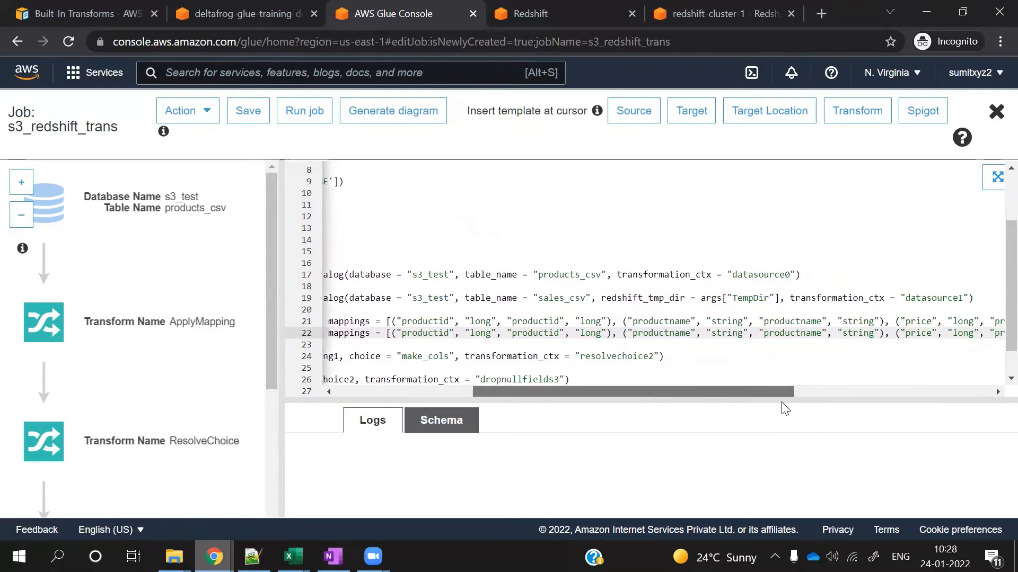
left_click(260, 13)
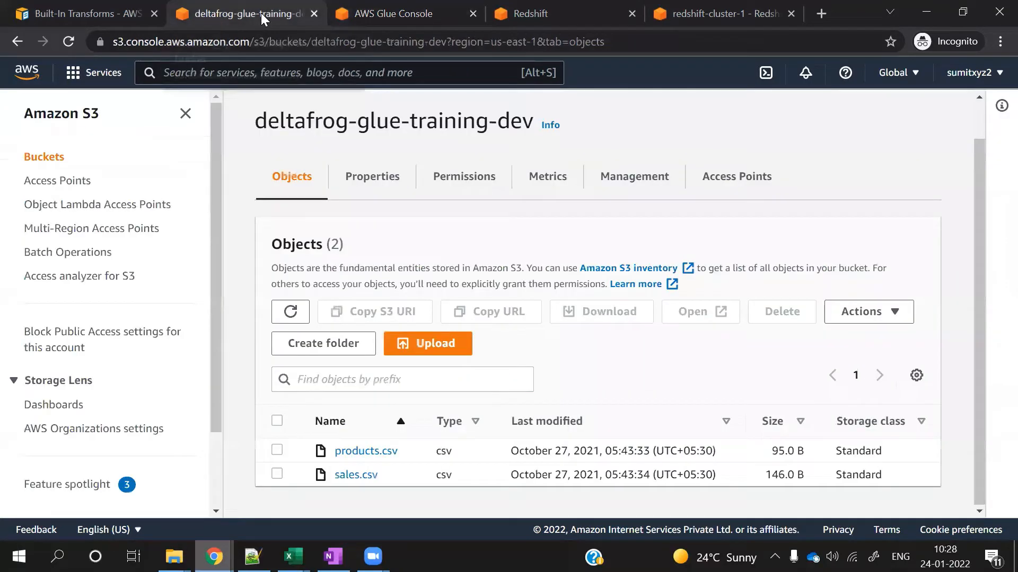
left_click(406, 11)
right_click(400, 9)
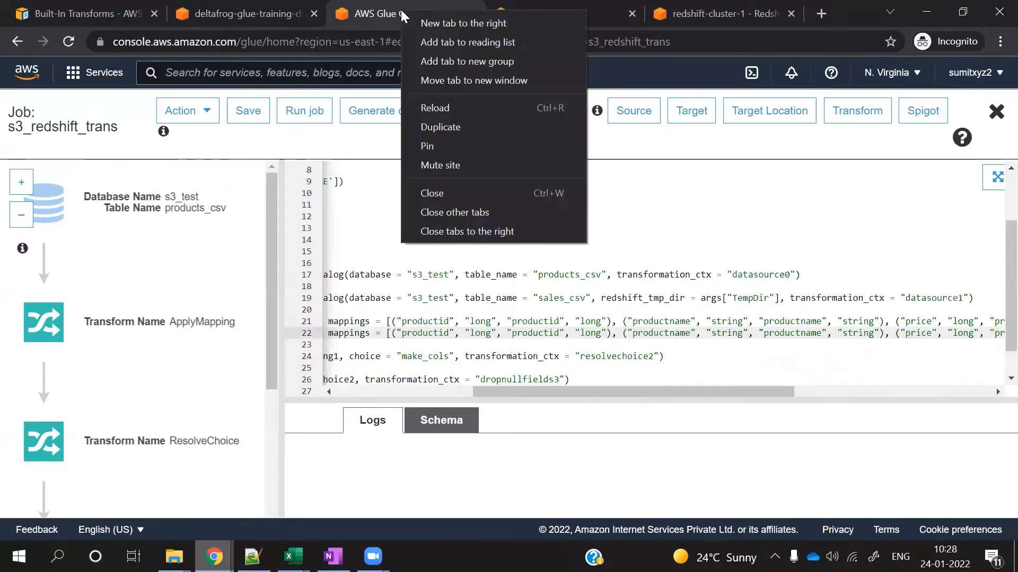
left_click(437, 126)
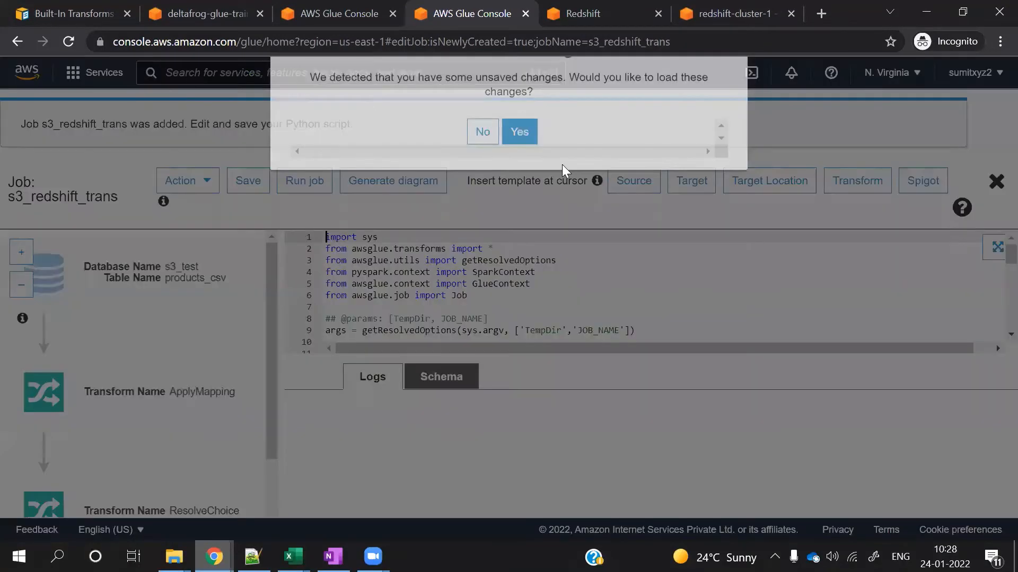
left_click(249, 72)
type("E")
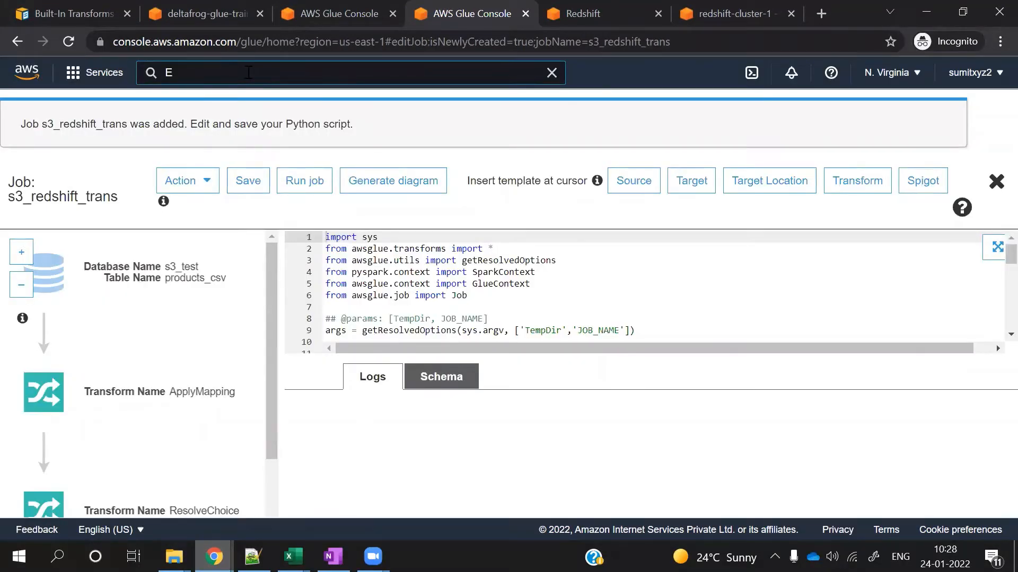
type("LT")
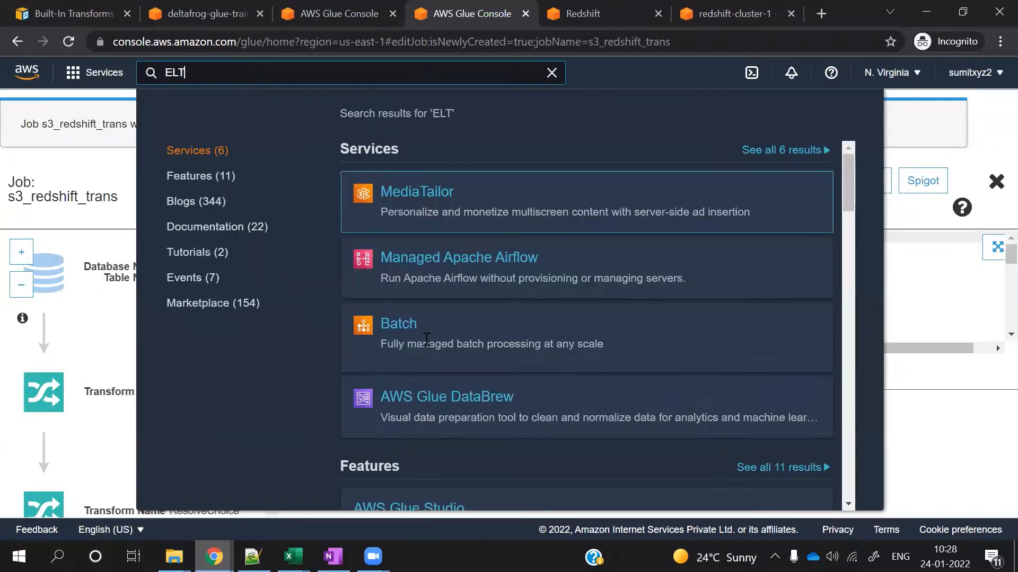
scroll(424, 438, "down", 1)
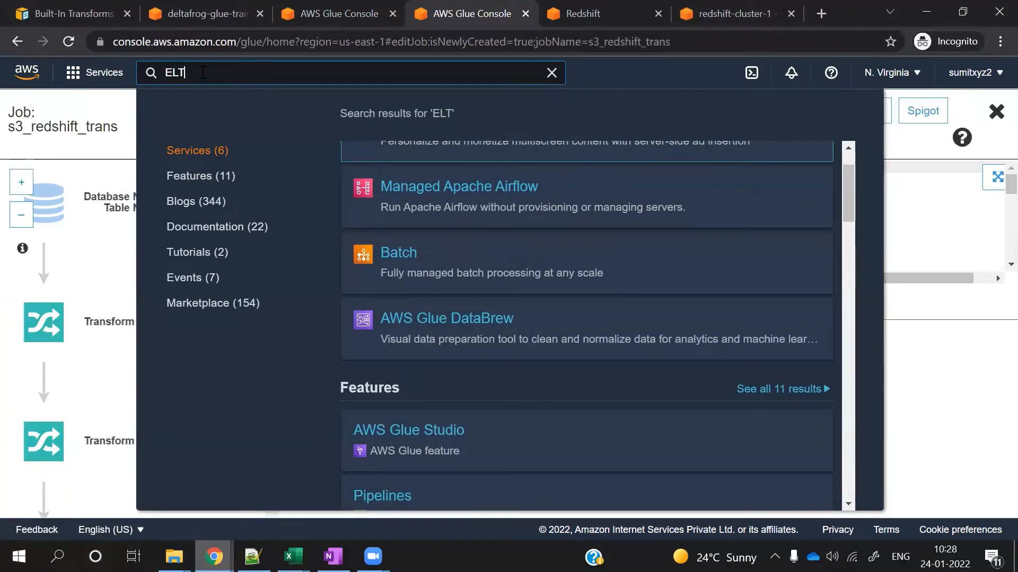
key("BackSpace")
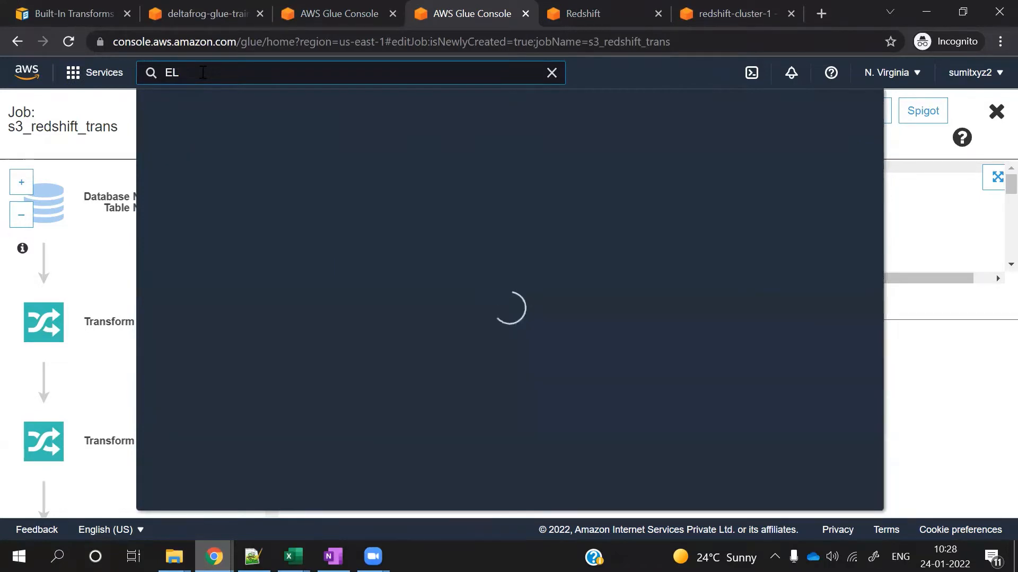
key("BackSpace")
key("BackSpace")
Search the services for glue, open the sales_csv table's schema in the s3_test database, and copy the invoicenumber column name
type("glue")
left_click(424, 199)
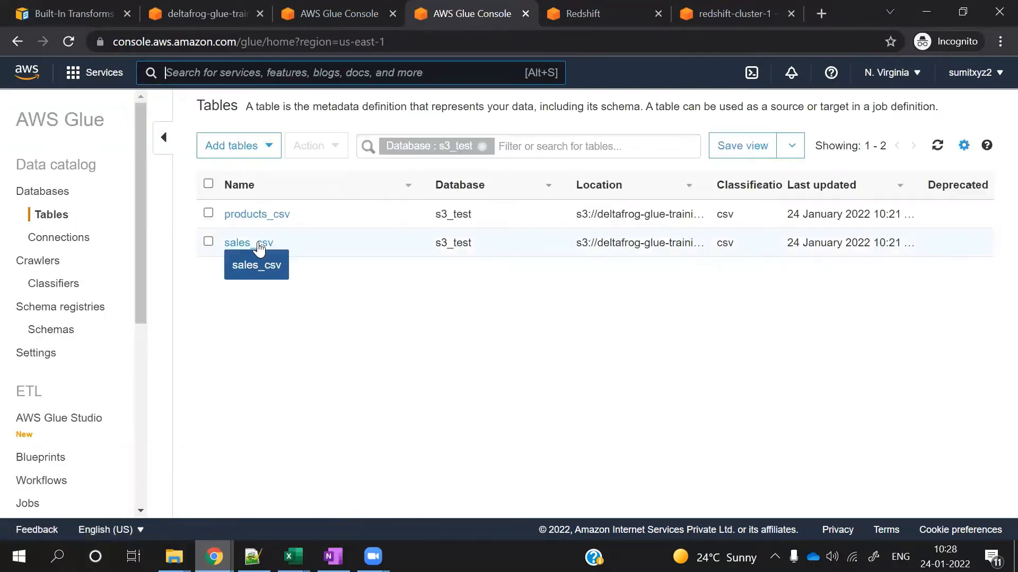
left_click(257, 244)
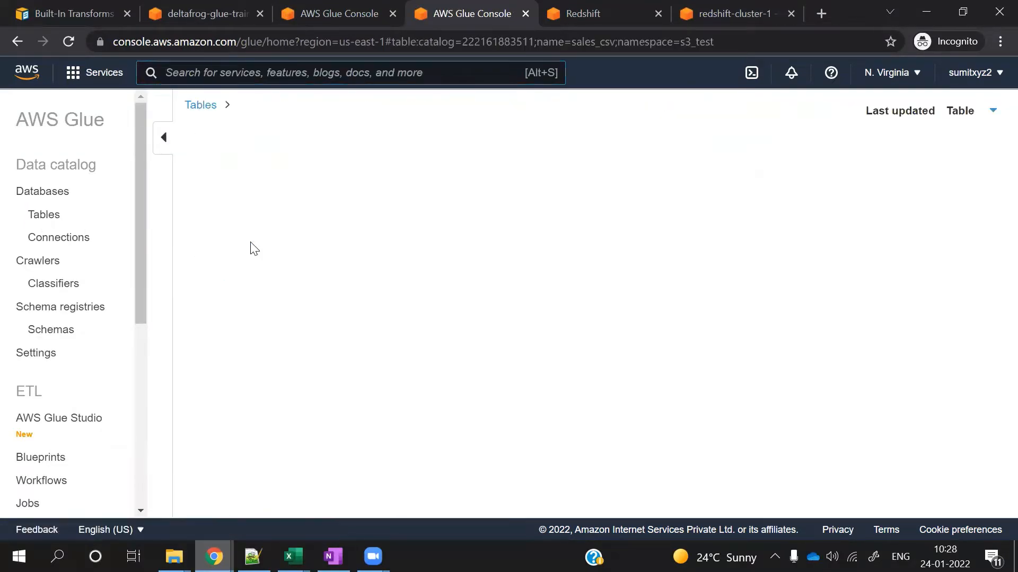
scroll(443, 382, "down", 5)
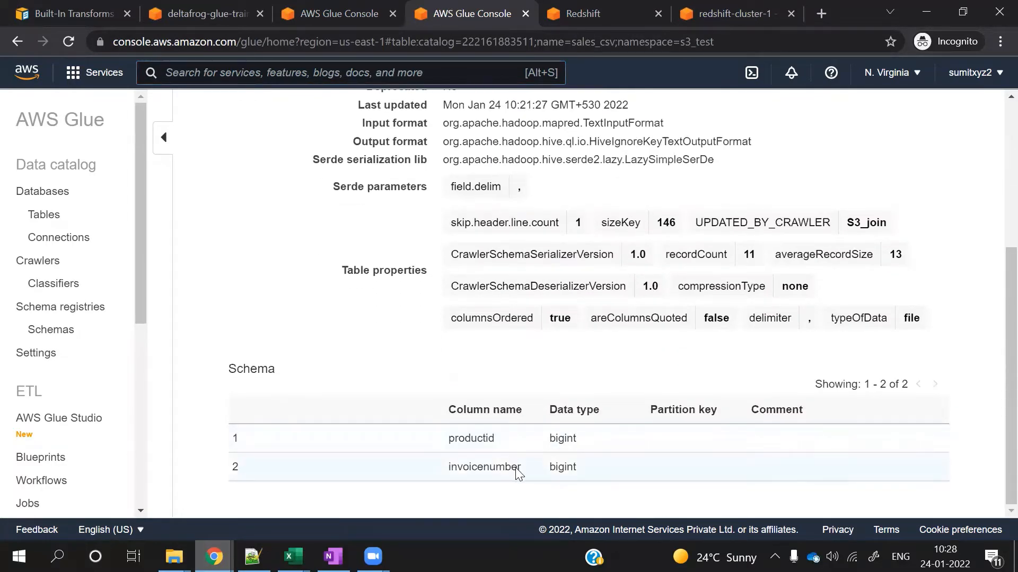
left_click_drag(521, 468, 449, 473)
key("ctrl+c")
Back in the job script, remove the productname mapping from the applymapping2 line and replace both price names with invoicenumber
left_click(347, 19)
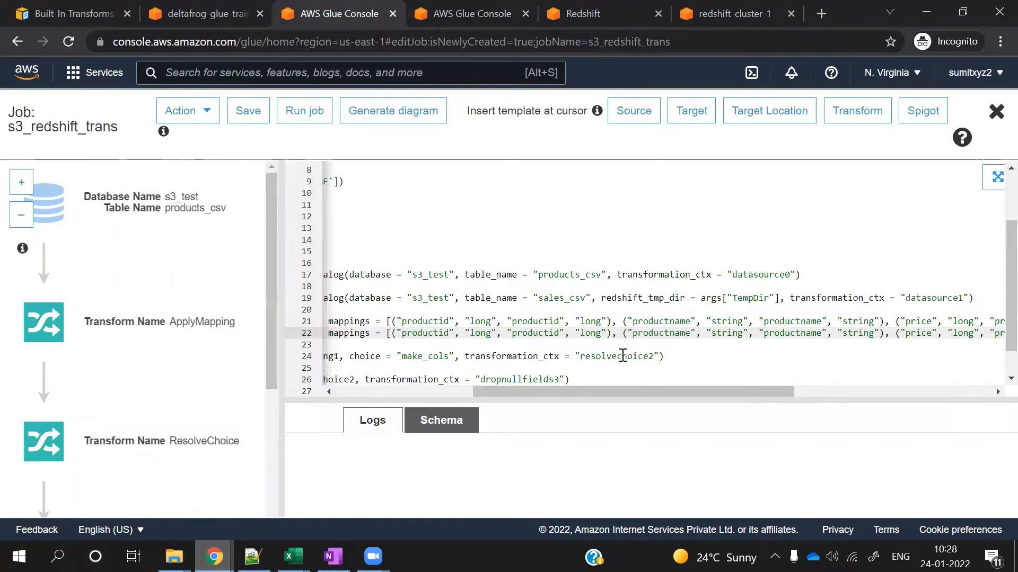
left_click_drag(619, 334, 905, 335)
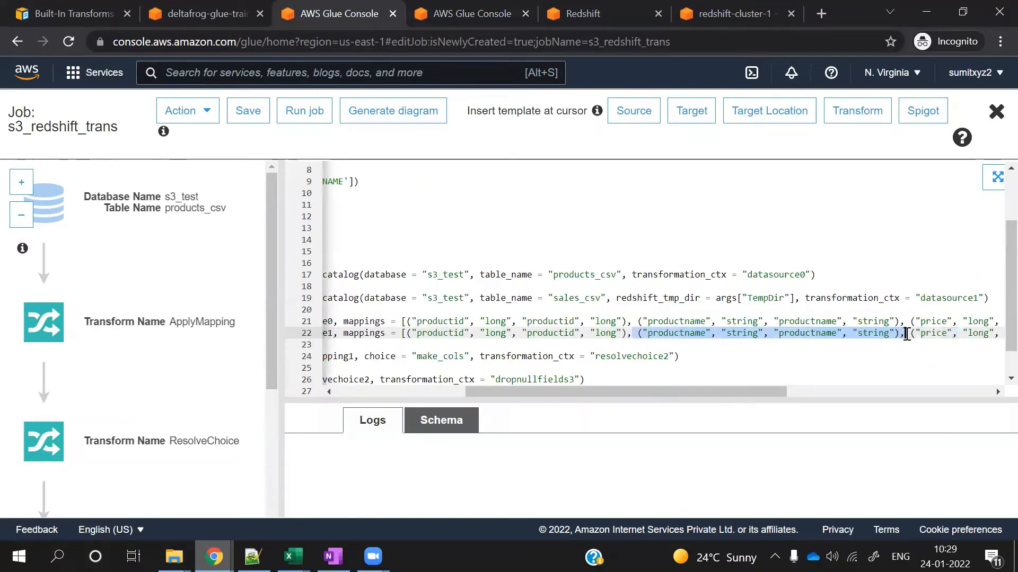
key("BackSpace")
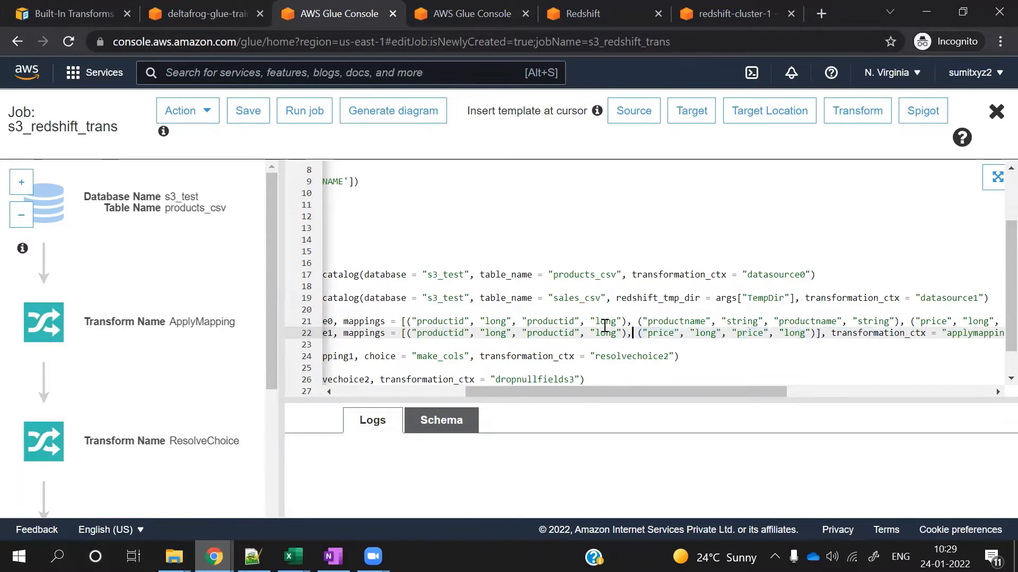
double_click(651, 334)
key("ctrl+v")
double_click(800, 334)
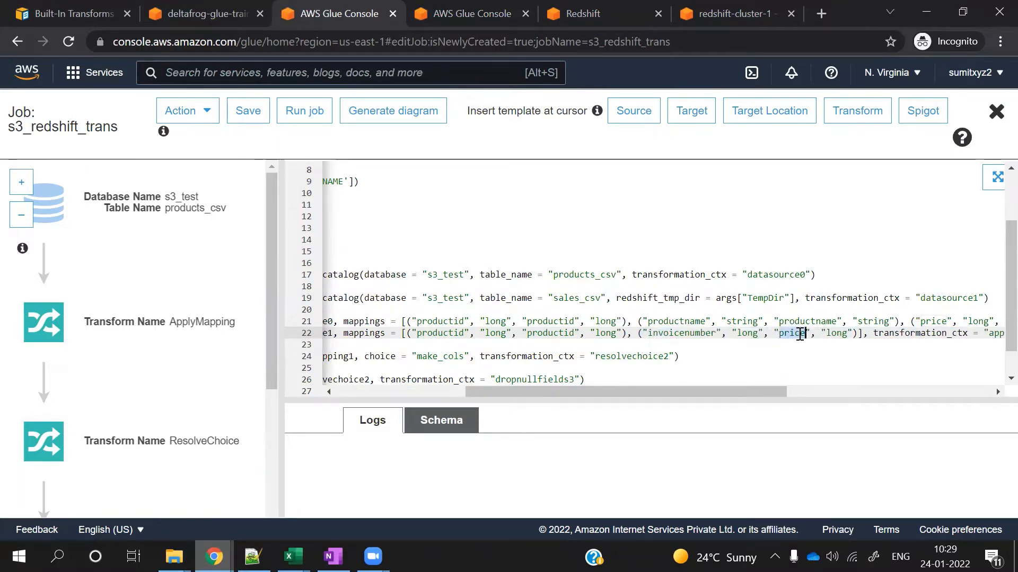
key("ctrl+v")
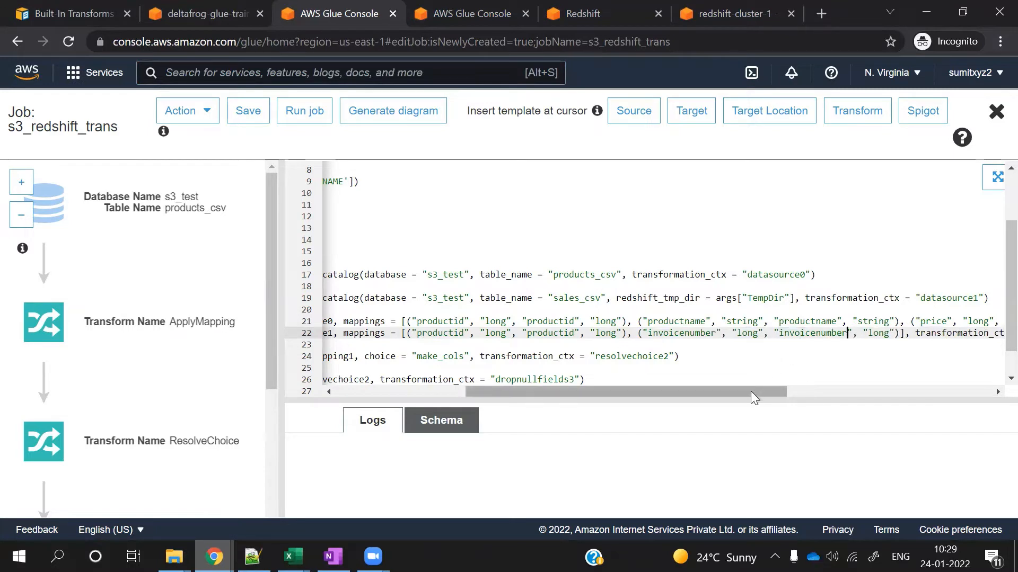
Set the transformation_ctx at the end of the applymapping2 line to applymapping2
left_click_drag(750, 391, 901, 390)
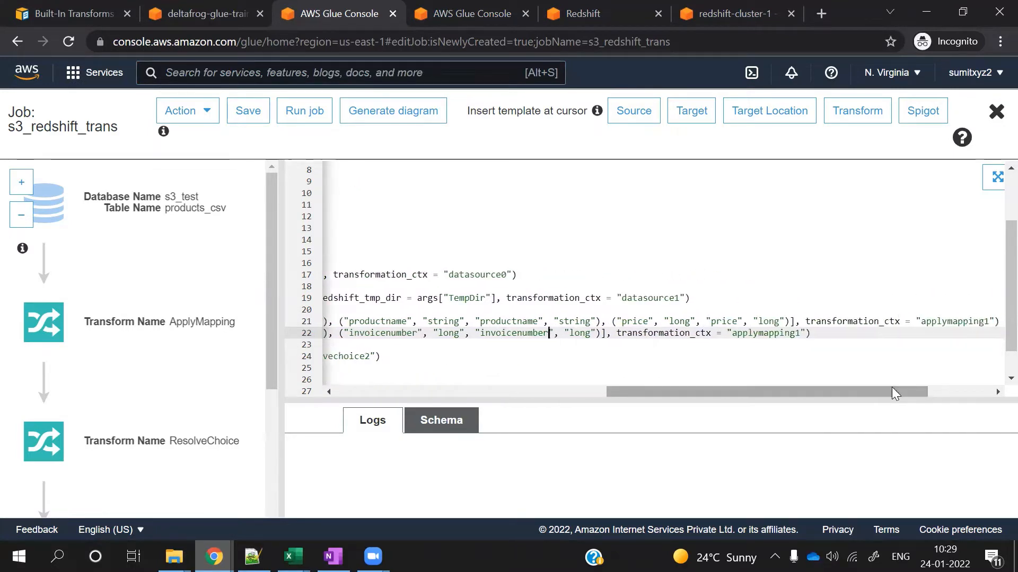
left_click(802, 333)
key("BackSpace")
type("2")
left_click_drag(757, 394, 391, 402)
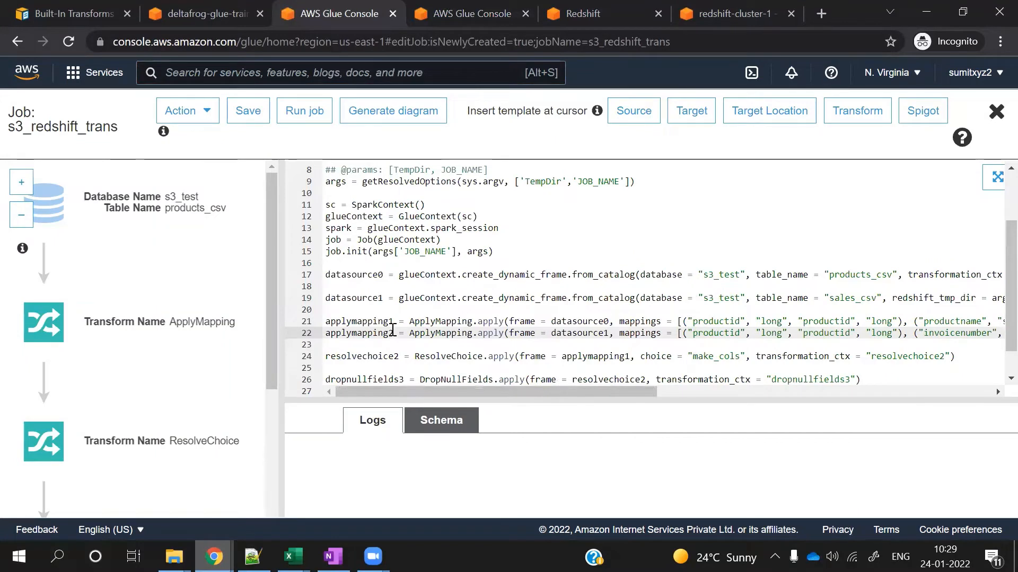
double_click(369, 332)
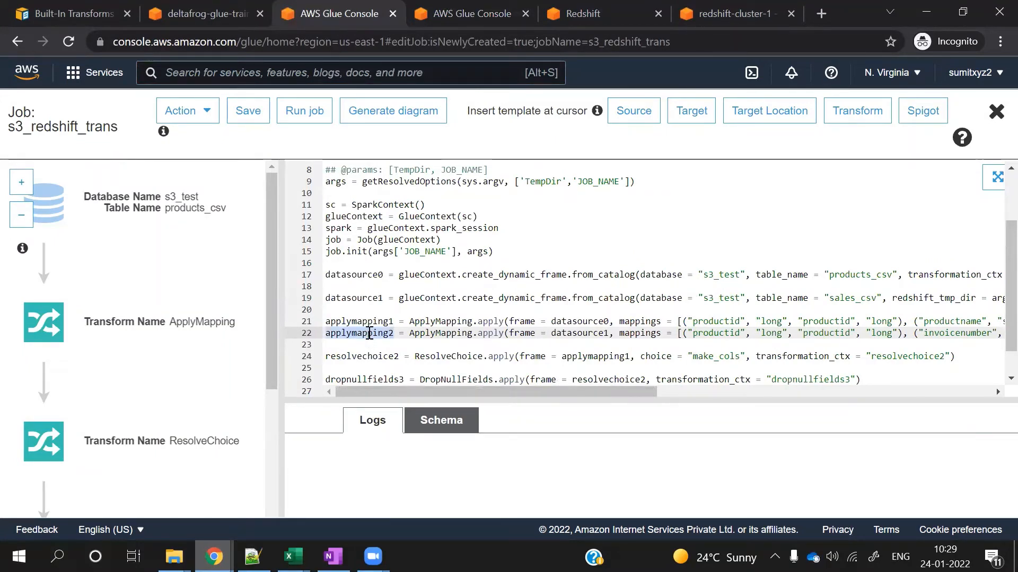
Examine the resolvechoice2 line in the job script, including its choice argument and make_cols value
left_click(370, 366)
double_click(369, 358)
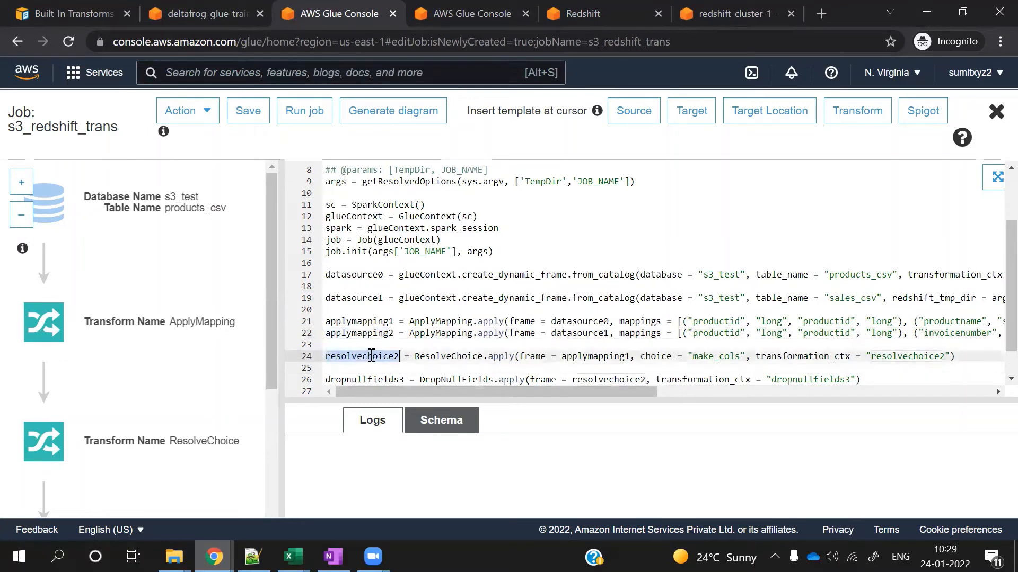
double_click(717, 357)
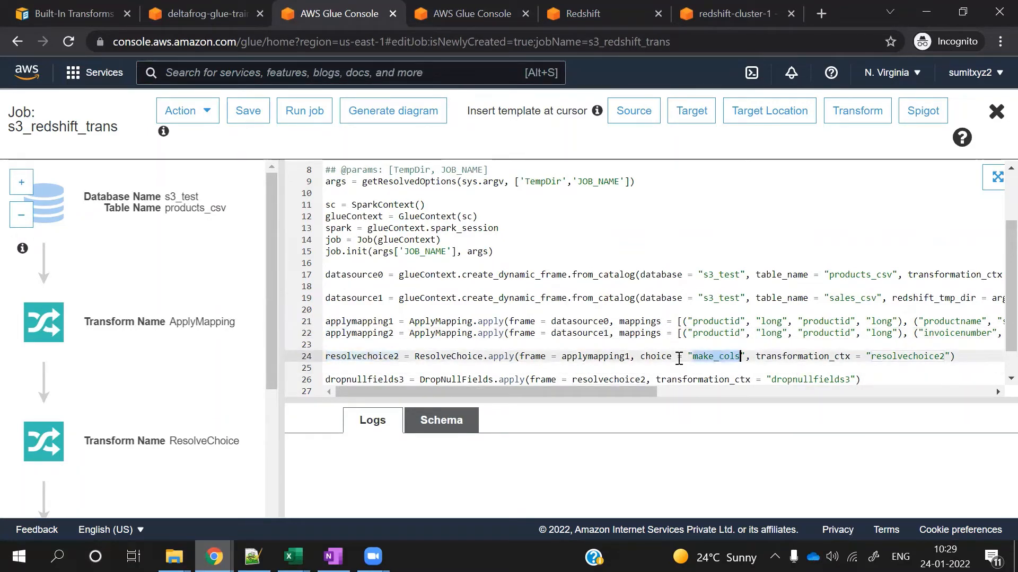
double_click(648, 357)
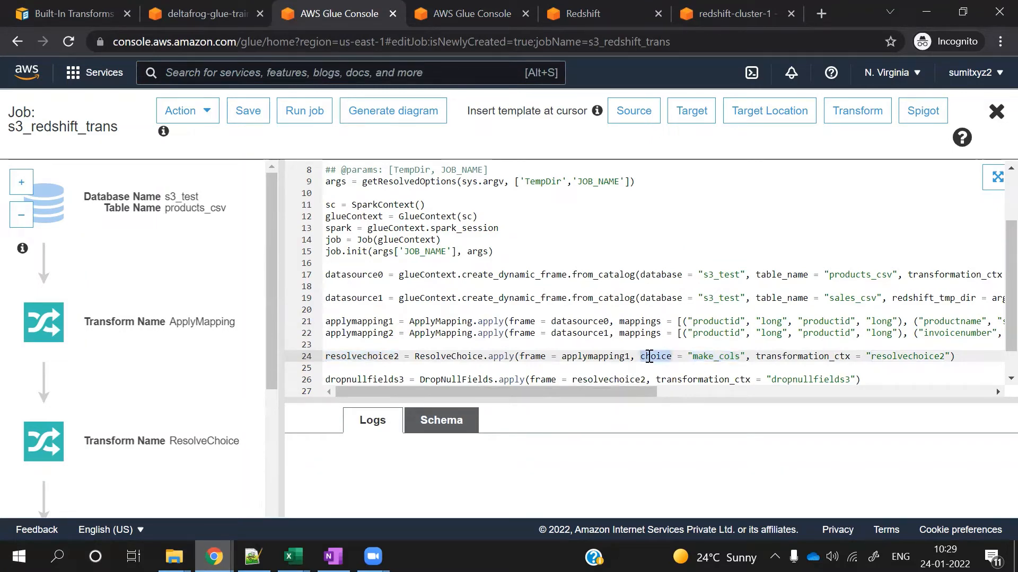
Read the ResolveChoice description in the AWS Glue built-in transforms documentation and look over the neighbouring transforms
left_click(64, 13)
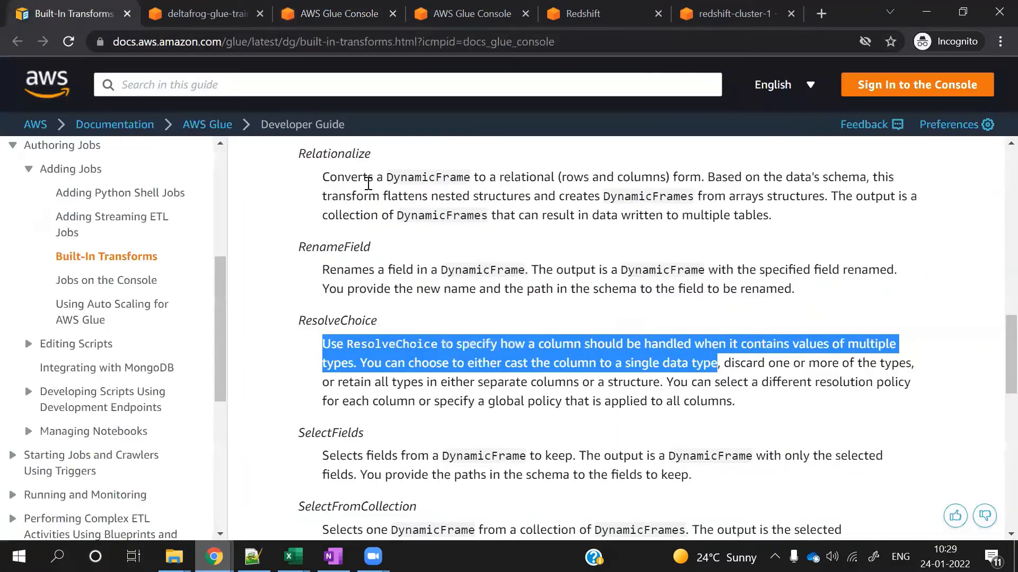
left_click(288, 358)
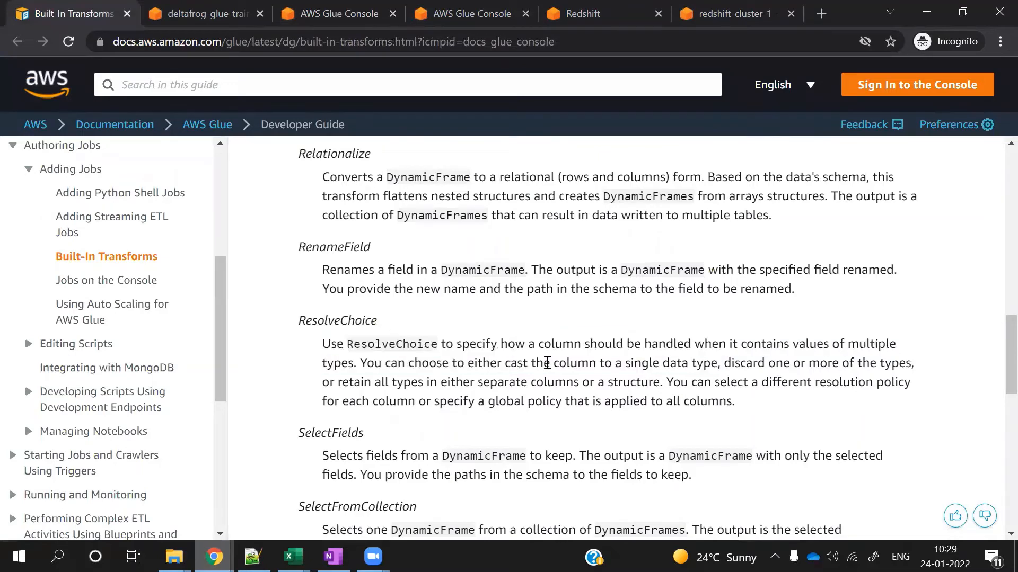
left_click_drag(731, 403, 315, 352)
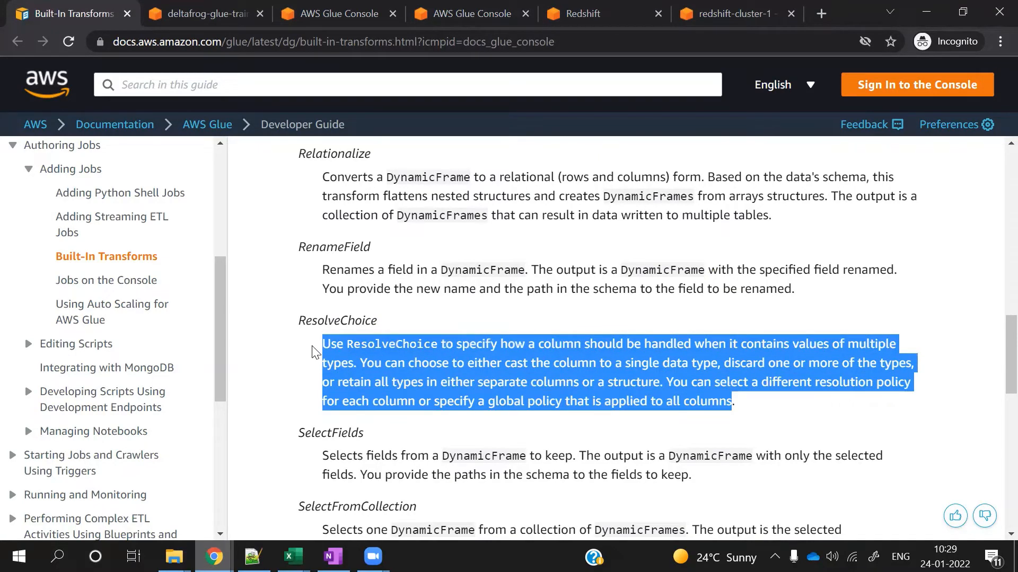
scroll(365, 260, "up", 7)
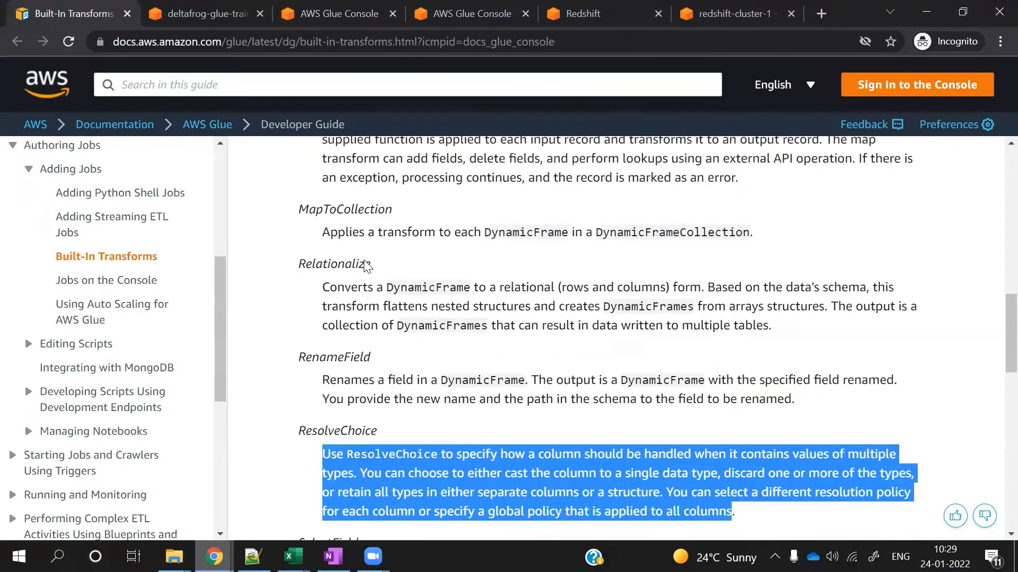
scroll(366, 265, "up", 1)
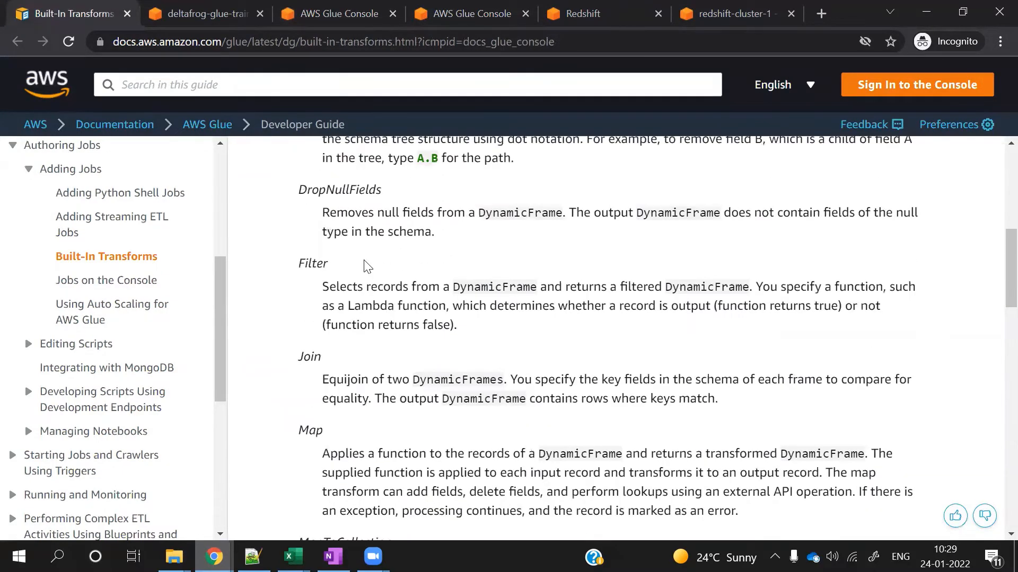
scroll(367, 265, "up", 4)
scroll(365, 260, "up", 1)
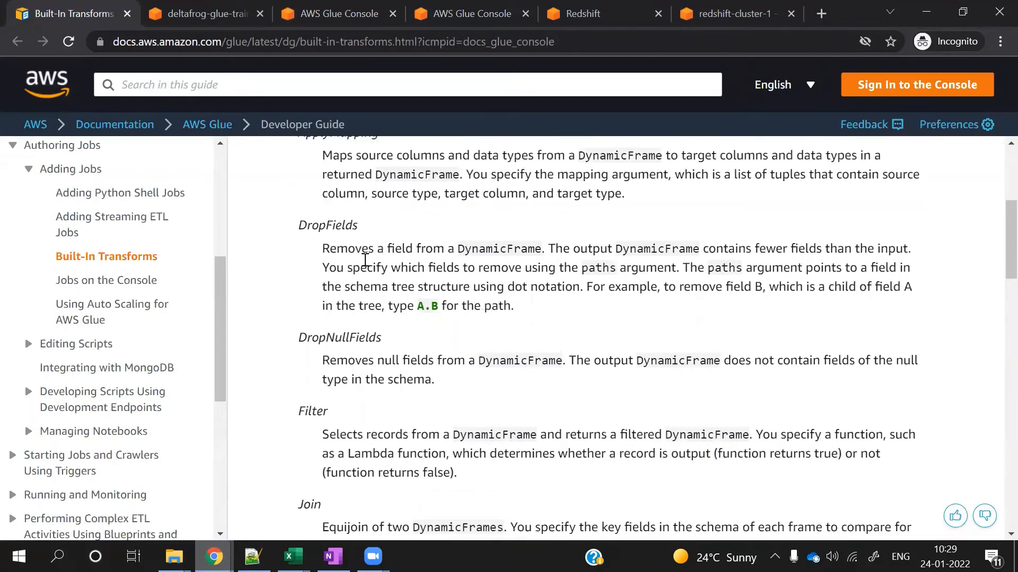
scroll(365, 259, "down", 19)
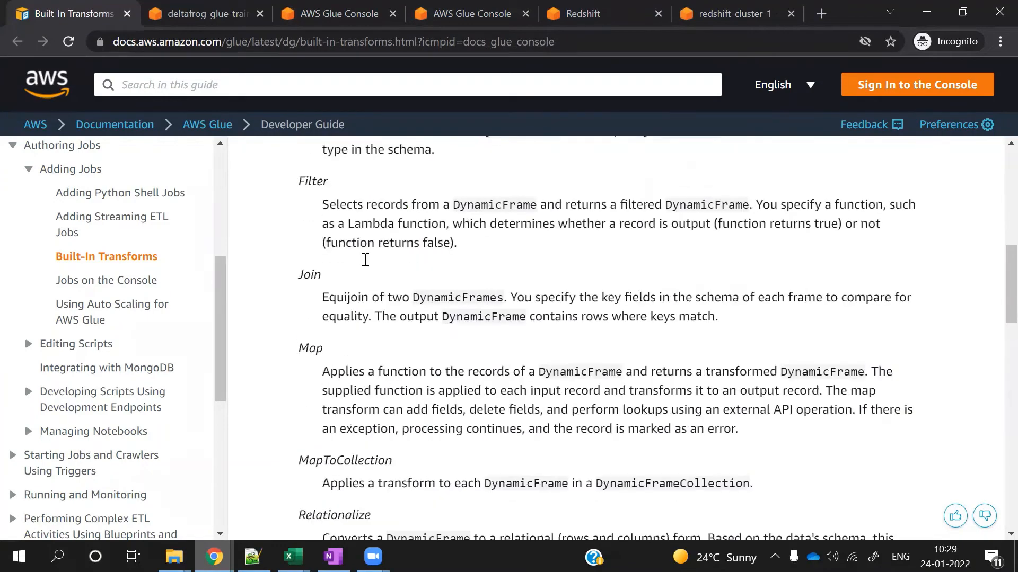
scroll(320, 246, "down", 8)
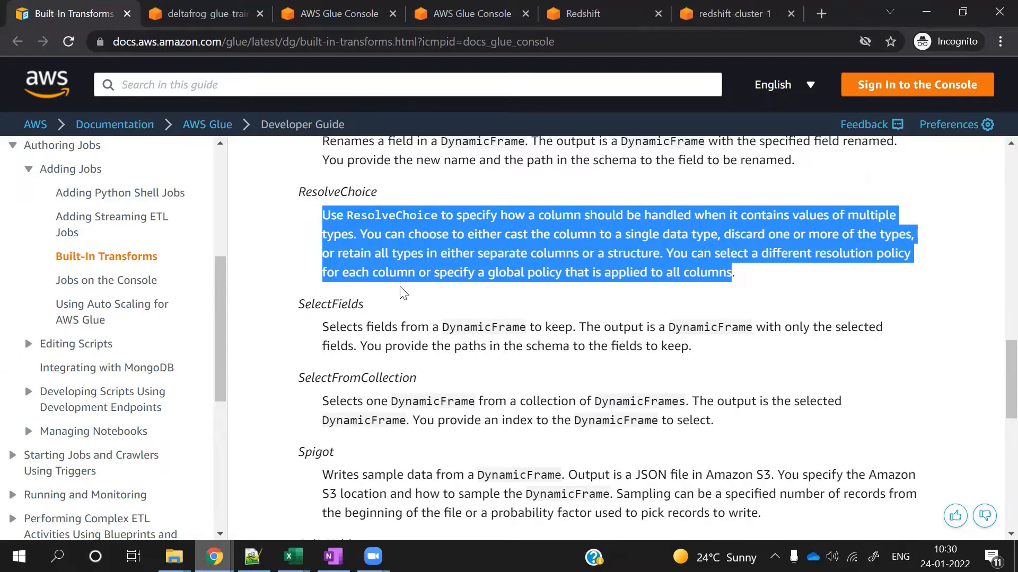
scroll(364, 311, "up", 1)
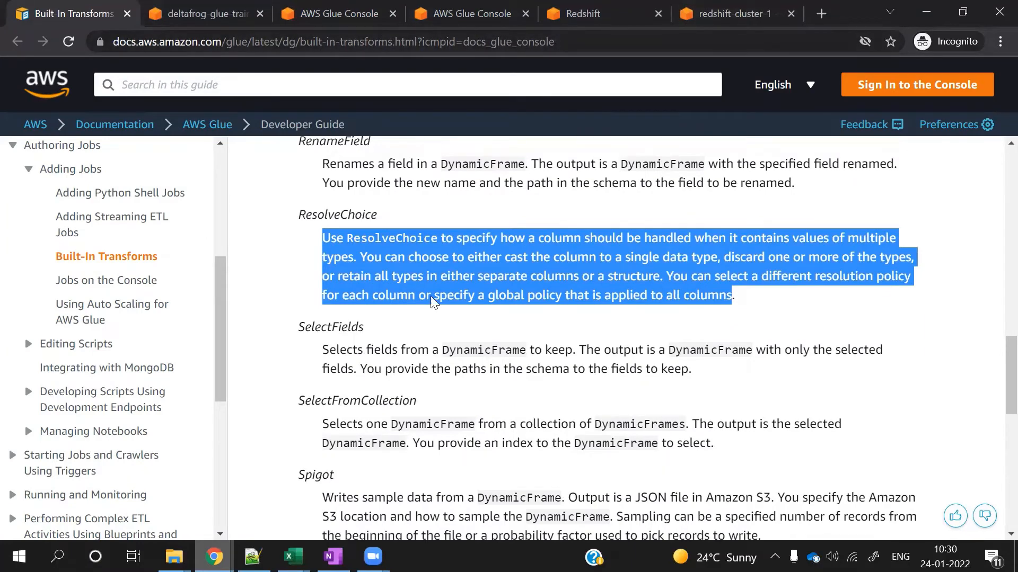
Back in the s3_redshift_trans job script, duplicate the resolvechoice2 line directly below the original
left_click(203, 16)
left_click(356, 9)
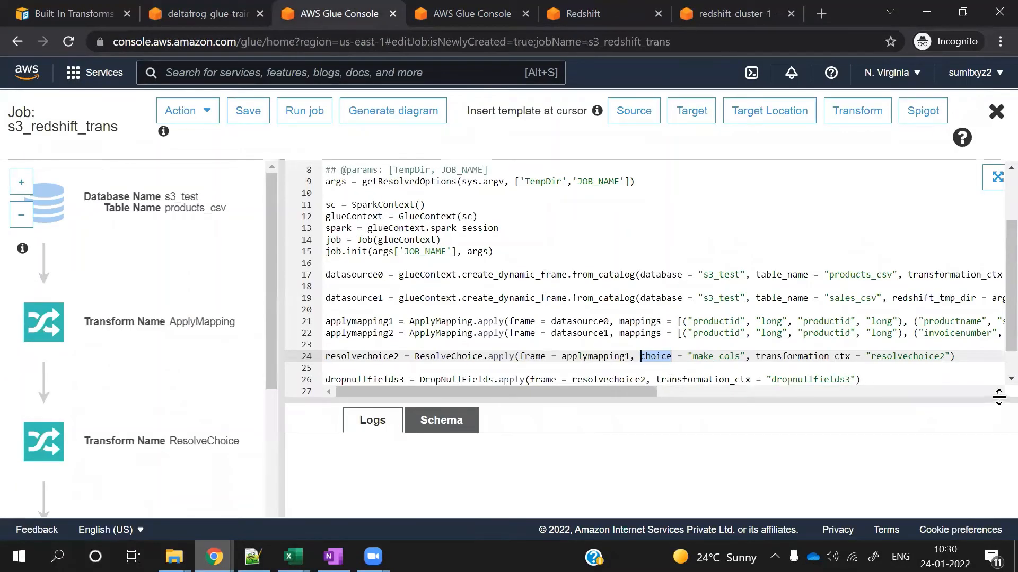
left_click(963, 357)
left_click_drag(962, 357, 310, 323)
key("ctrl+c")
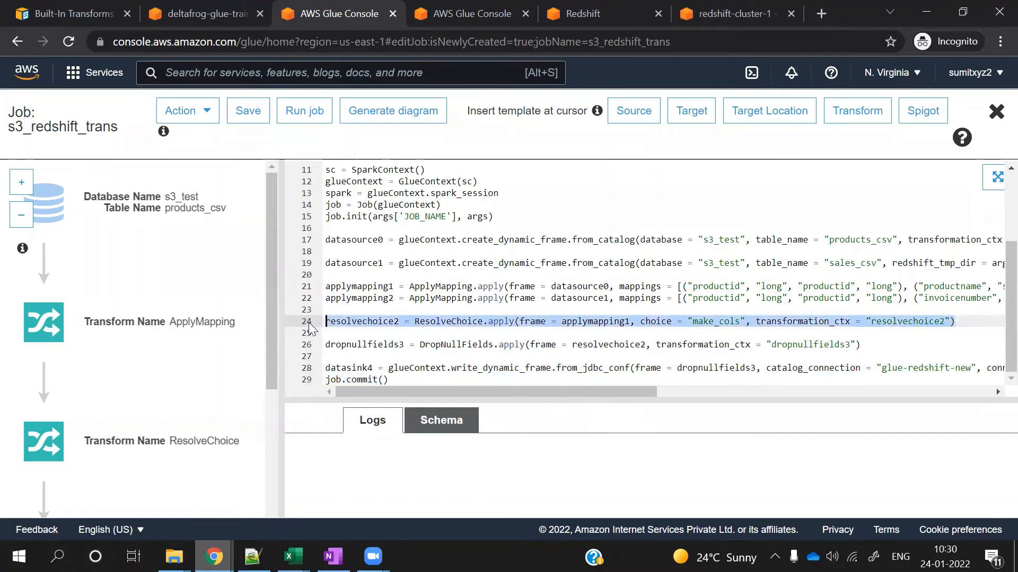
left_click(967, 319)
key("Return")
key("ctrl+v")
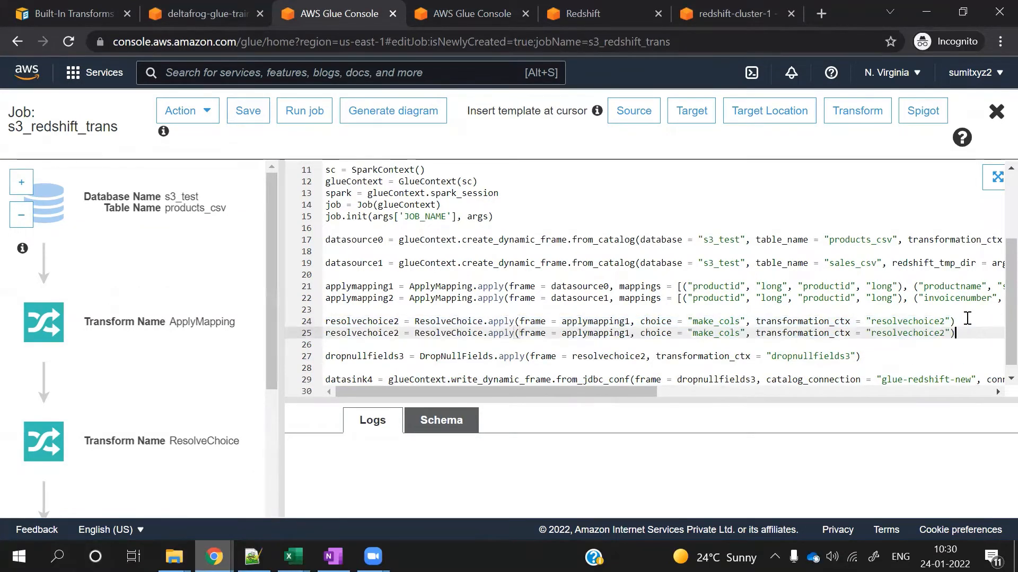
Change the duplicated ResolveChoice line to output resolvechoice3, use frame applymapping2, and set its transformation_ctx to "resolvechoice3"
left_click(400, 332)
key("BackSpace")
type("3")
left_click(629, 333)
key("BackSpace")
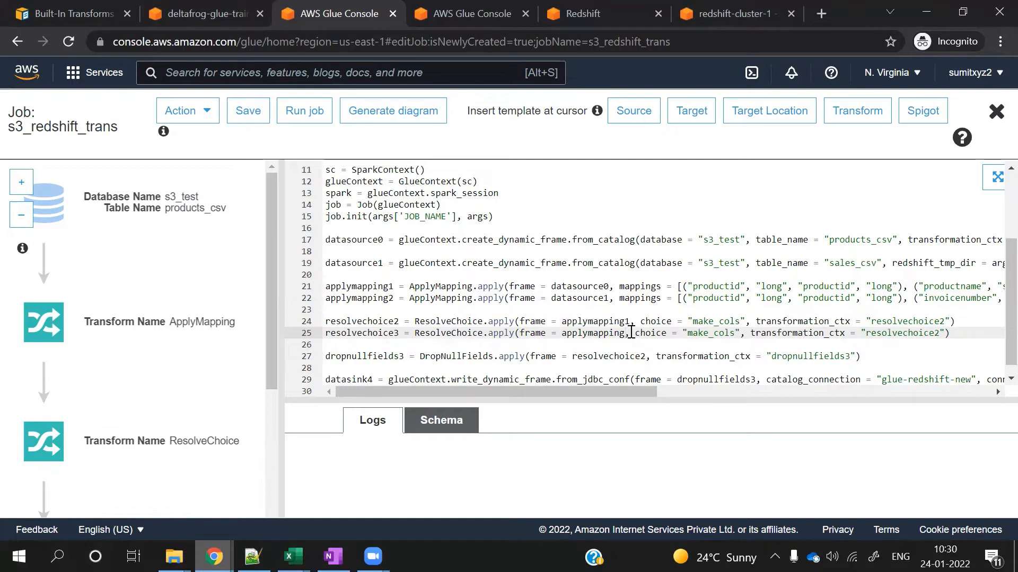
type("2")
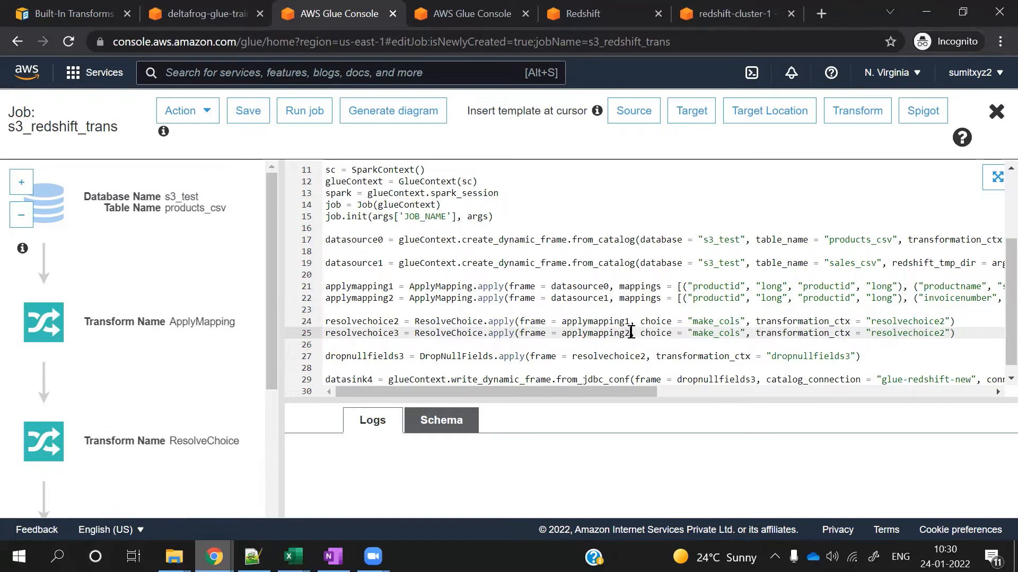
left_click(945, 333)
key("BackSpace")
type("3")
Duplicate the dropnullfields3 line directly below itself in the script
scroll(938, 350, "down", 1)
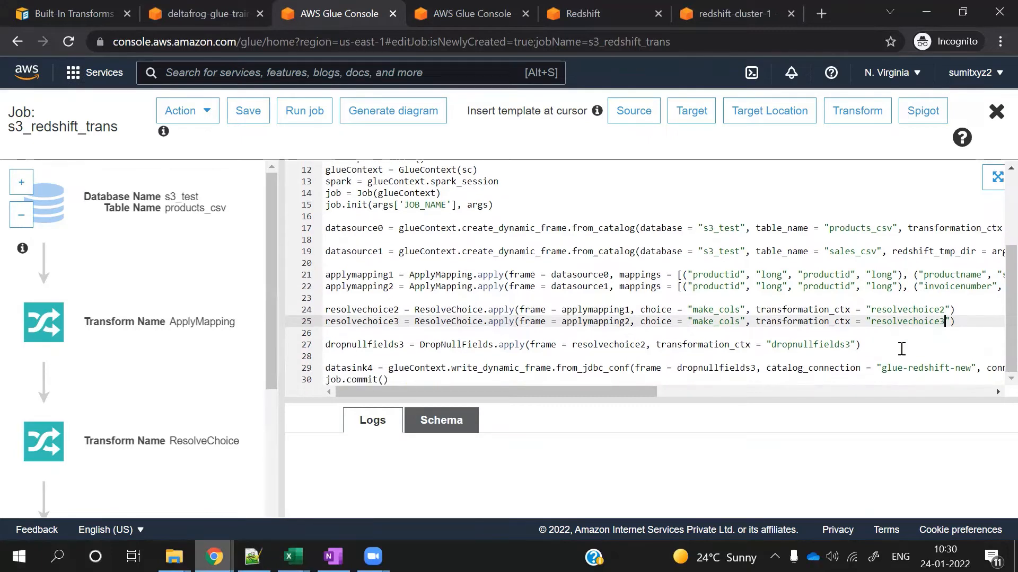
left_click_drag(862, 347, 313, 345)
key("ctrl+c")
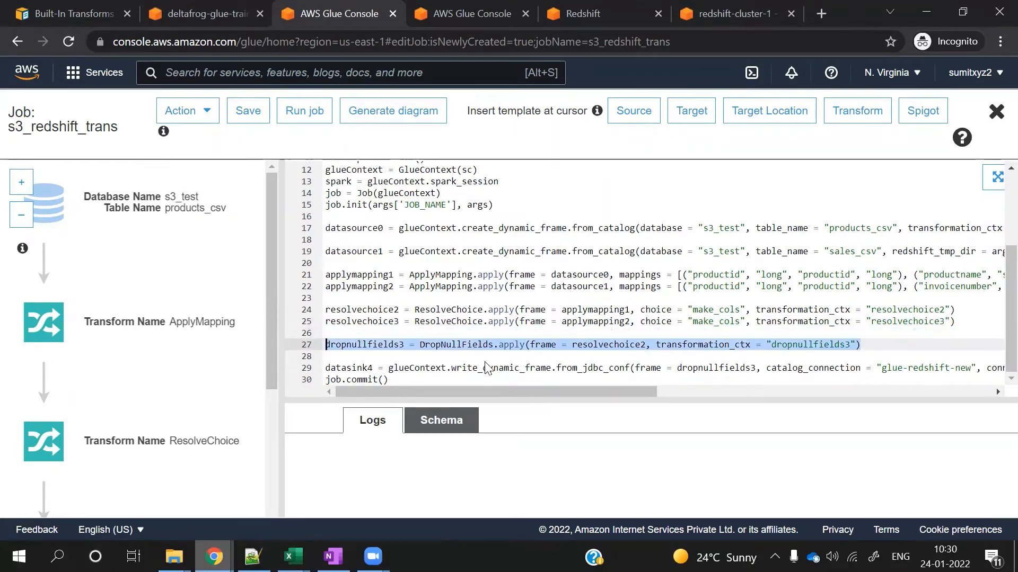
left_click(872, 347)
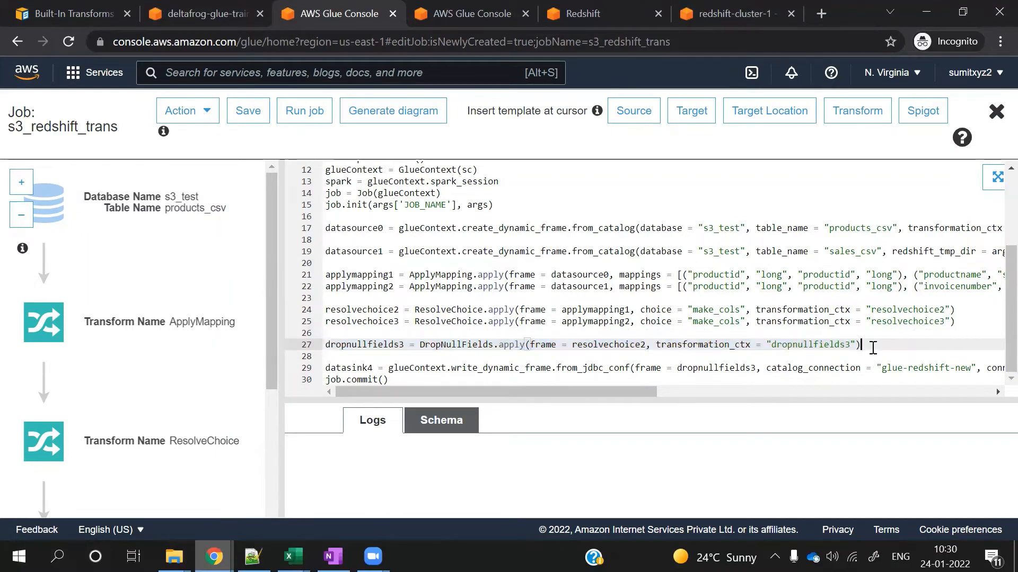
key("Return")
key("ctrl+v")
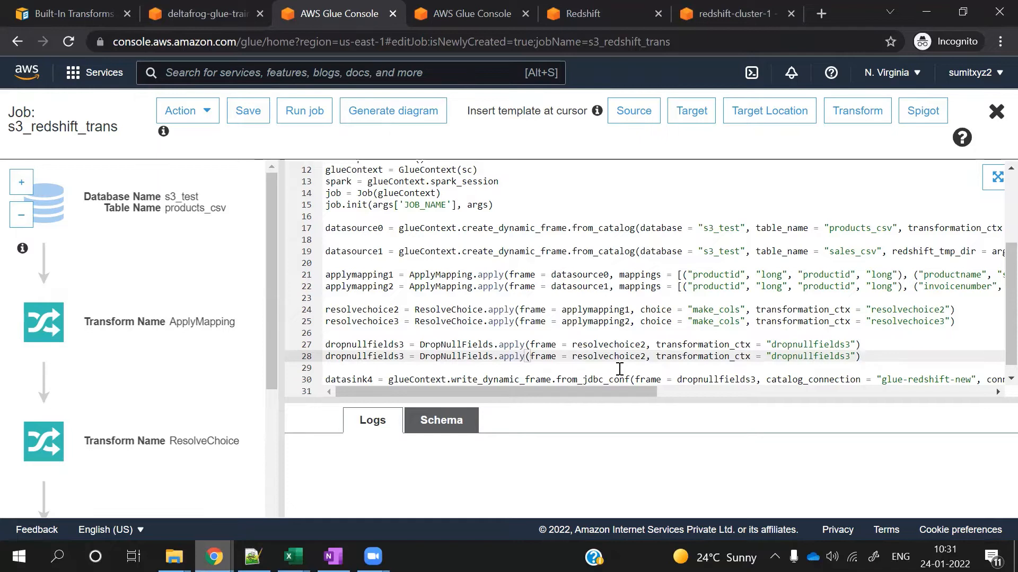
Change the duplicated DropNullFields line to output dropnullfields4, use frame resolvechoice3, and set its transformation_ctx to "dropnullfields4"
left_click(647, 365)
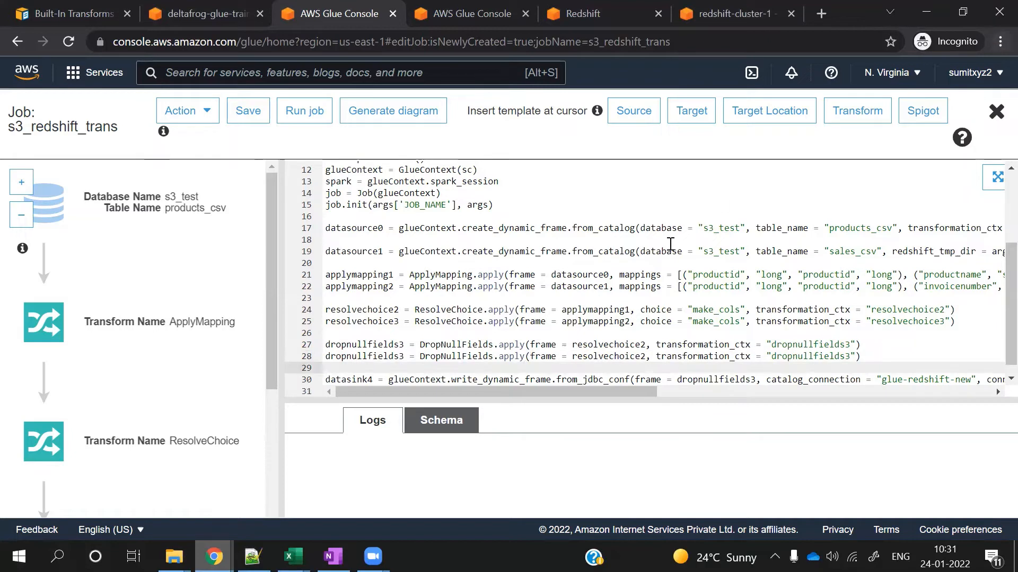
left_click(645, 356)
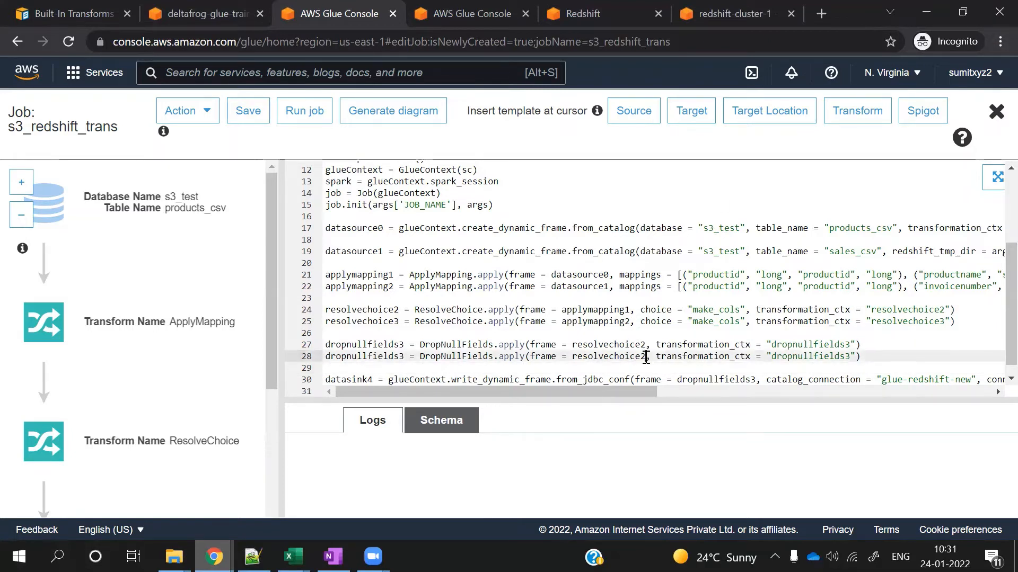
key("BackSpace")
type("3")
left_click(850, 356)
key("BackSpace")
type("4")
left_click(404, 356)
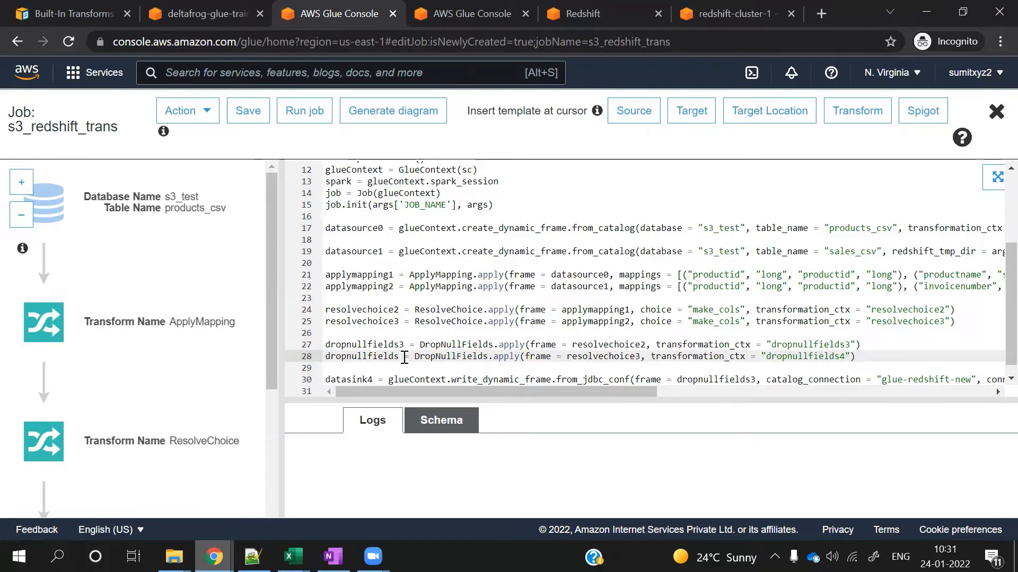
key("BackSpace")
type("4")
double_click(382, 345)
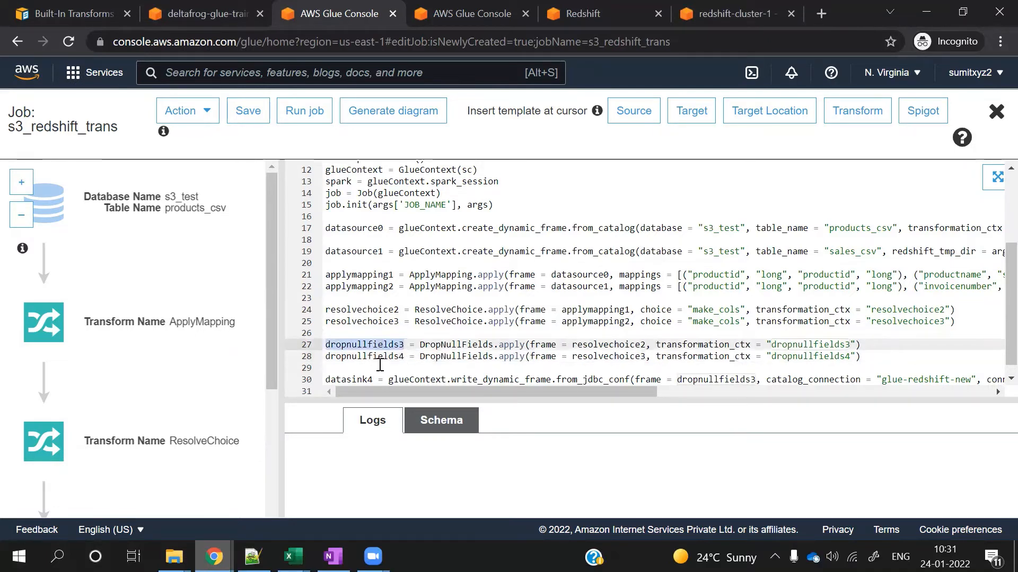
double_click(379, 357)
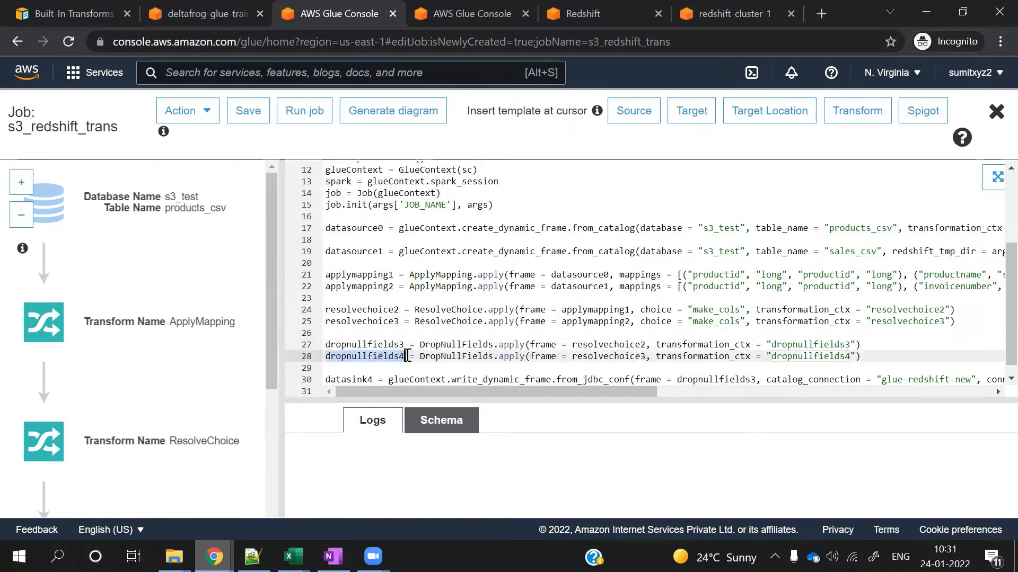
double_click(383, 344)
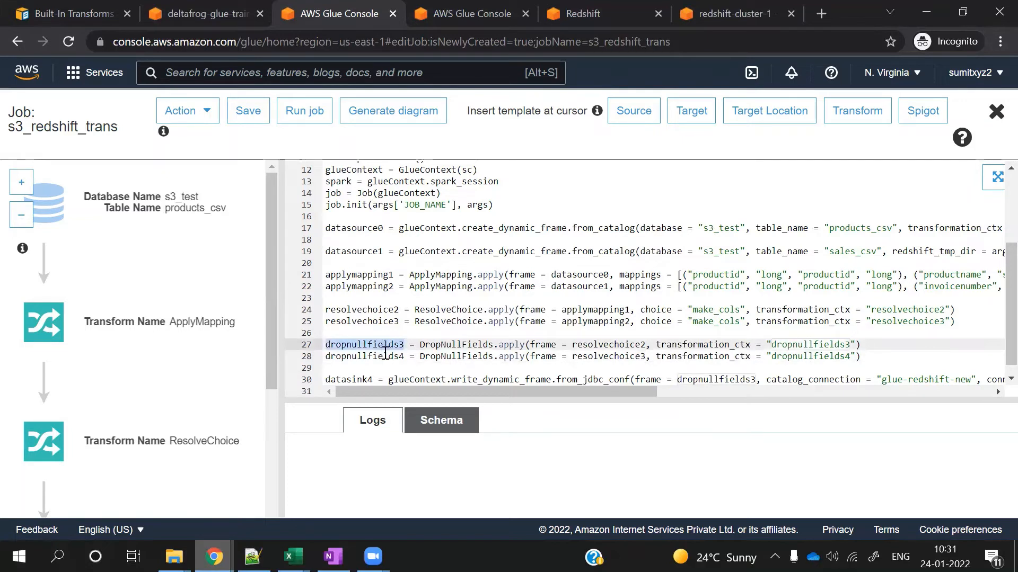
double_click(382, 356)
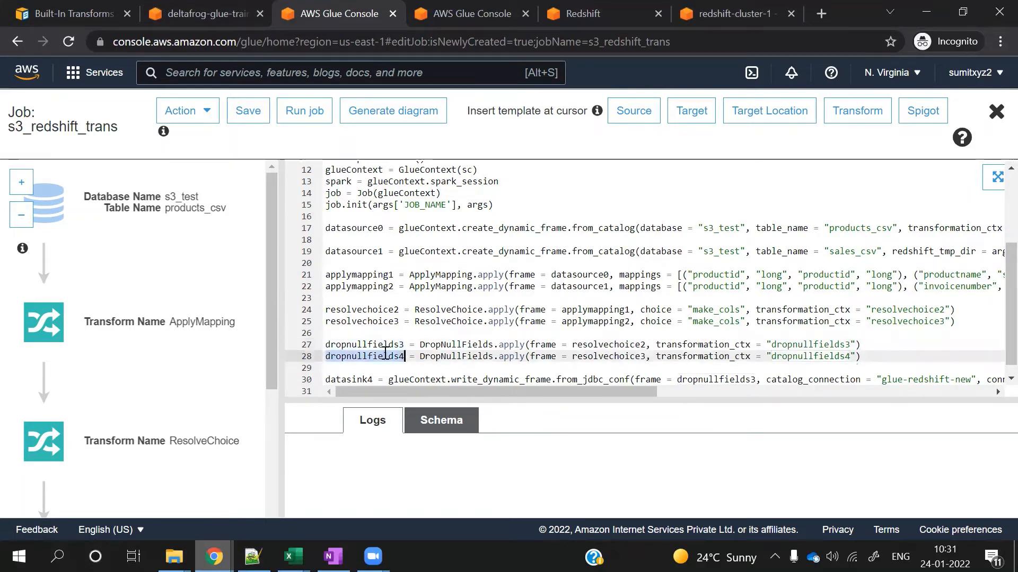
Insert a Join transform template on a new line below the dropnullfields4 line
left_click(867, 360)
key("Return")
scroll(869, 360, "down", 1)
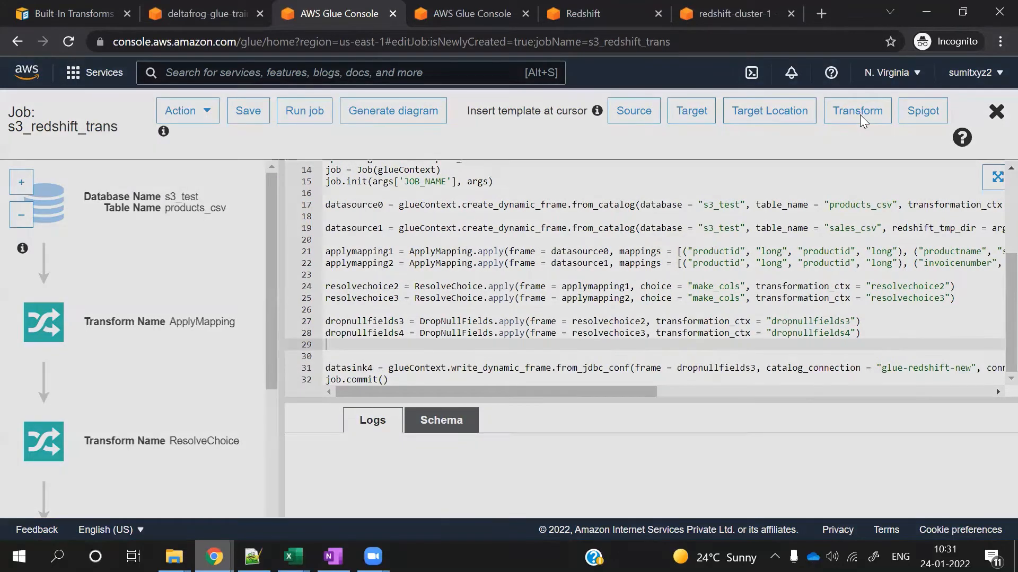
left_click(860, 115)
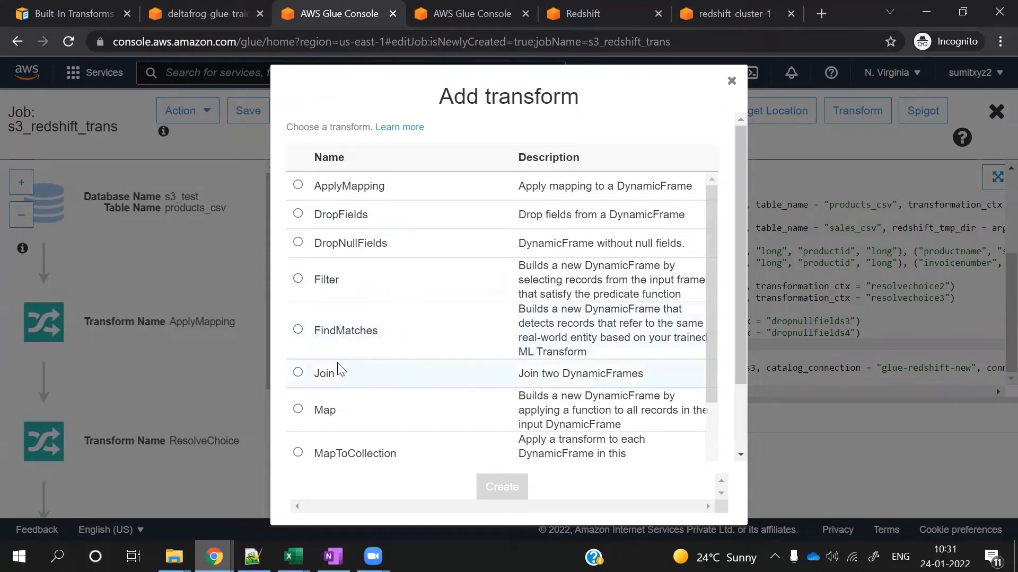
left_click(298, 373)
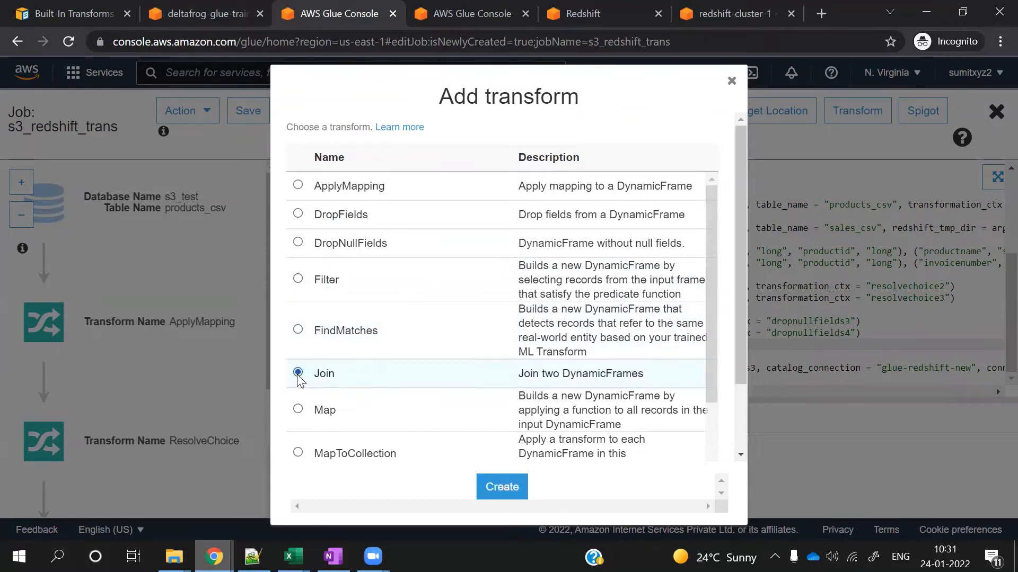
left_click(503, 489)
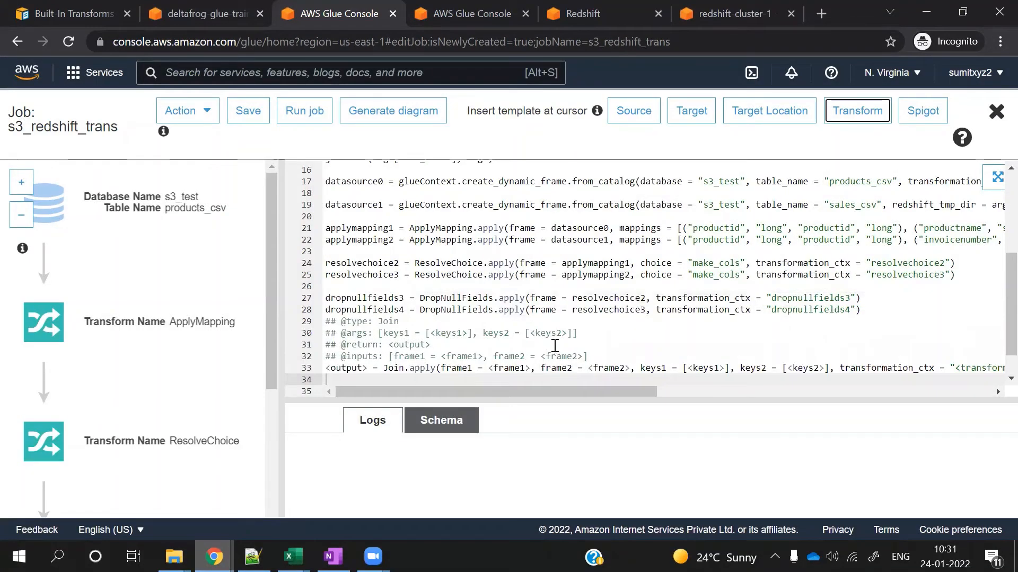
Replace both the frame1 and frame2 placeholders in the Join call with dropnullfields3
scroll(555, 345, "down", 1)
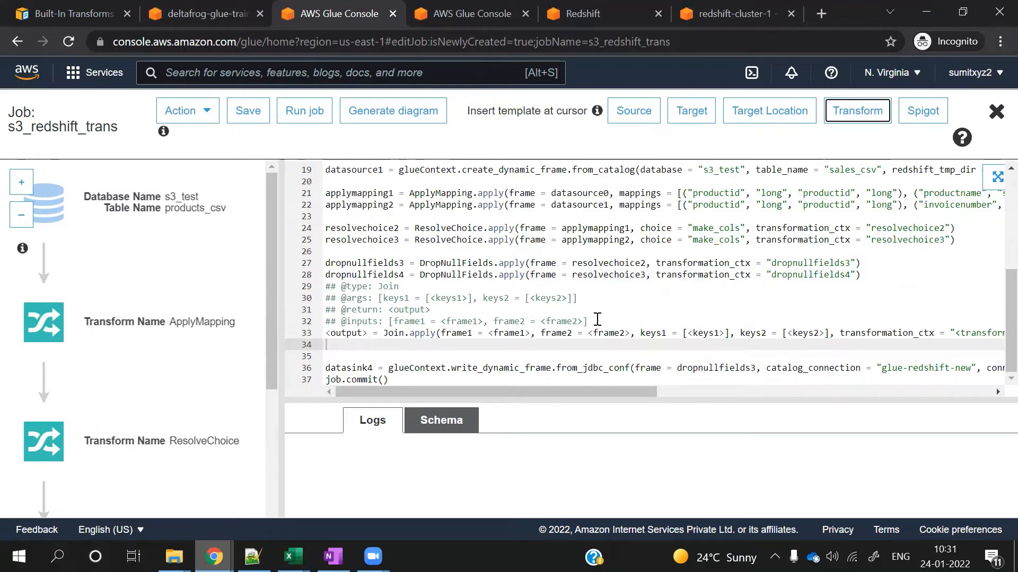
double_click(455, 334)
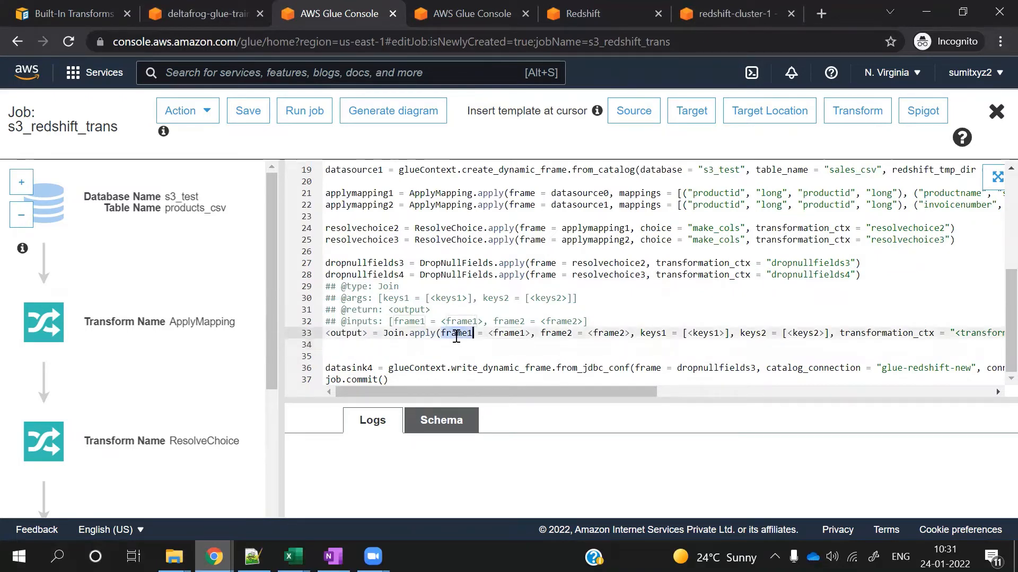
double_click(360, 265)
key("ctrl+c")
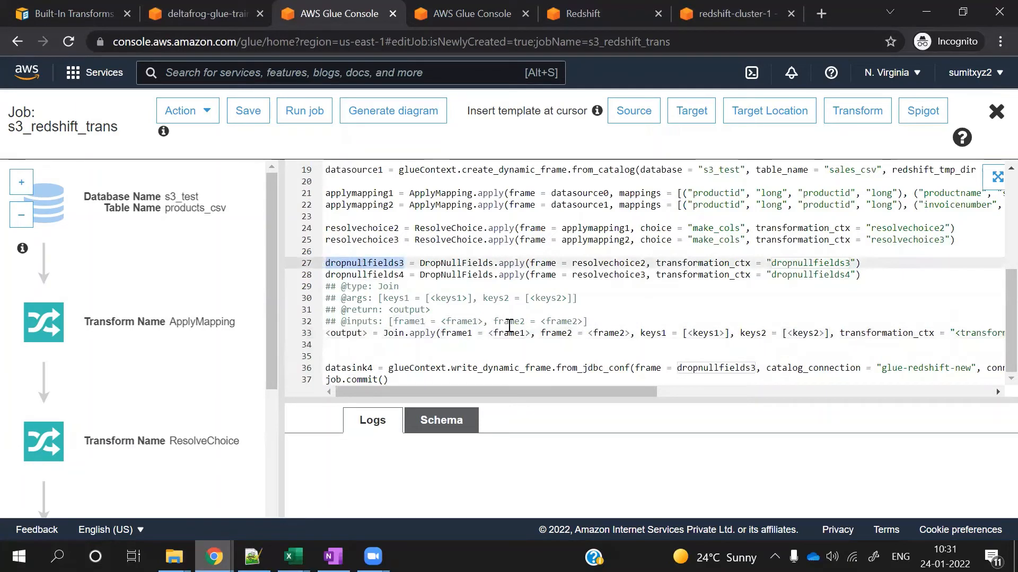
left_click_drag(488, 333, 530, 333)
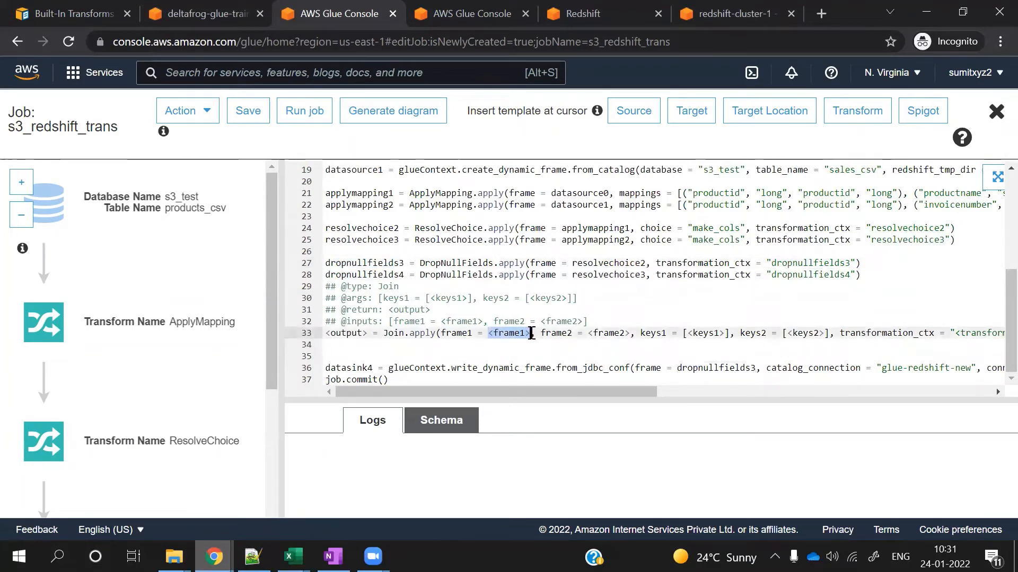
key("ctrl+v")
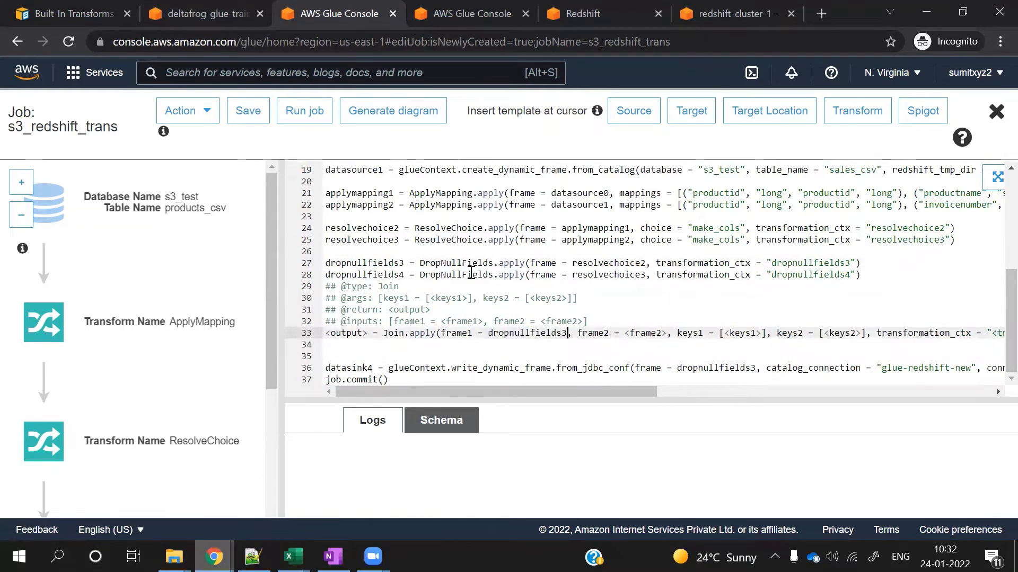
left_click_drag(623, 335, 666, 334)
key("ctrl+v")
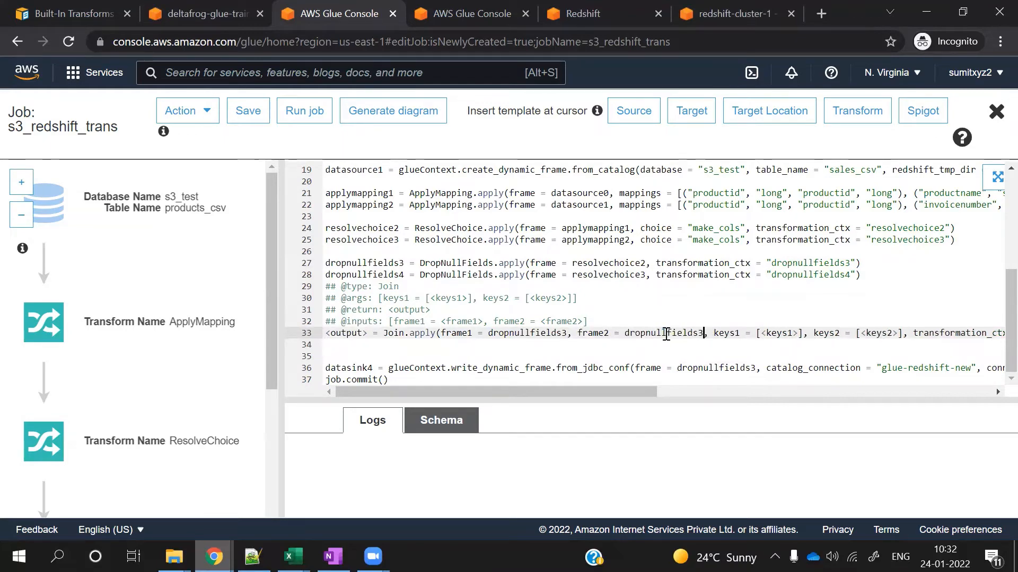
Set both keys1 and keys2 of the Join call to "productid"
left_click_drag(641, 391, 689, 395)
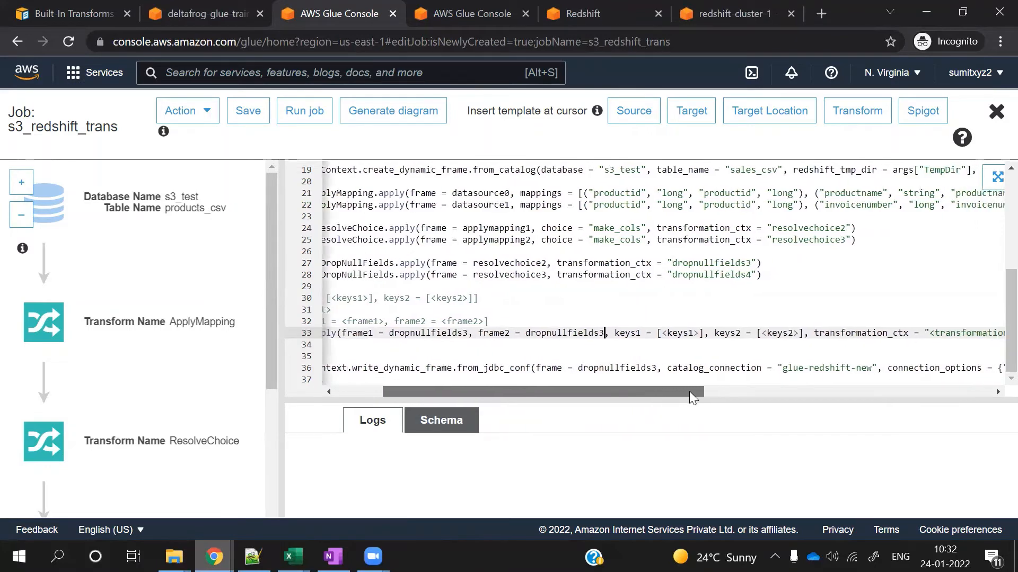
double_click(615, 193)
key("ctrl+c")
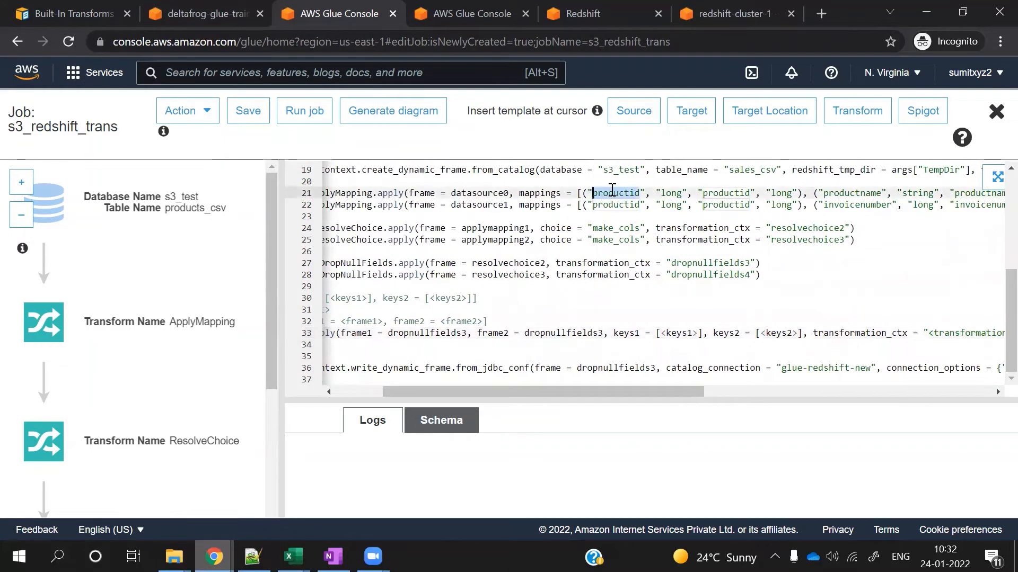
left_click_drag(661, 334, 699, 334)
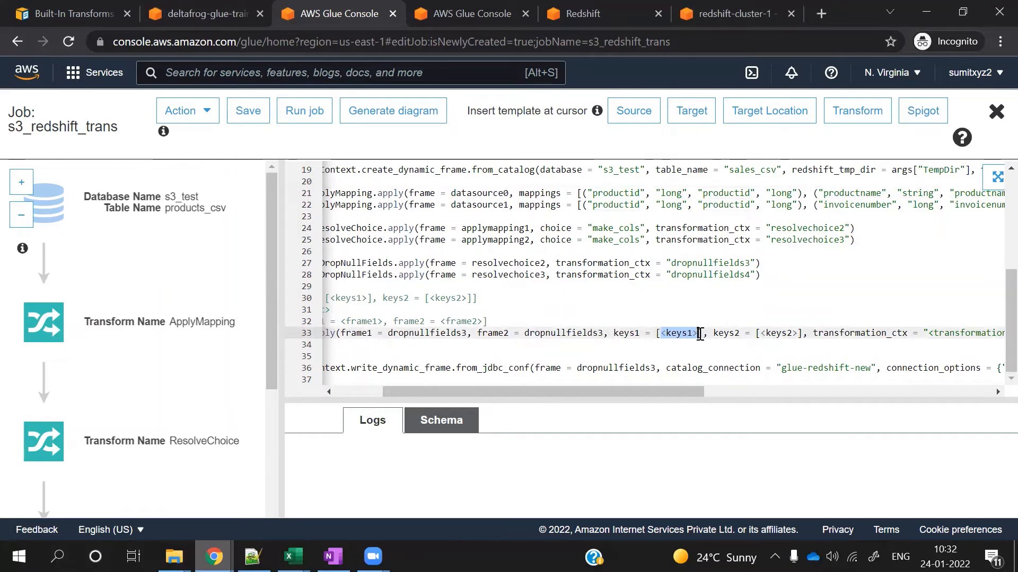
type("\"")
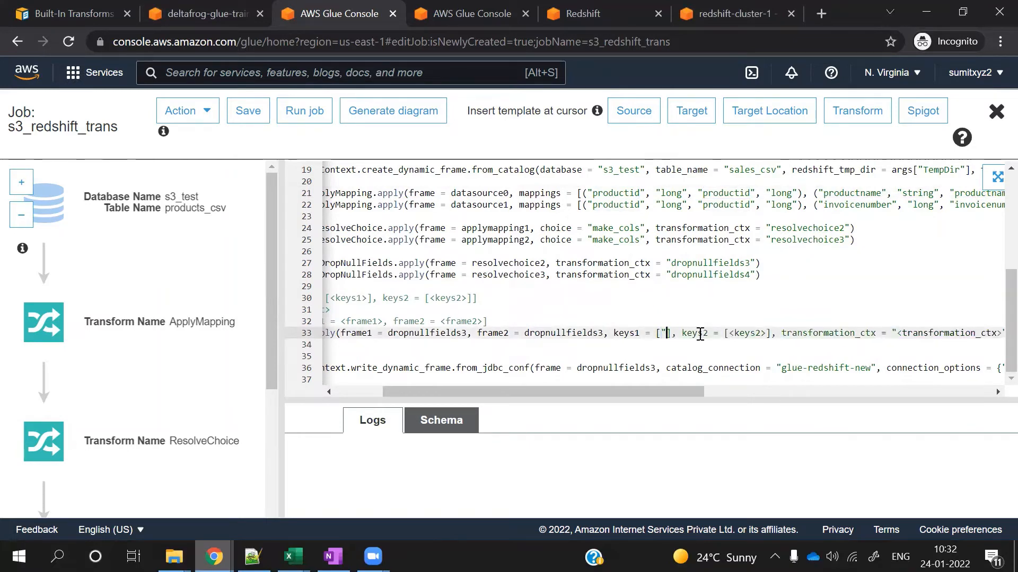
key("ctrl+v")
type("\"")
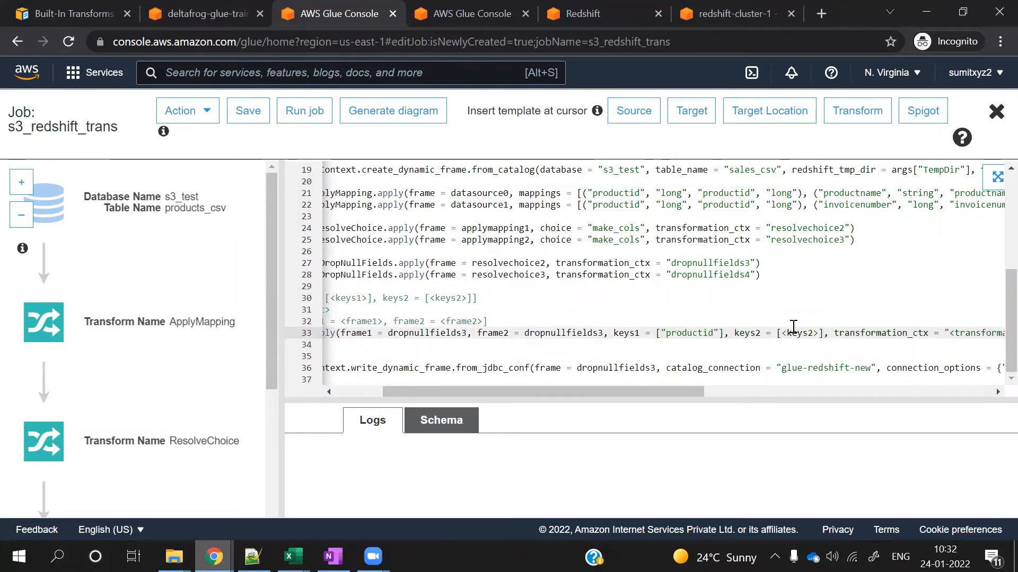
left_click_drag(781, 333, 818, 333)
type("\"")
key("ctrl+v")
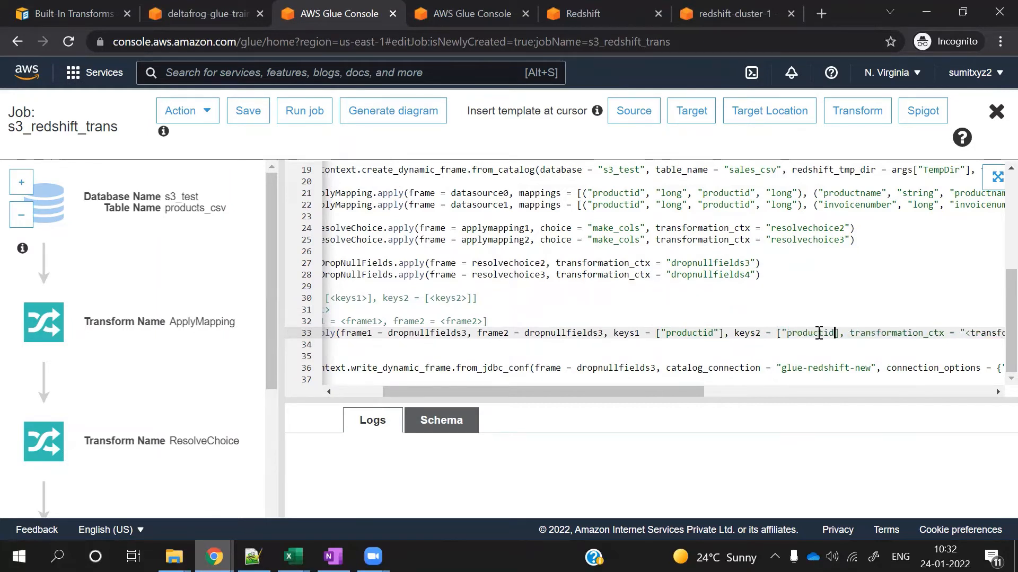
type("\"")
Set the transformation_ctx of the Join call to "result"
left_click_drag(690, 389, 777, 393)
left_click(791, 334)
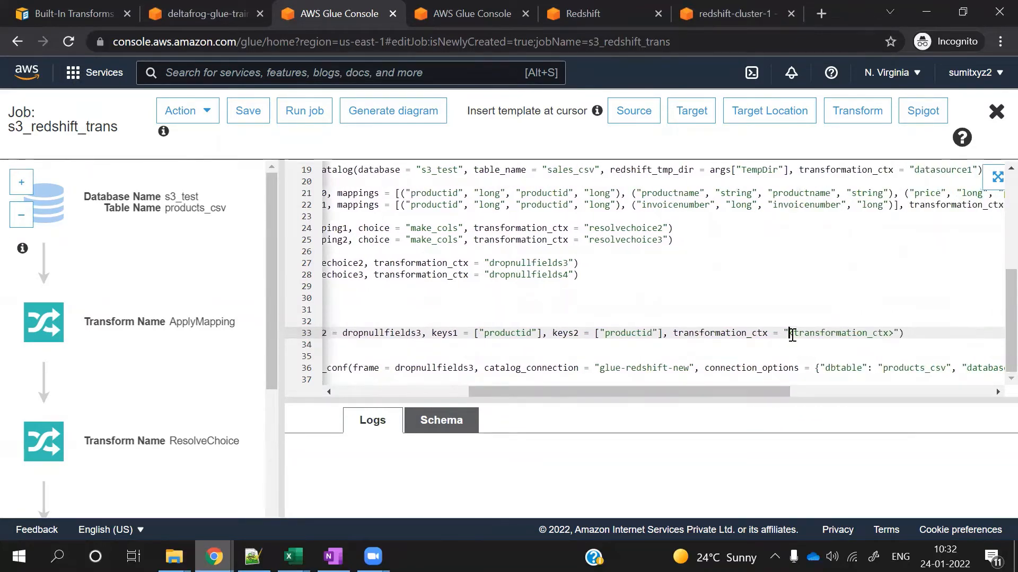
key("BackSpace")
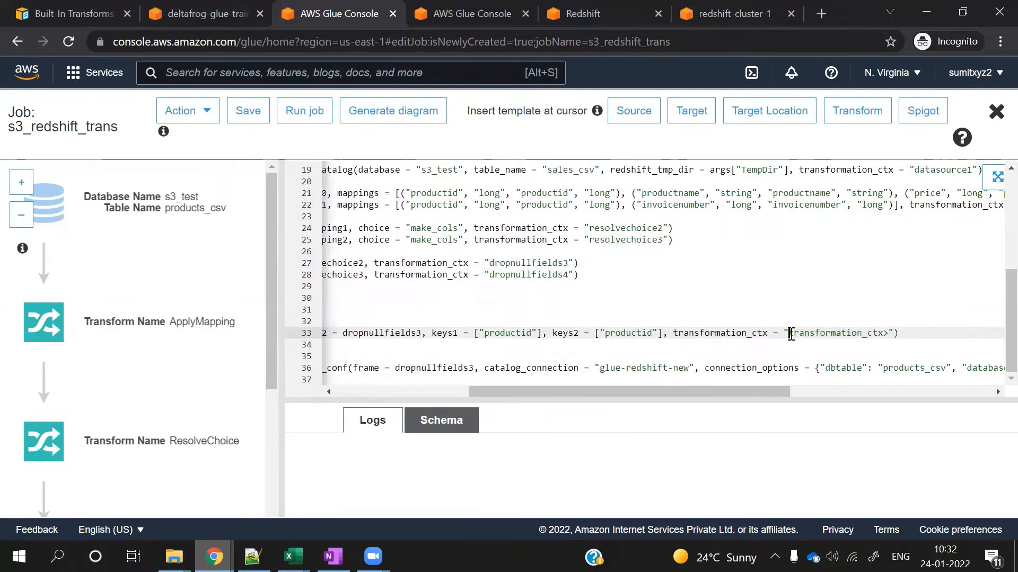
left_click_drag(791, 334, 890, 335)
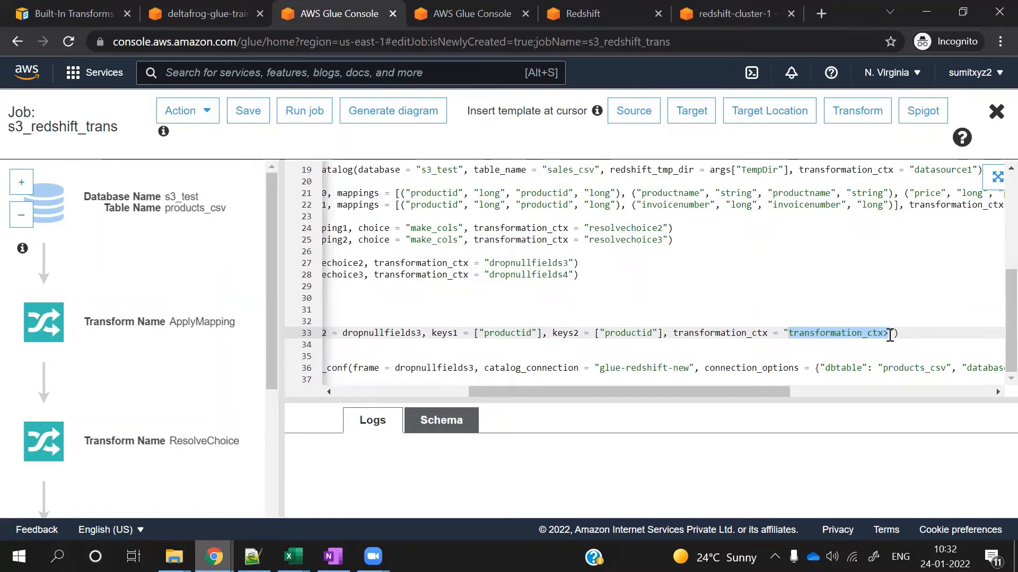
type("result")
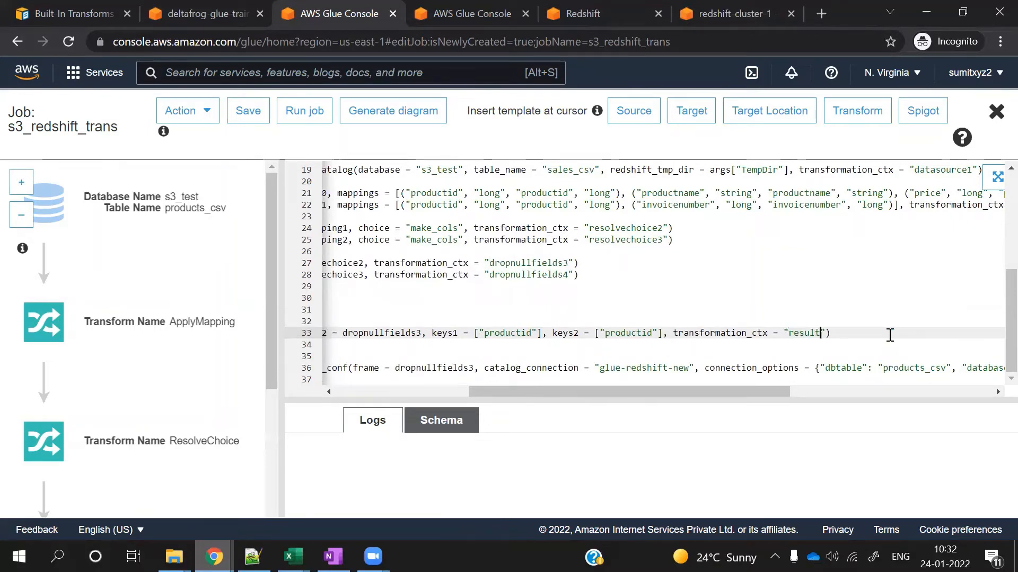
Replace the output placeholder of the Join call with the variable name result
double_click(800, 334)
left_click_drag(723, 392, 509, 408)
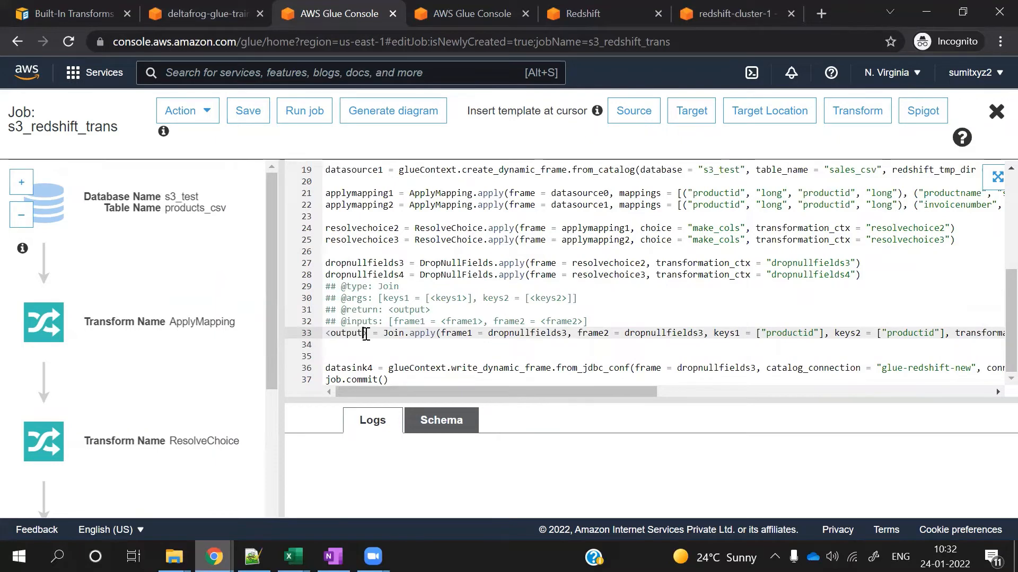
left_click_drag(368, 333, 325, 334)
type("result")
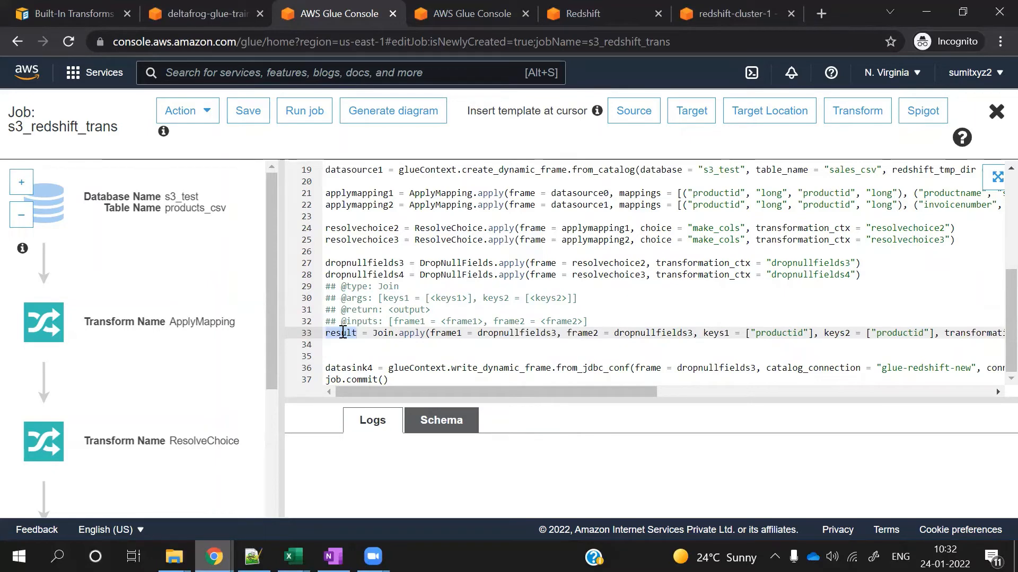
Set the frame argument of the datasink4 write_dynamic_frame call to result
left_click_drag(443, 391, 481, 393)
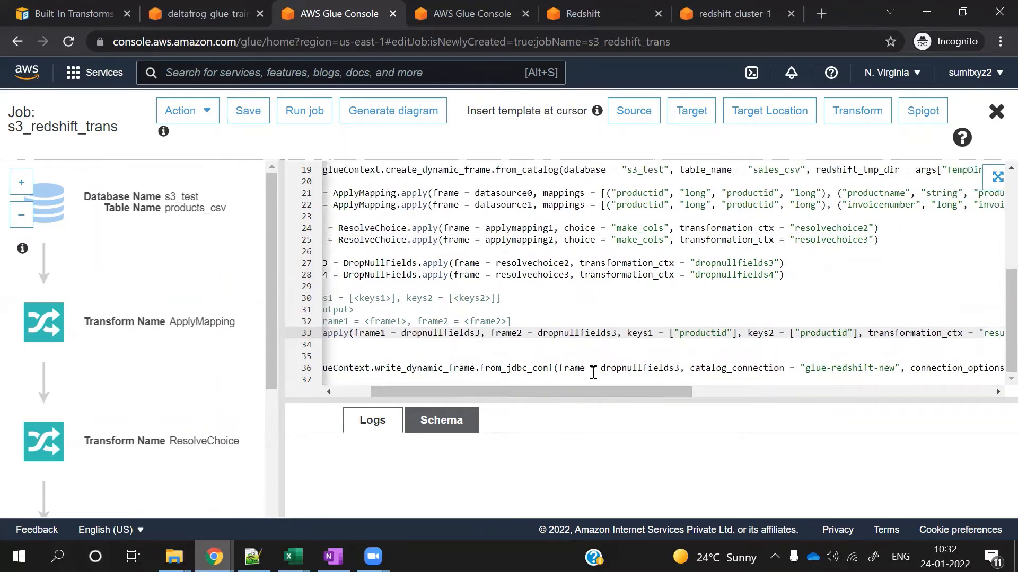
double_click(623, 369)
type("result")
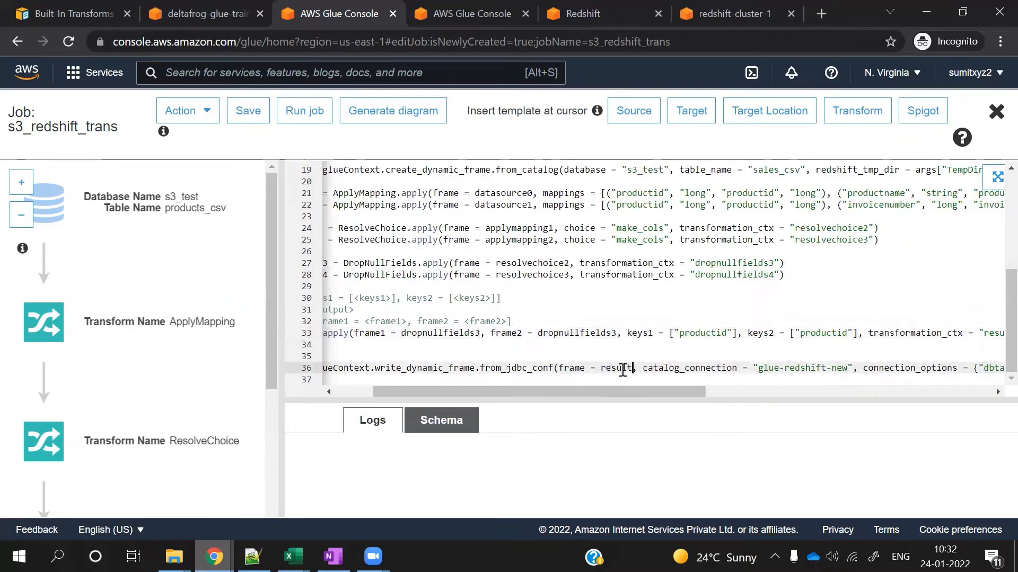
double_click(623, 369)
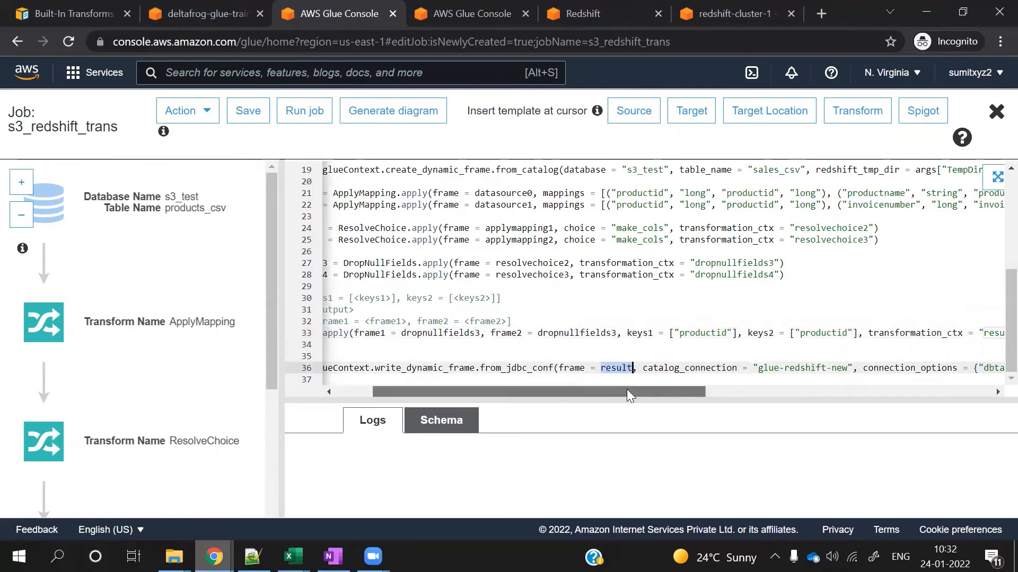
Review the connection_options of the datasink4 write call, including its dbtable and temporary directory arguments, along with the rest of the script
left_click_drag(651, 393, 778, 397)
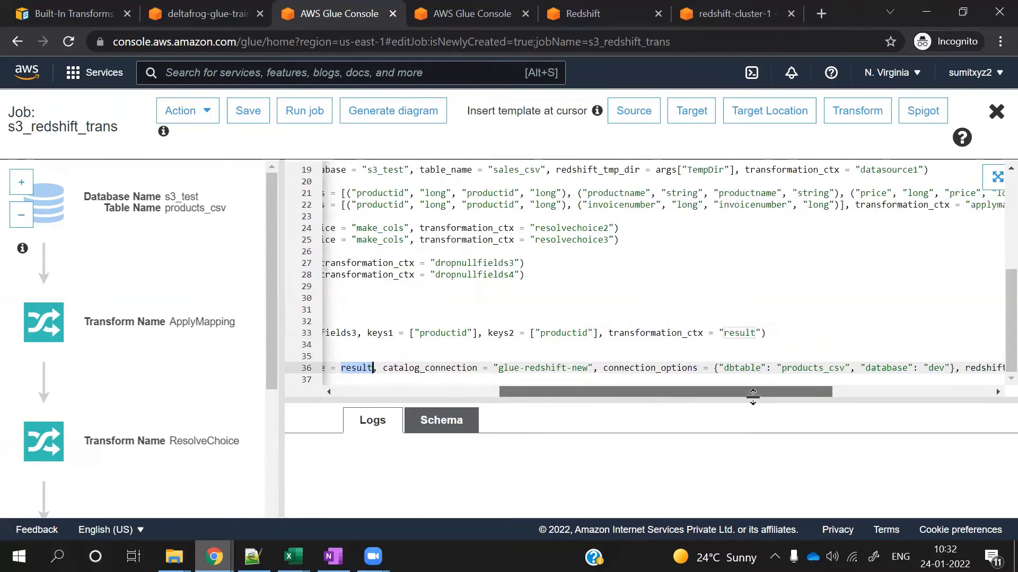
left_click_drag(844, 368, 493, 403)
double_click(852, 368)
double_click(973, 368)
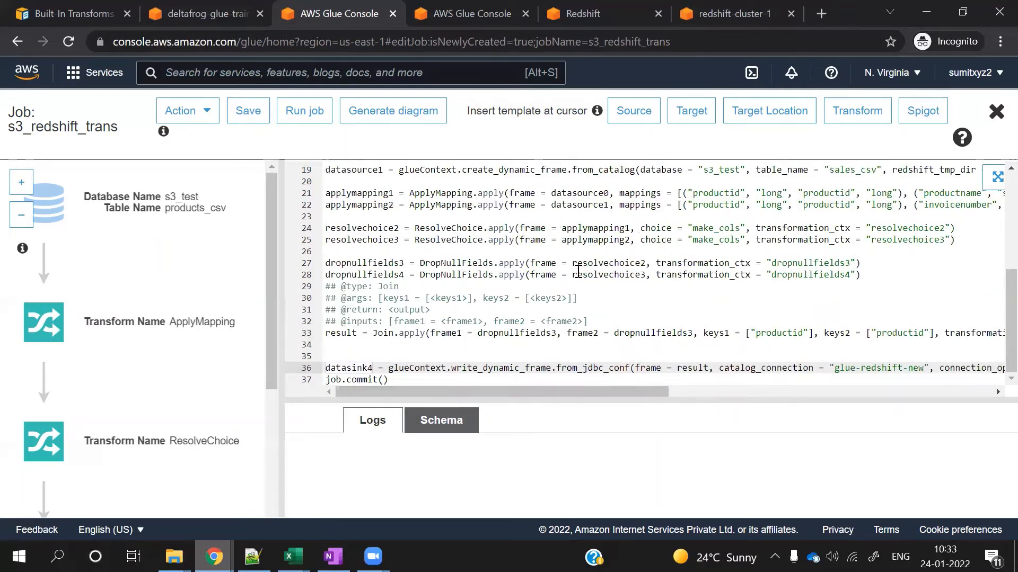
scroll(577, 272, "up", 3)
scroll(577, 271, "down", 3)
Save the s3_redshift_trans job script and run the job without overriding any parameters
left_click(260, 123)
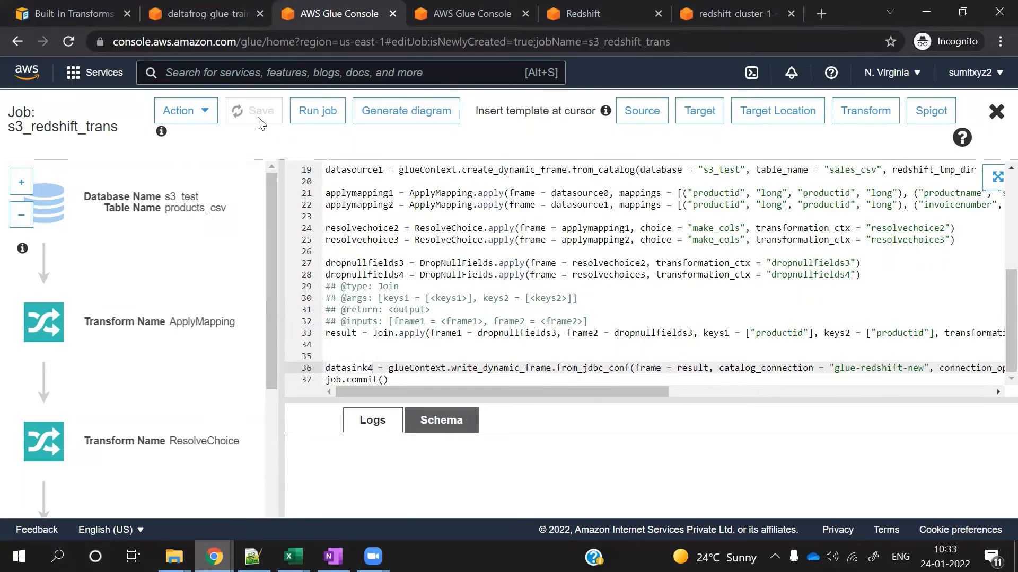
left_click(298, 119)
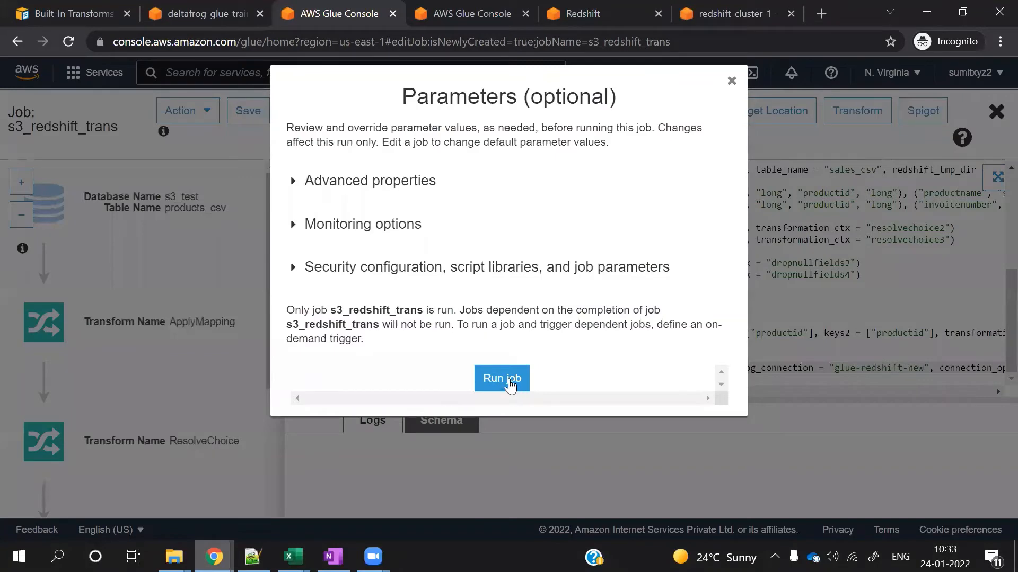
left_click(509, 380)
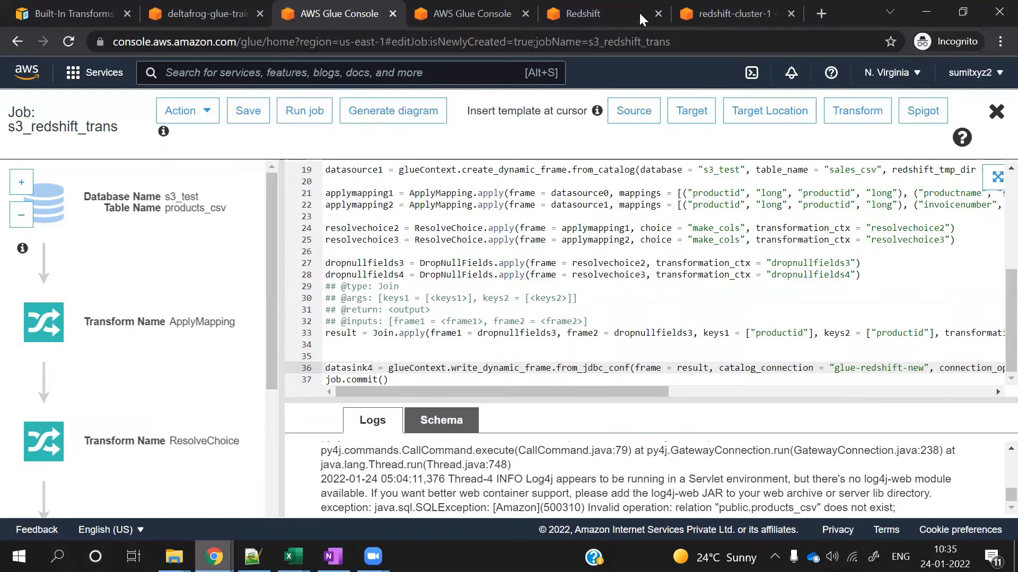
Switch to the Redshift query editor, refresh the resources, and inspect the tables in redshift-cluster-1's dev database under the public schema
left_click(737, 16)
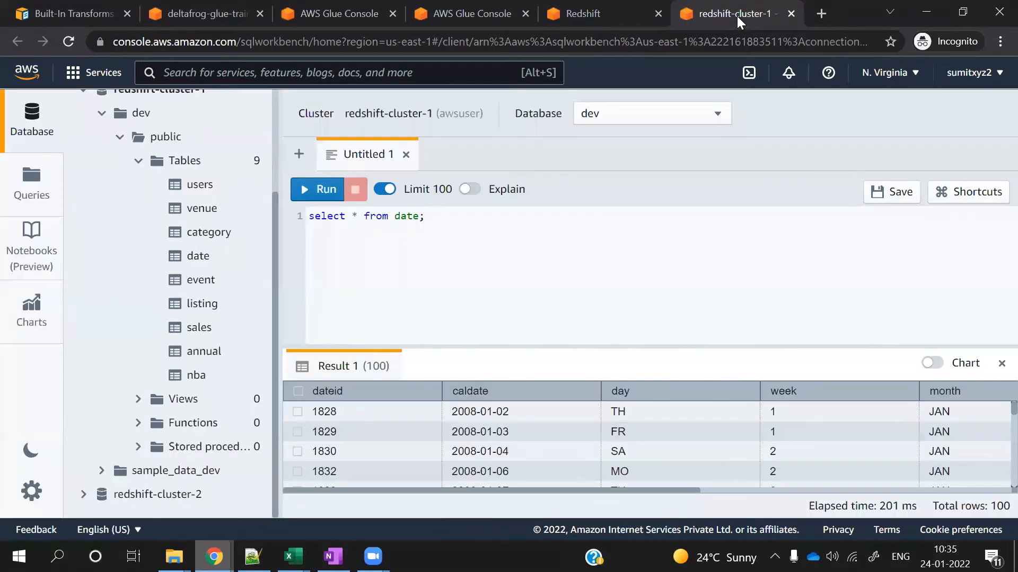
scroll(257, 253, "up", 3)
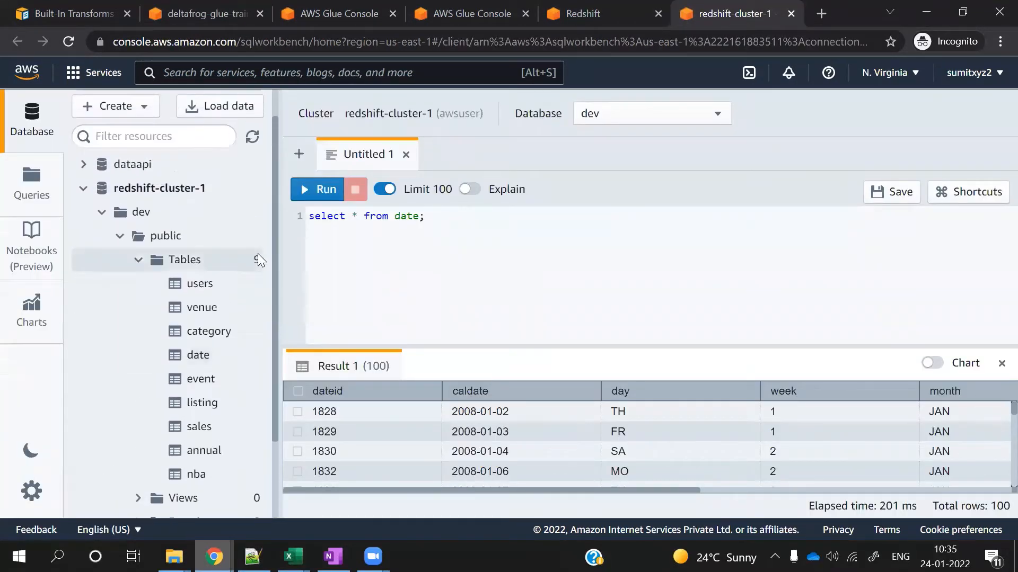
left_click(253, 137)
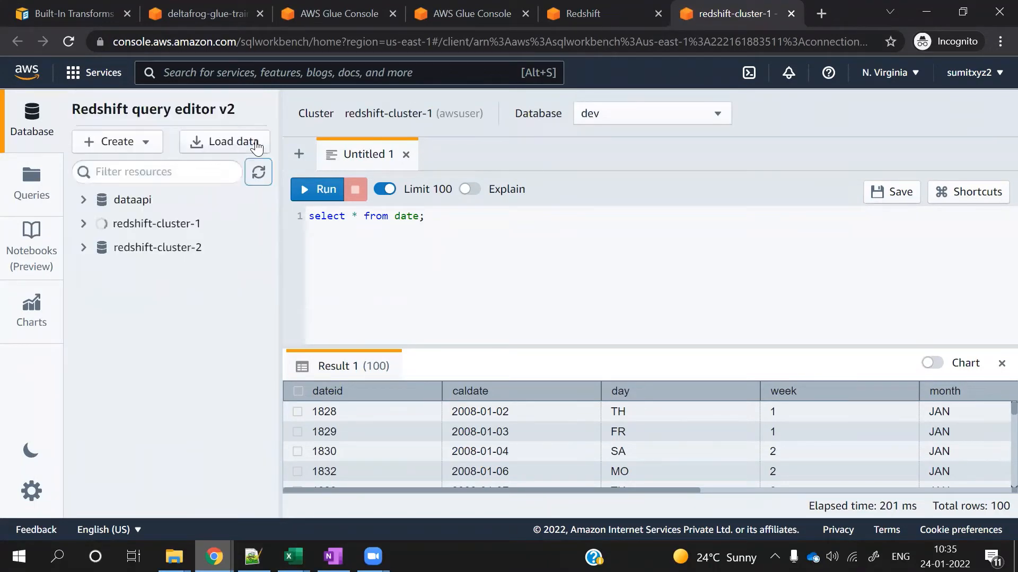
left_click(101, 250)
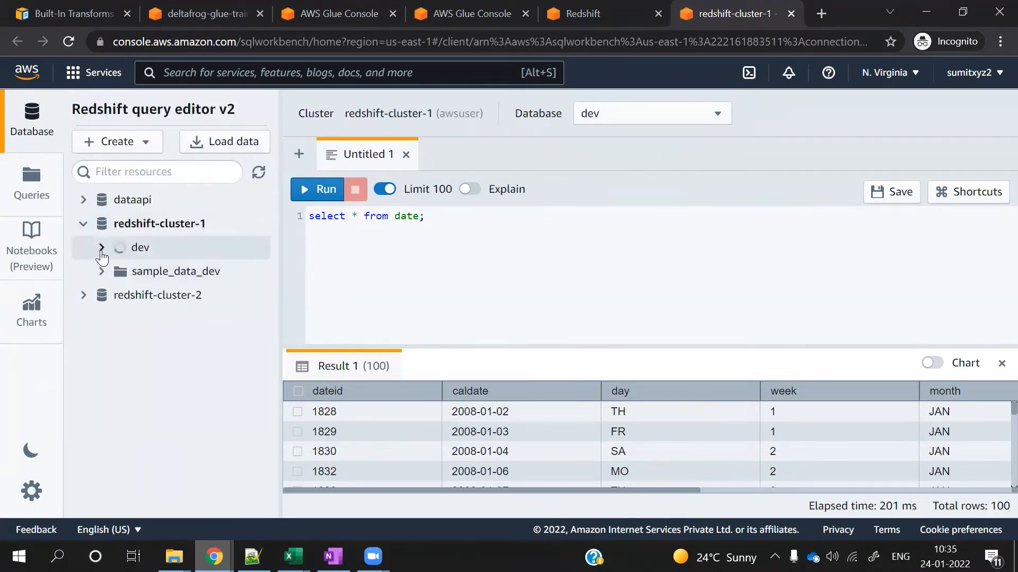
left_click(120, 272)
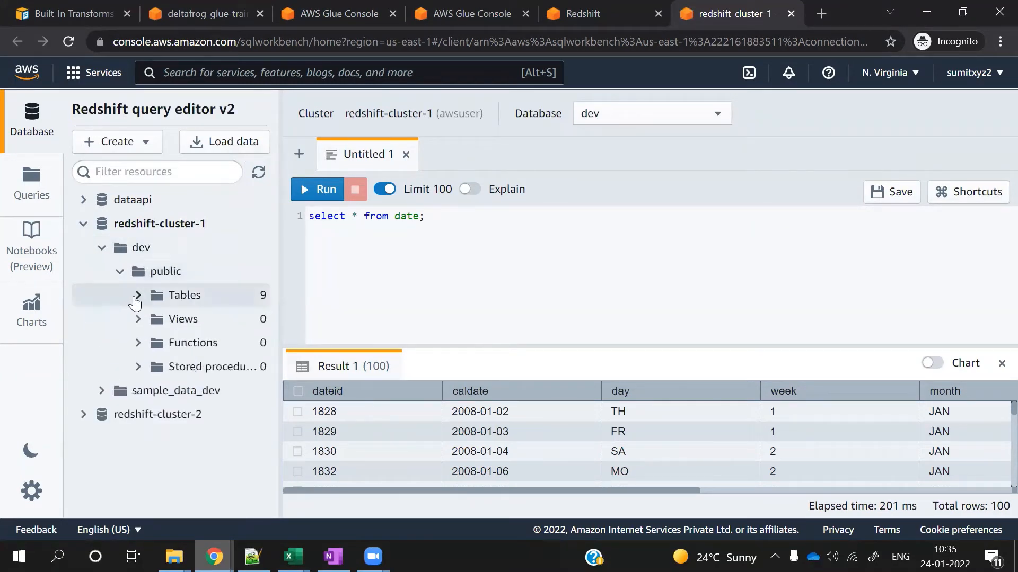
left_click(138, 295)
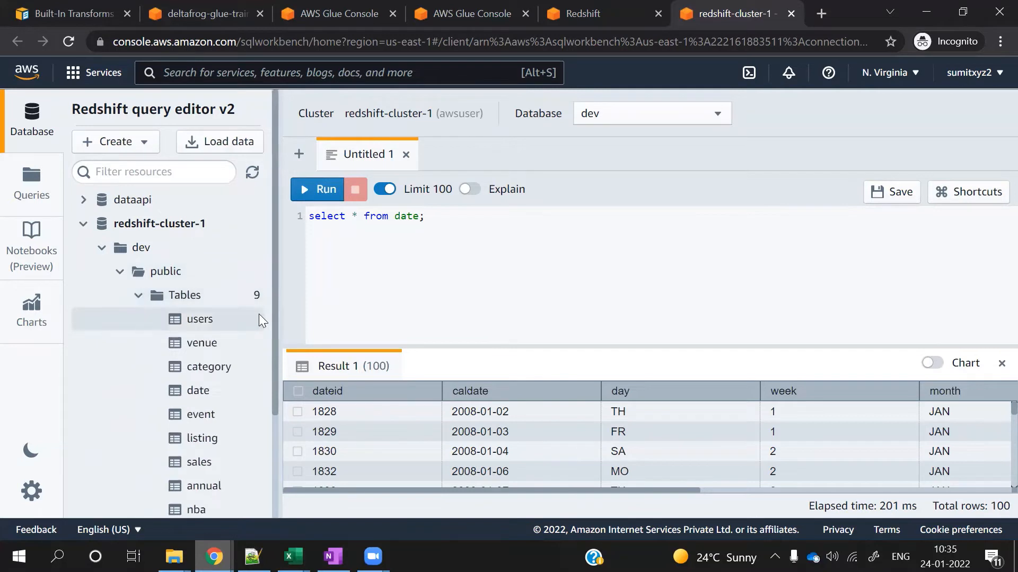
left_click_drag(273, 324, 274, 371)
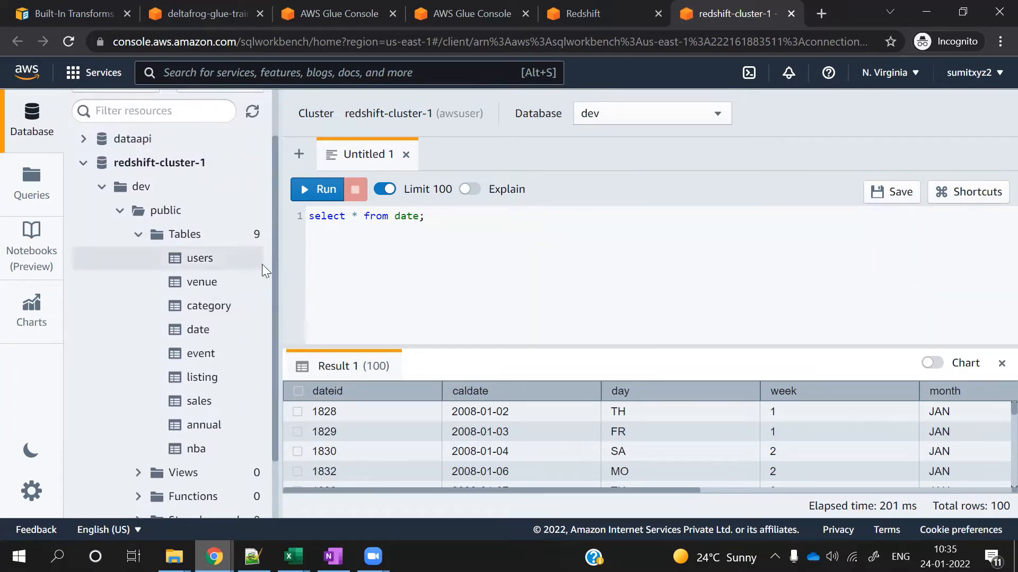
Check the sales_csv catalog schema and the S3 bucket's files, and reread the s3_redshift_trans script in the Glue job editor
left_click(470, 18)
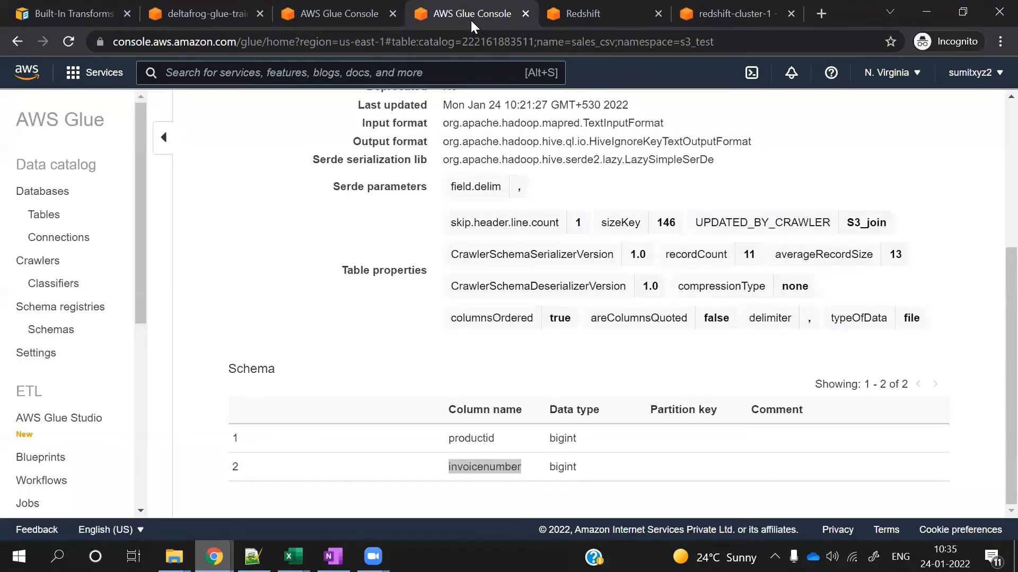
left_click(225, 13)
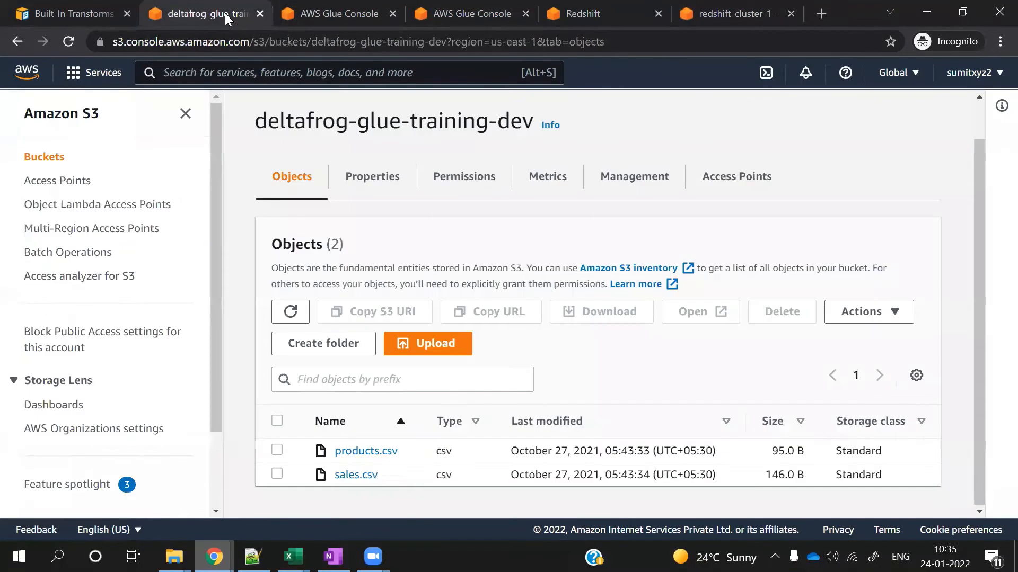
left_click(334, 14)
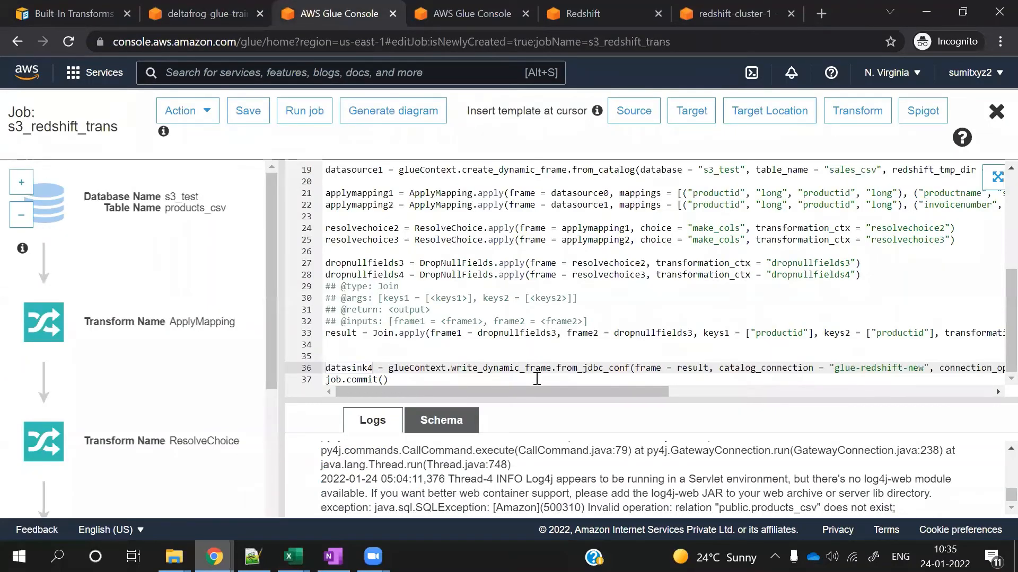
scroll(995, 297, "up", 6)
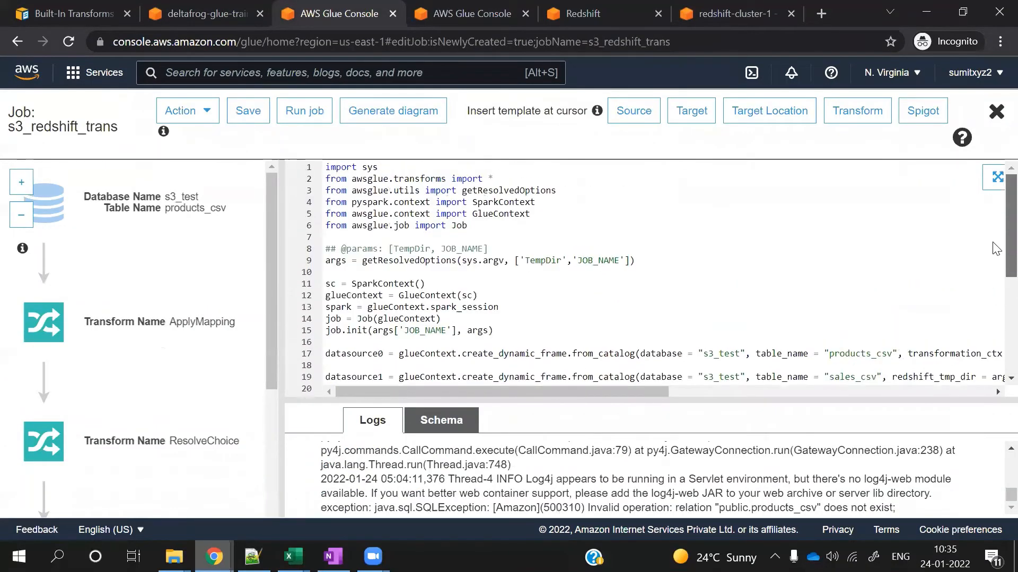
scroll(995, 241, "down", 6)
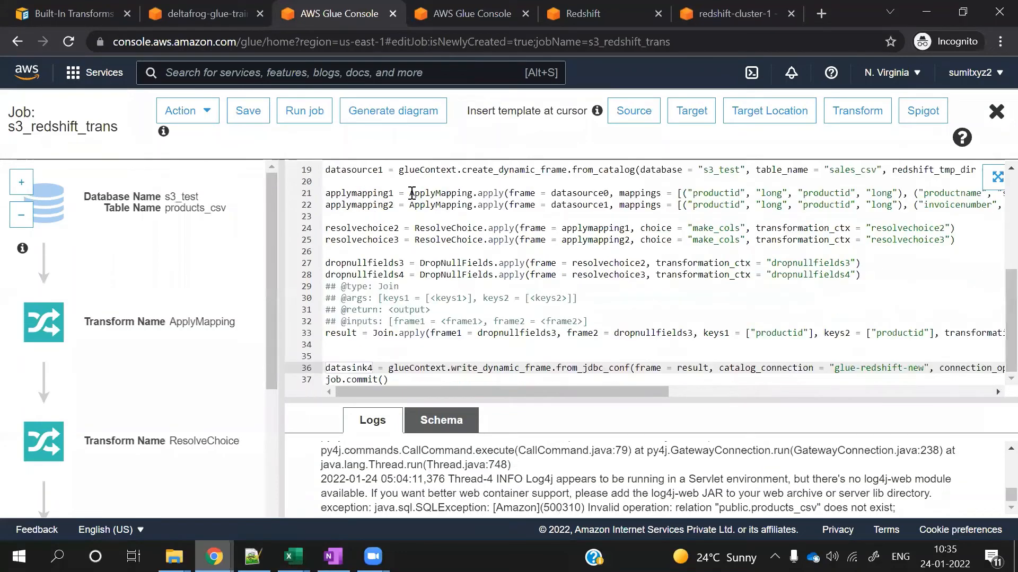
left_click(197, 118)
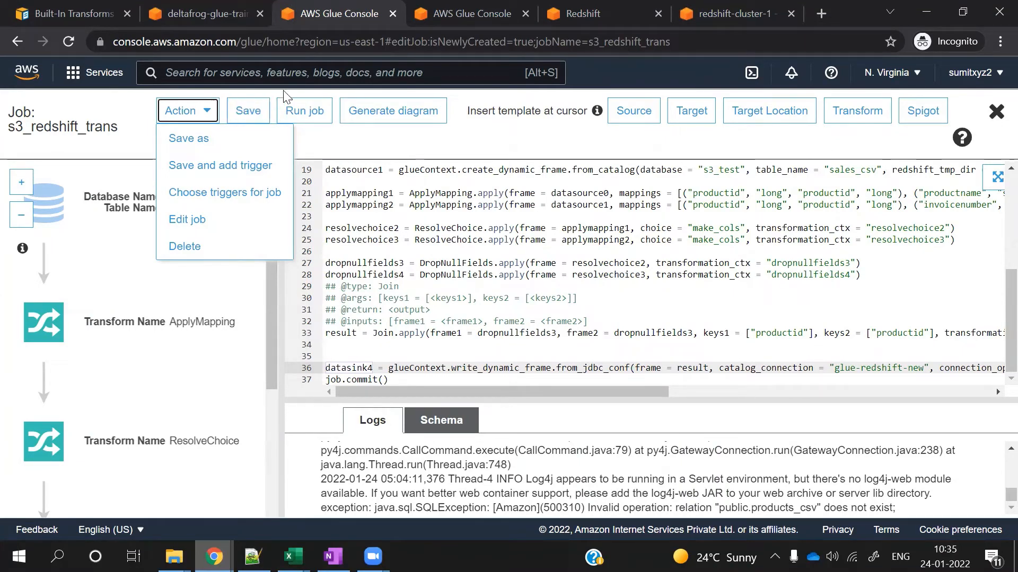
Open the Glue jobs list and examine the run history of the s3_redshift_trans job
left_click(471, 21)
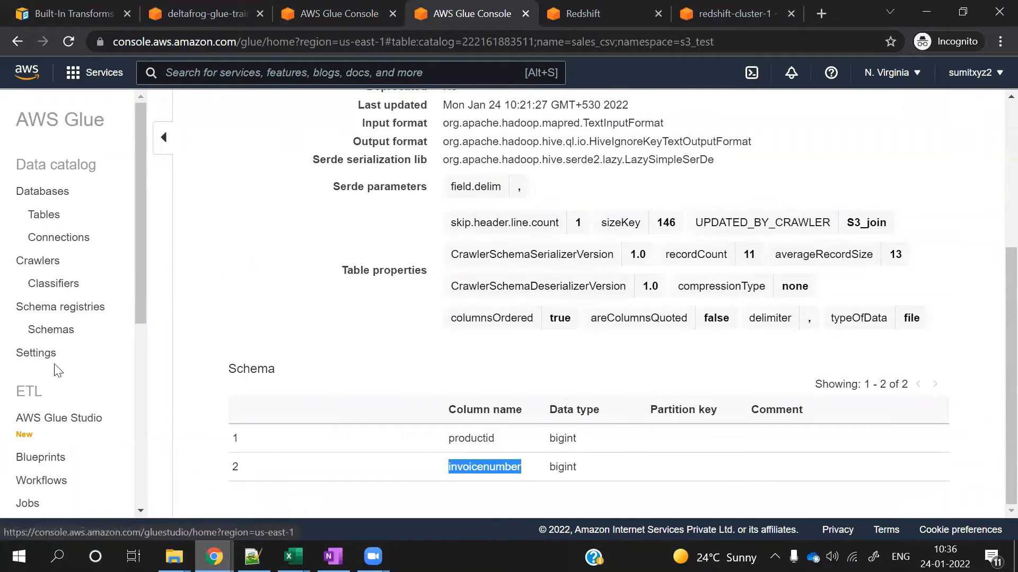
scroll(138, 259, "down", 2)
scroll(136, 389, "down", 4)
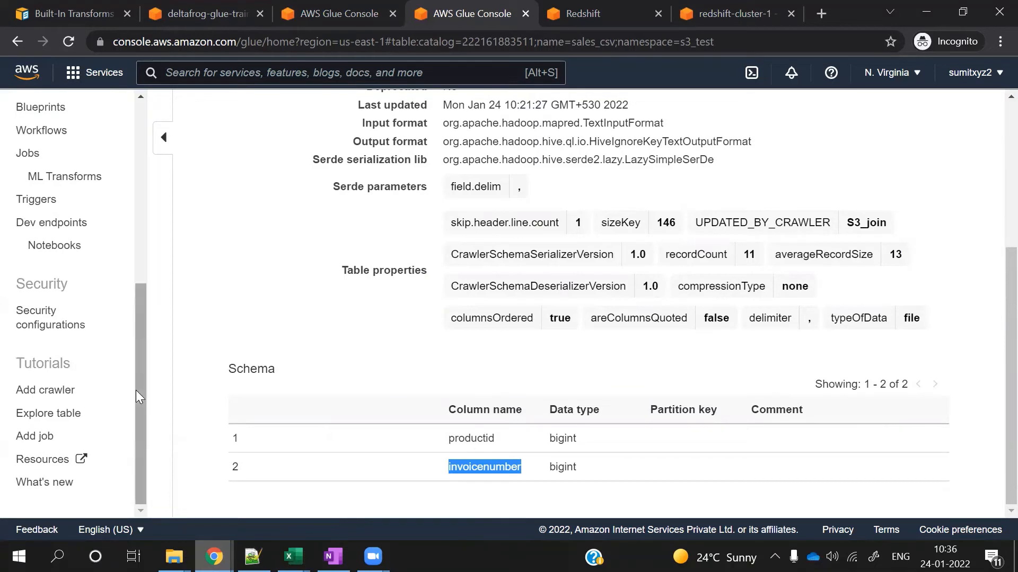
scroll(140, 371, "up", 1)
scroll(144, 350, "up", 2)
left_click(35, 271)
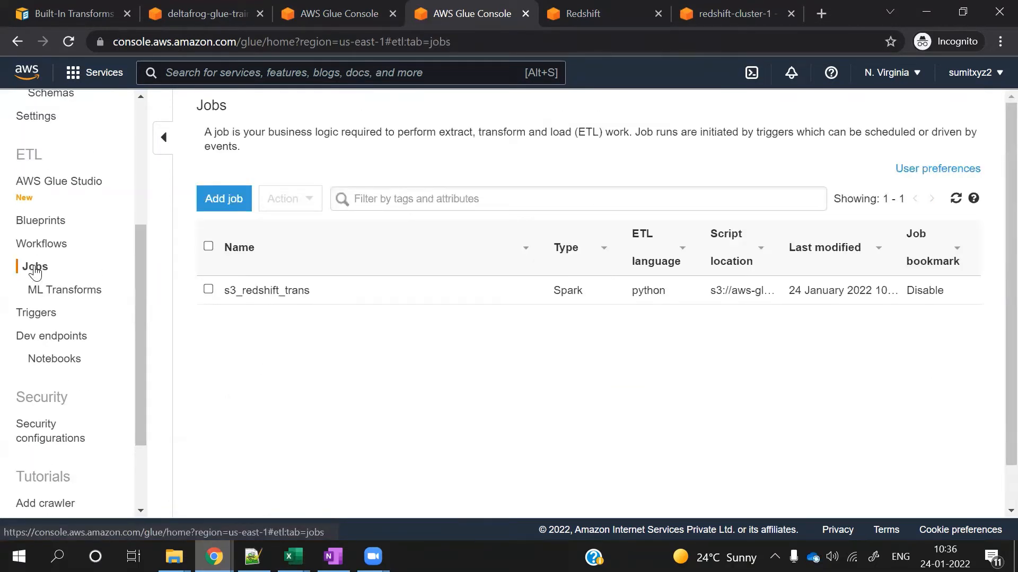
left_click(208, 290)
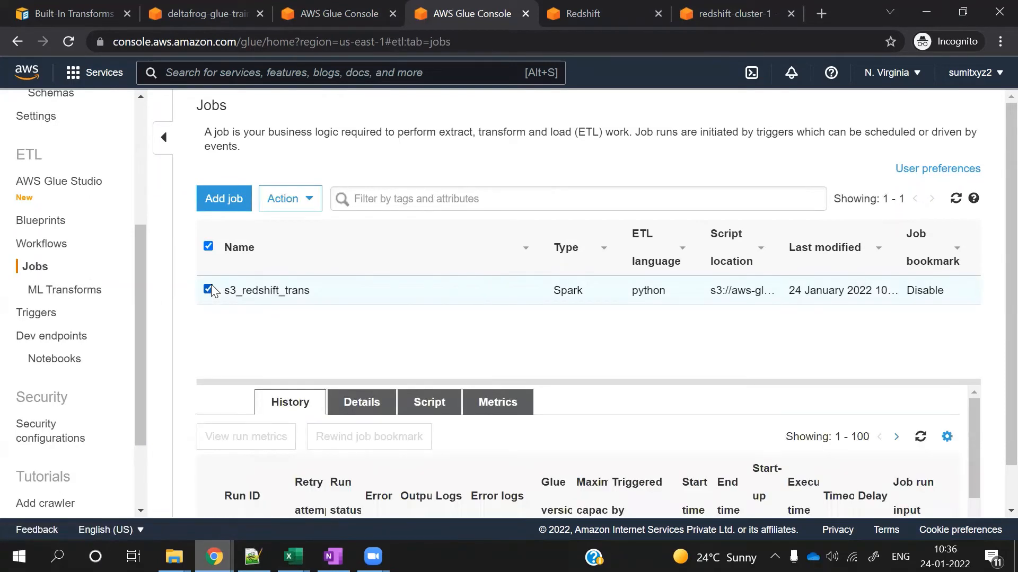
scroll(424, 339, "down", 1)
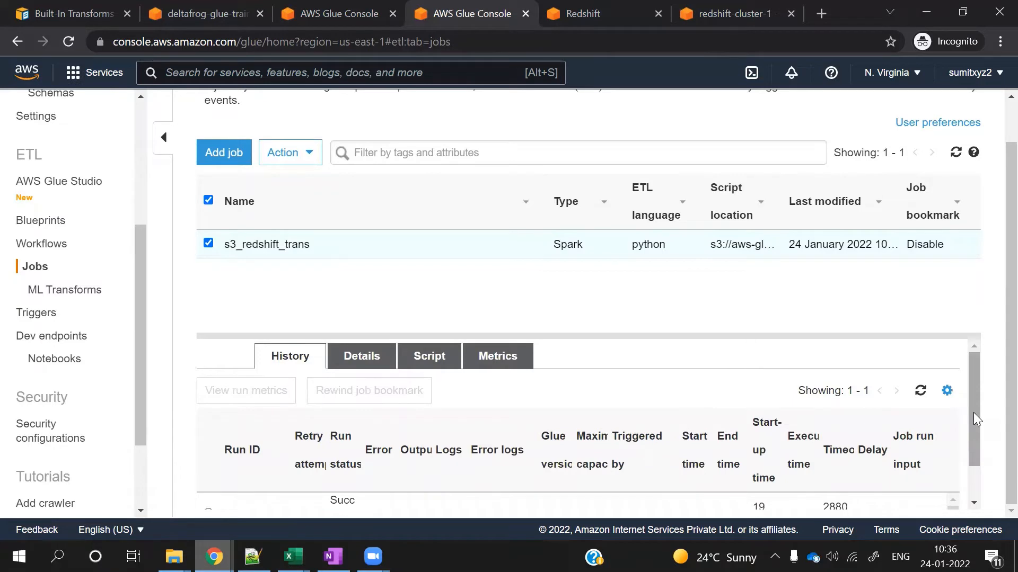
left_click_drag(973, 413, 971, 462)
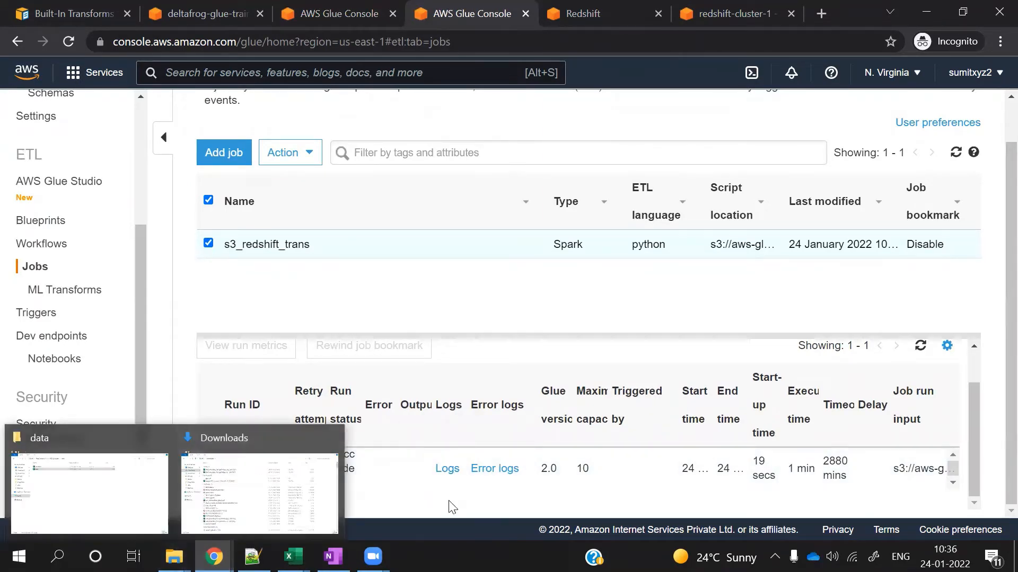
Return to the s3_redshift_trans script and examine the join's result variable and the dbtable target in the datasink4 write call
left_click(725, 9)
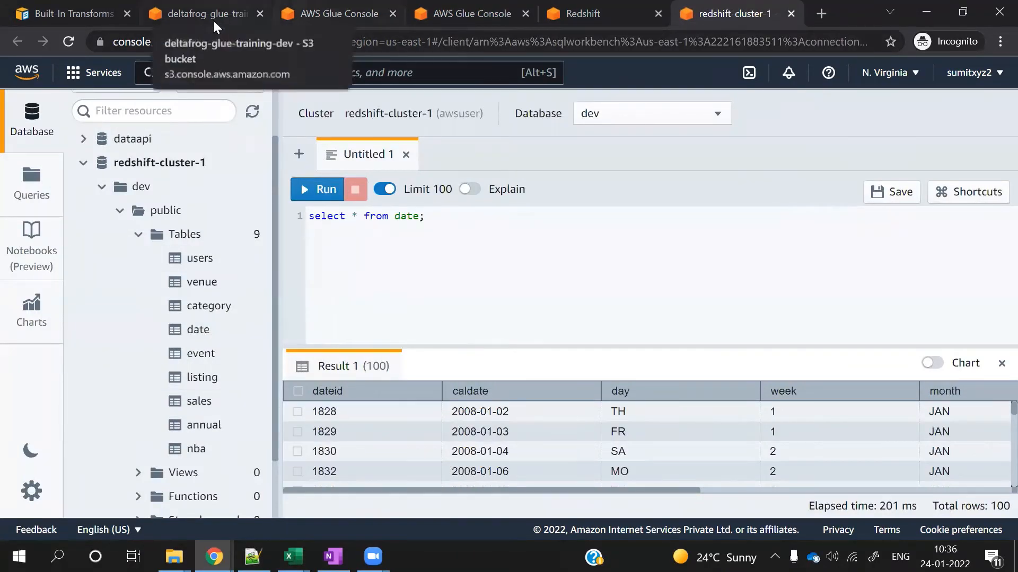
left_click(346, 9)
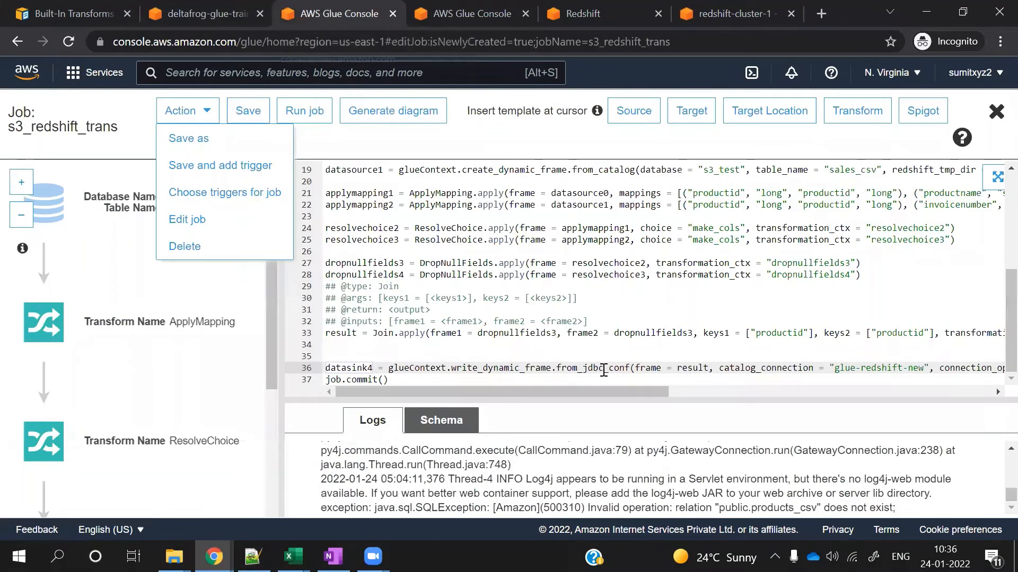
left_click(602, 393)
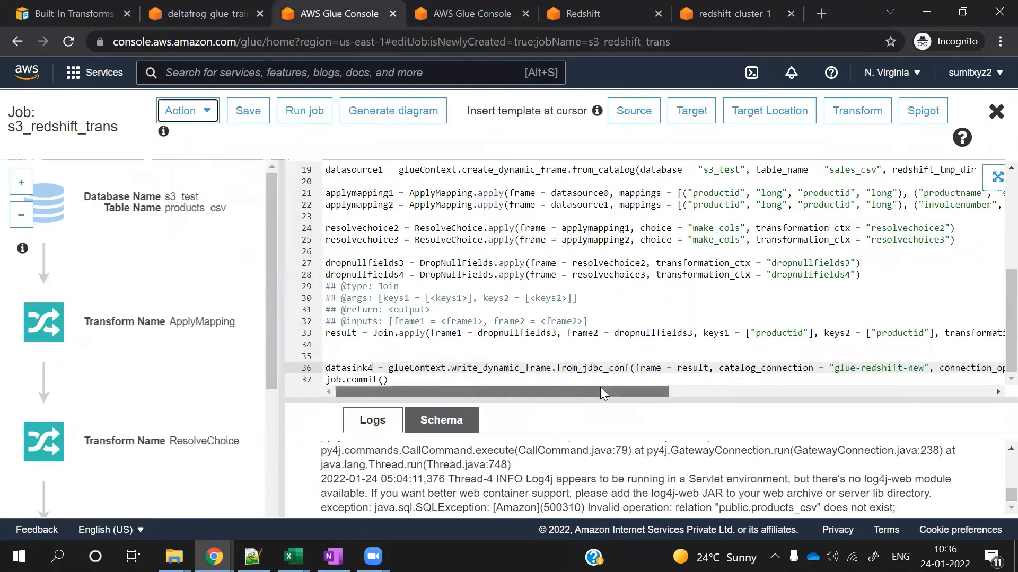
left_click_drag(601, 390, 512, 390)
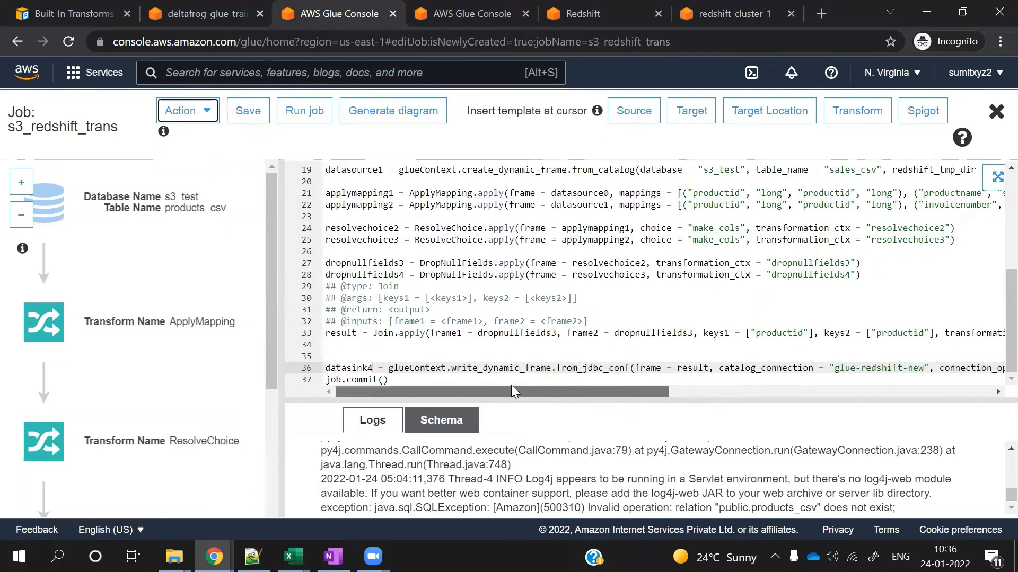
double_click(340, 333)
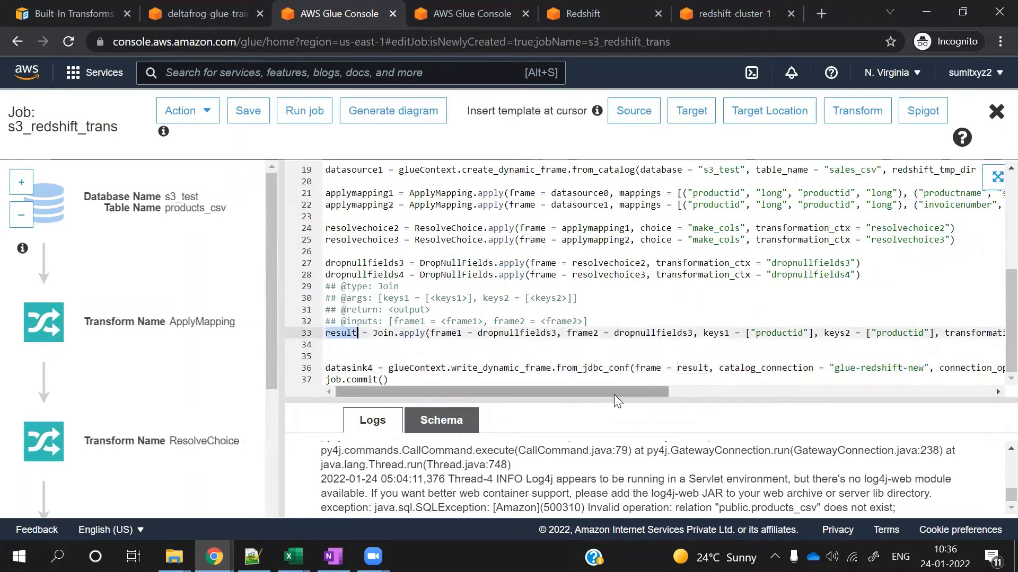
left_click_drag(614, 394, 786, 392)
double_click(768, 368)
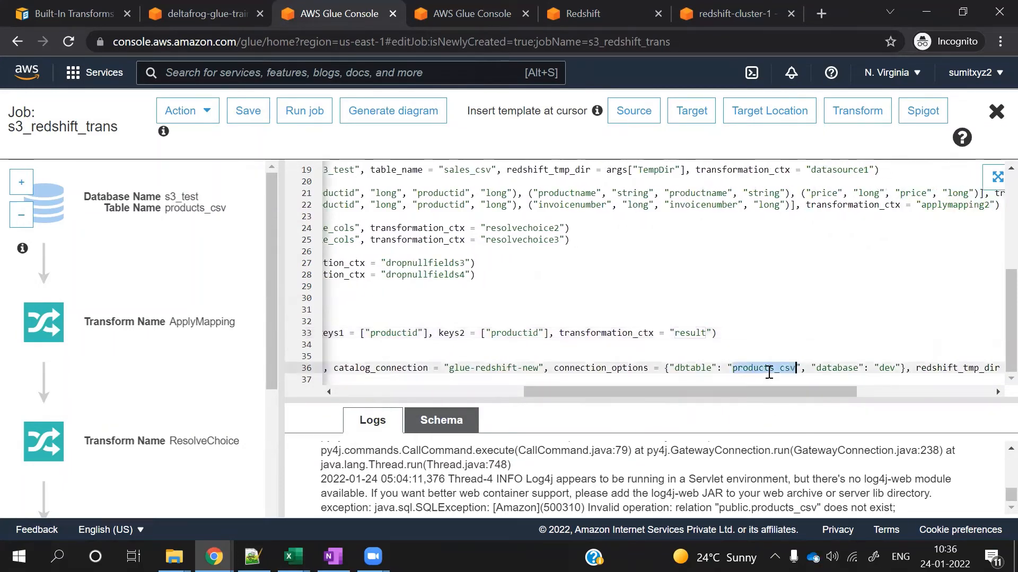
left_click_drag(788, 389, 950, 382)
Switch to the Redshift query editor v2, refresh the resources, and look through the tables in the dev database's public schema
left_click(699, 13)
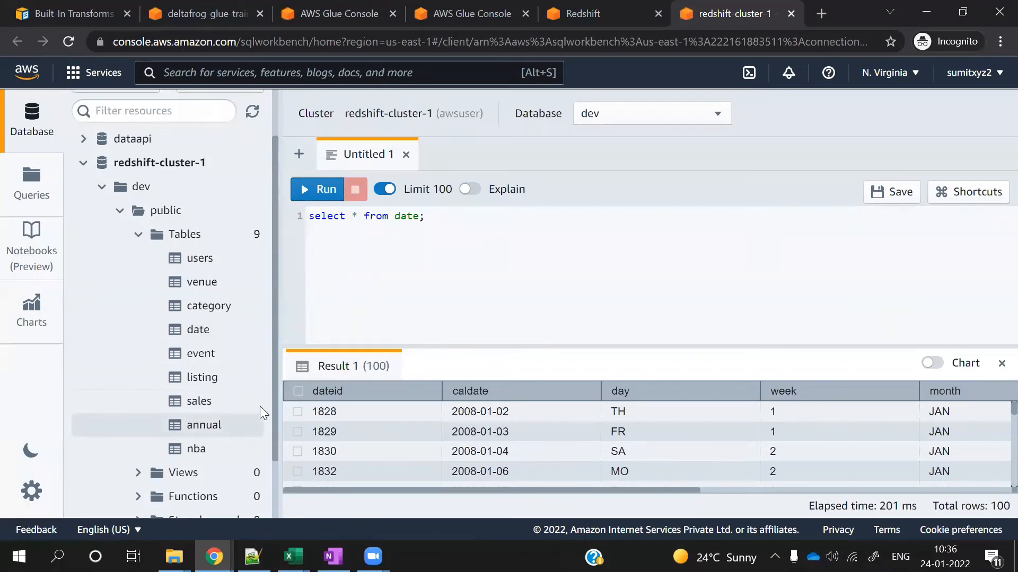
left_click_drag(278, 366, 273, 399)
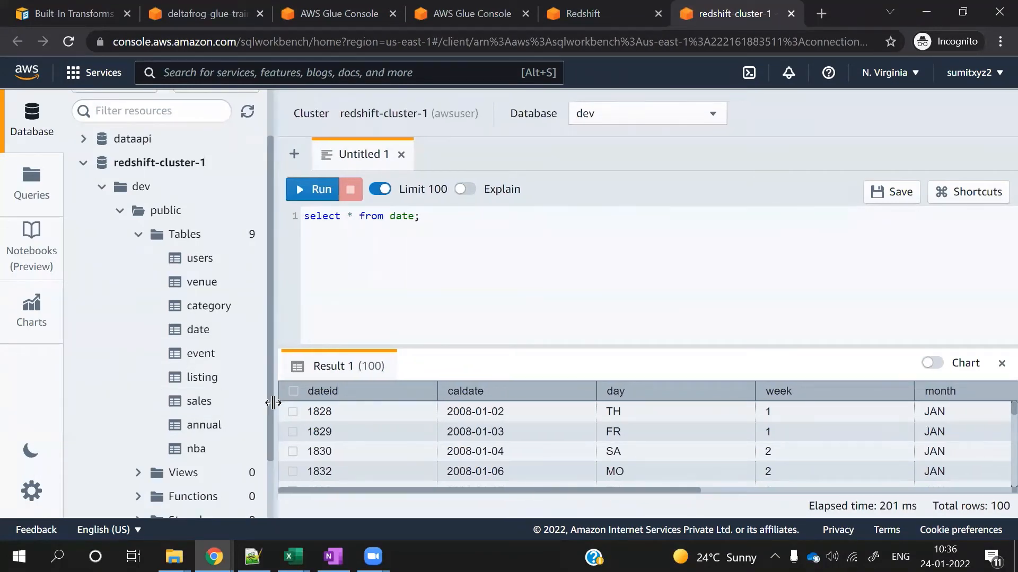
left_click(248, 114)
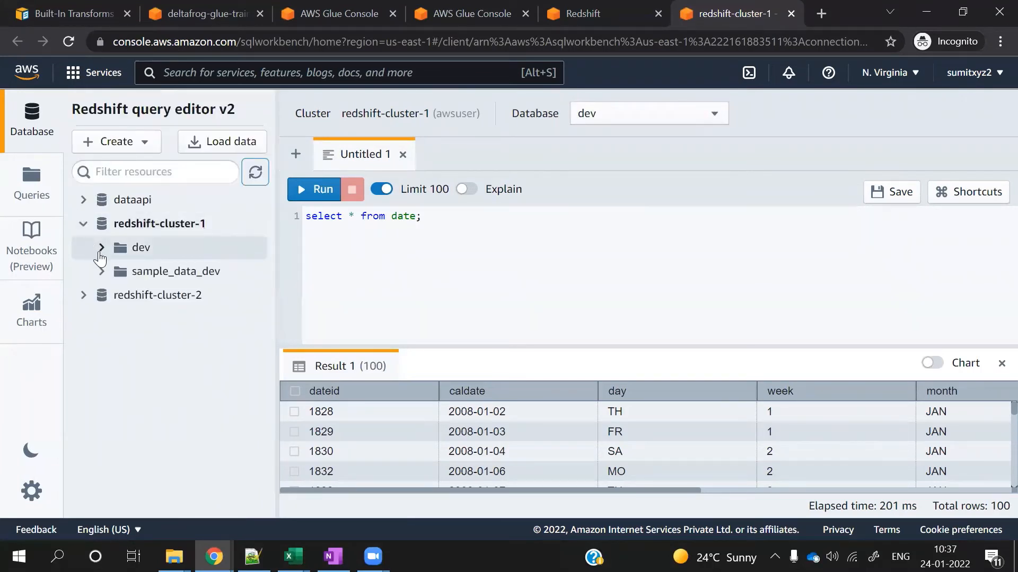
left_click(100, 252)
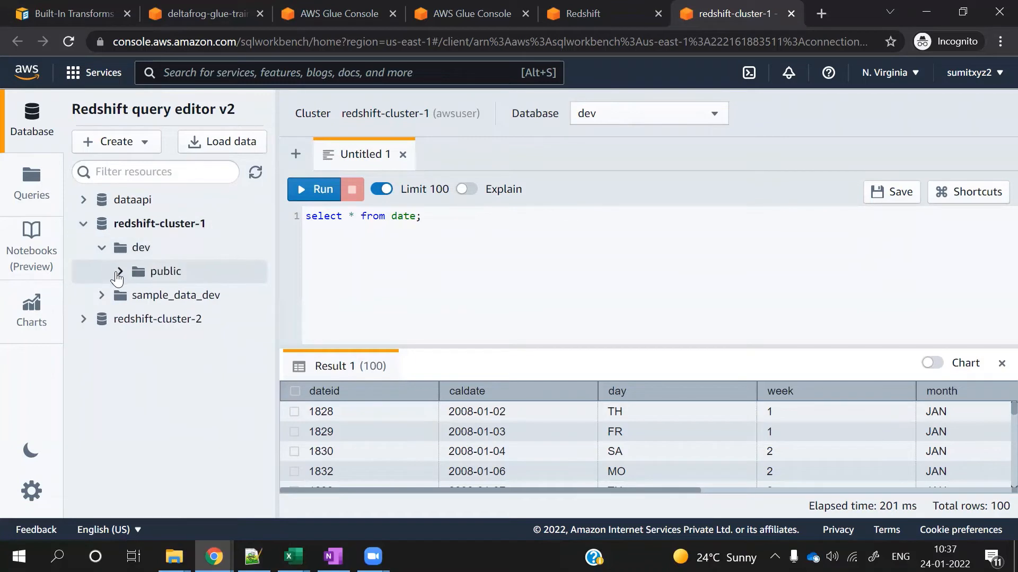
left_click(120, 273)
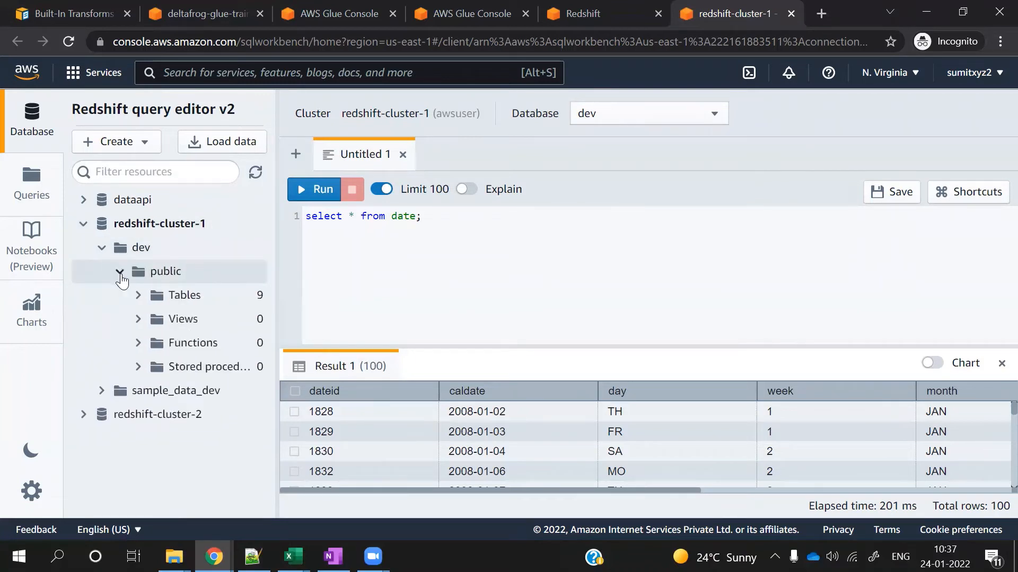
left_click(138, 296)
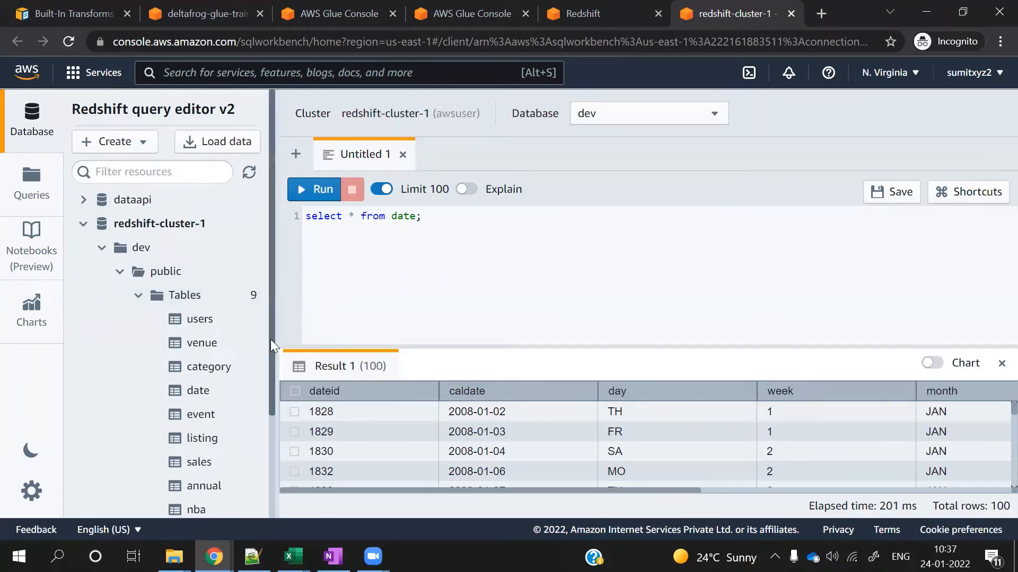
left_click_drag(271, 339, 275, 444)
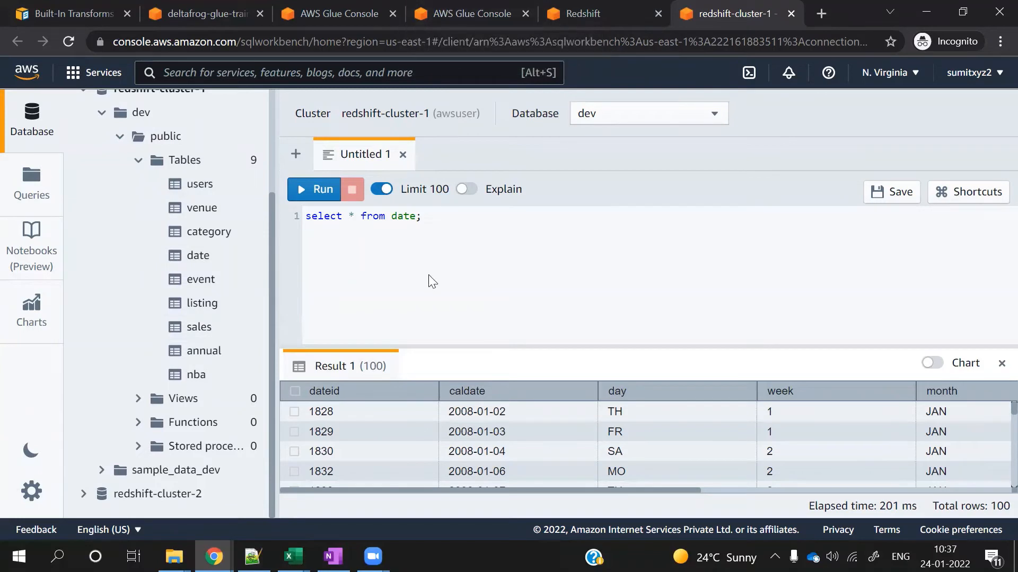
Reselect the dev database for the query, refresh the resources again, and expand dev and its public schema
left_click(715, 117)
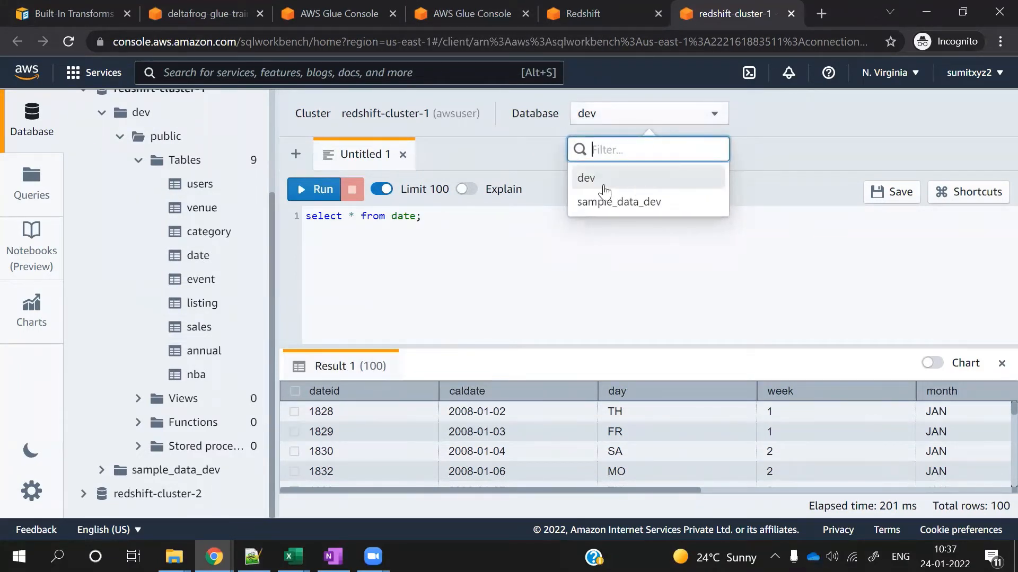
left_click(599, 184)
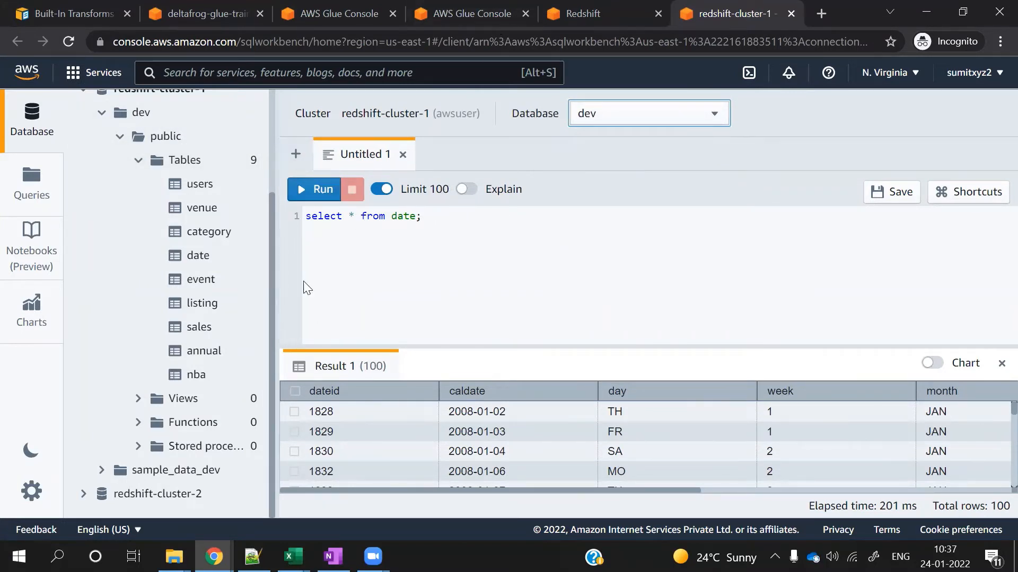
left_click_drag(269, 297, 279, 200)
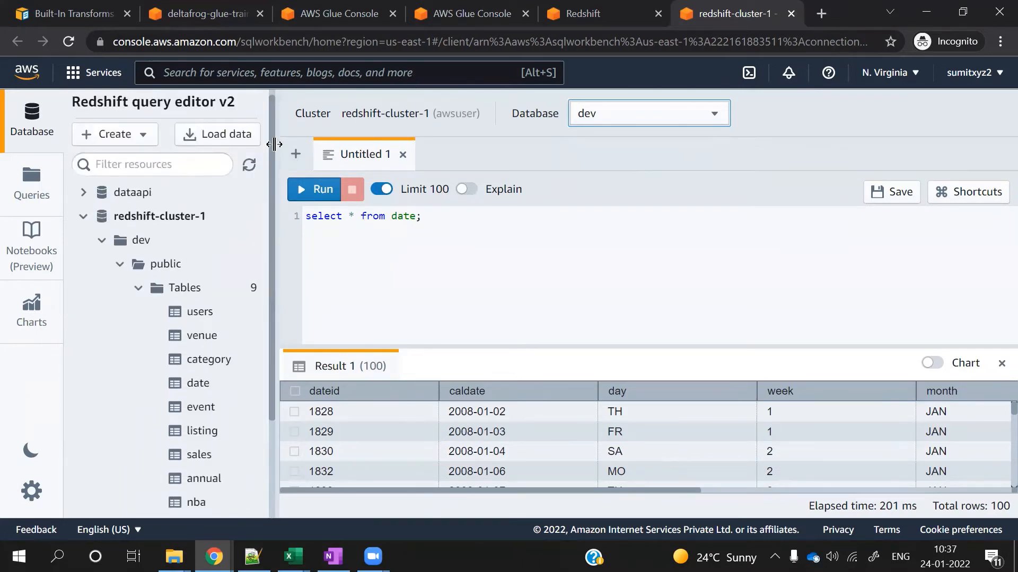
left_click(250, 166)
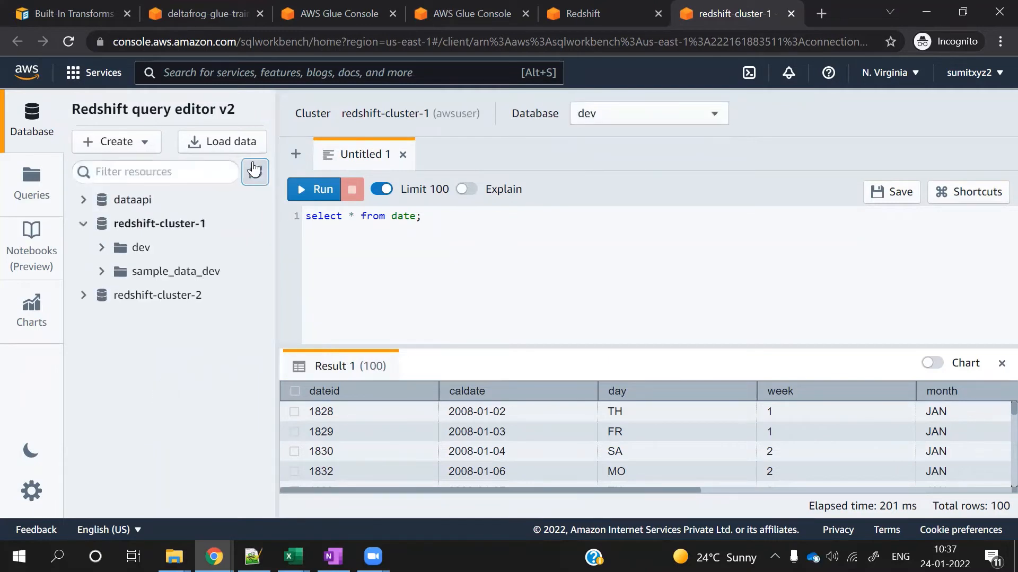
left_click(102, 248)
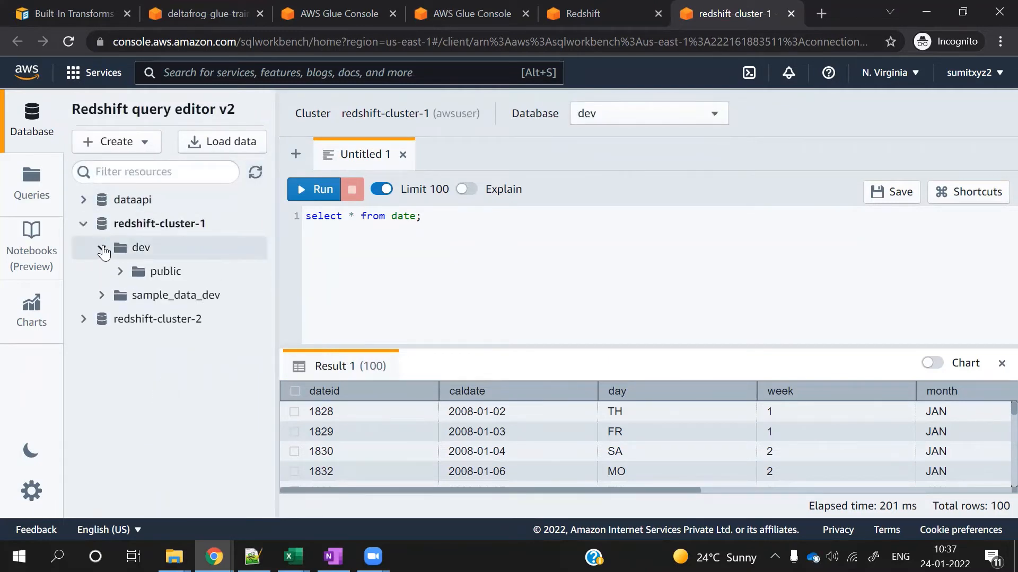
left_click(124, 282)
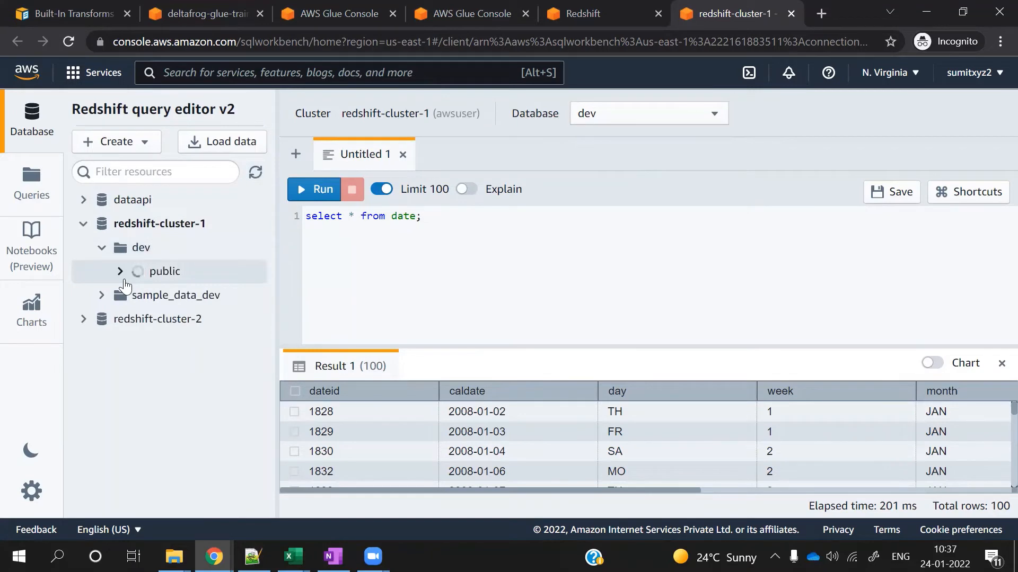
From the Glue jobs list, open the CloudWatch output log stream of the s3_redshift_trans job run
left_click(339, 15)
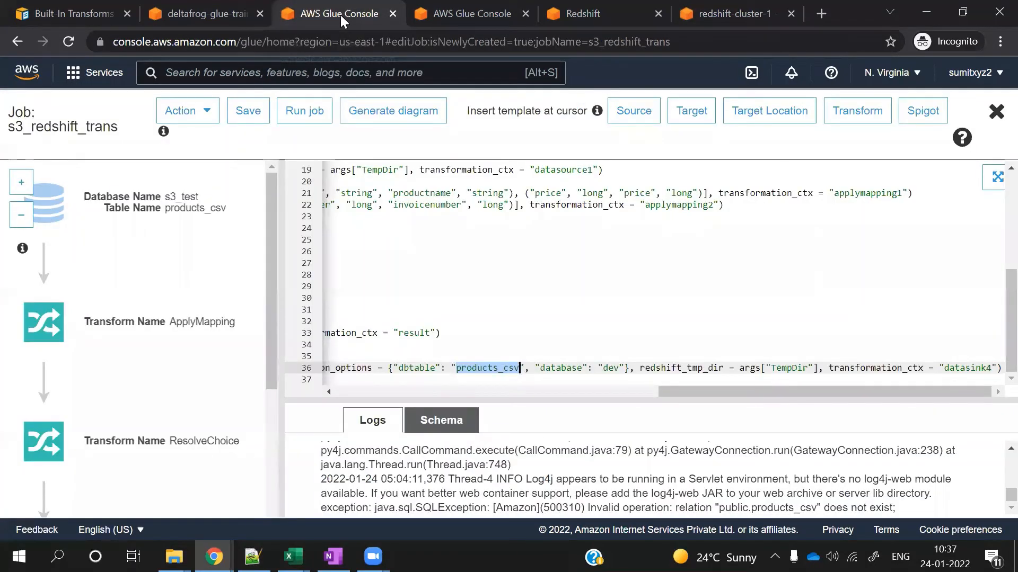
left_click(221, 13)
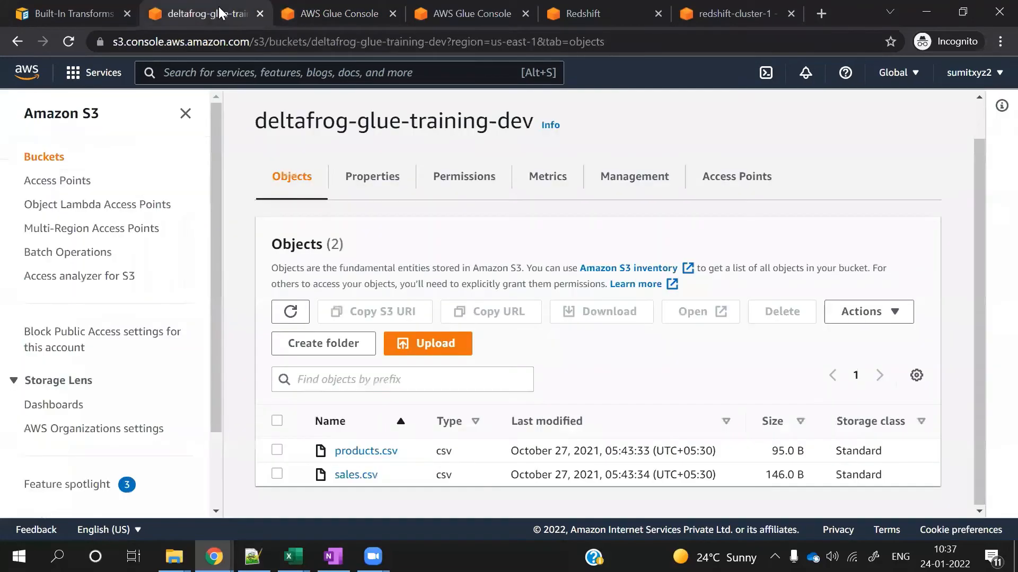
left_click(488, 13)
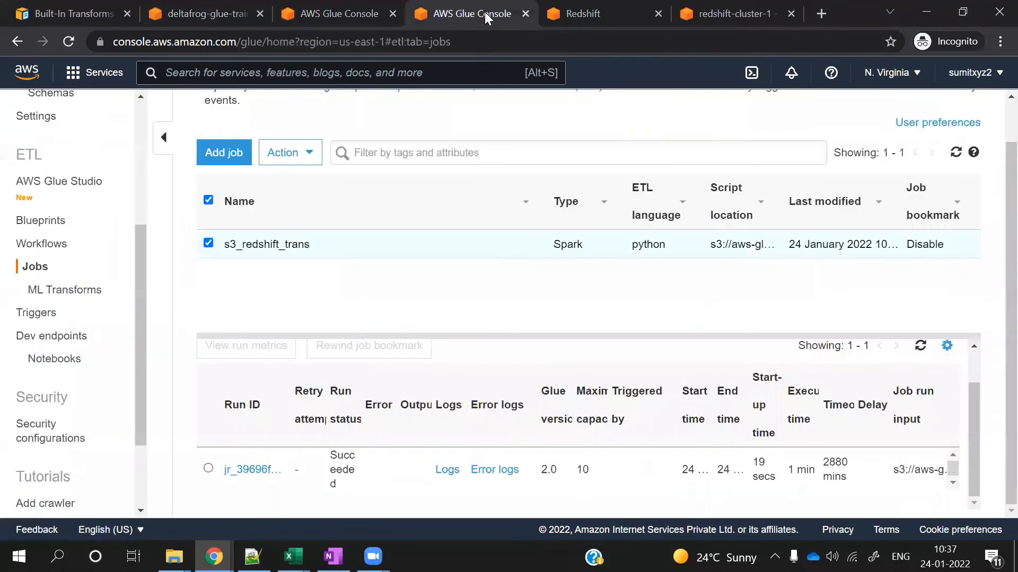
left_click(448, 470)
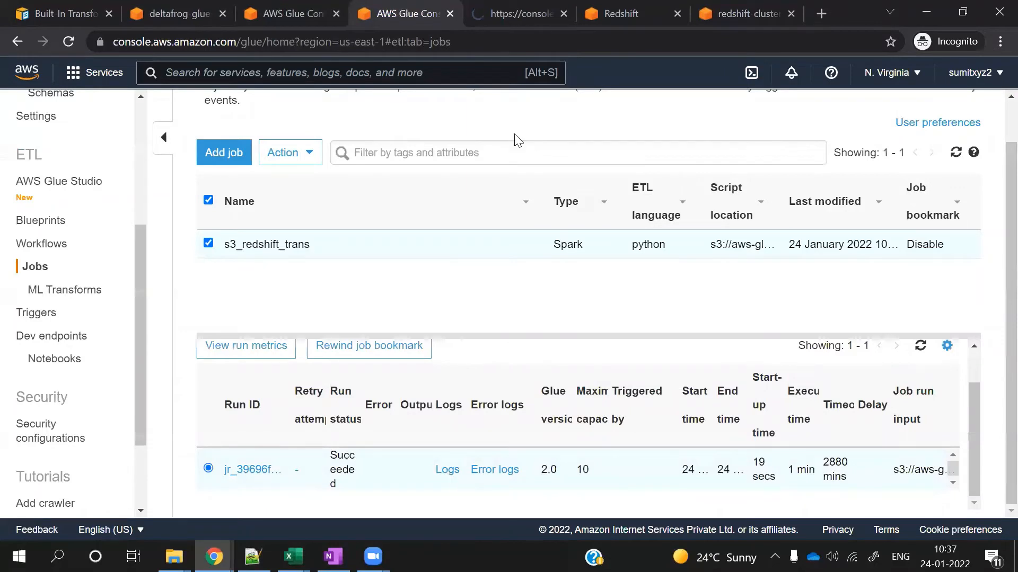
left_click(512, 14)
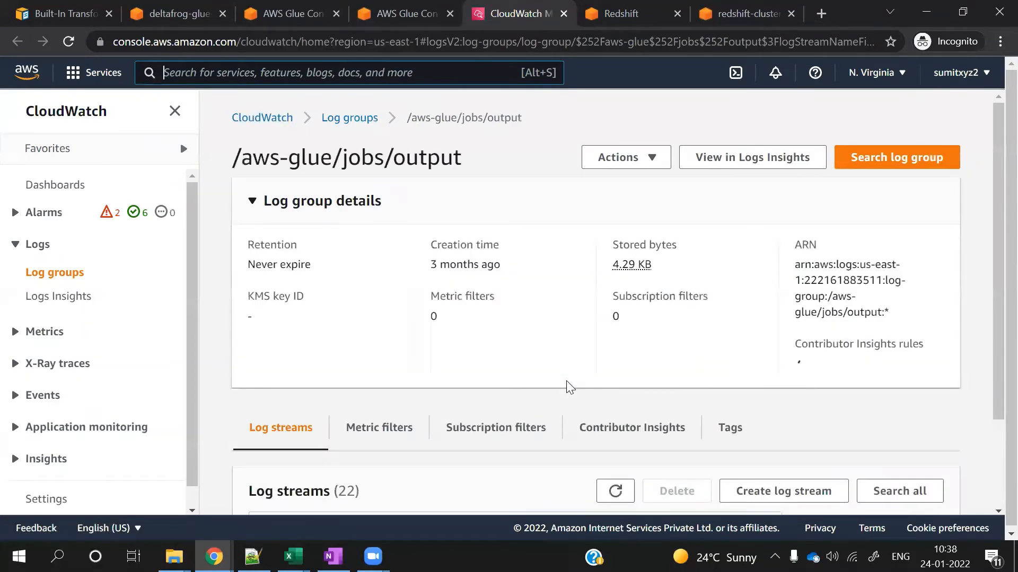
scroll(568, 387, "down", 3)
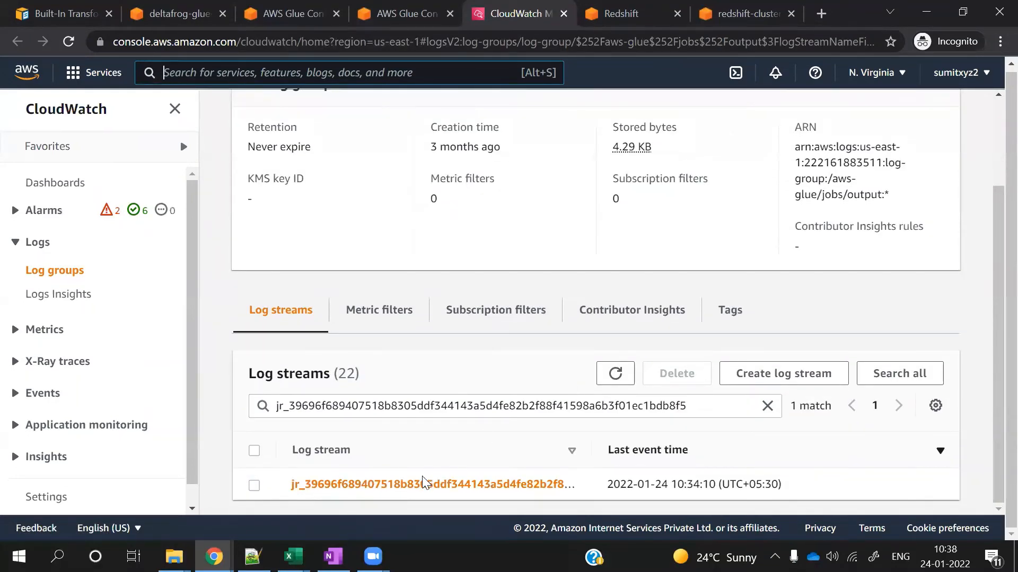
left_click(415, 485)
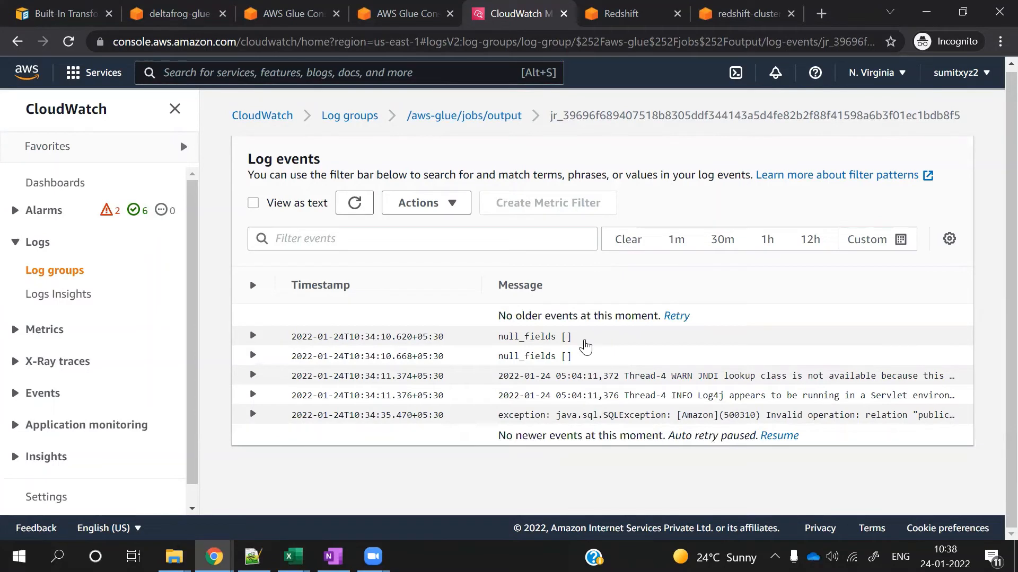
Expand the last two log events and read the SQL exception message and the Log4j entry in full
left_click(253, 415)
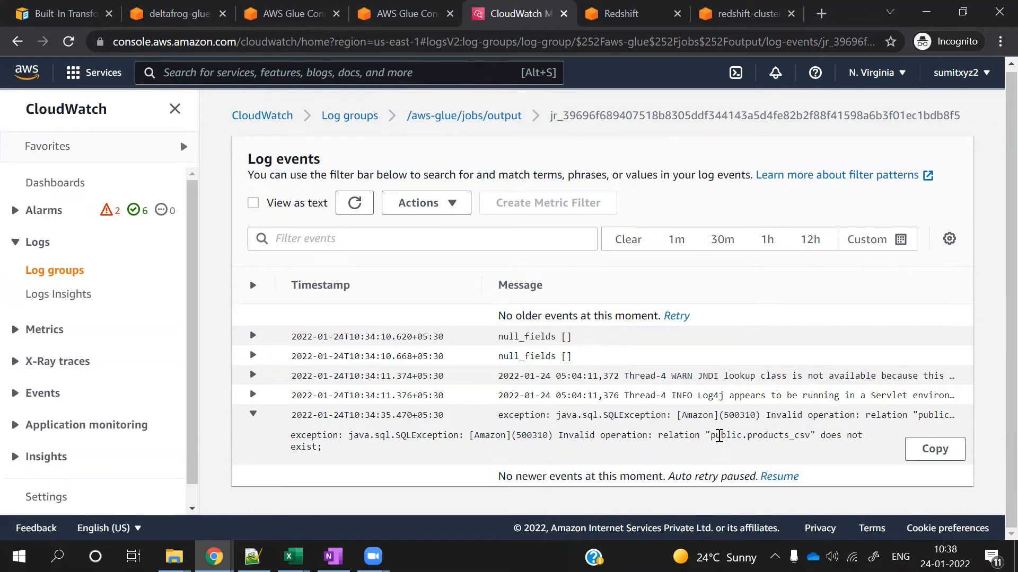
left_click_drag(711, 436, 810, 436)
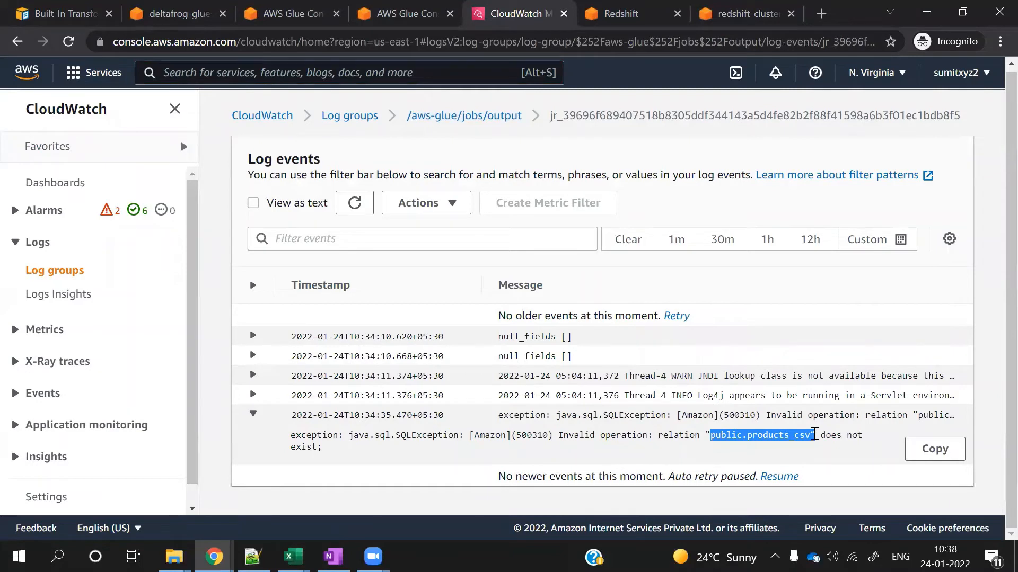
left_click_drag(813, 435, 808, 434)
left_click(252, 402)
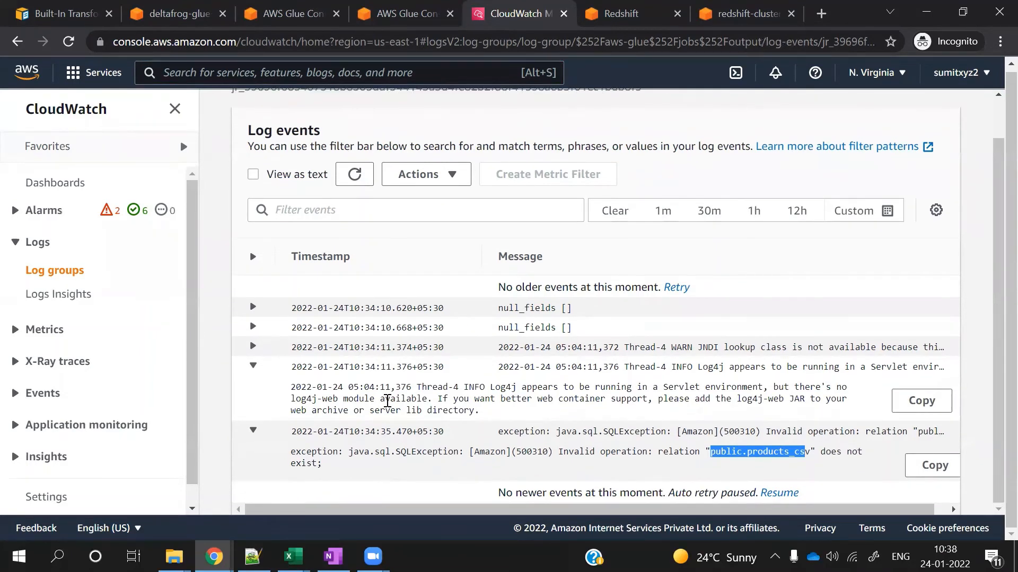
In the s3_redshift_trans script, set frame2 of the Join.apply call to dropnullfields4 and check both frame arguments
left_click(183, 13)
left_click(273, 10)
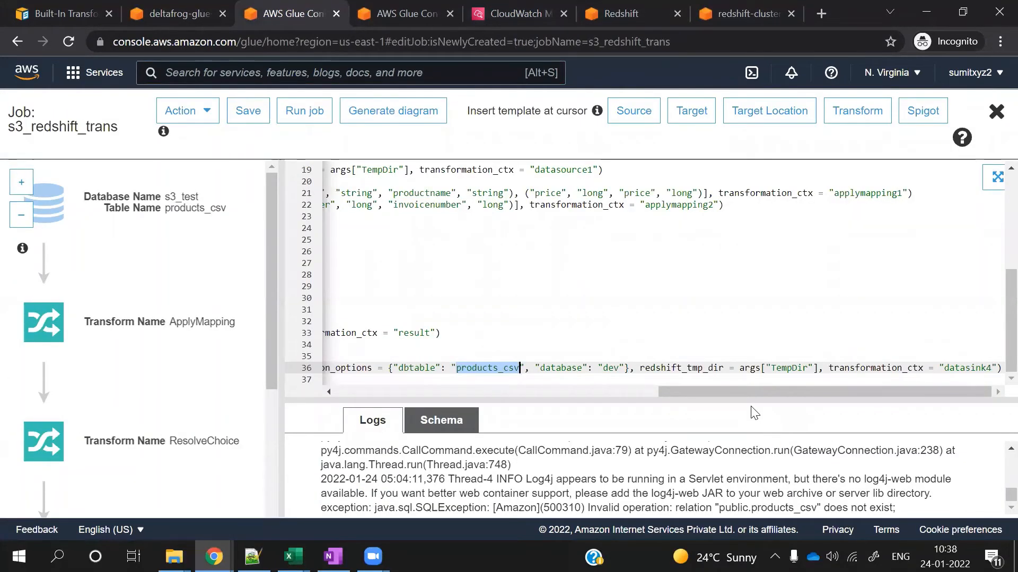
left_click_drag(755, 391, 535, 414)
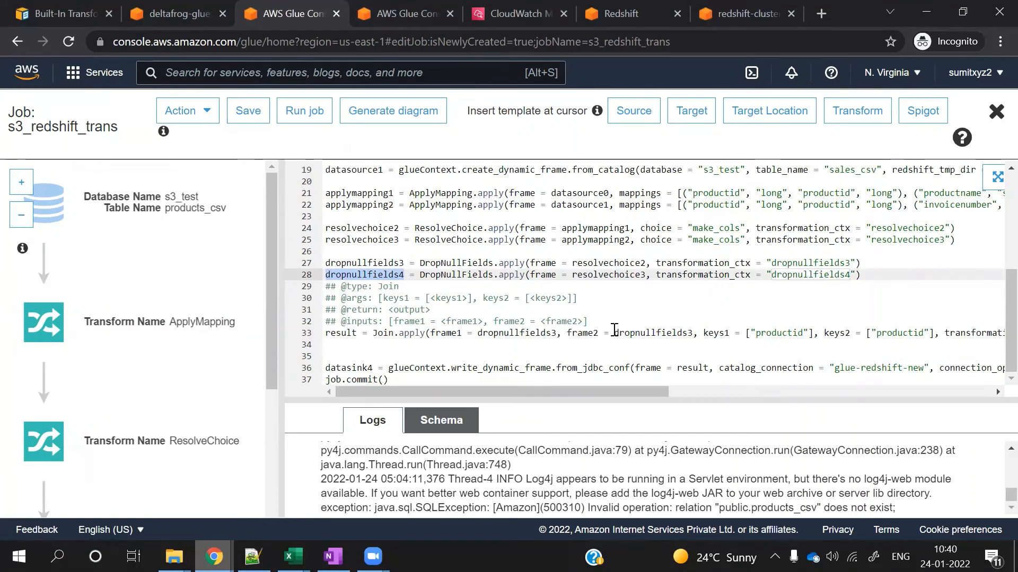
left_click(694, 333)
double_click(531, 333)
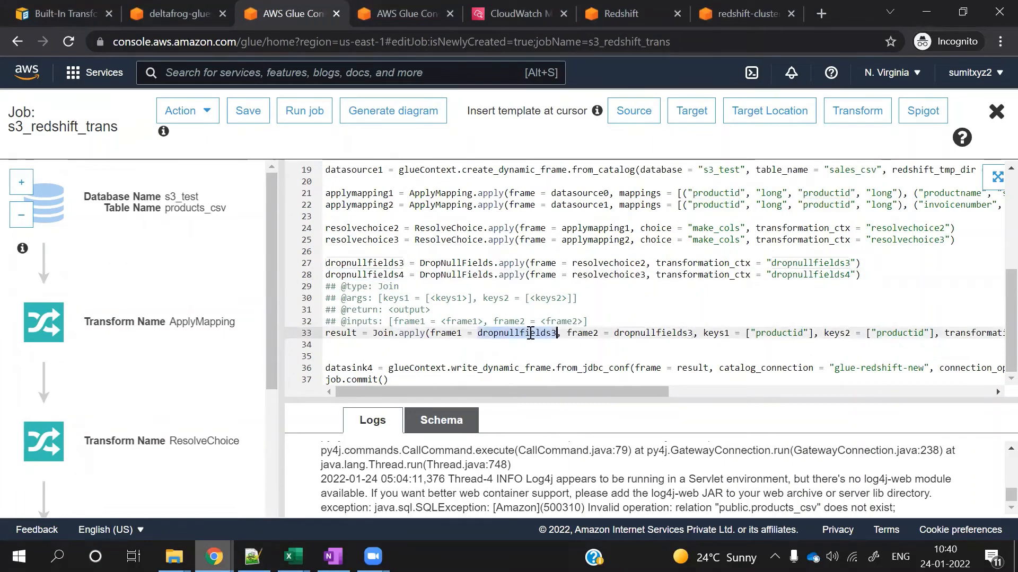
left_click(695, 333)
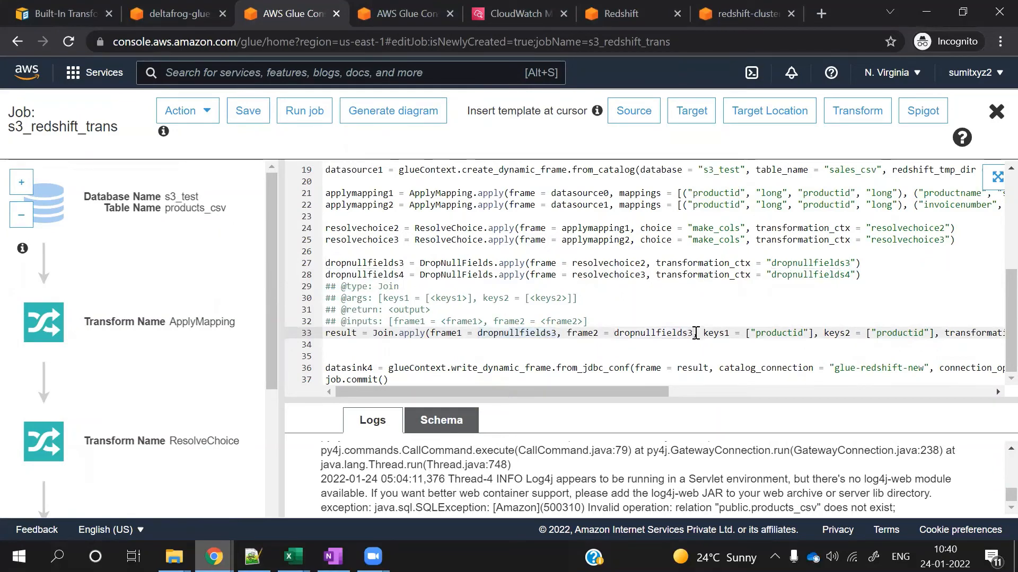
key("BackSpace")
type("4")
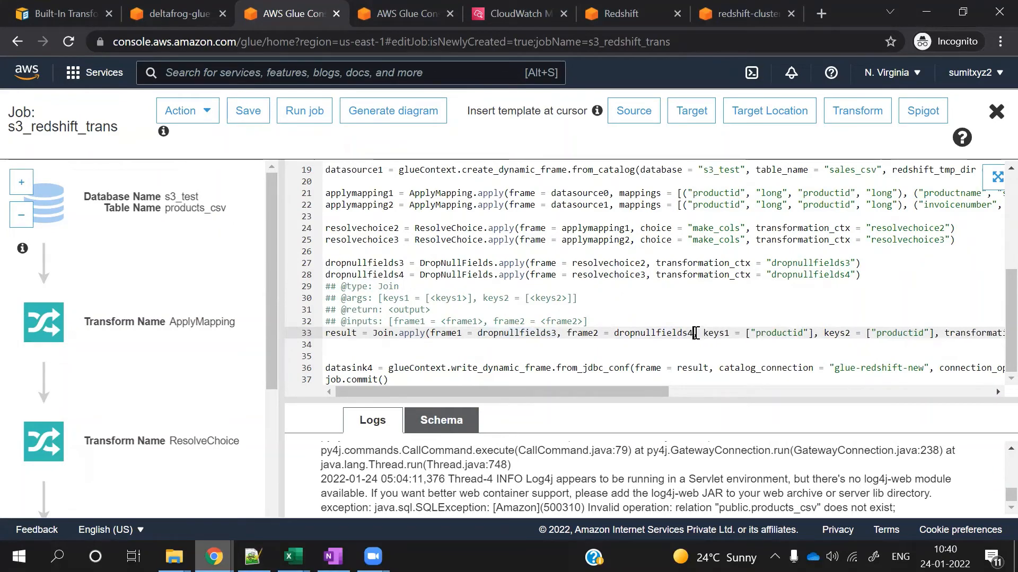
double_click(672, 333)
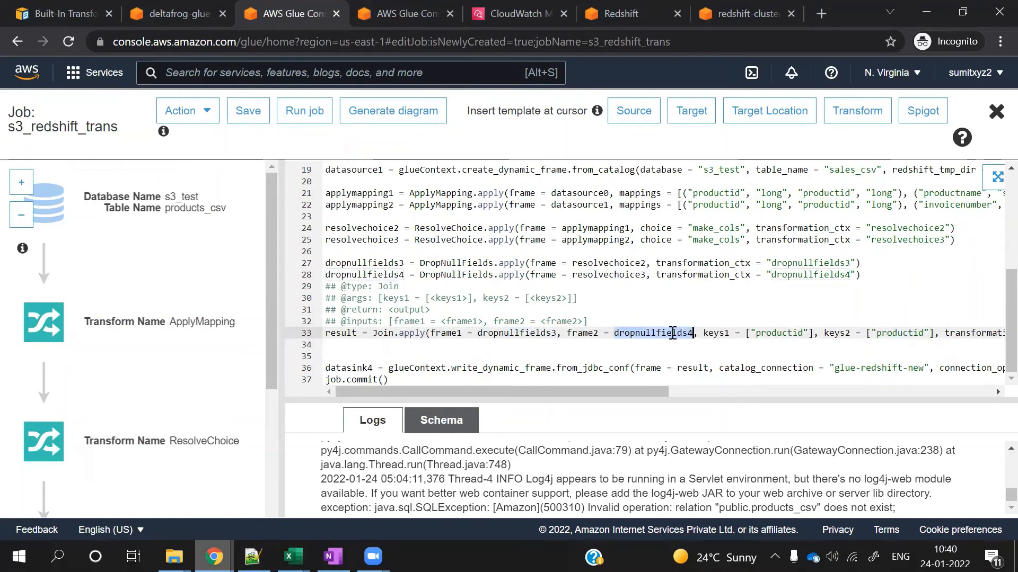
double_click(533, 332)
left_click(652, 334)
double_click(652, 334)
left_click_drag(613, 392, 532, 375)
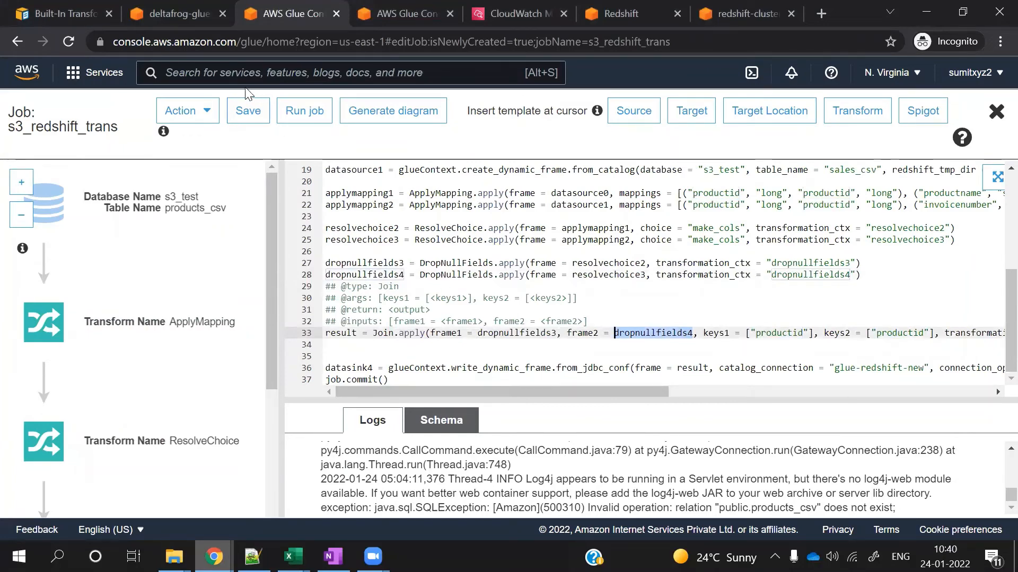
Save the s3_redshift_trans job script and run the job with its default parameters
left_click(249, 117)
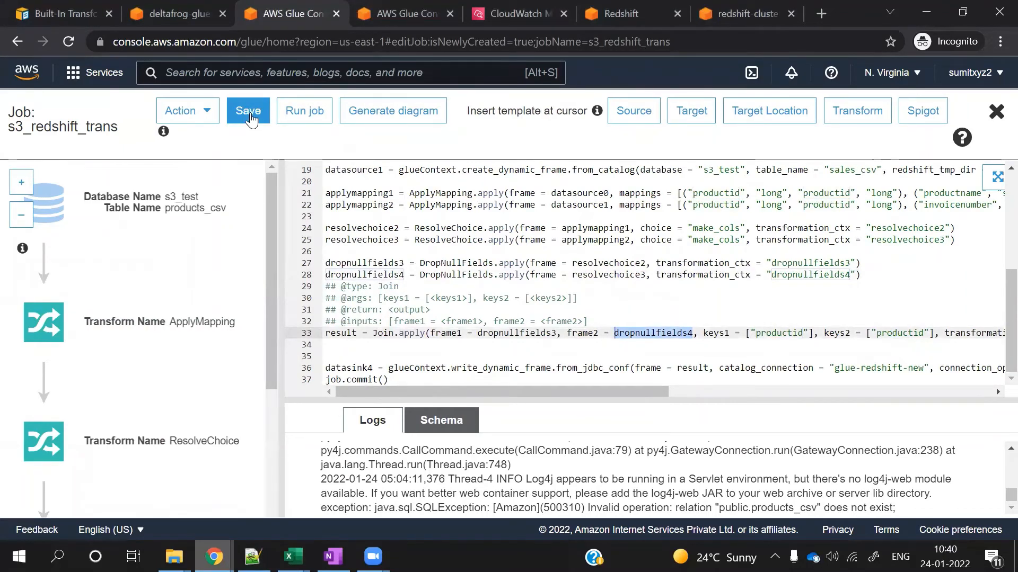
left_click(310, 110)
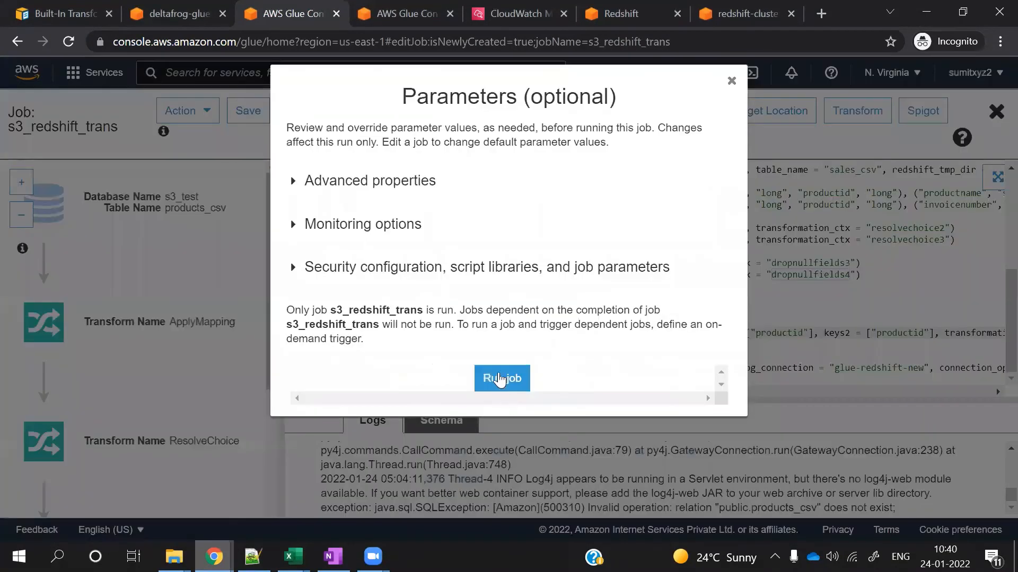
left_click(500, 378)
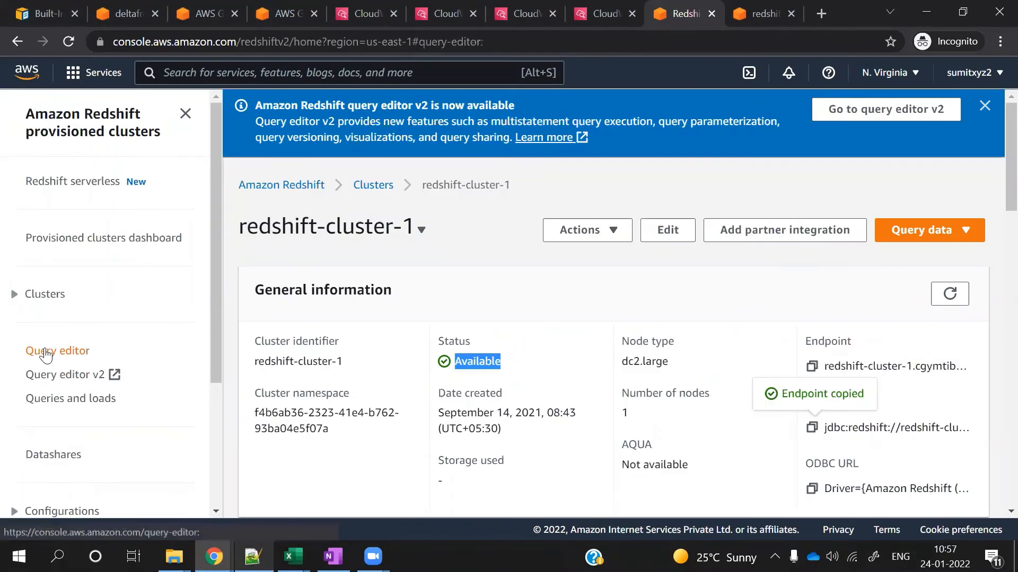
Connect the Redshift query editor to the dev database and look through the tables of the public schema
left_click(45, 353)
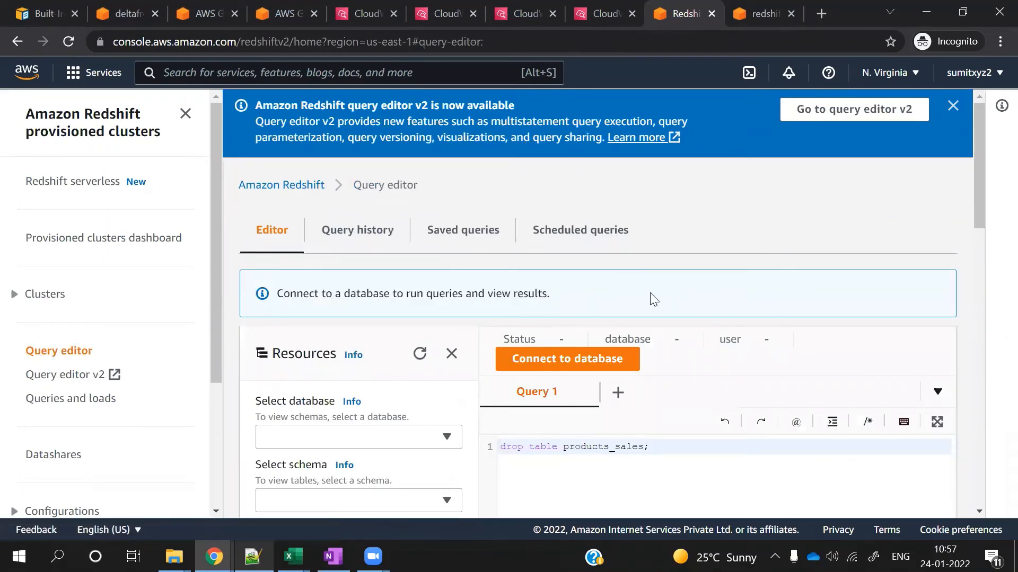
scroll(653, 298, "down", 2)
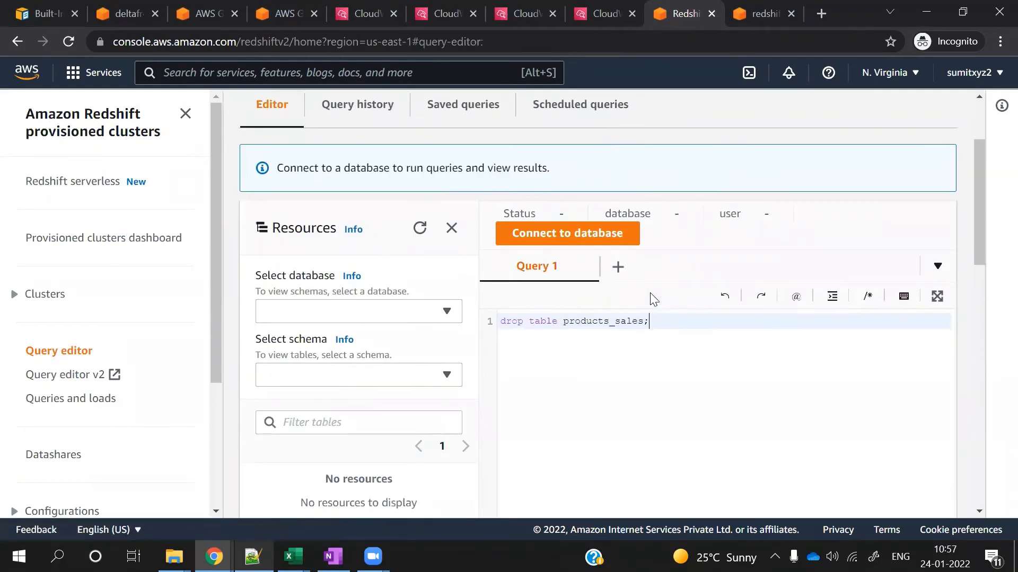
left_click(447, 313)
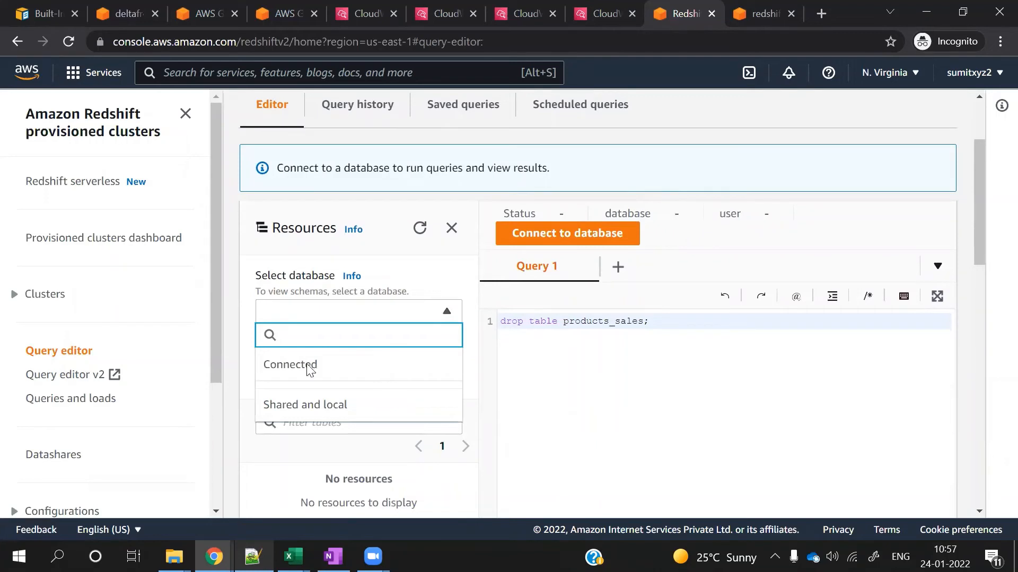
left_click(557, 240)
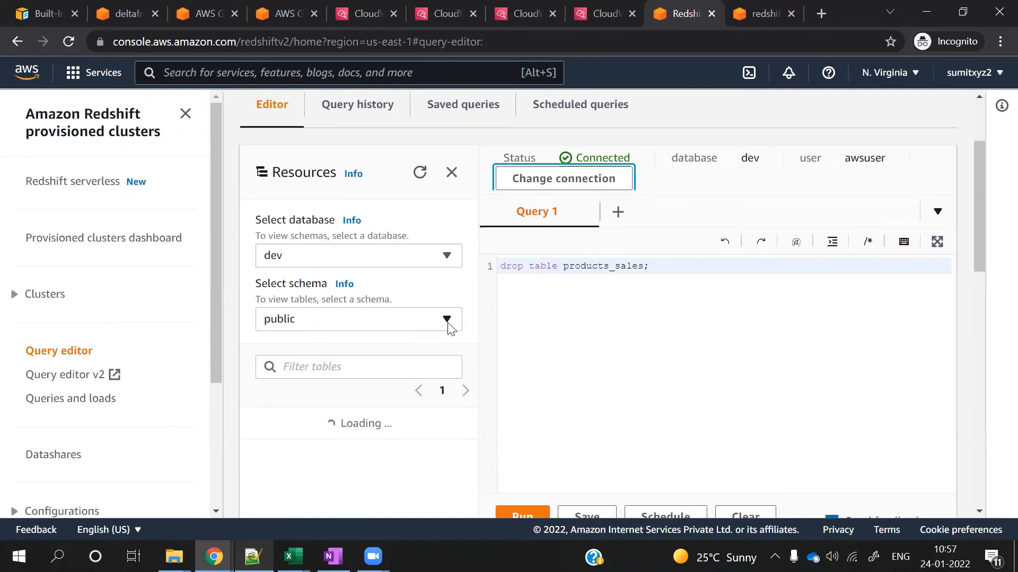
scroll(479, 341, "down", 2)
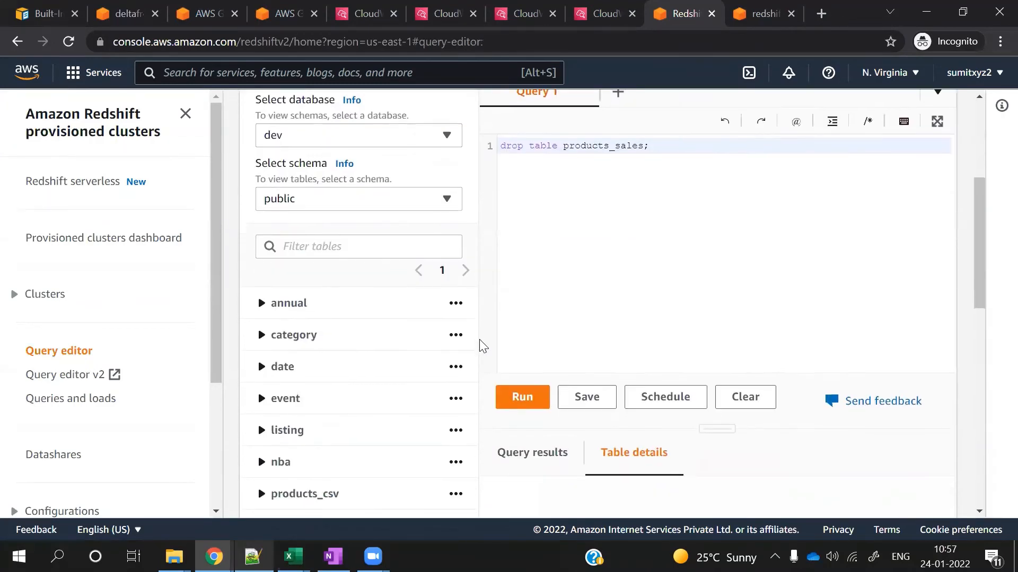
scroll(479, 341, "down", 2)
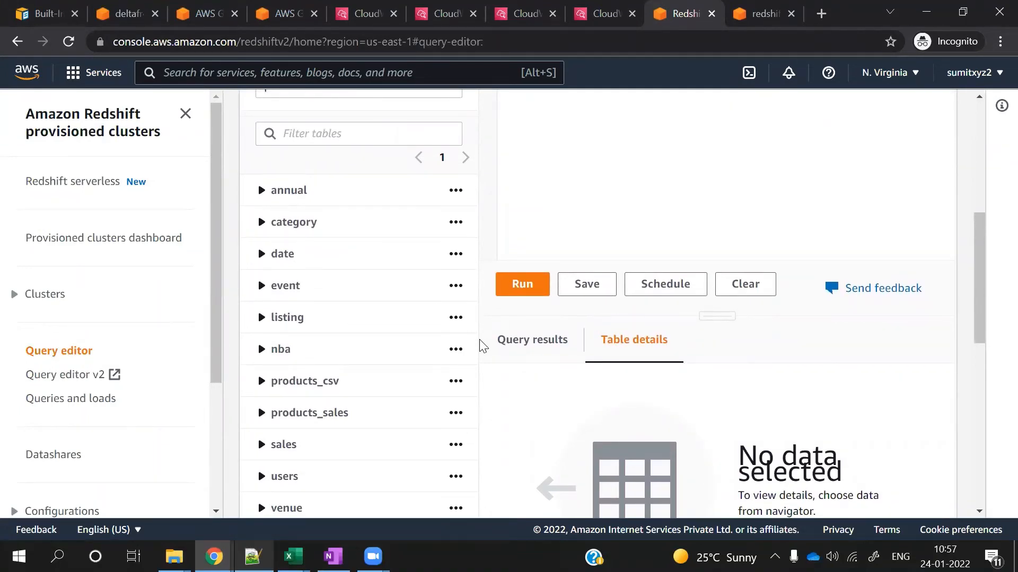
Close the old query editor v2 page, recheck the public tables, and reopen query editor v2 from the Redshift console
left_click(764, 17)
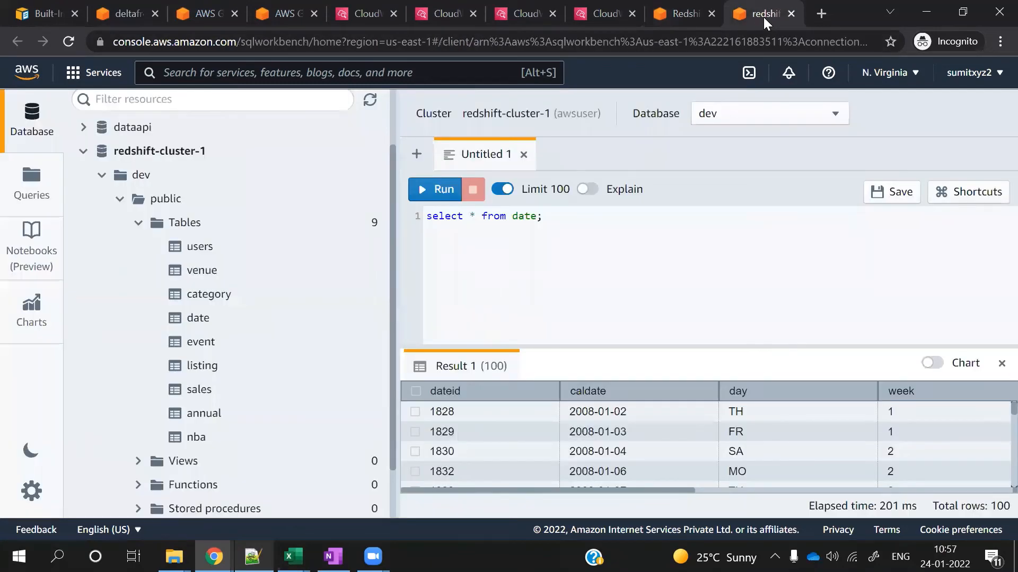
left_click(792, 14)
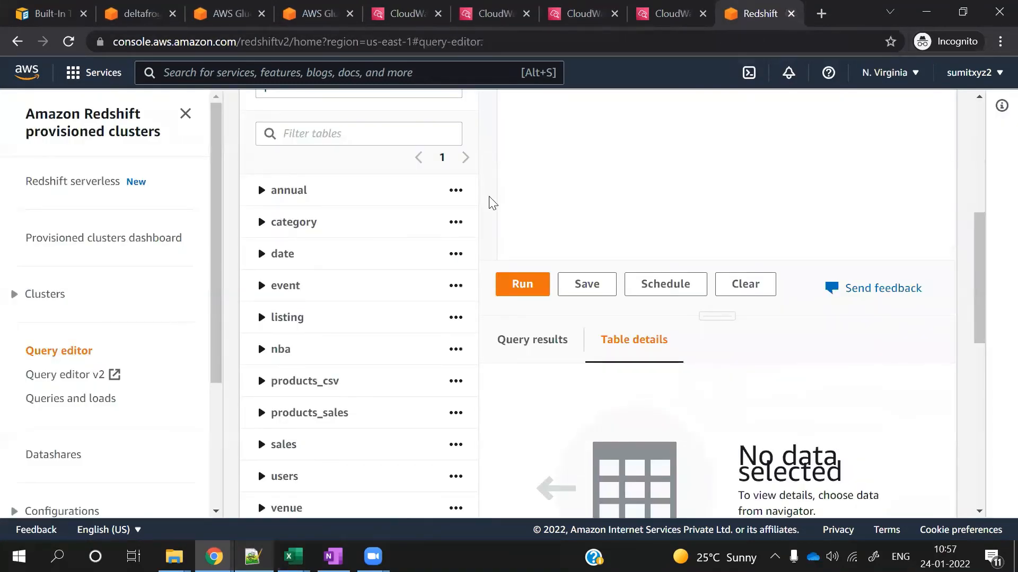
left_click_drag(217, 277, 222, 252)
scroll(432, 355, "down", 2)
scroll(432, 354, "up", 4)
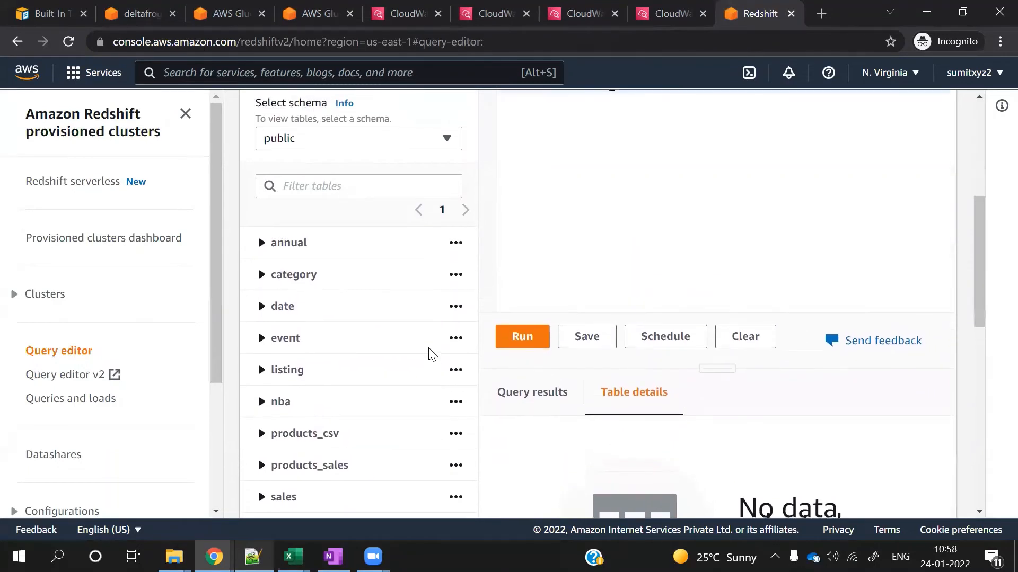
scroll(432, 354, "up", 3)
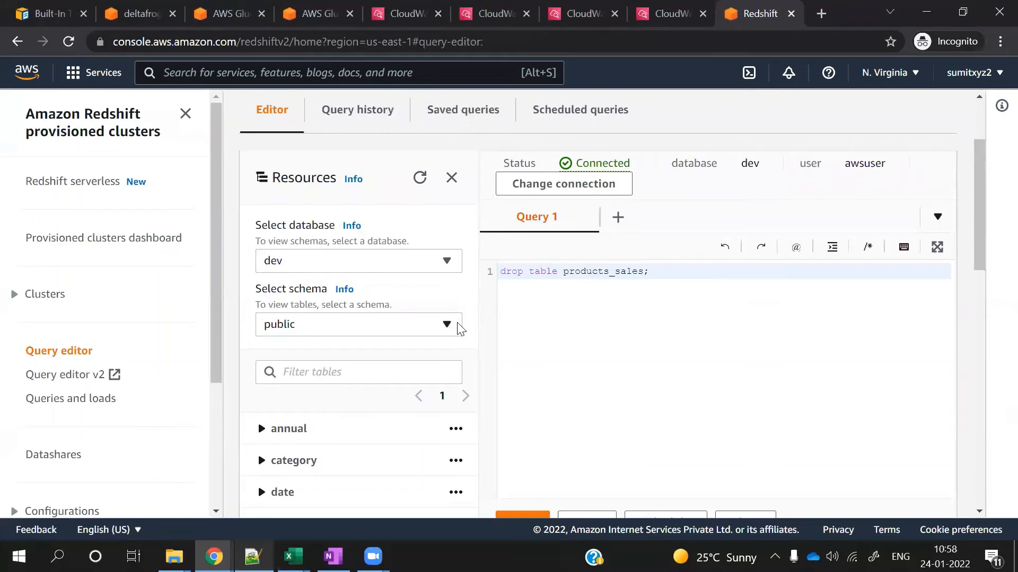
scroll(459, 328, "down", 1)
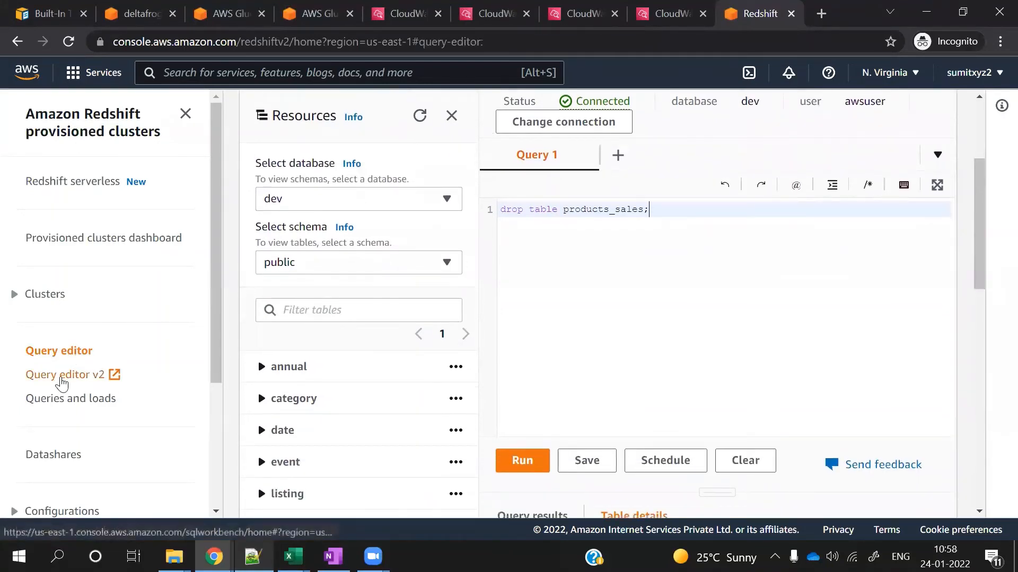
left_click(62, 376)
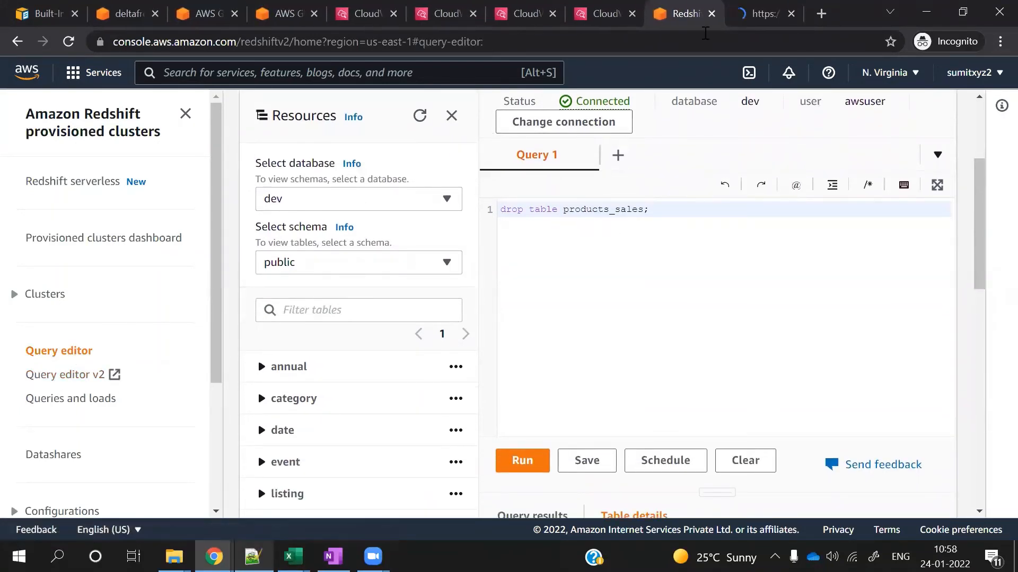
left_click(761, 13)
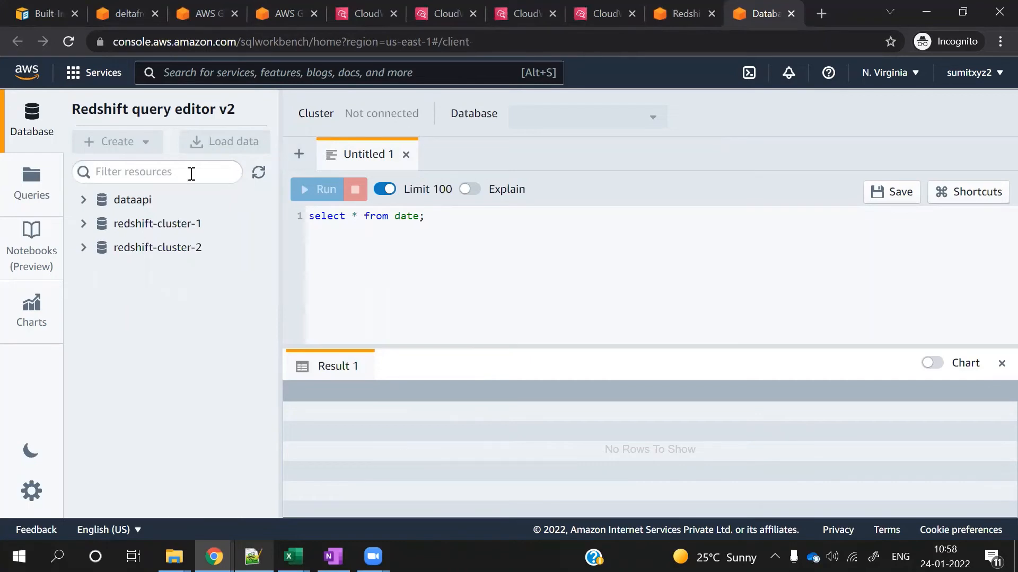
In query editor v2, expand redshift-cluster-1 down to the tables of dev's public schema and look for products_sales
left_click(80, 227)
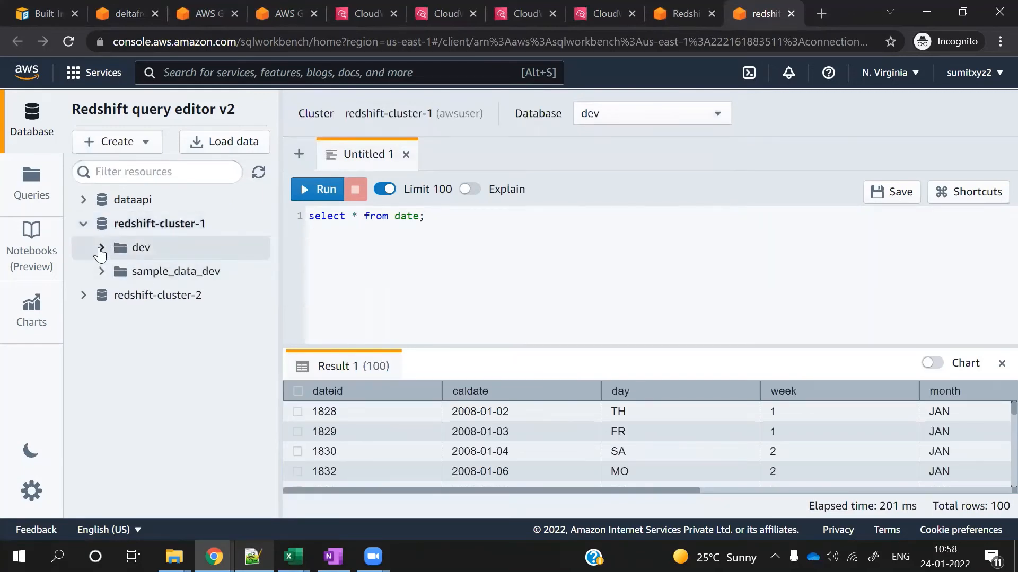
left_click(100, 249)
left_click(118, 271)
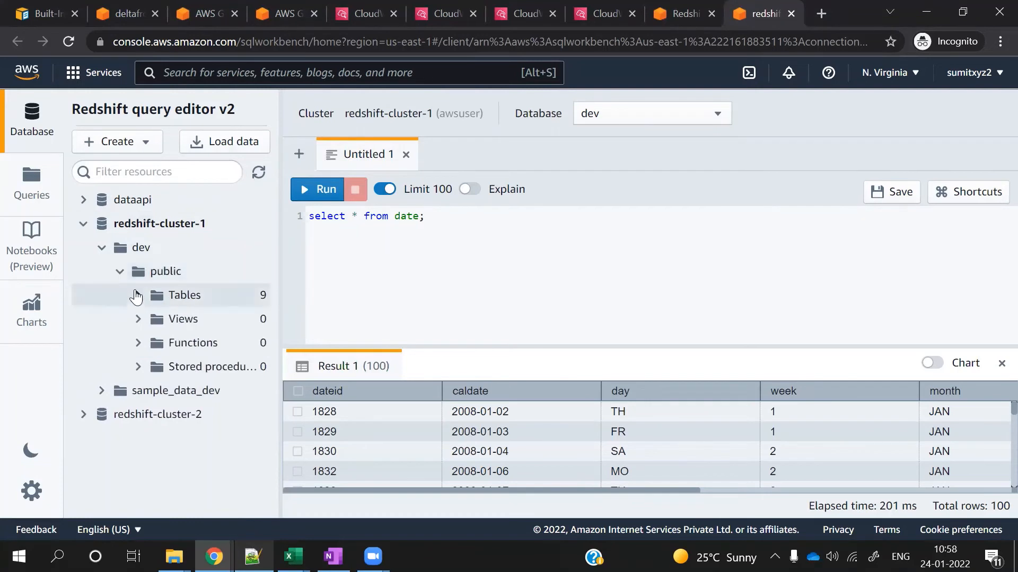
left_click(141, 304)
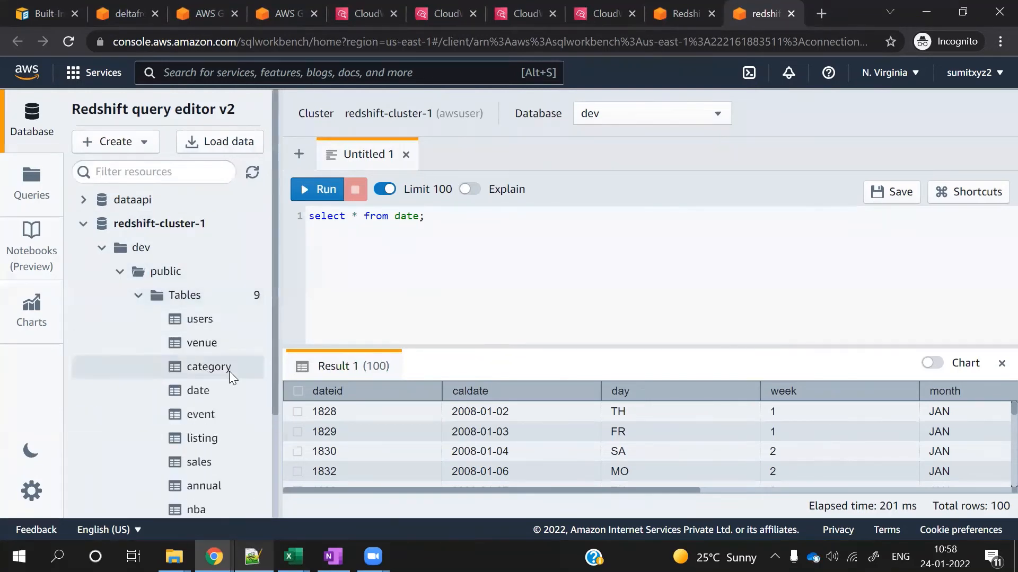
scroll(229, 373, "down", 2)
scroll(229, 374, "up", 1)
scroll(230, 373, "down", 1)
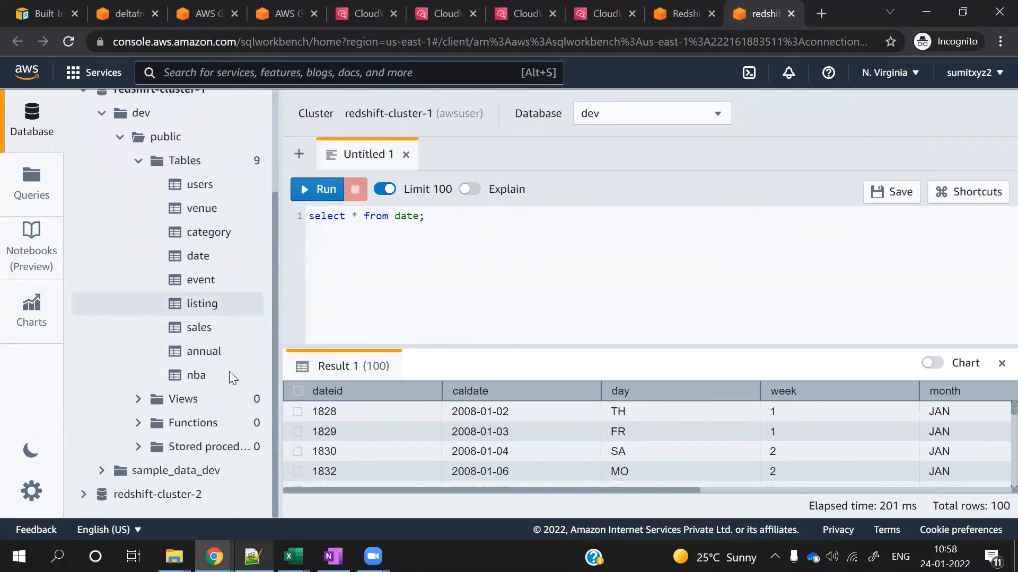
scroll(230, 373, "up", 1)
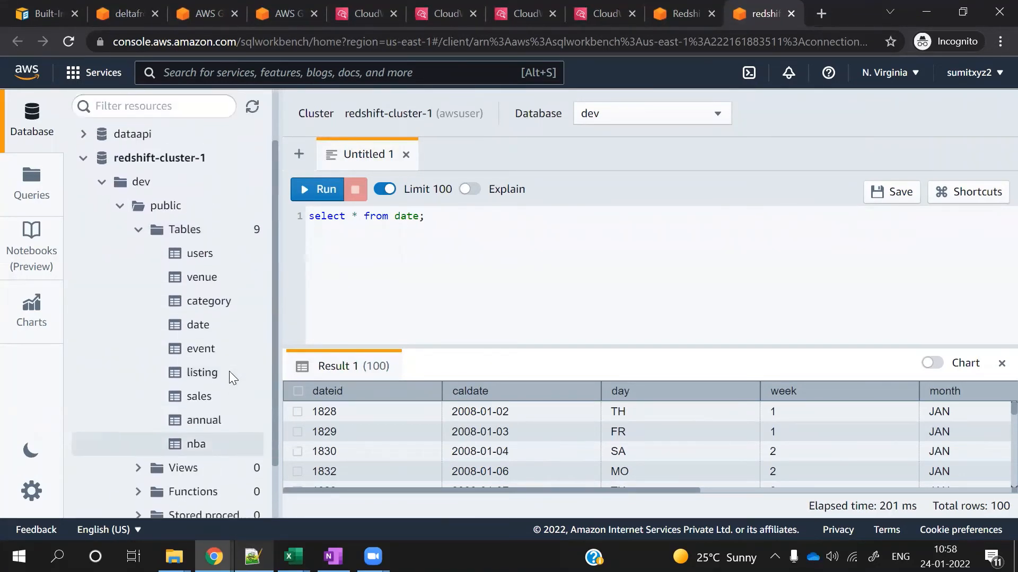
Refresh the resource tree in query editor v2 and expand the dev public tables again to recheck the list
left_click(252, 113)
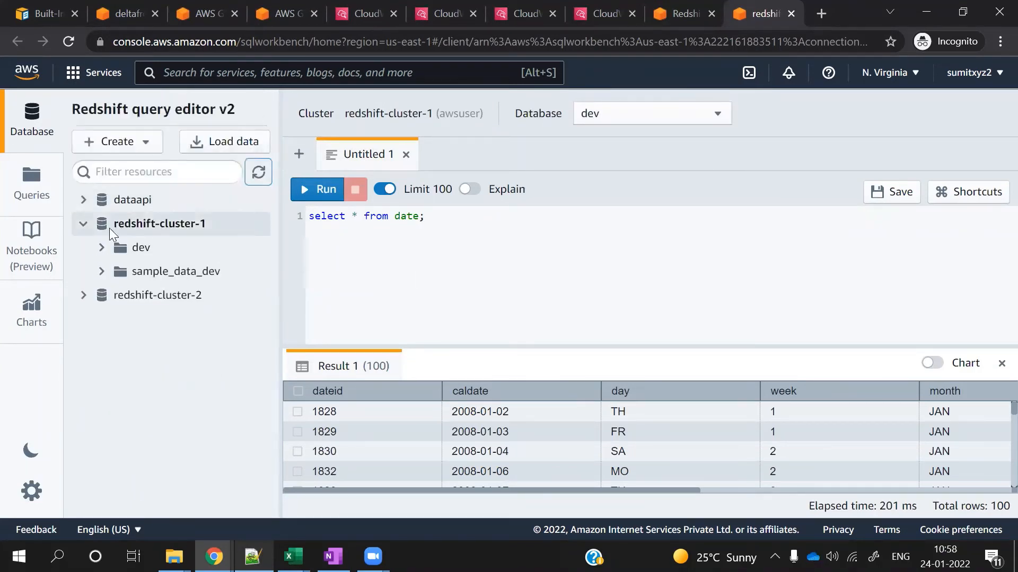
left_click(103, 255)
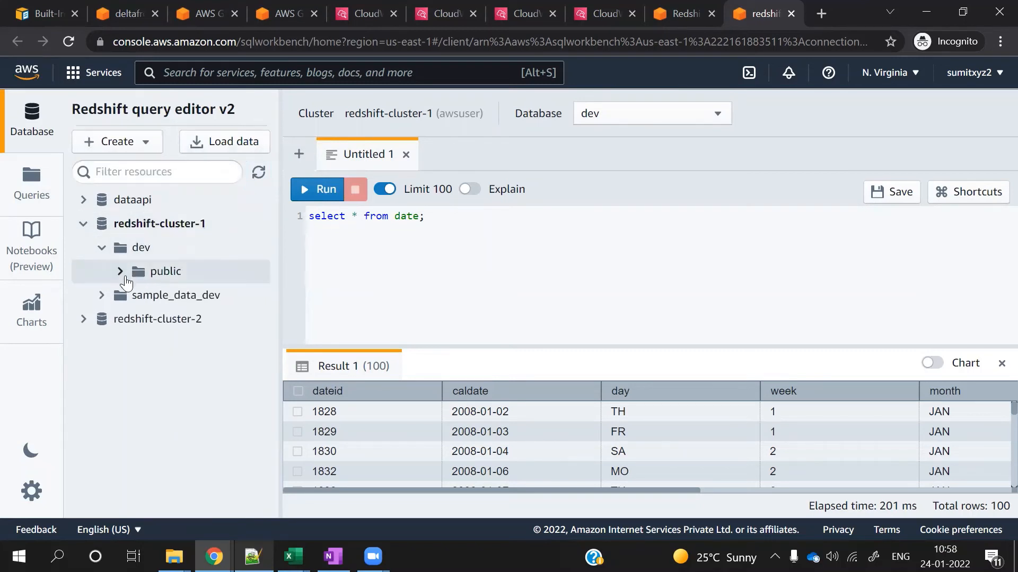
left_click(125, 280)
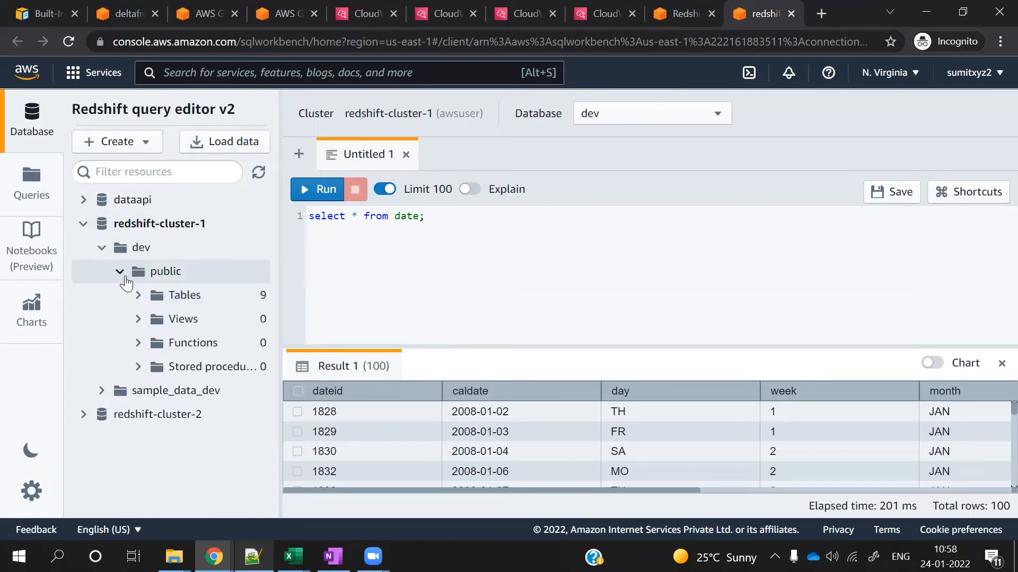
left_click(134, 295)
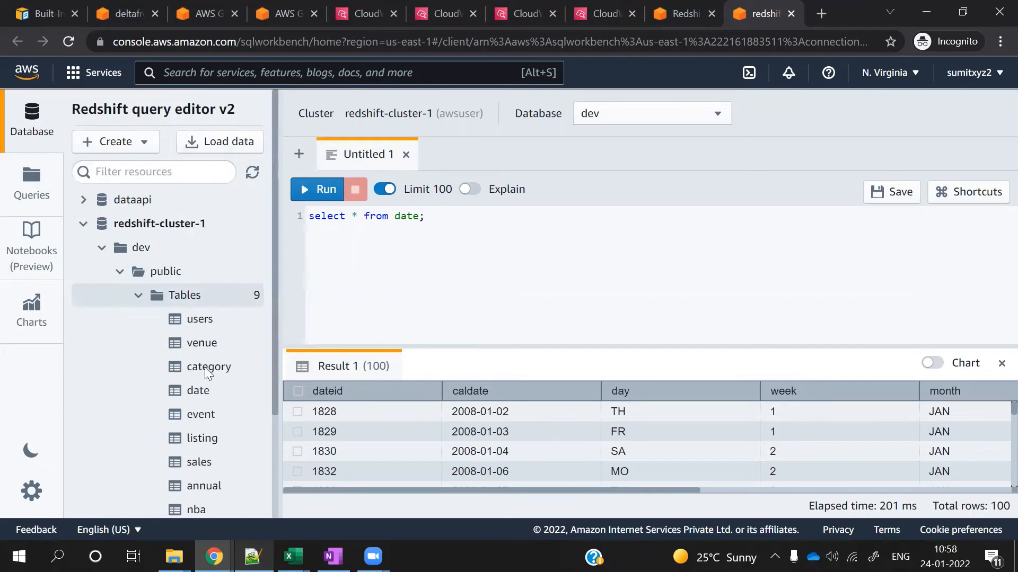
scroll(207, 379, "down", 2)
scroll(207, 382, "up", 1)
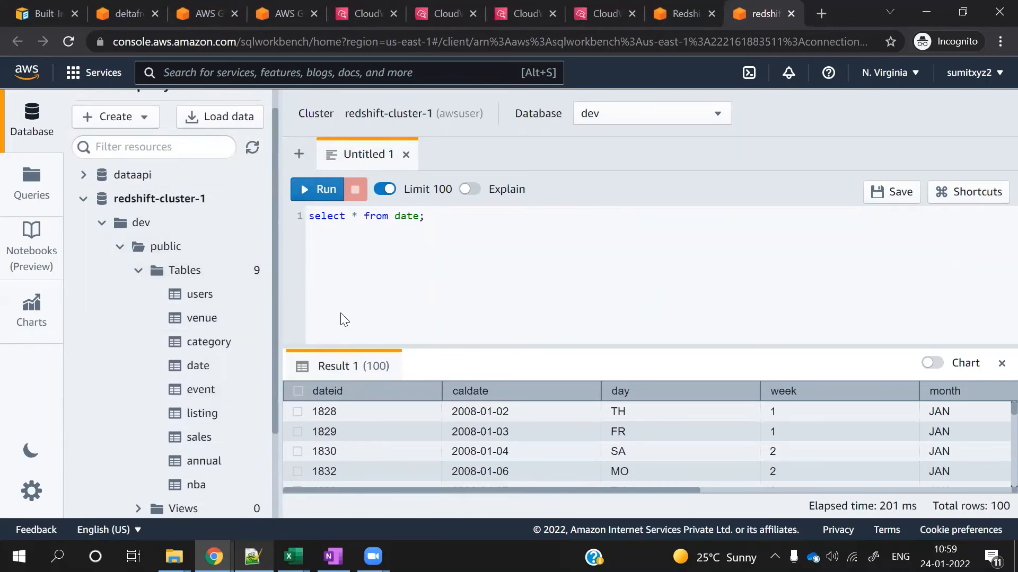
Return to the original query editor and show the schema of the products_sales table to review its columns
left_click(670, 13)
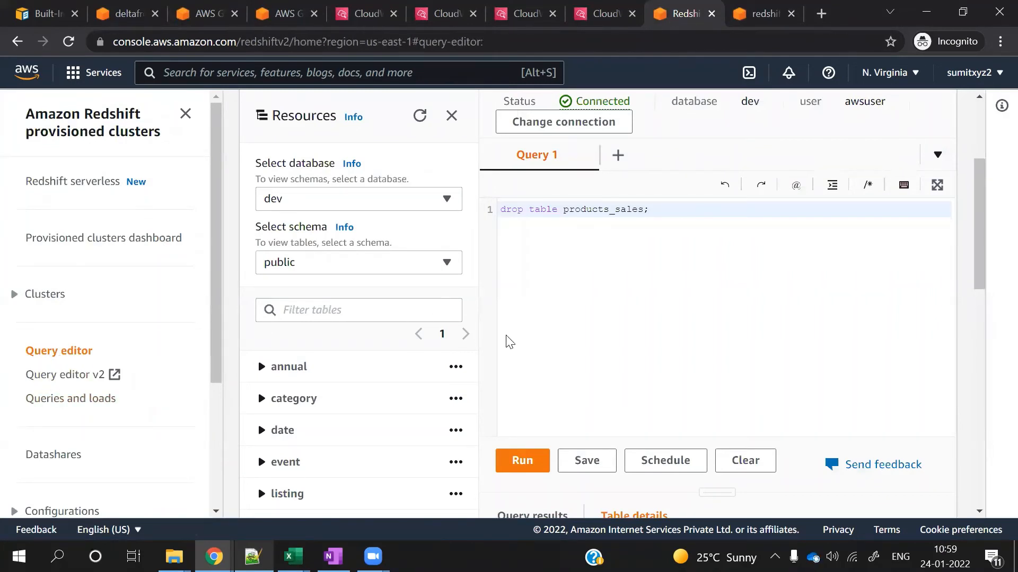
scroll(439, 375, "down", 4)
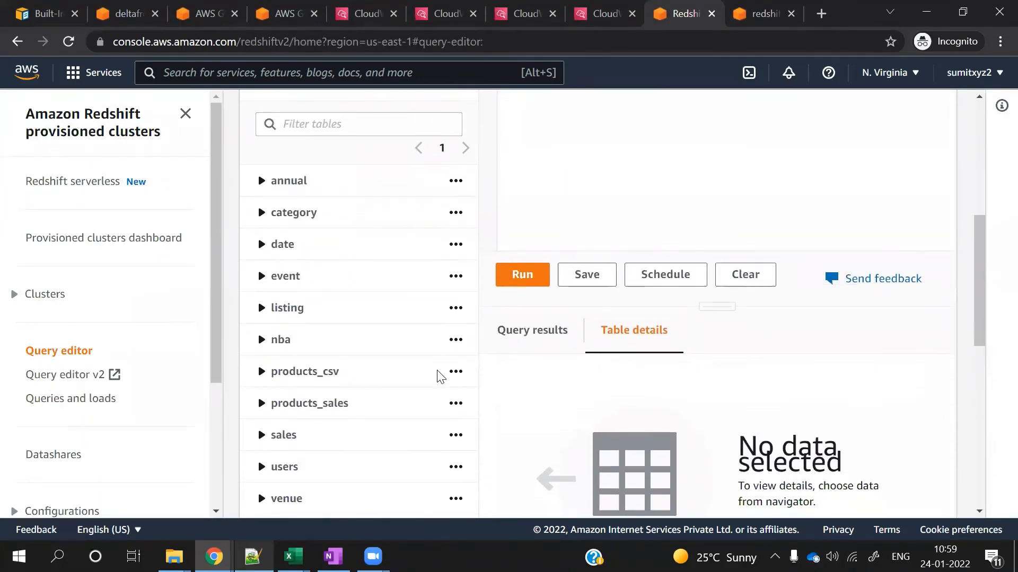
scroll(438, 375, "down", 1)
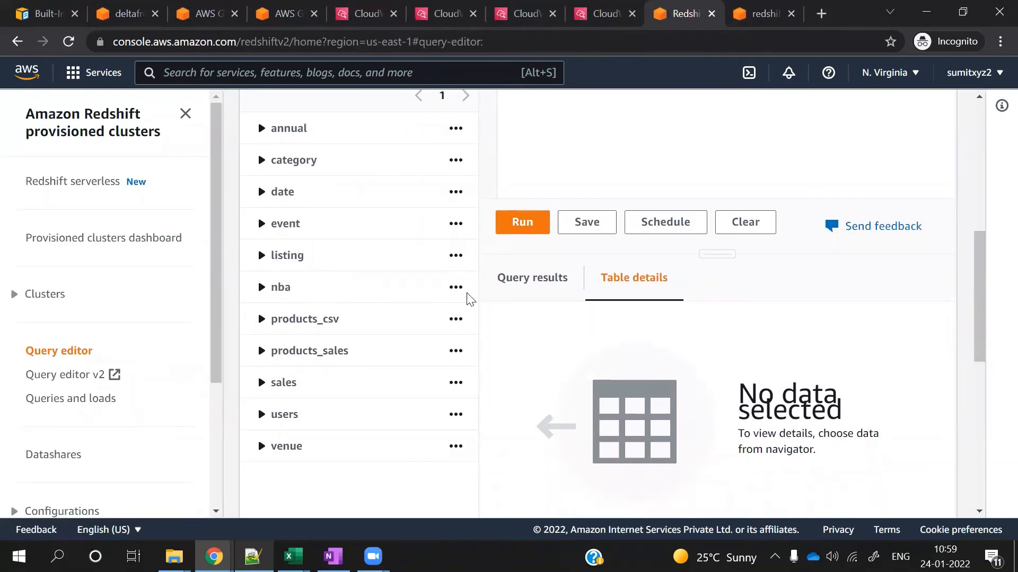
left_click(456, 351)
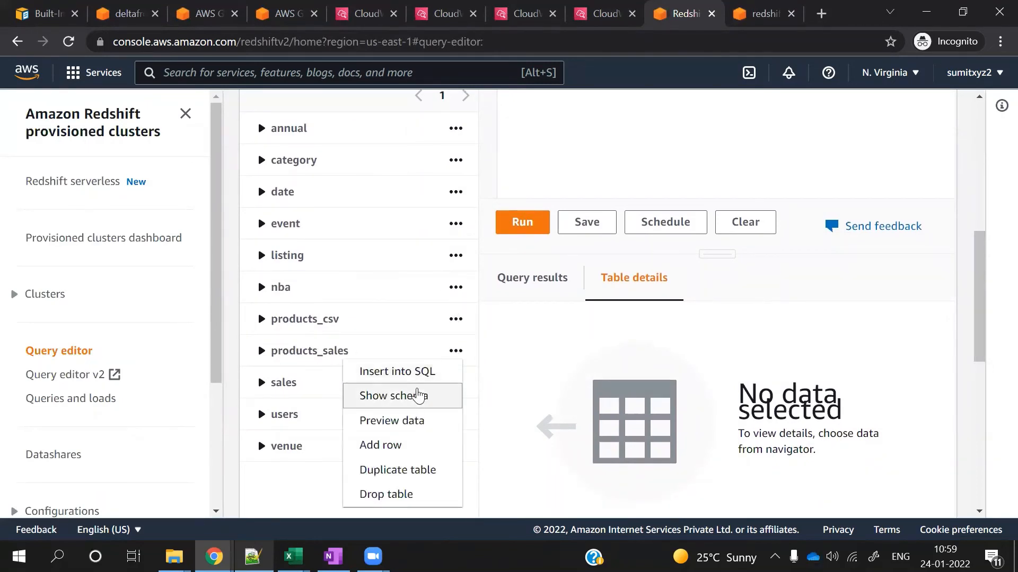
left_click(407, 400)
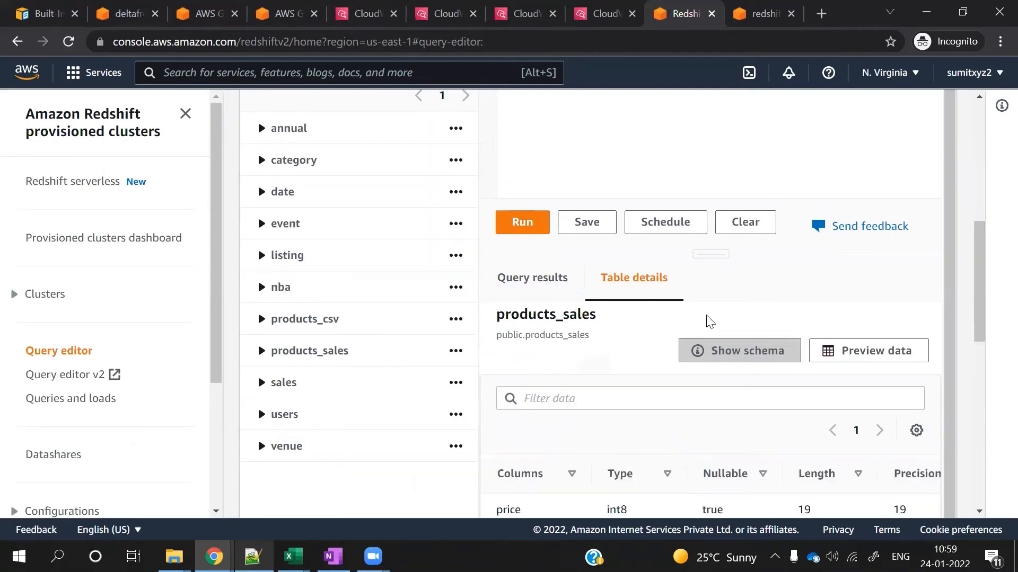
scroll(708, 372, "down", 1)
scroll(710, 377, "down", 4)
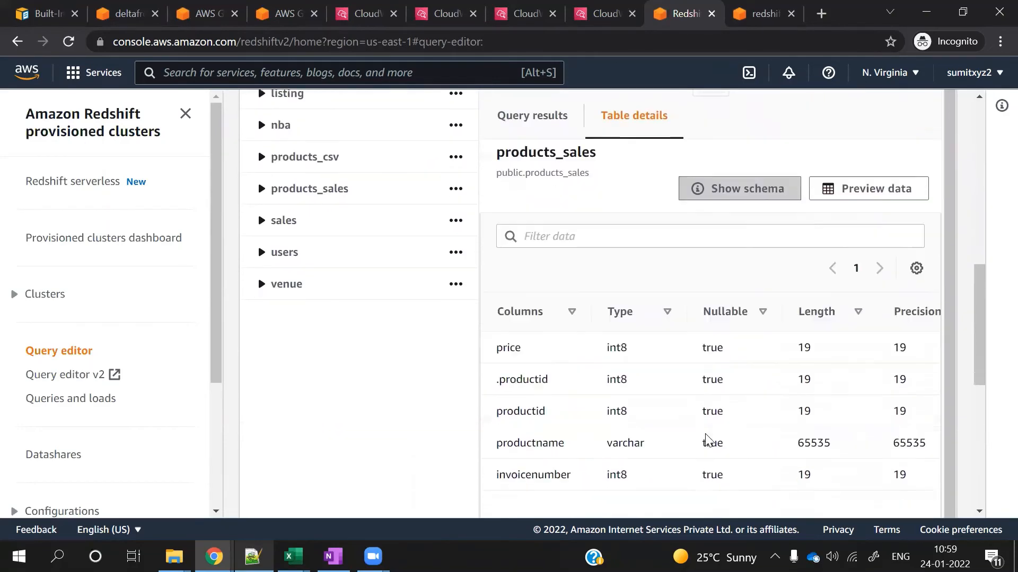
Change the query to "select * from products_sales;" and run it
scroll(708, 438, "up", 9)
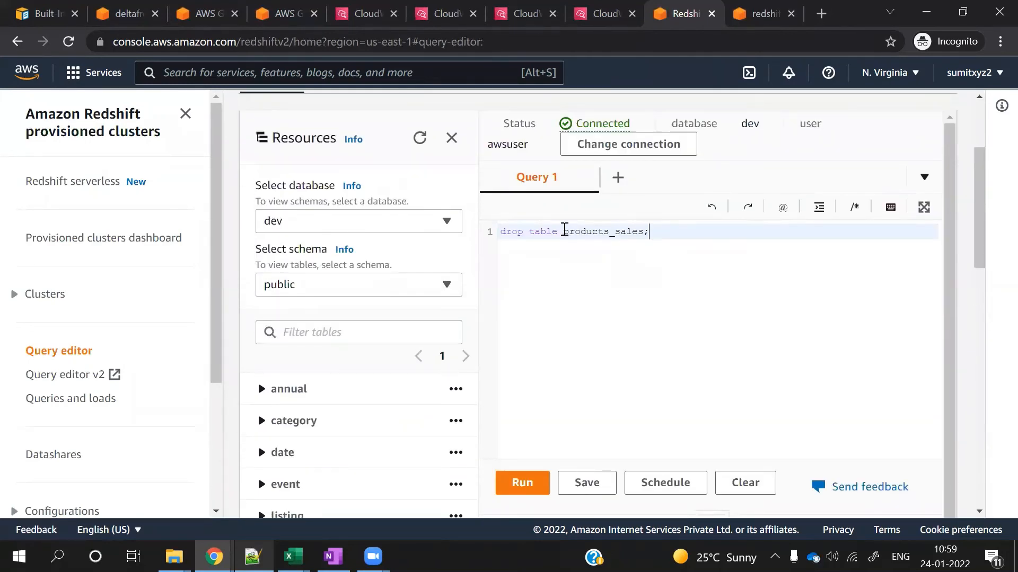
left_click_drag(564, 231, 492, 240)
type("sel")
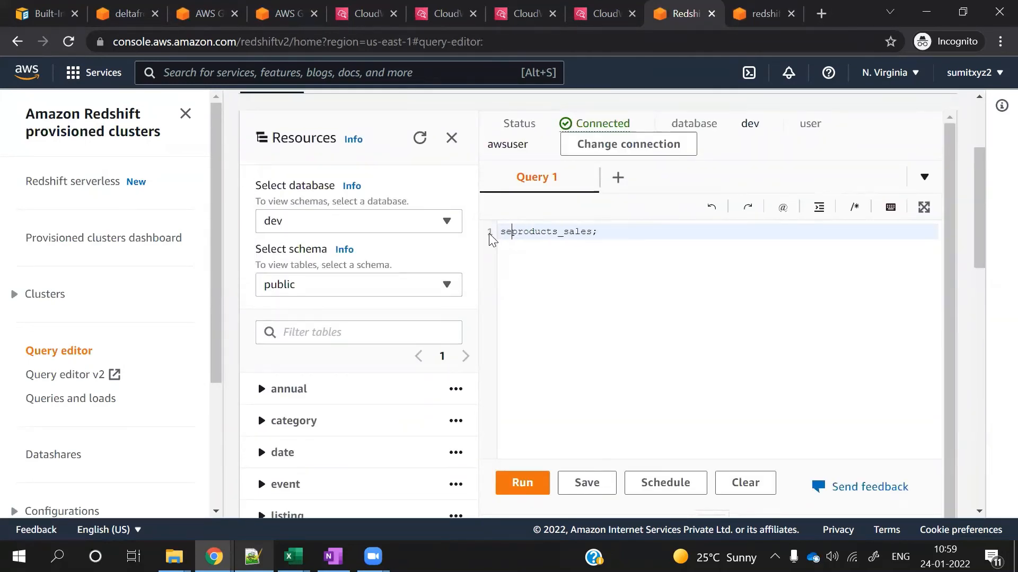
type("ect ")
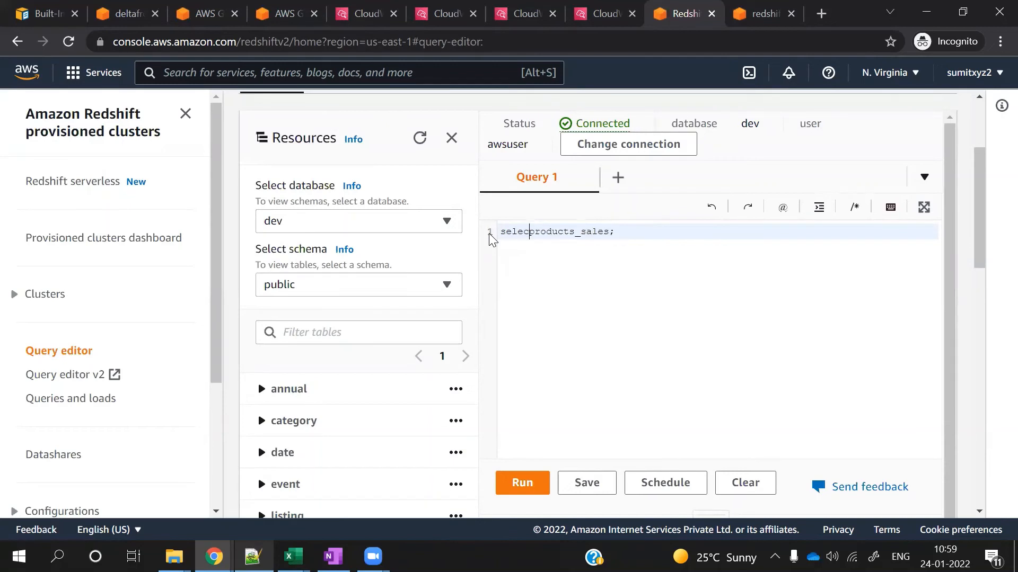
type("* from")
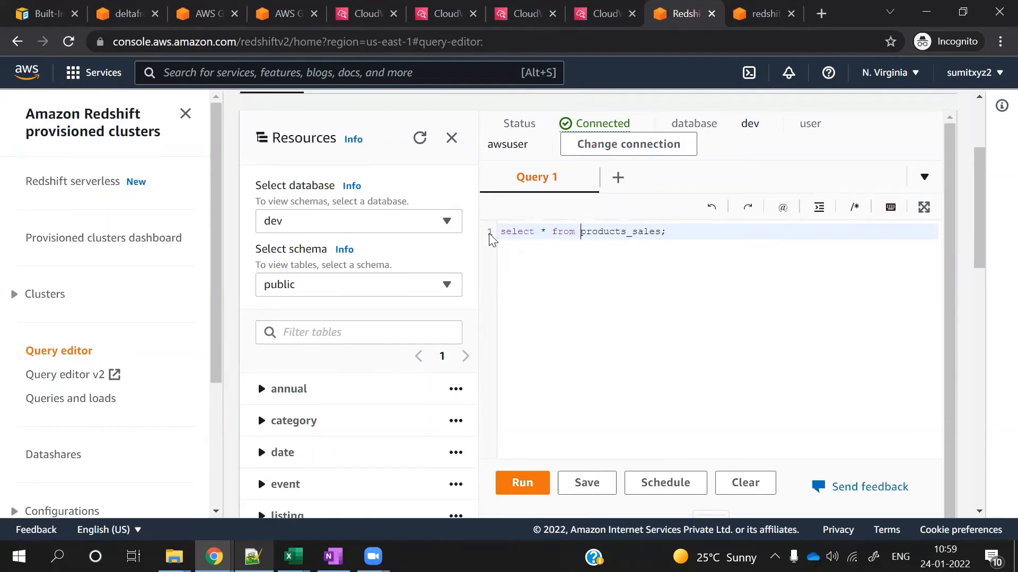
left_click(498, 229, "shift")
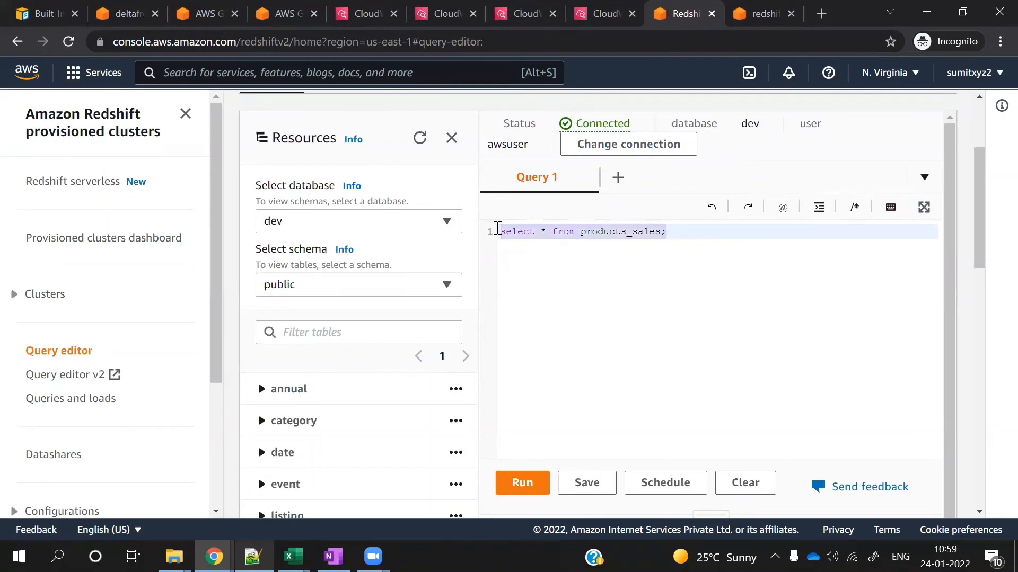
left_click(525, 484)
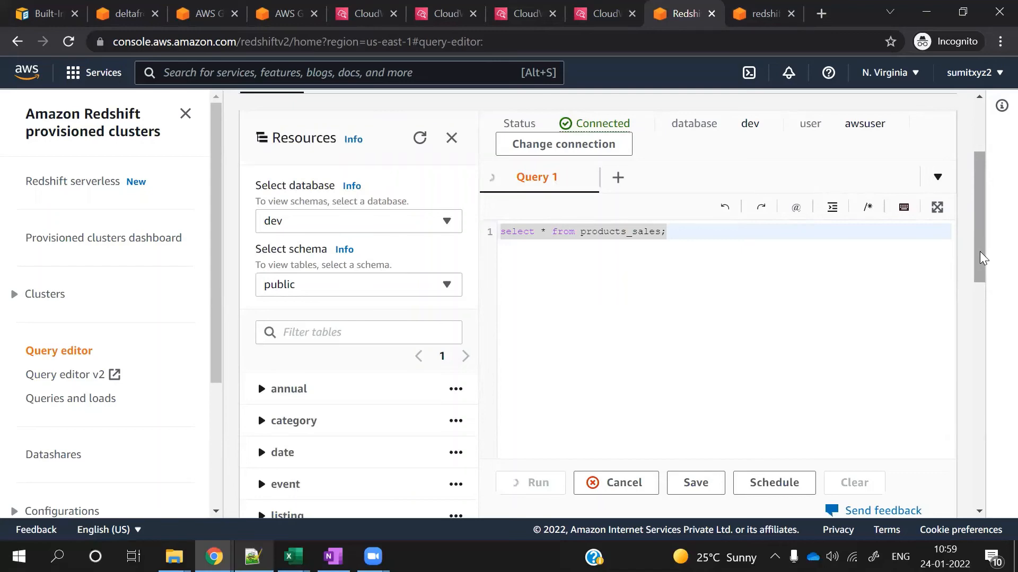
Review the rows returned by the products_sales query and the tables listed in the public schema
left_click_drag(981, 258, 996, 389)
scroll(800, 448, "up", 10)
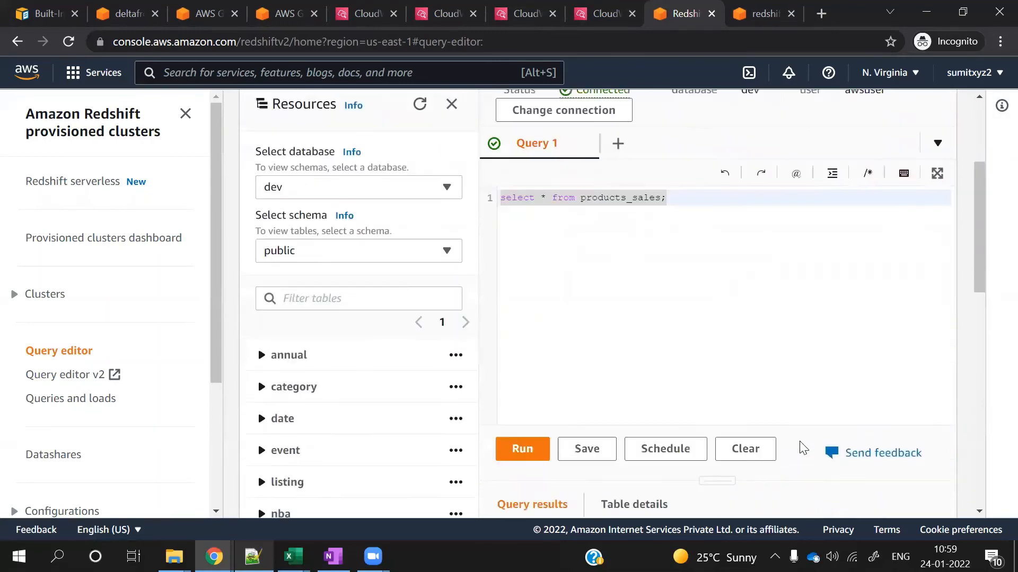
scroll(569, 359, "down", 2)
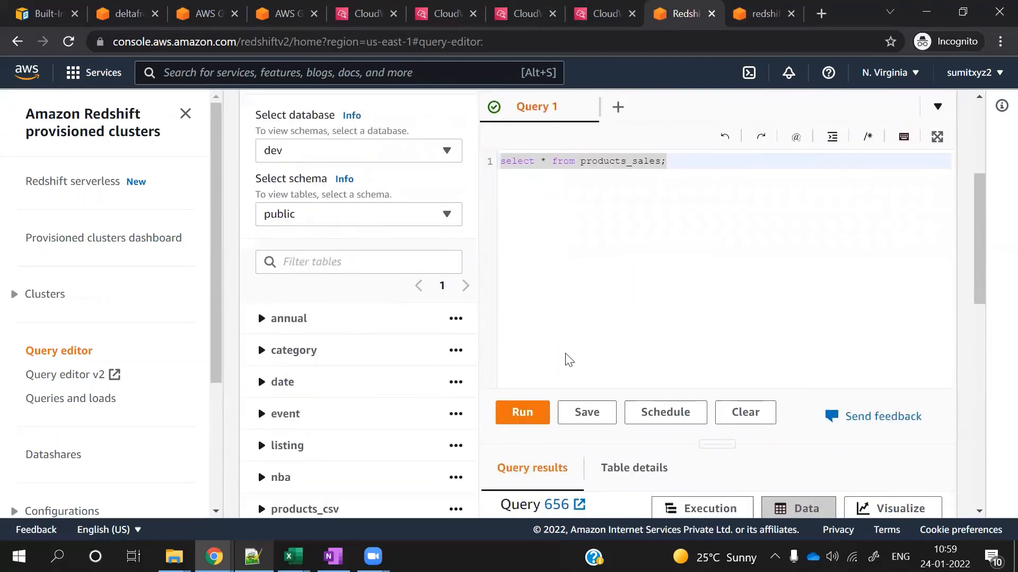
scroll(404, 470, "down", 2)
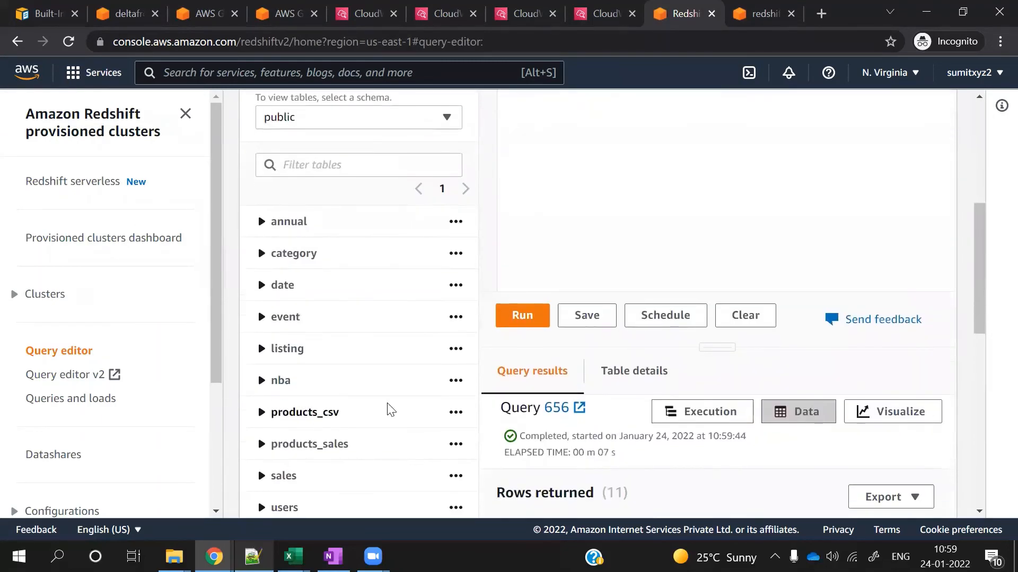
scroll(609, 175, "up", 6)
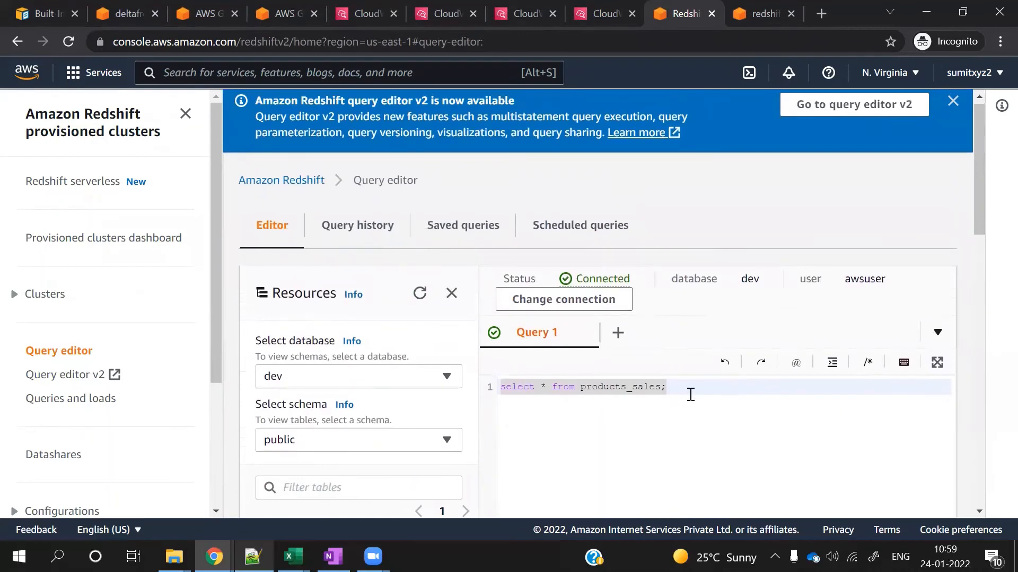
Change the query to "drop table products_sales;" and run it to remove the table
left_click(678, 389)
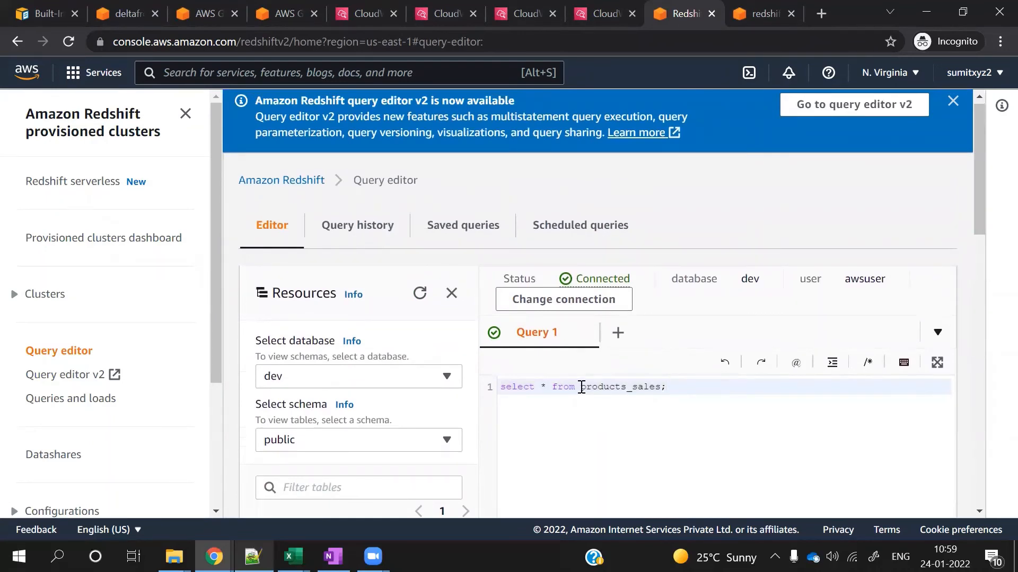
left_click_drag(577, 386, 481, 395)
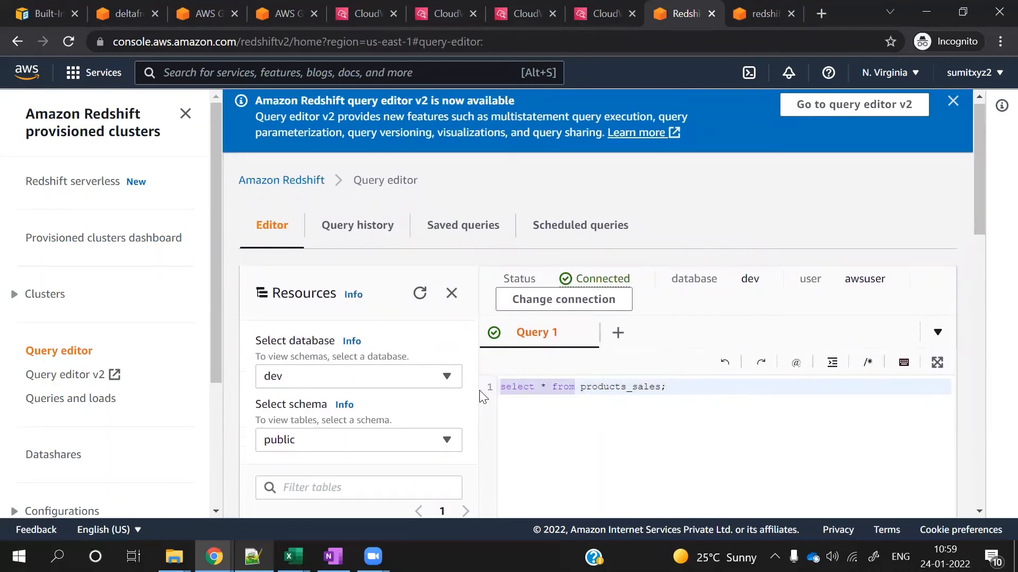
type("drop tab")
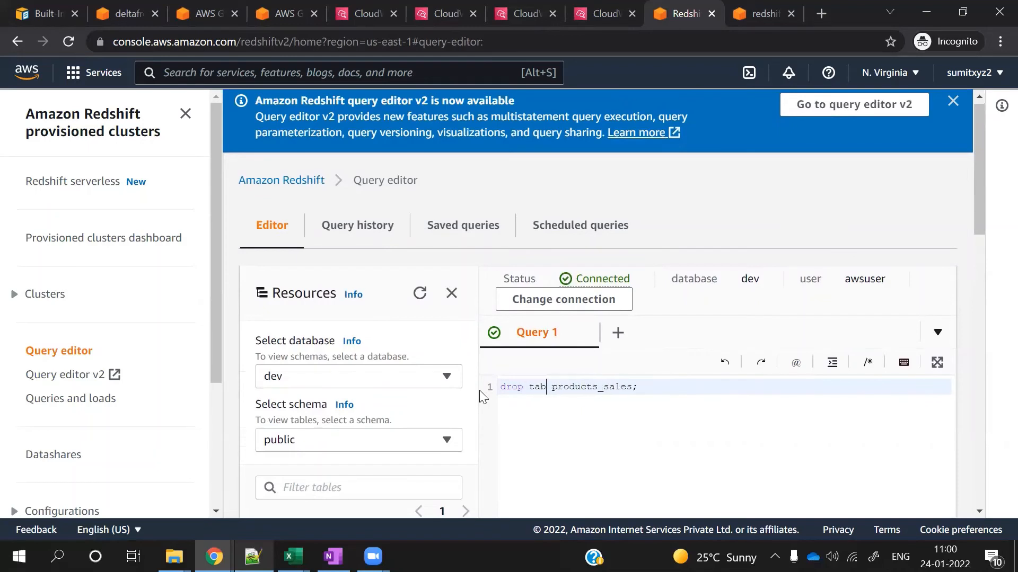
type("le")
left_click_drag(655, 388, 501, 393)
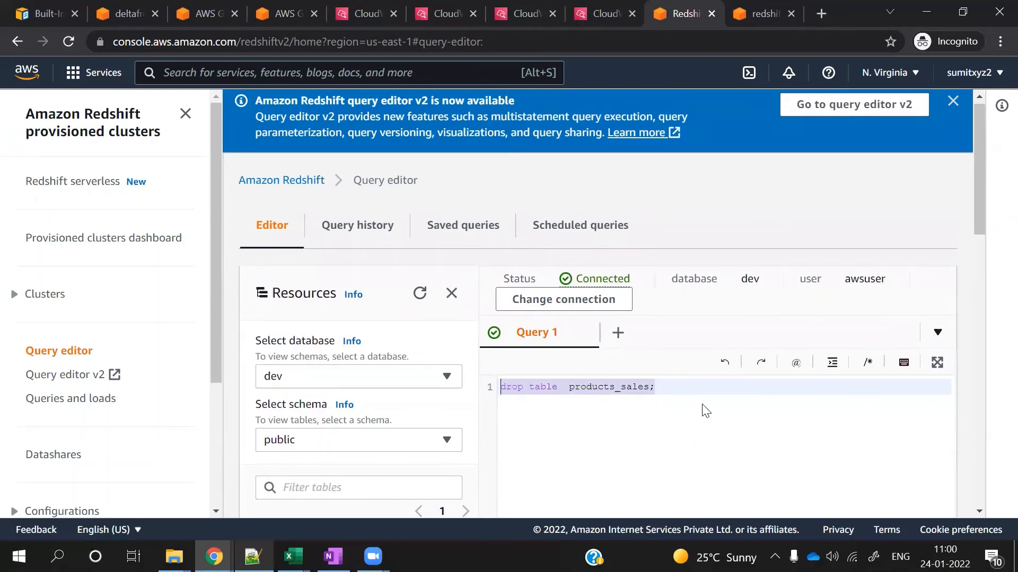
scroll(704, 408, "down", 3)
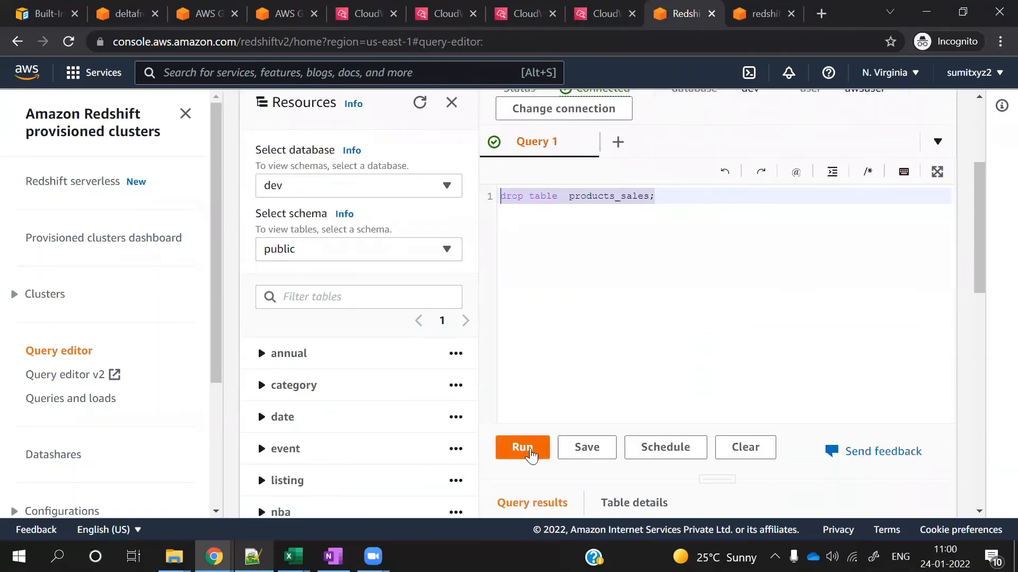
left_click(534, 454)
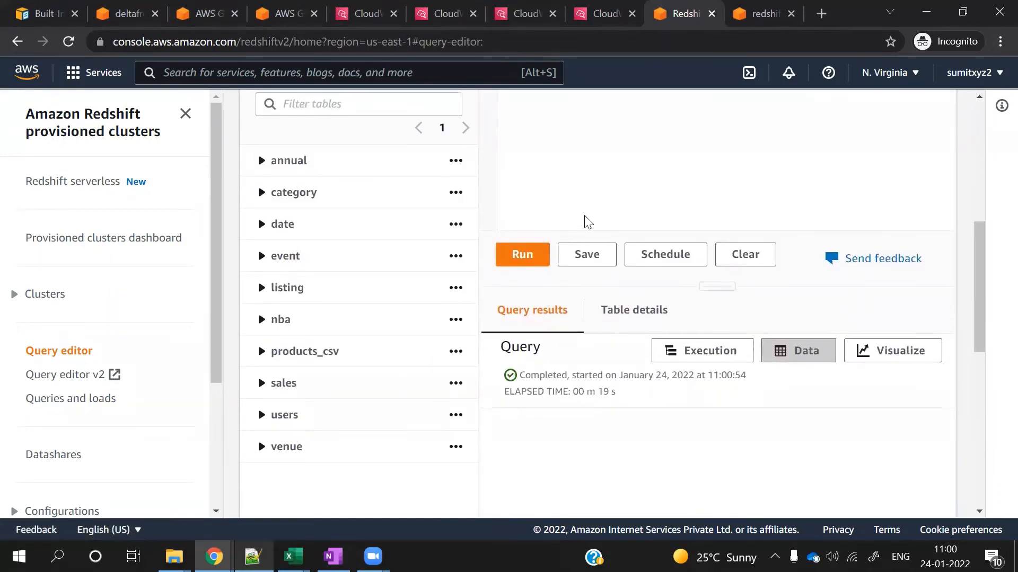
scroll(584, 216, "up", 2)
scroll(589, 221, "up", 1)
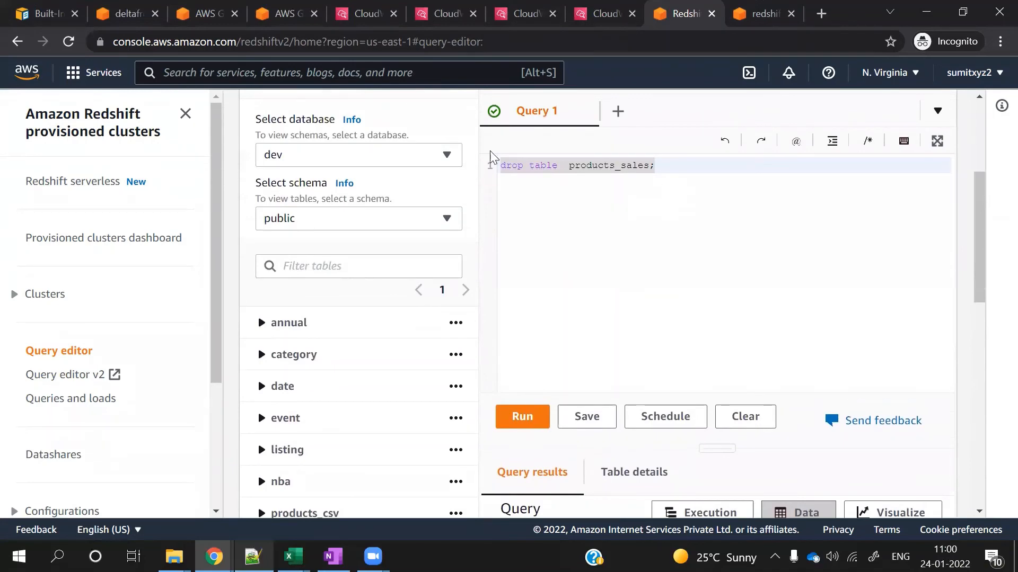
Return to the s3_redshift_trans Glue job script and insert a SelectFields transform template between the Join and datasink4 lines
left_click(211, 14)
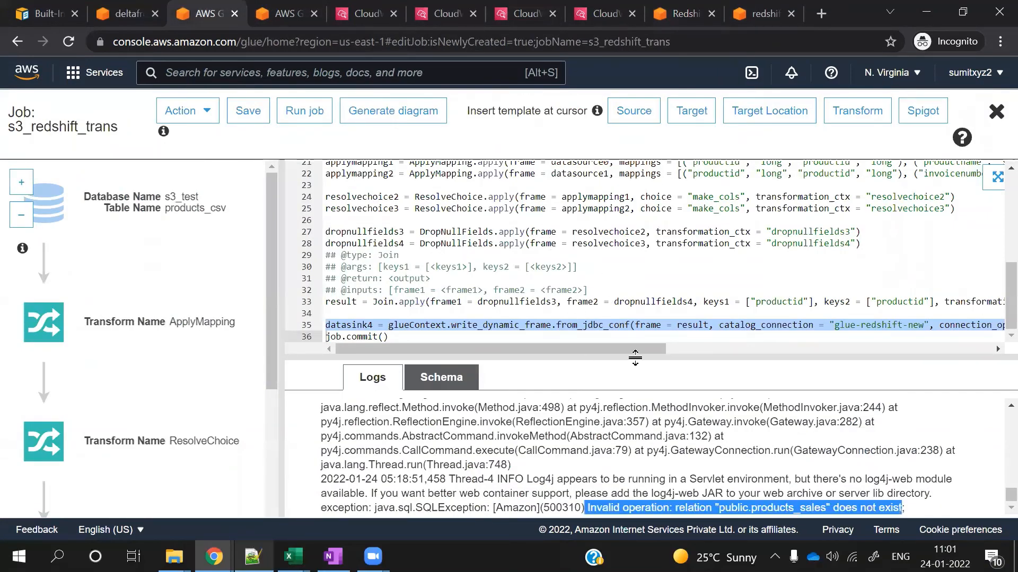
left_click_drag(645, 358, 647, 416)
left_click(335, 372)
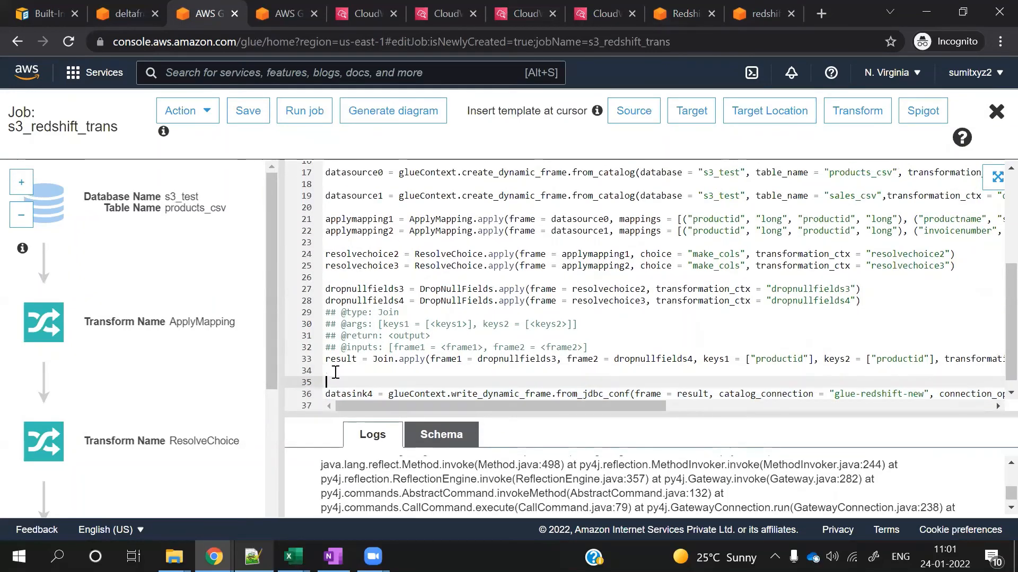
key("Return")
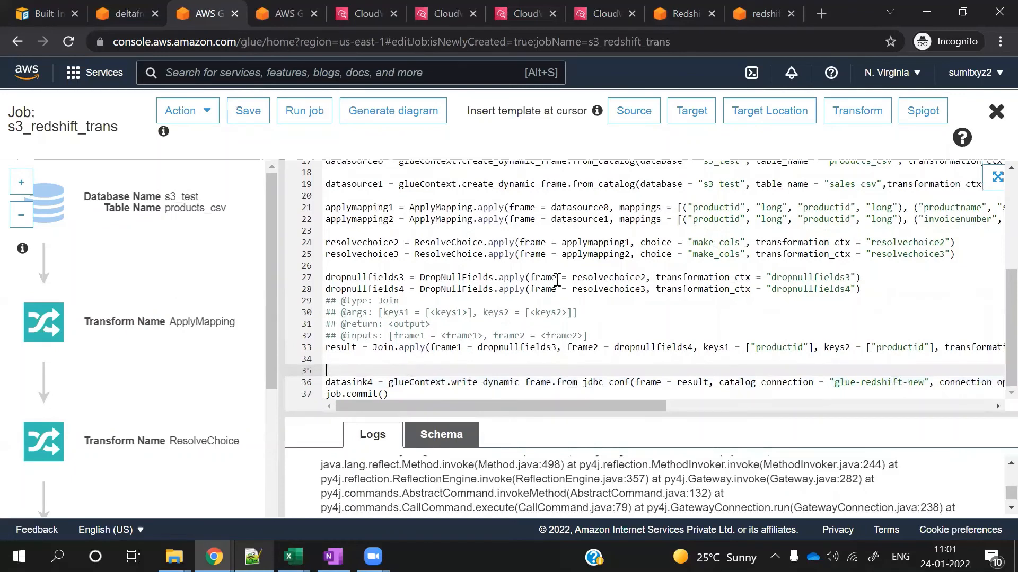
left_click(848, 114)
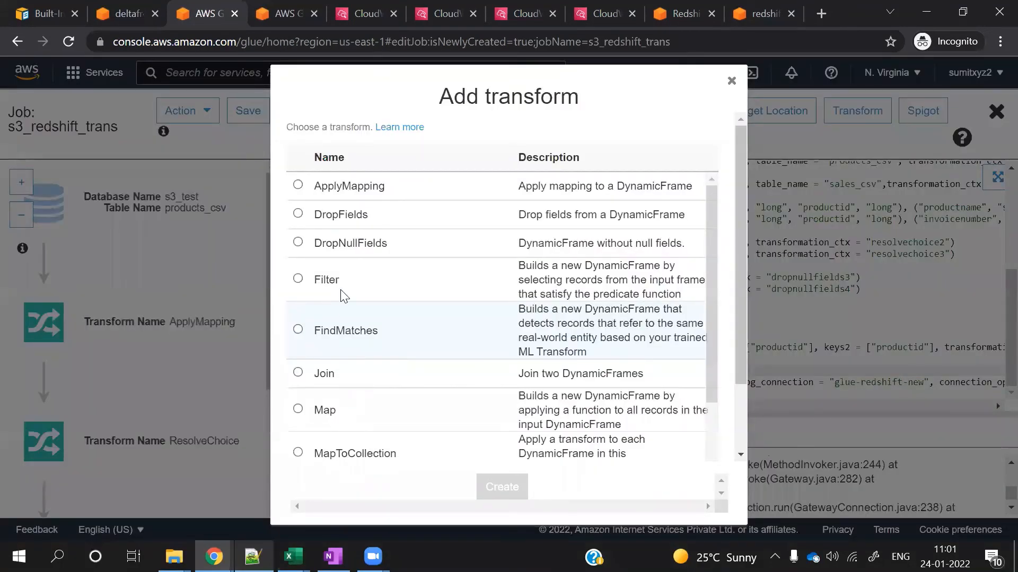
left_click_drag(708, 276, 713, 408)
left_click_drag(318, 365, 299, 398)
left_click(298, 397)
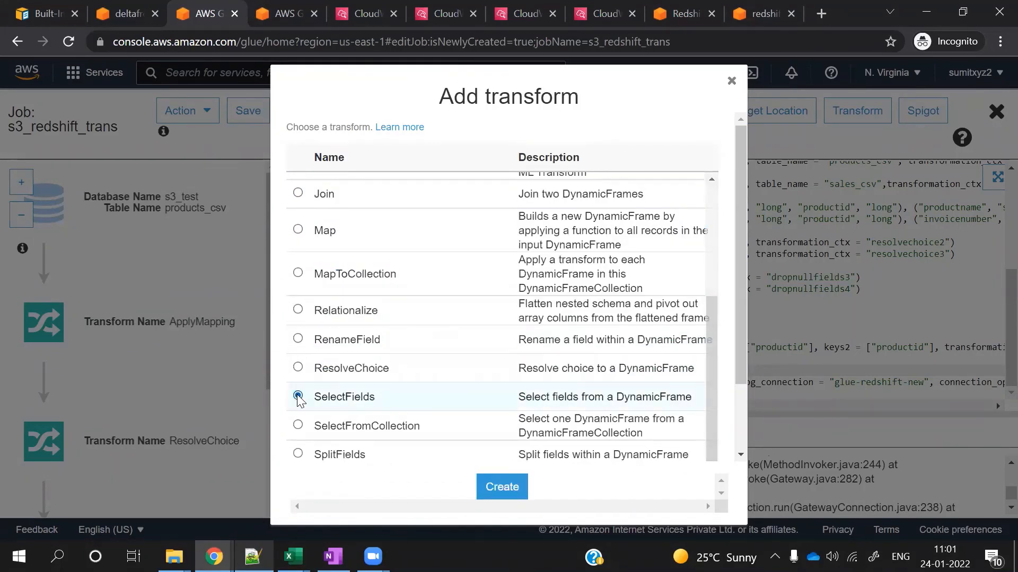
left_click(498, 479)
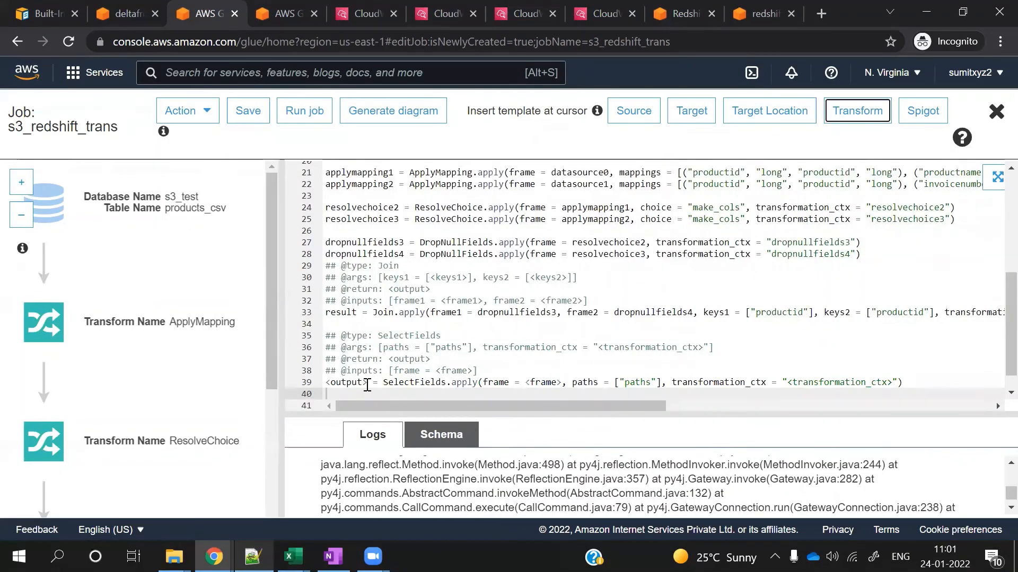
Replace the <output> placeholder of the SelectFields line with result_df
left_click_drag(366, 382, 327, 383)
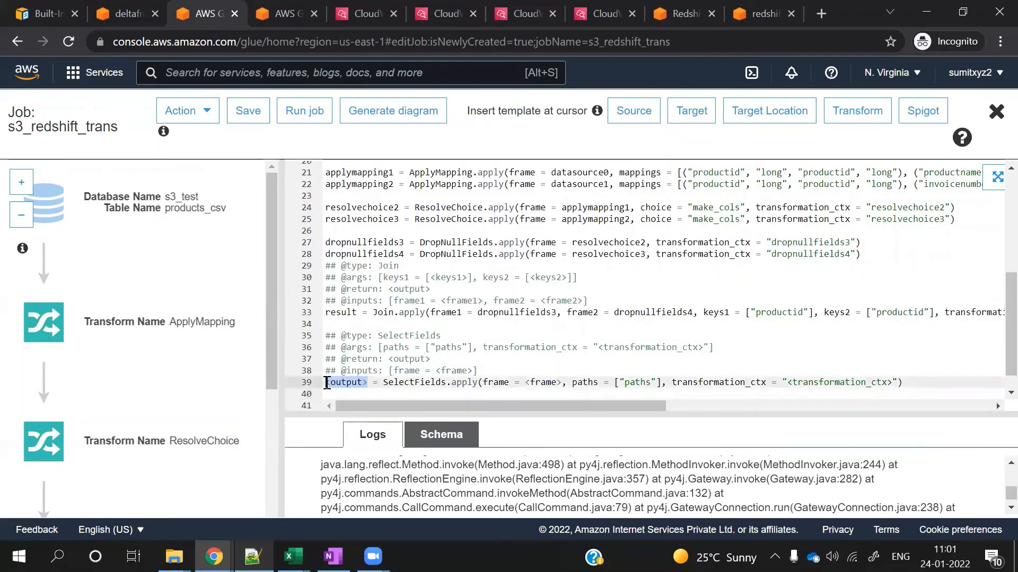
left_click(345, 319)
double_click(344, 311)
key("ctrl+c")
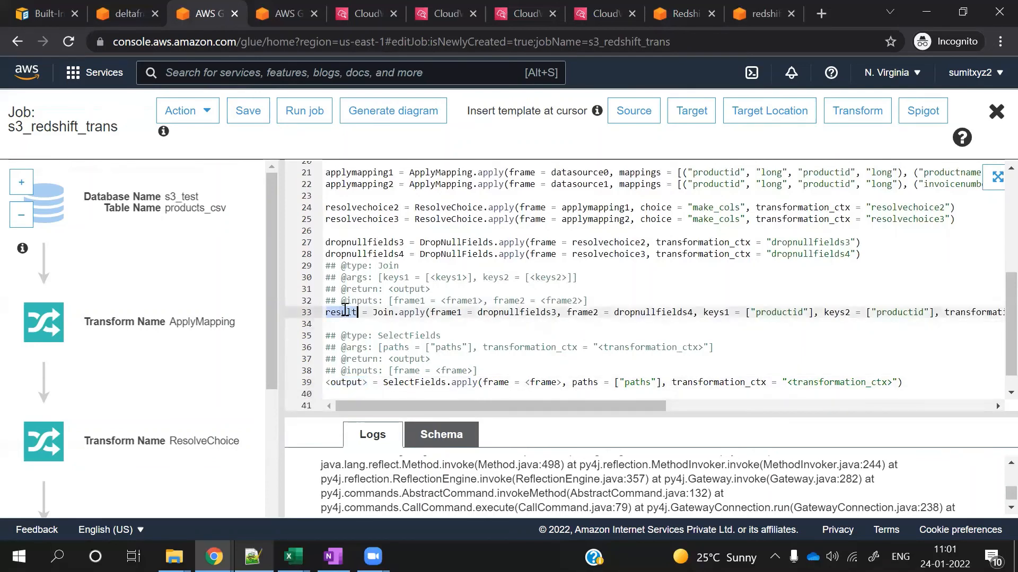
double_click(345, 382)
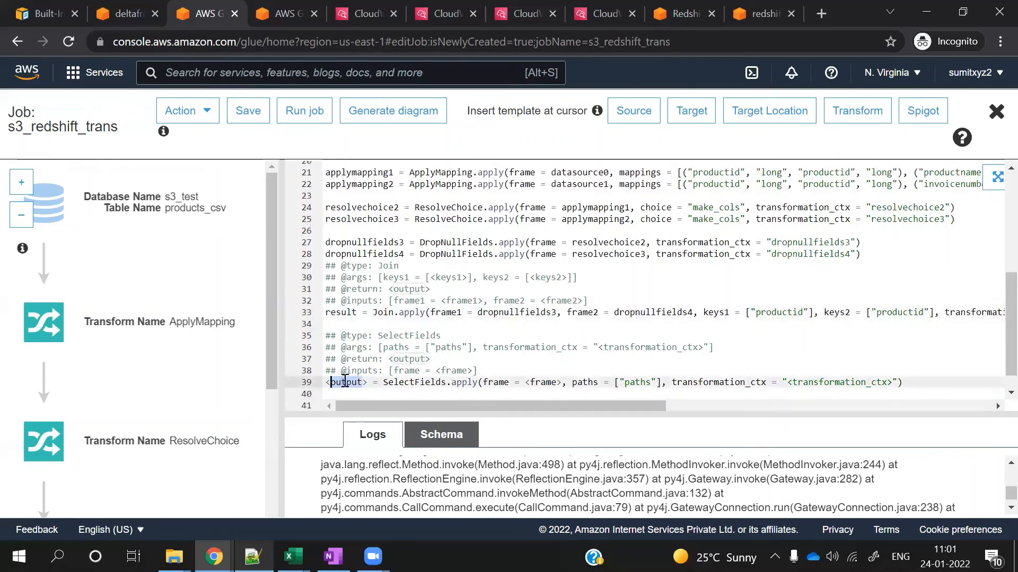
left_click_drag(367, 382, 318, 381)
key("ctrl+v")
type("_df")
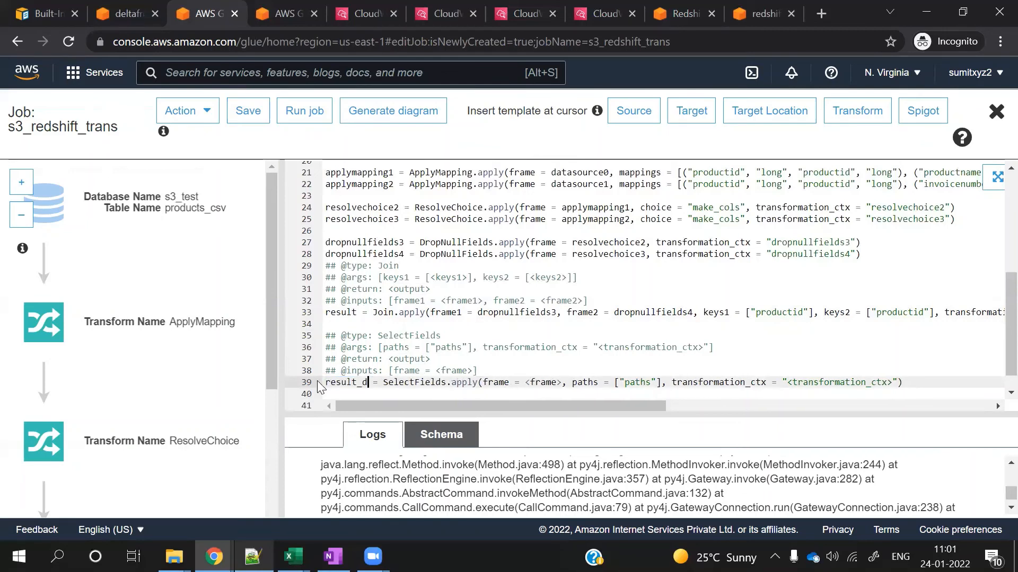
In the SelectFields call, set transformation_ctx to "result_df" and the frame to result
double_click(356, 383)
key("ctrl+c")
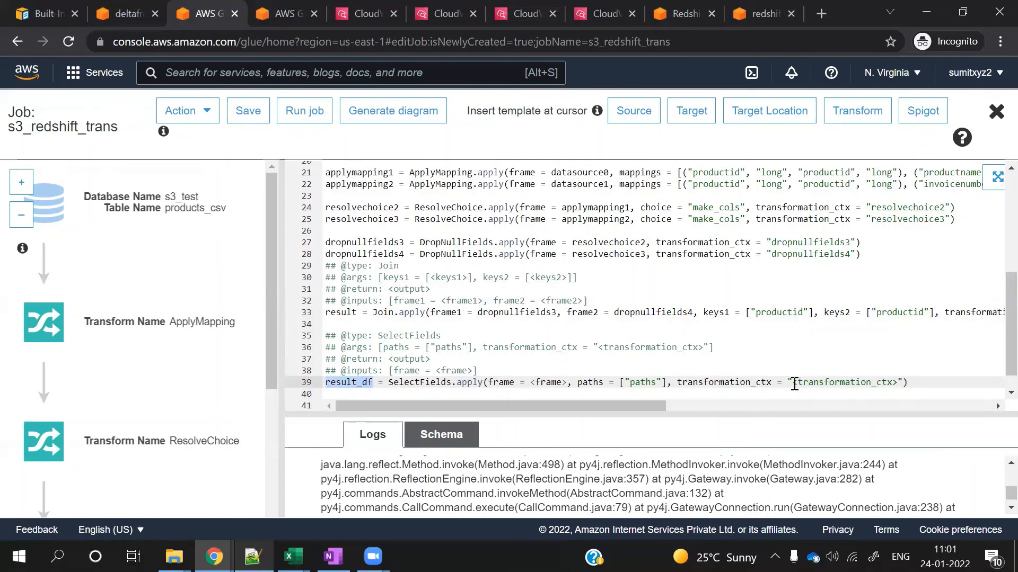
left_click_drag(792, 383, 896, 384)
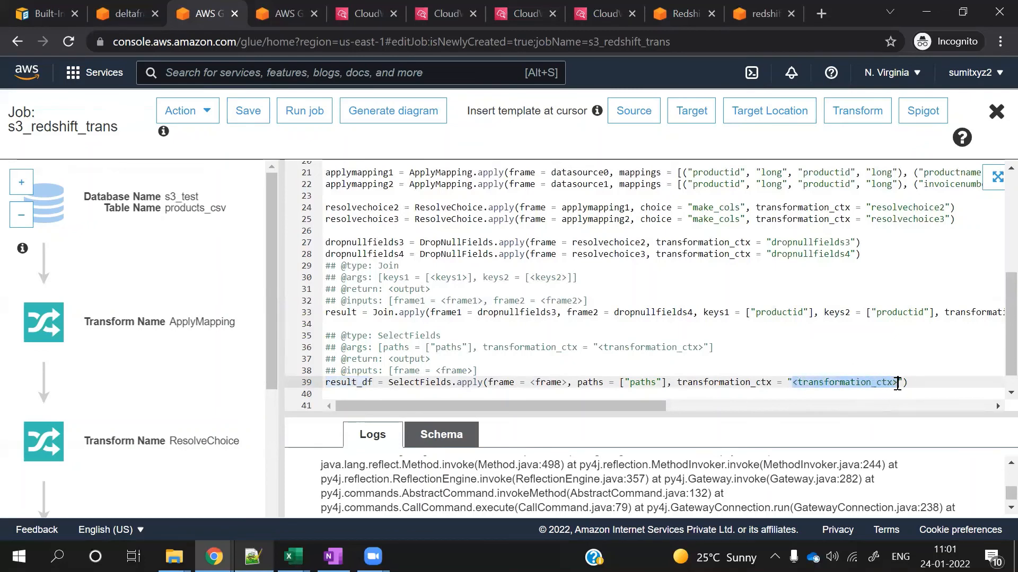
key("ctrl+v")
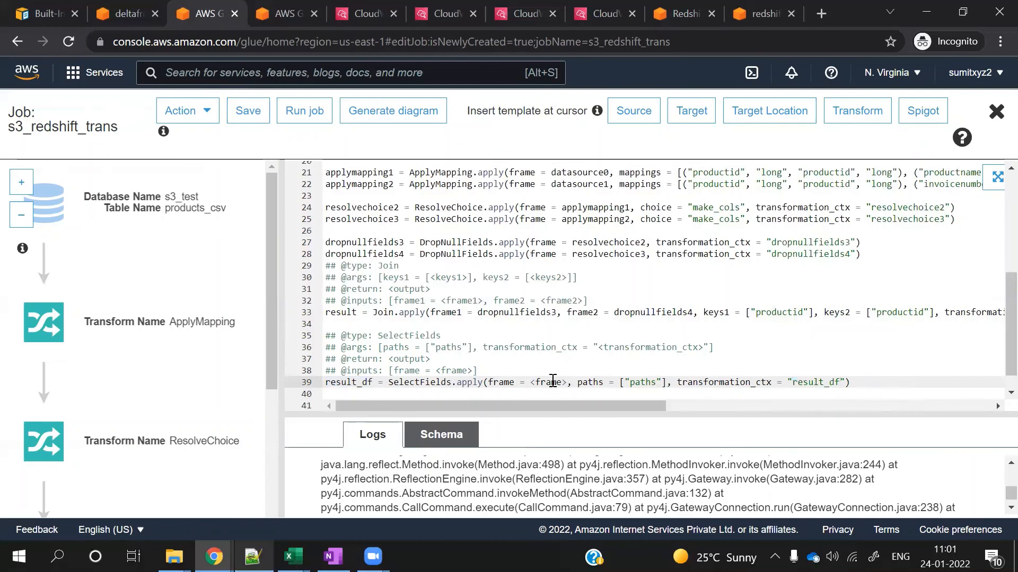
double_click(335, 312)
key("ctrl+c")
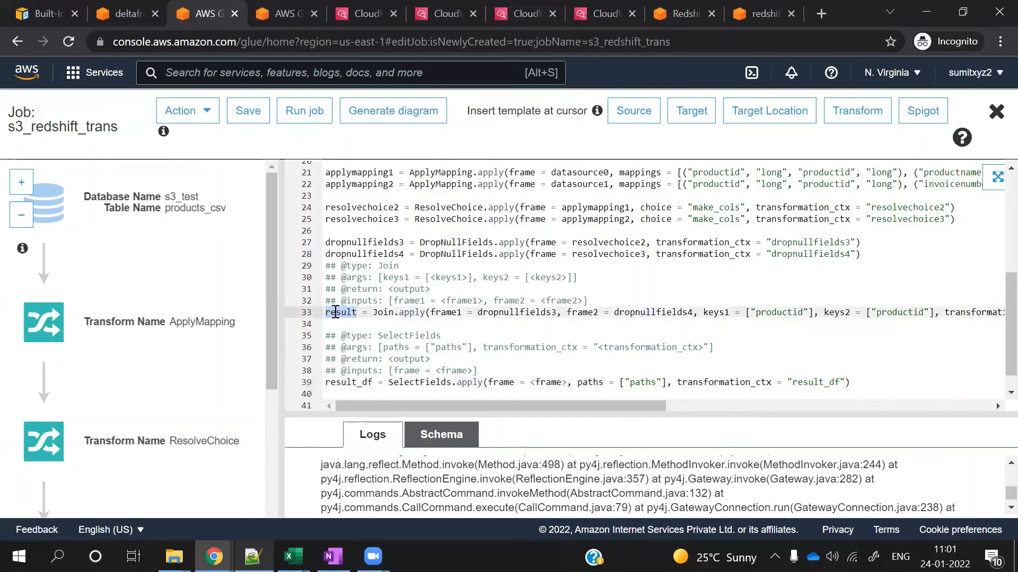
left_click_drag(530, 382, 568, 382)
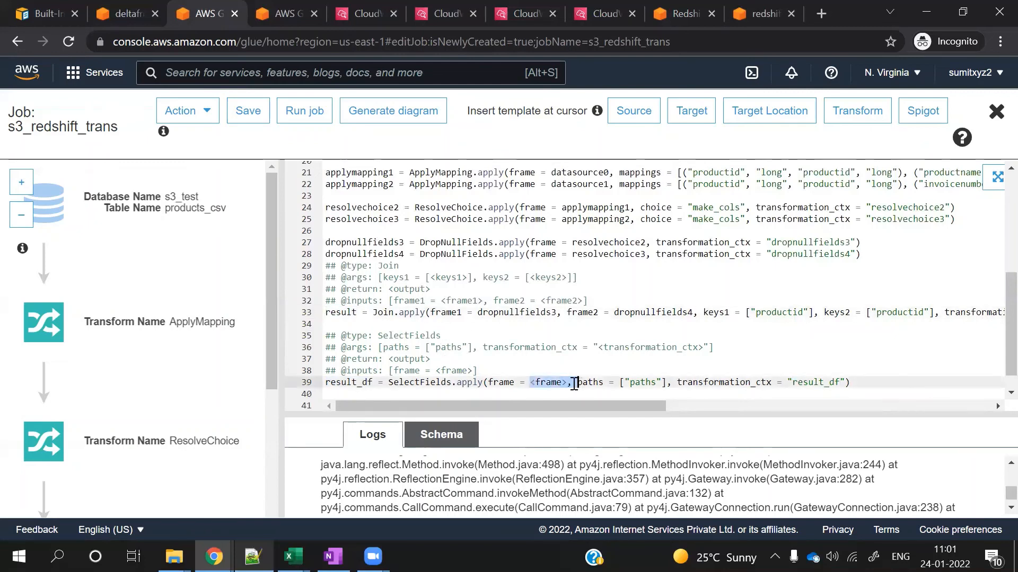
key("ctrl+v")
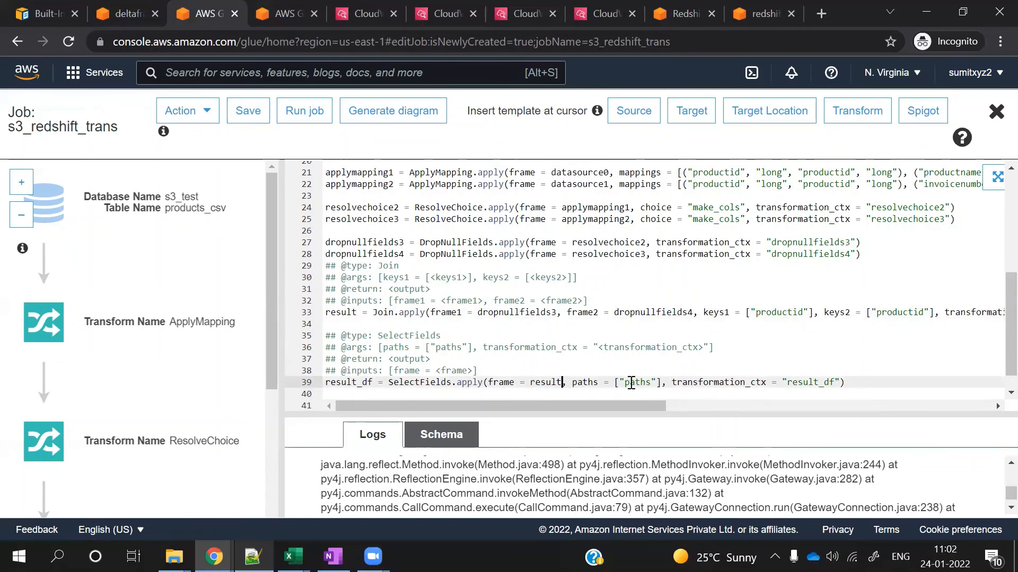
Set the SelectFields paths to ["productid","productname"], taking the field names from the applymapping1 line
double_click(717, 174)
key("ctrl+c")
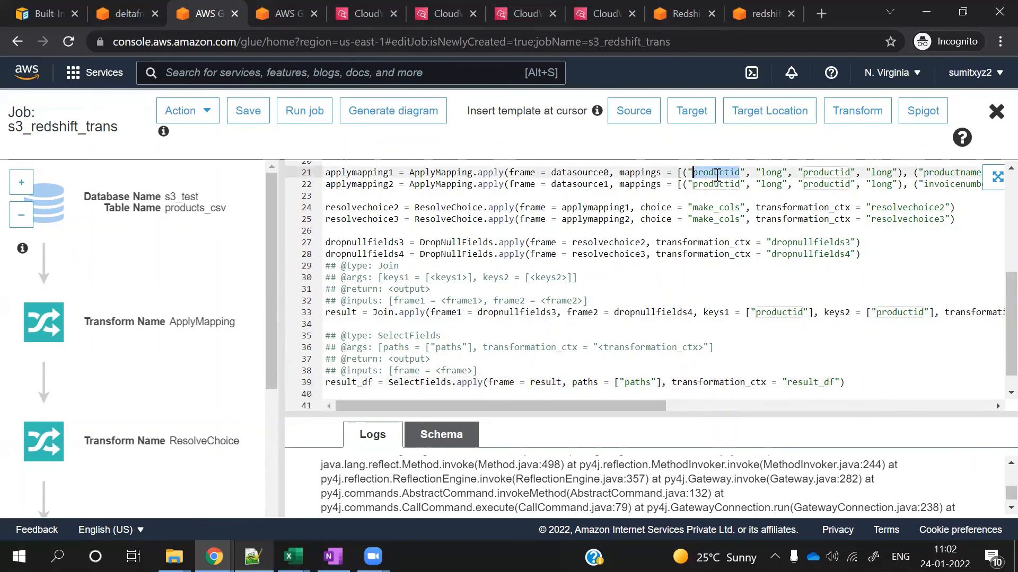
double_click(639, 383)
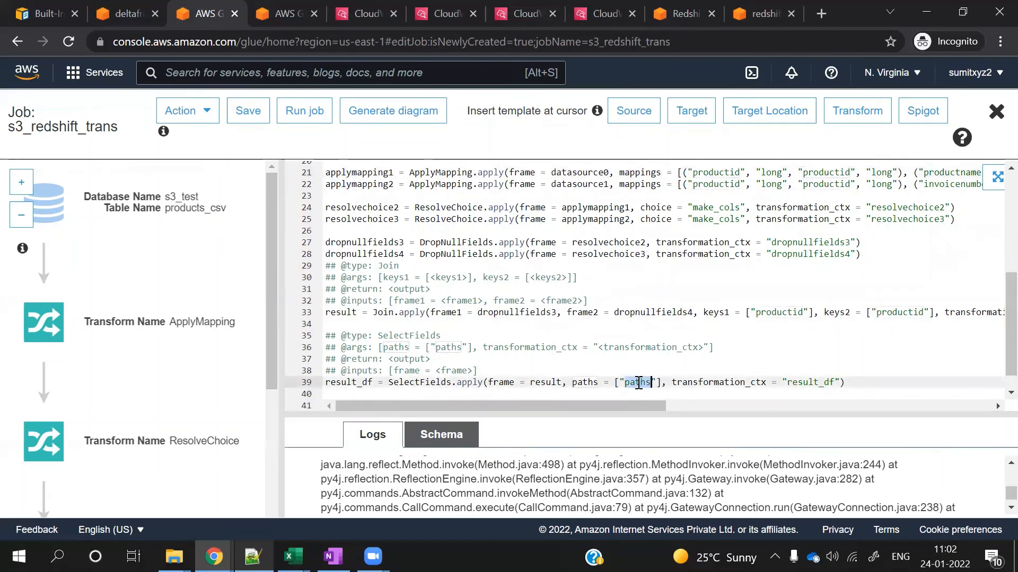
key("ctrl+v")
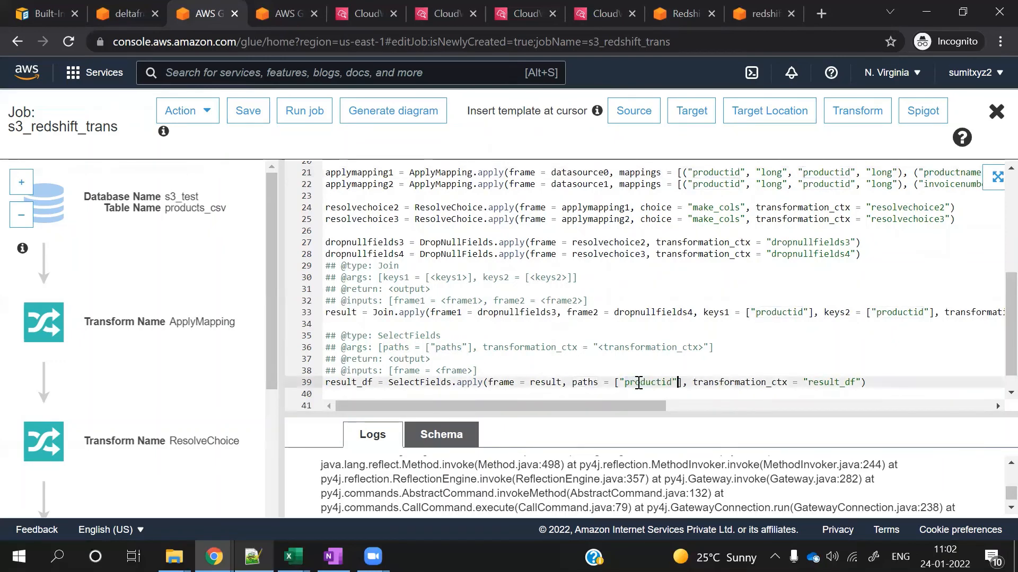
type(",")
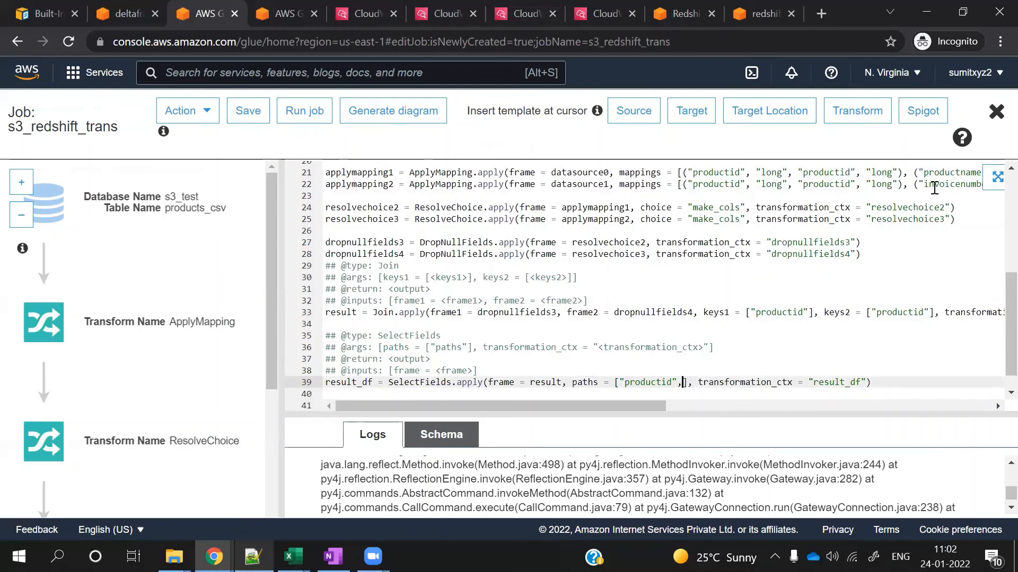
double_click(946, 173)
key("ctrl+c")
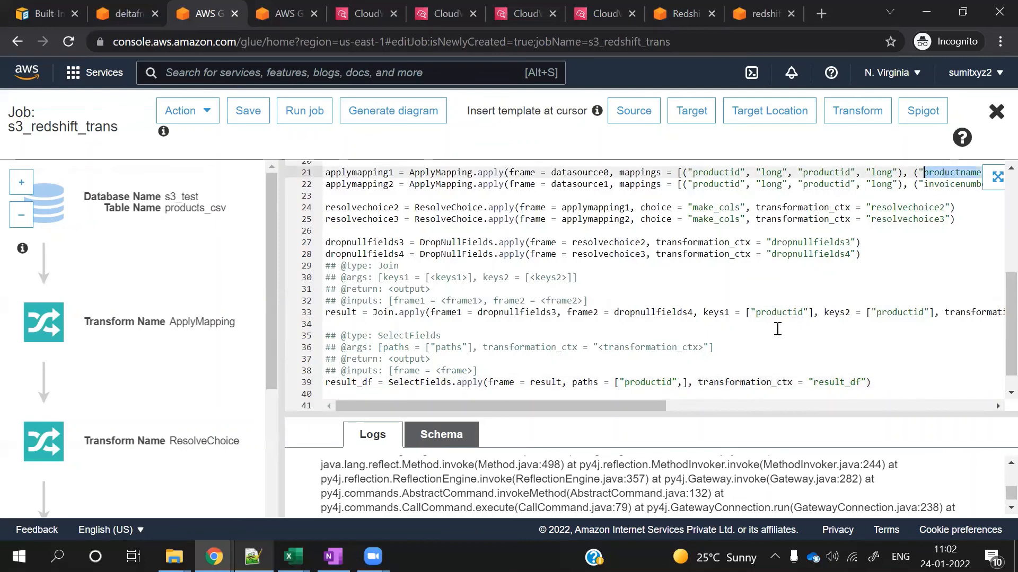
left_click(681, 382)
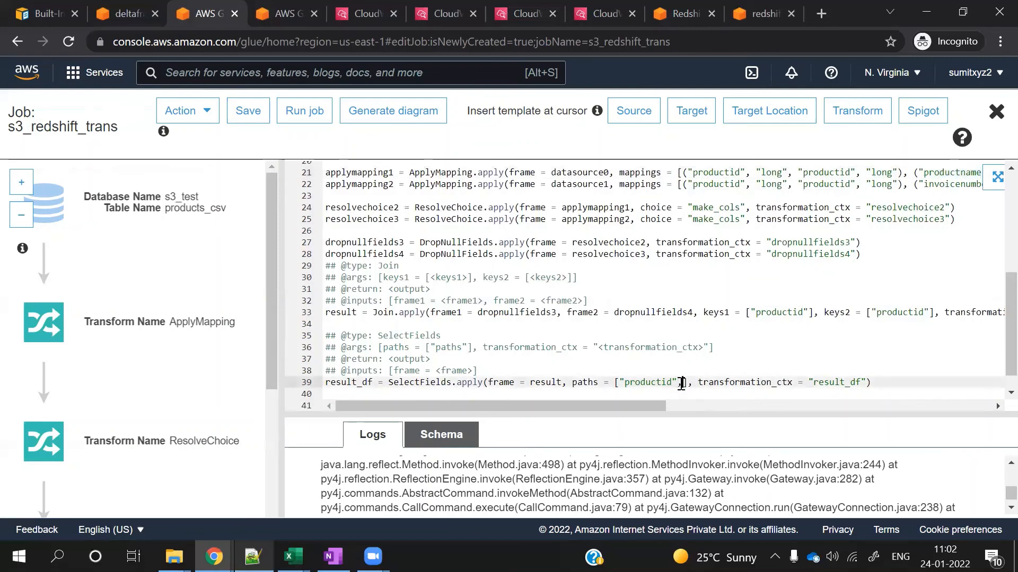
key("ctrl+v")
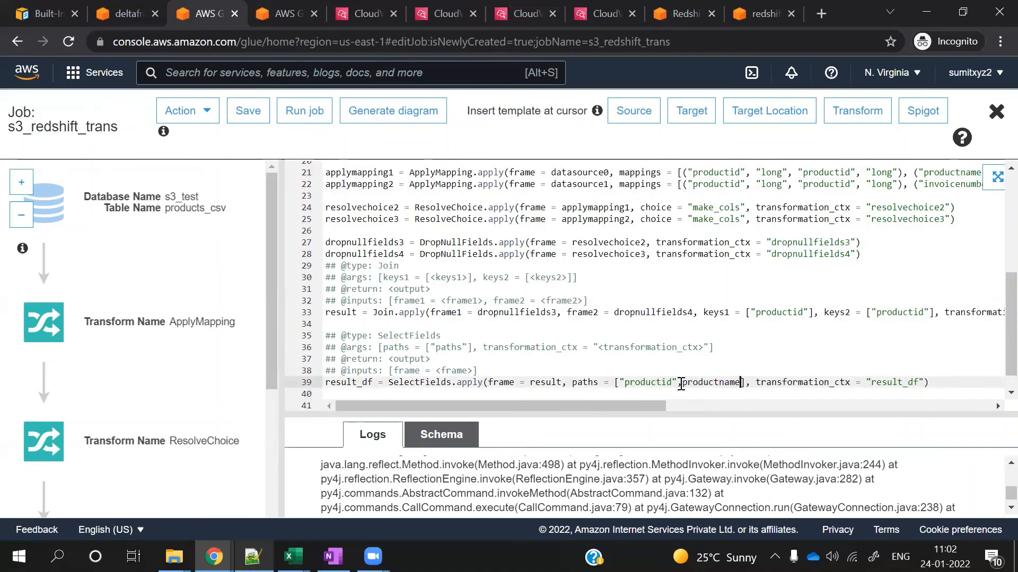
type("\",\"")
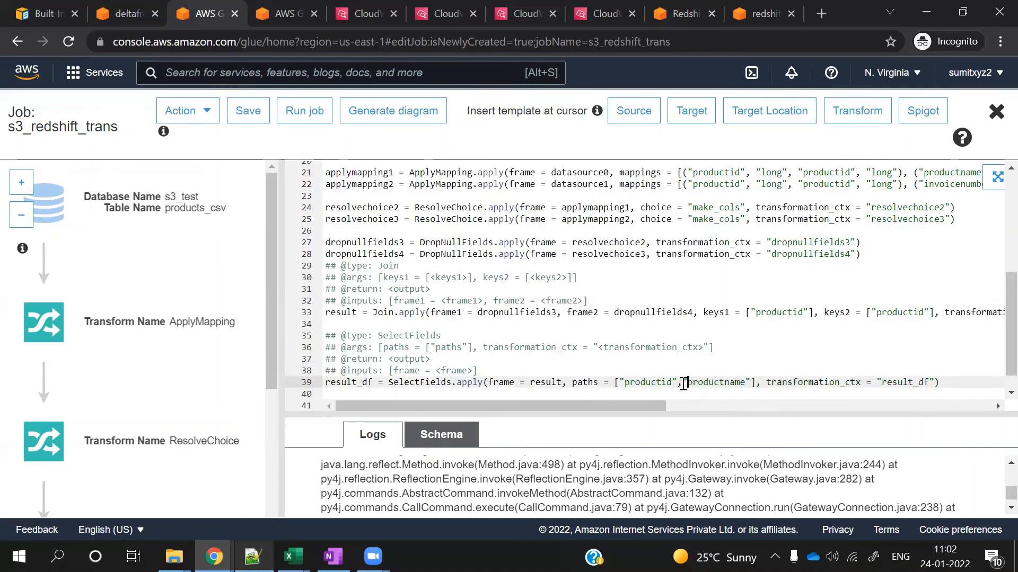
Add "invoicenumber" to the SelectFields paths after "productname", copying the field name from the applymapping2 line
left_click_drag(651, 403, 746, 408)
left_click(772, 184)
double_click(773, 185)
key("ctrl+c")
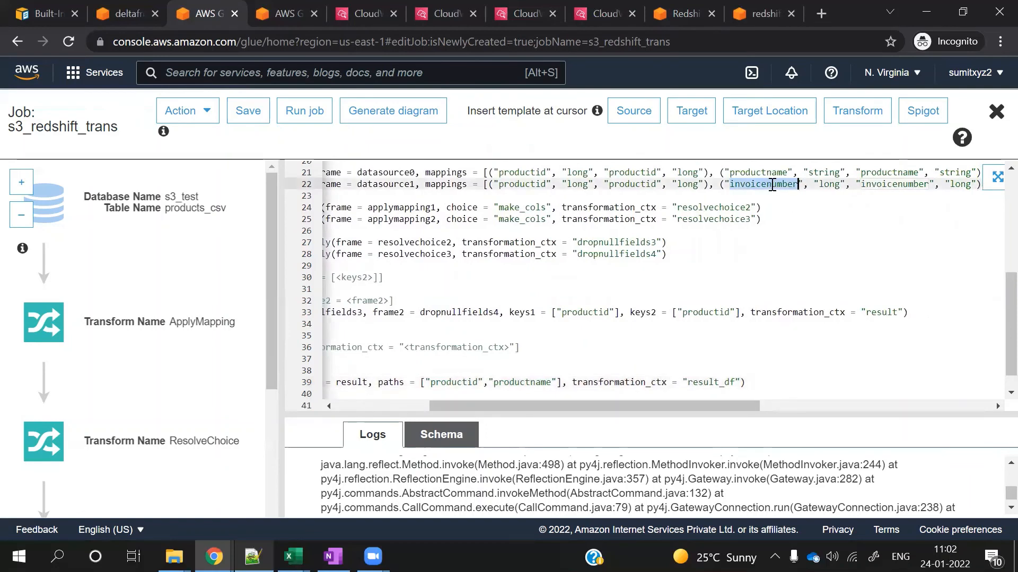
left_click(557, 382)
type(",")
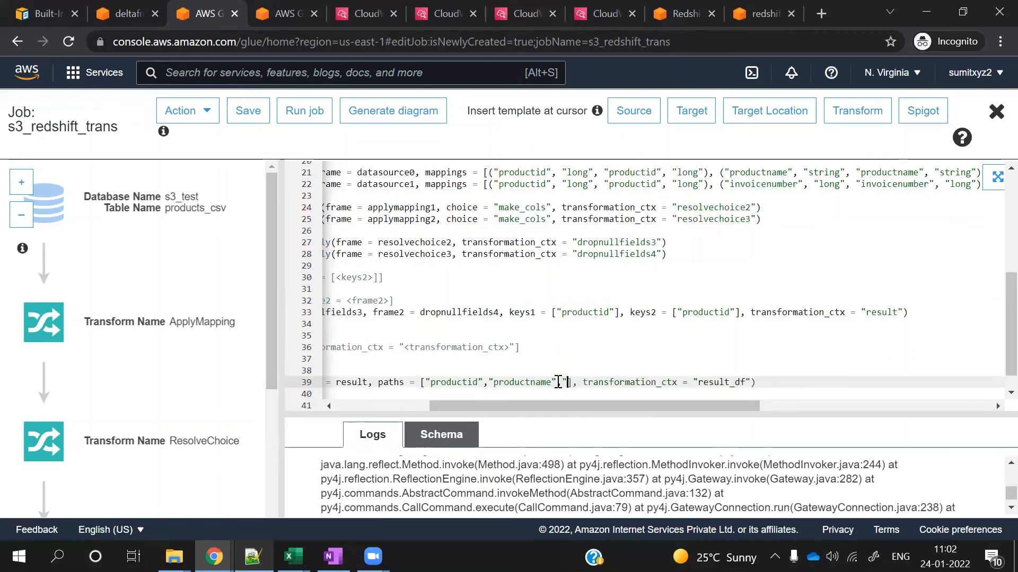
type("\"")
key("ctrl+v")
type("\"")
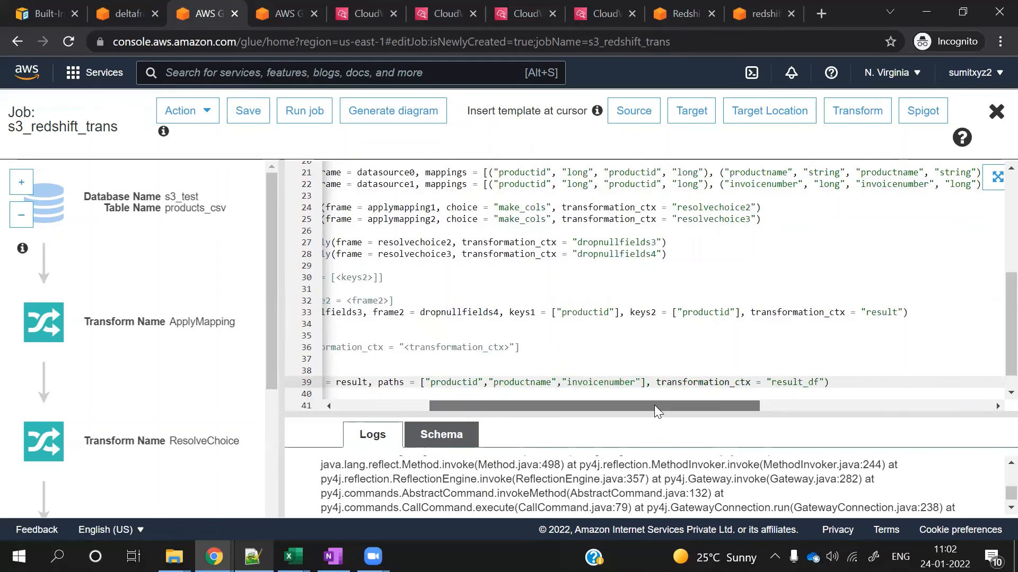
Add "price" as the last field in the SelectFields paths, taking the name from the applymapping1 line, and remove the surplus quote before it
left_click_drag(654, 405, 758, 407)
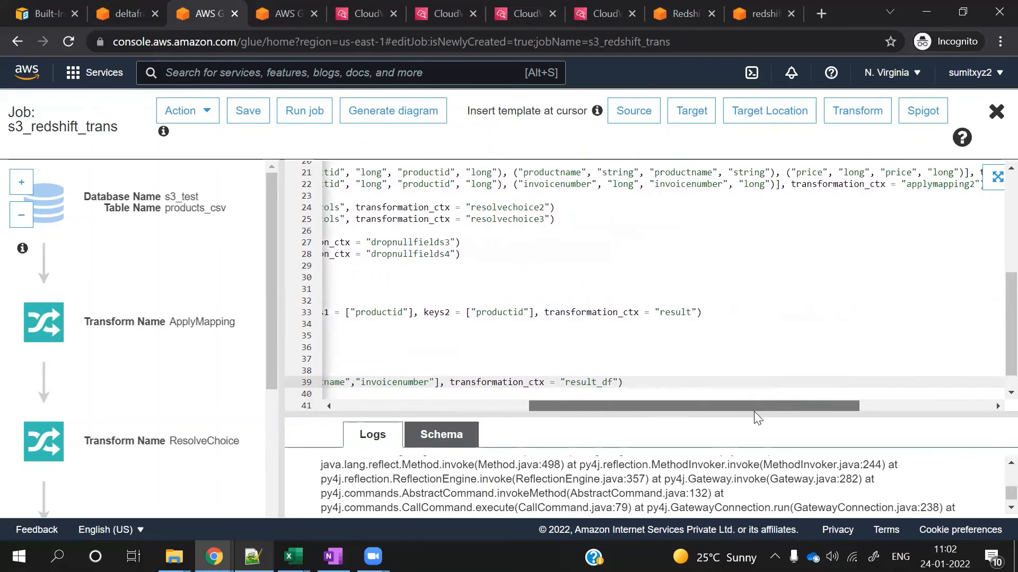
left_click_drag(791, 173, 826, 173)
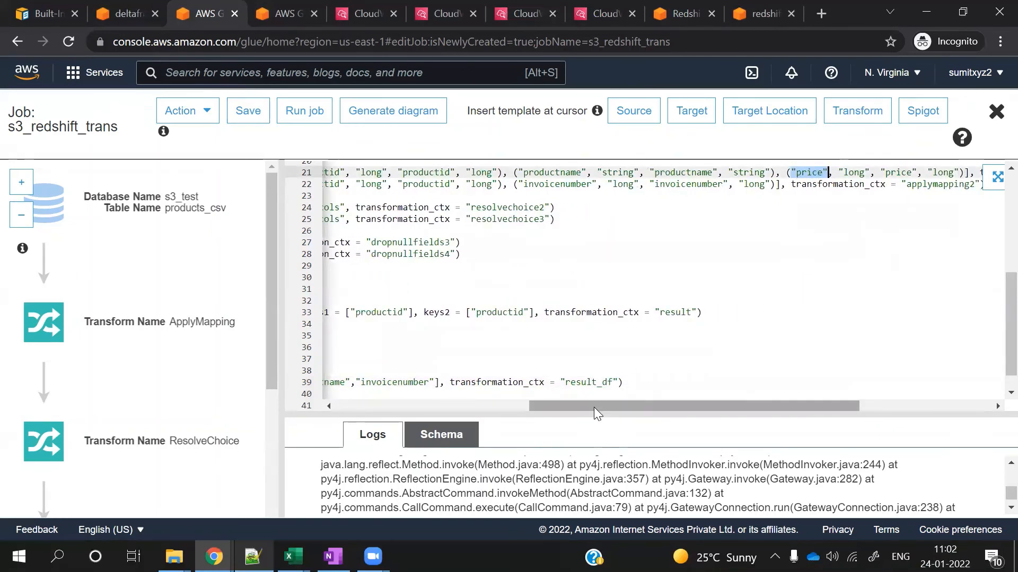
left_click_drag(594, 407, 506, 416)
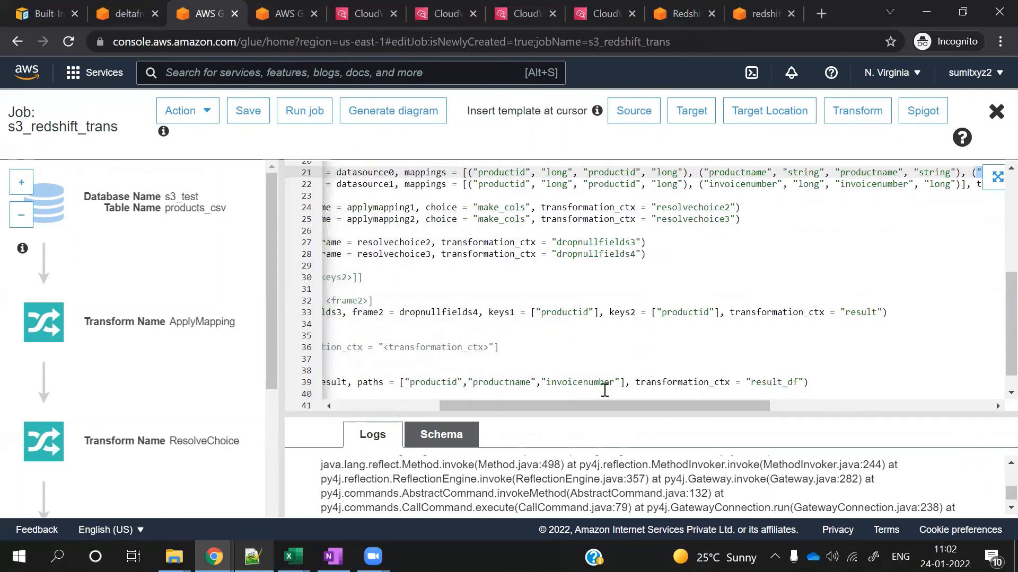
left_click(618, 381)
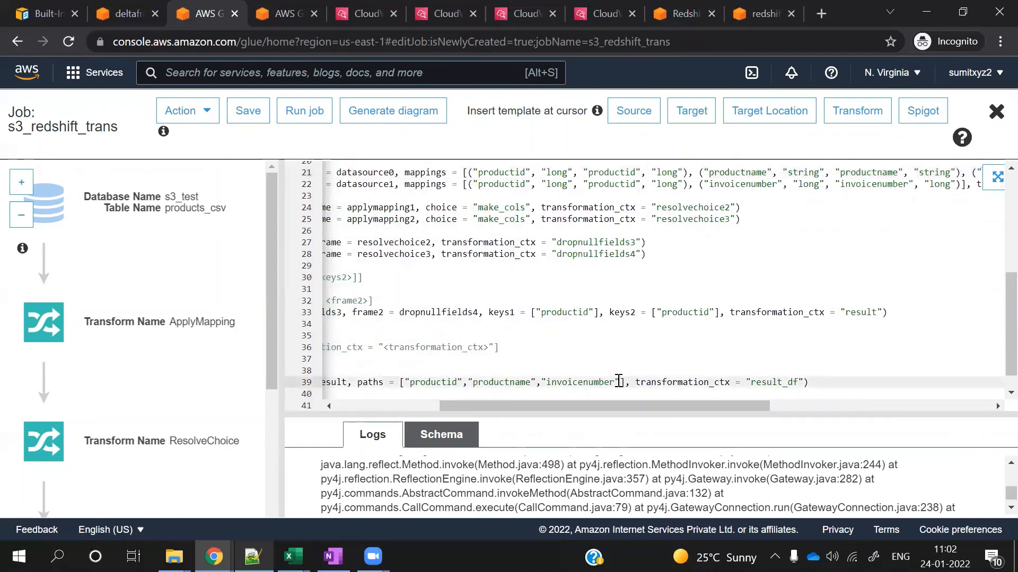
type(",\"")
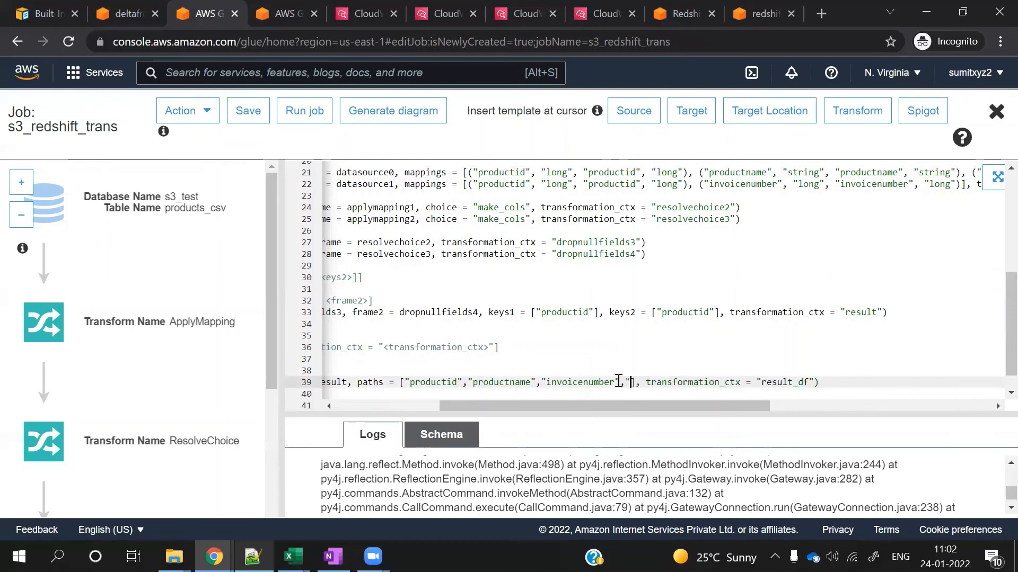
type("\"price\"")
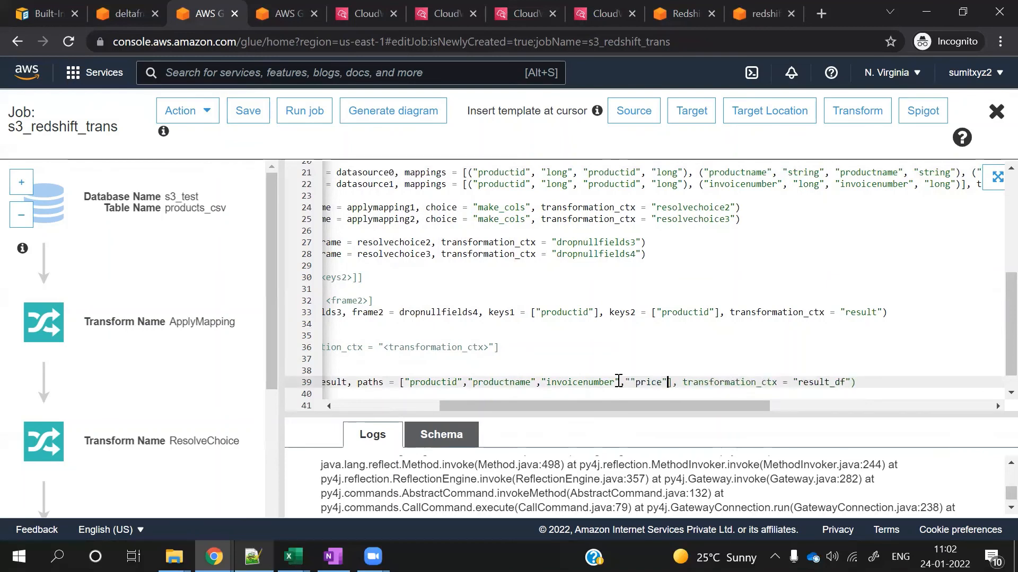
left_click(627, 381)
key("Delete")
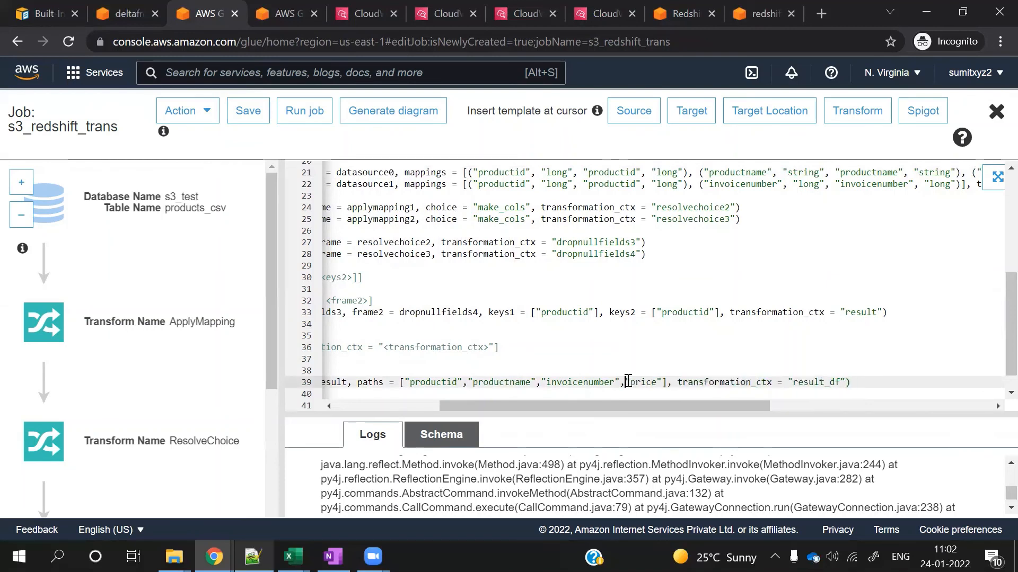
left_click_drag(636, 405, 435, 413)
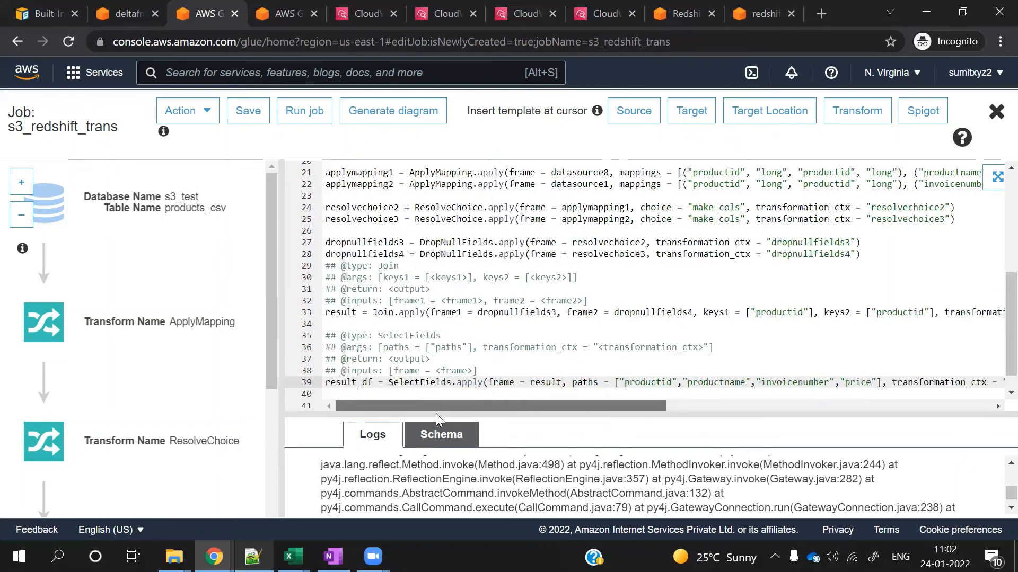
left_click(249, 123)
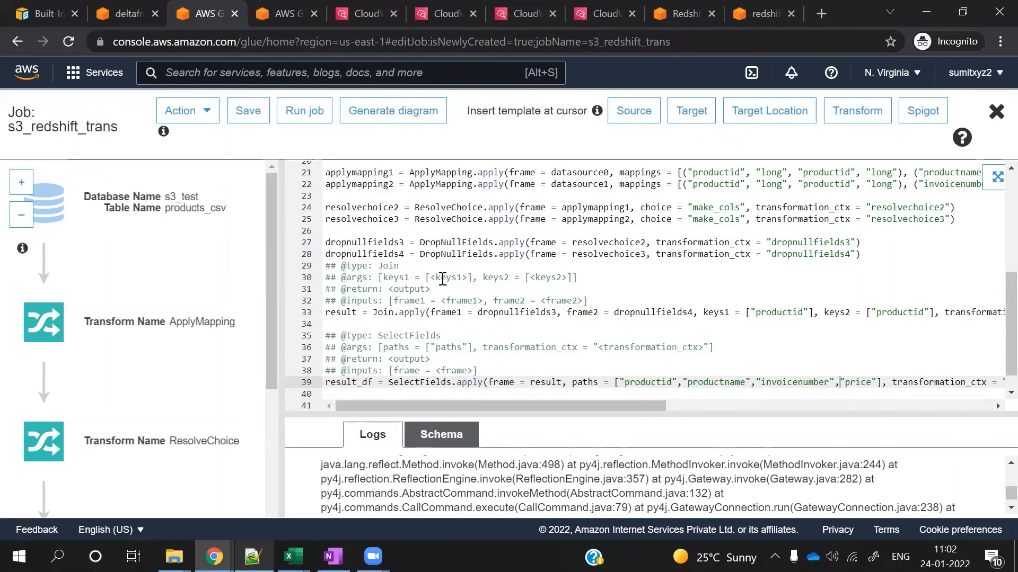
Change the datasink4 frame to result_df, copying the variable name from the SelectFields line
scroll(442, 278, "down", 1)
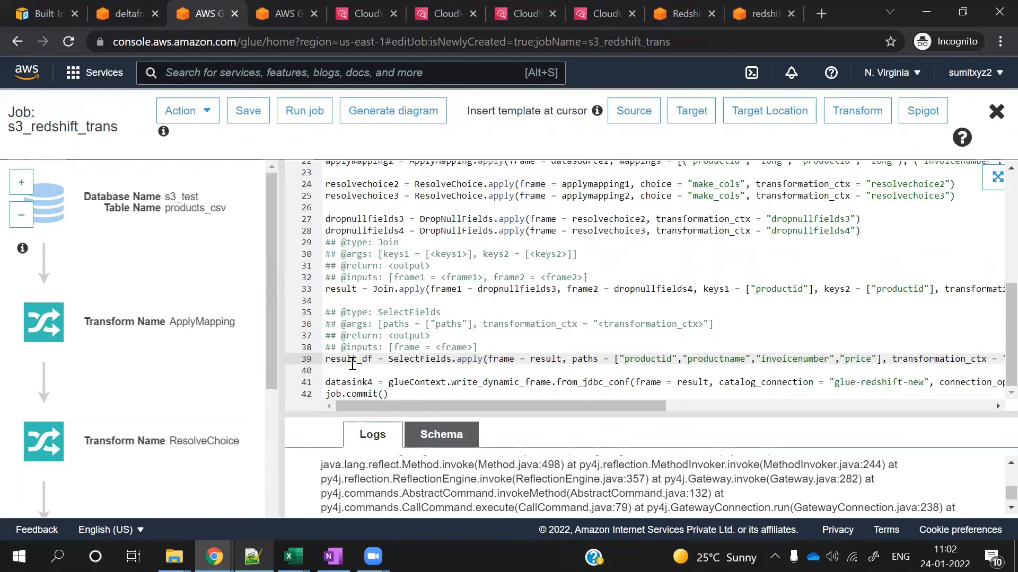
double_click(352, 364)
key("ctrl+c")
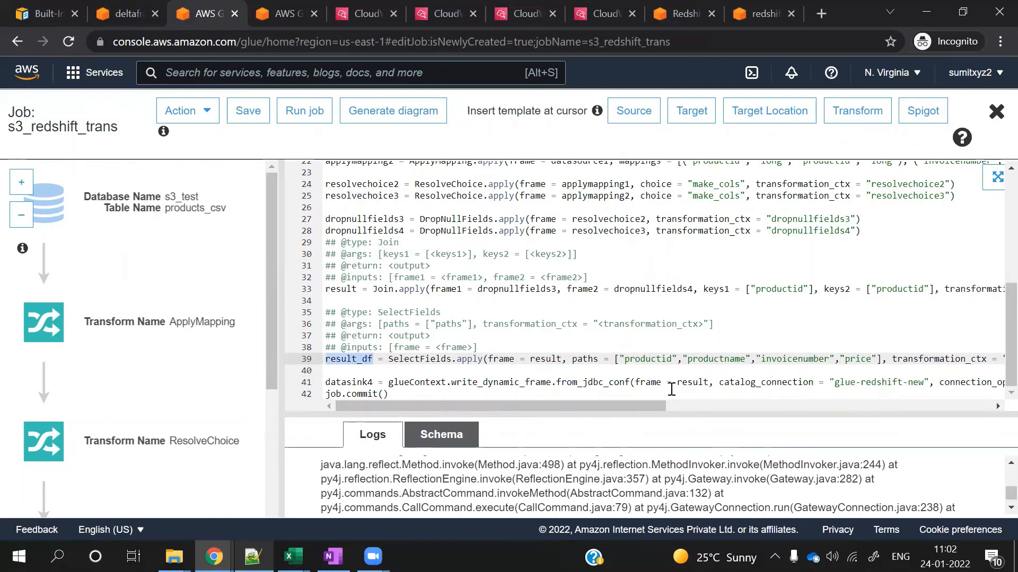
double_click(689, 382)
key("ctrl+v")
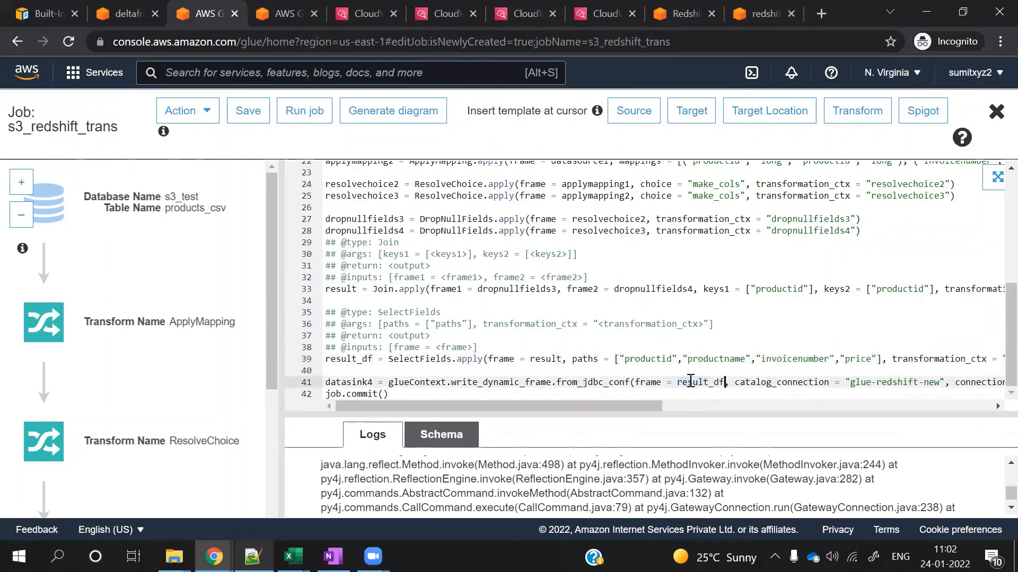
Save the s3_redshift_trans job script and run the job with its default parameters
left_click(251, 110)
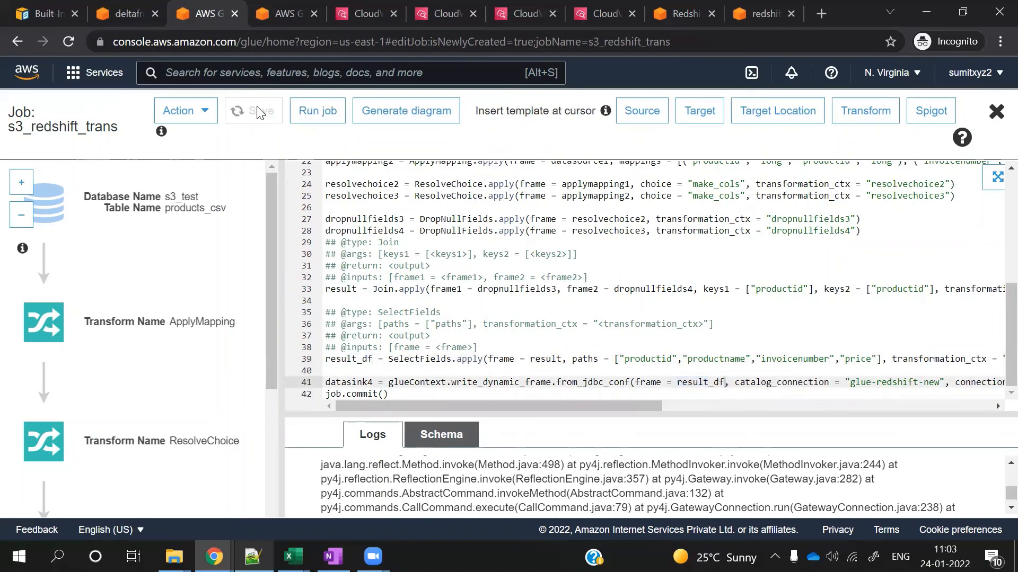
left_click(306, 112)
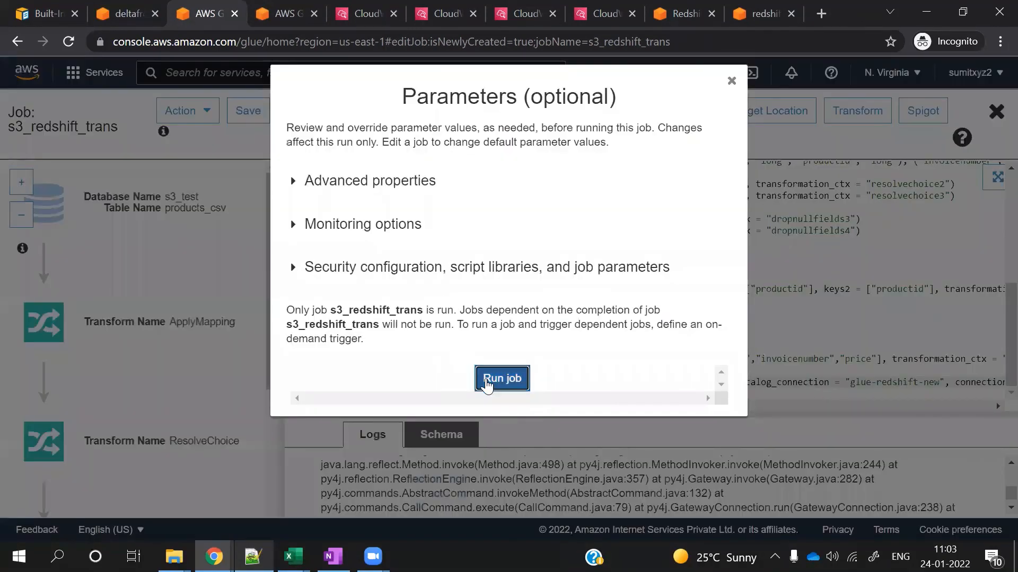
left_click(486, 380)
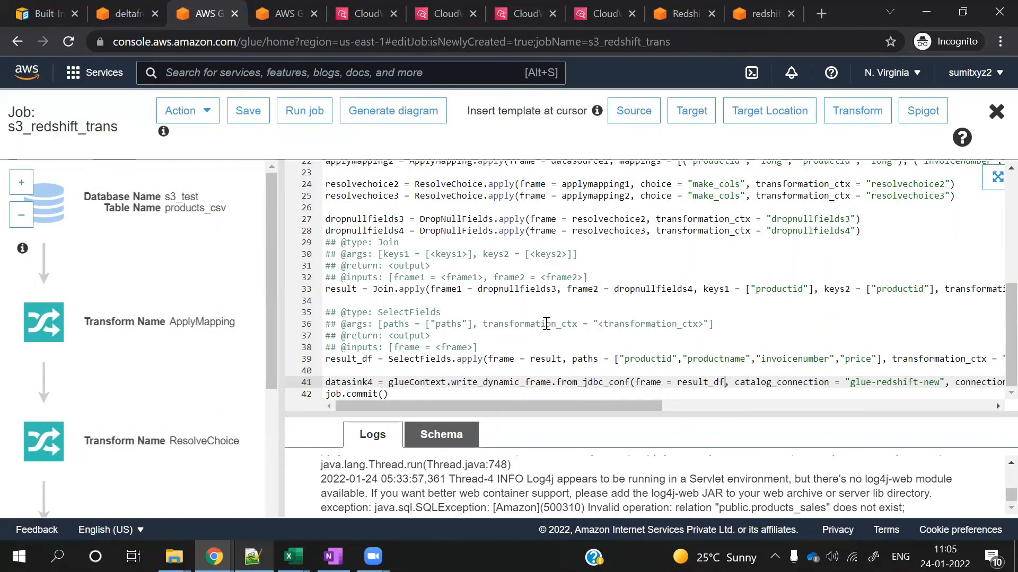
Switch to the Redshift query editor, refresh the public schema's table list and expand products_sales to check its columns
left_click(674, 14)
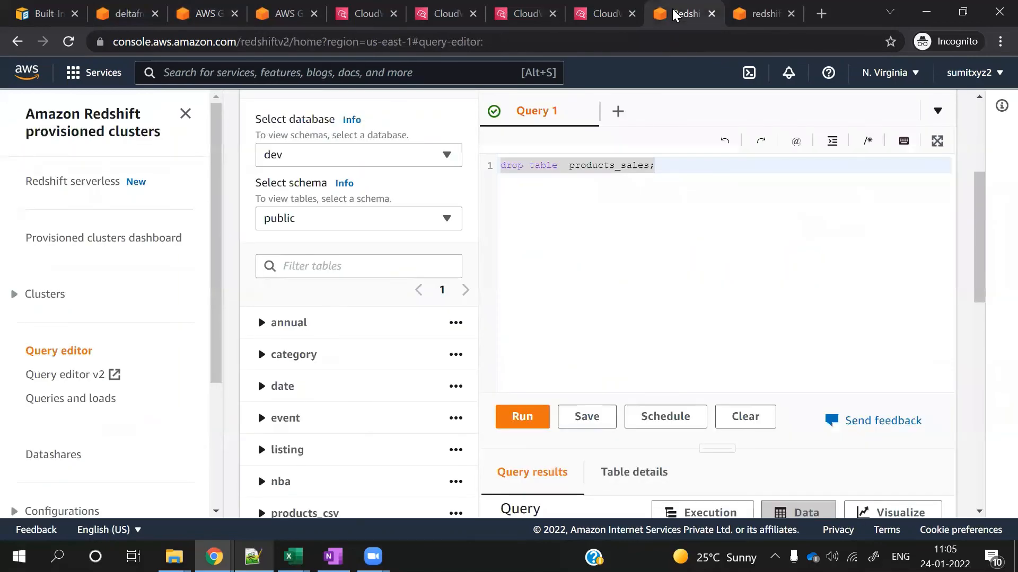
key("alt+Tab")
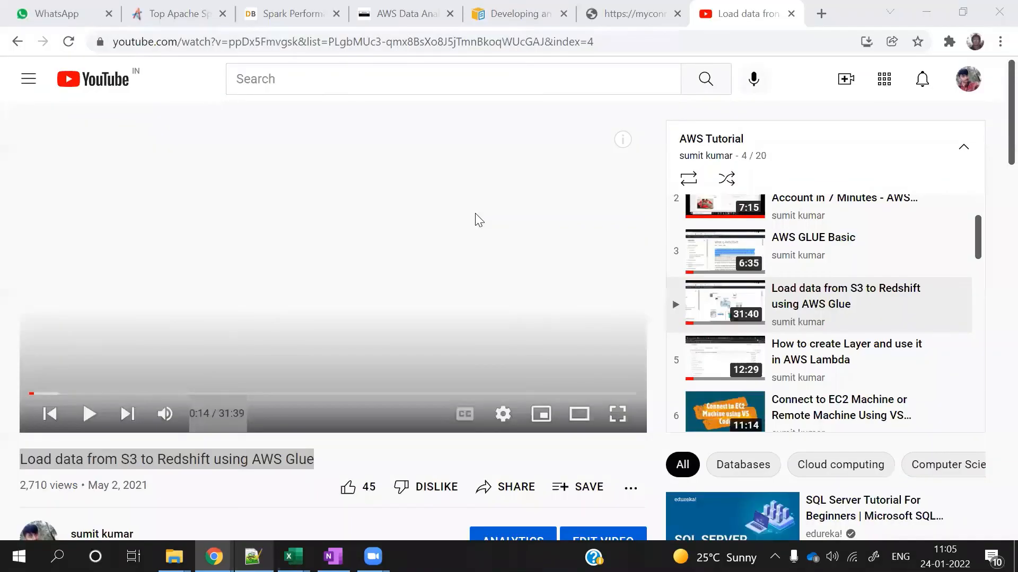
key("super+d")
key("alt+Tab")
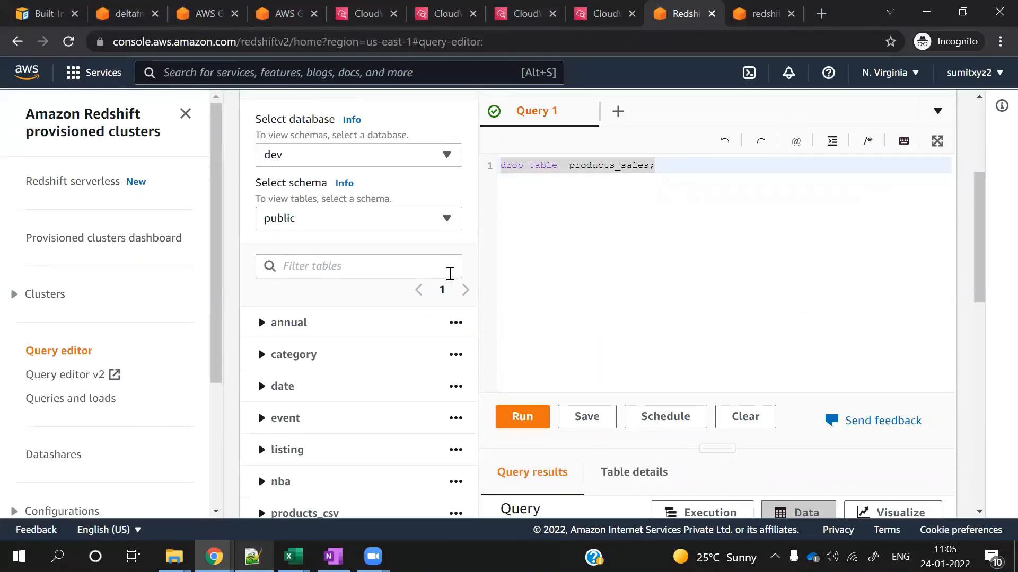
scroll(455, 305, "down", 2)
scroll(456, 307, "down", 1)
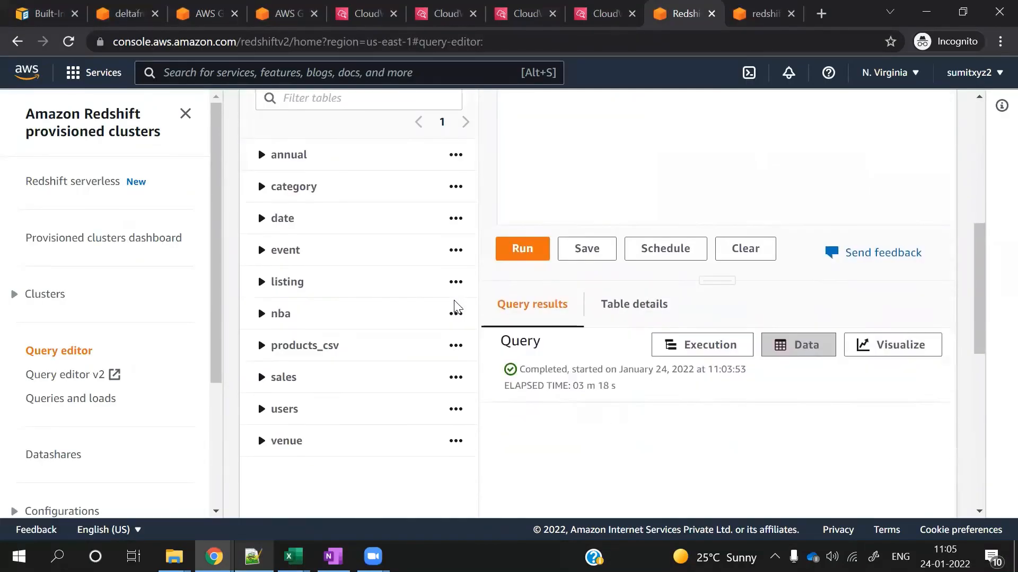
scroll(456, 308, "up", 4)
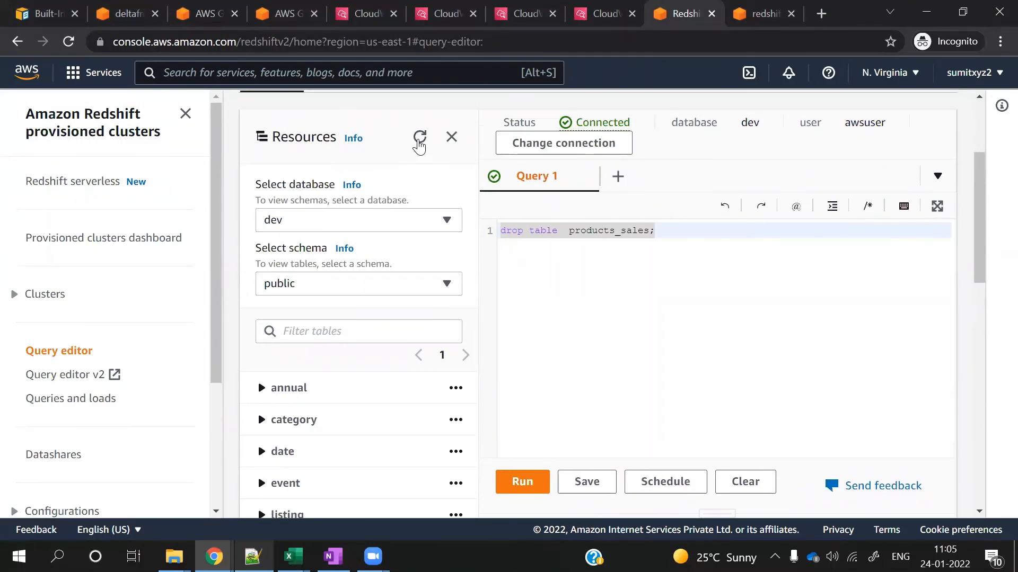
left_click(419, 139)
scroll(463, 409, "down", 3)
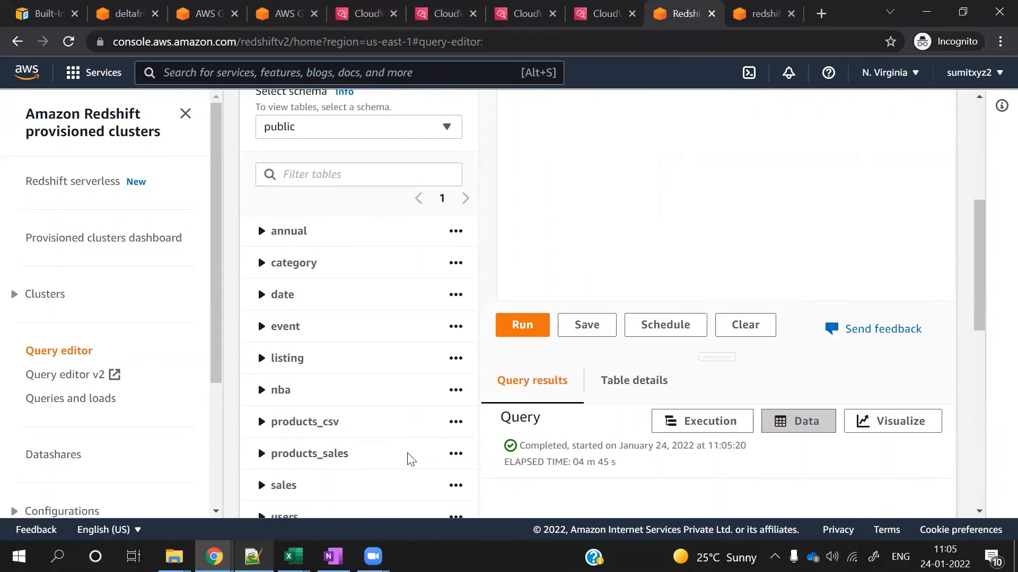
left_click(261, 454)
scroll(332, 466, "down", 1)
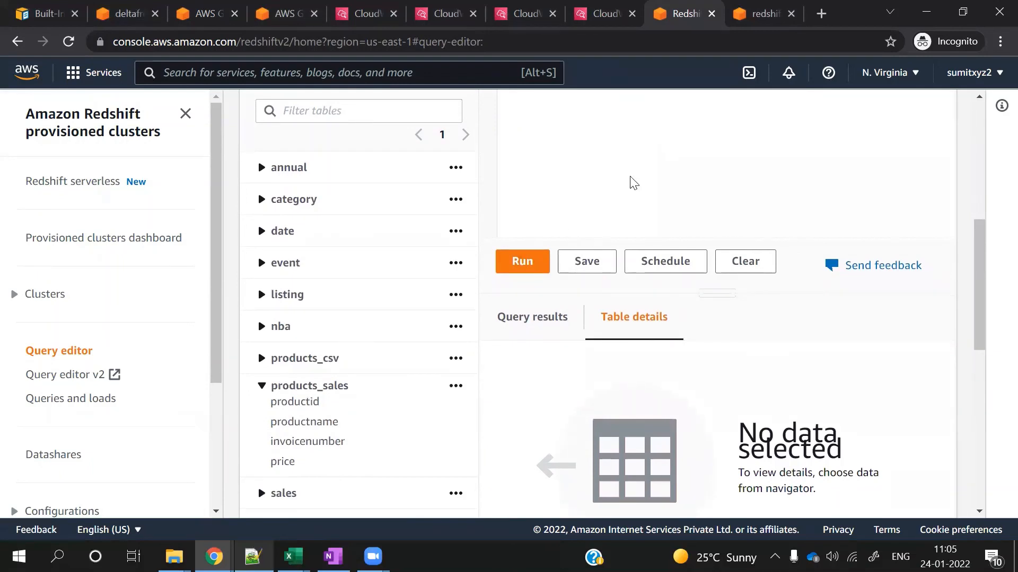
Replace the drop table statement with "select * from products_sales;", run it and review the returned rows
scroll(630, 183, "up", 4)
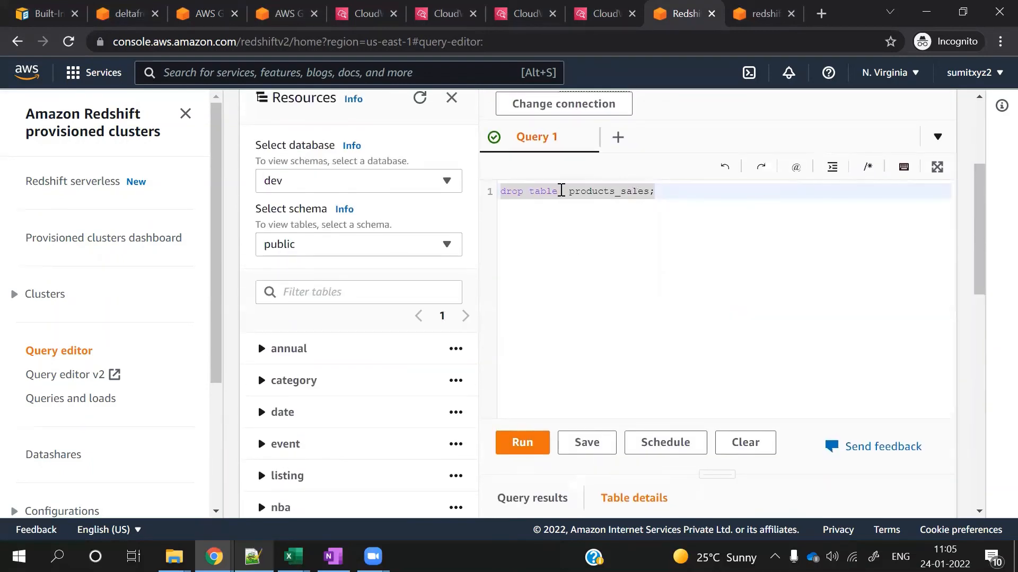
left_click_drag(561, 191, 498, 188)
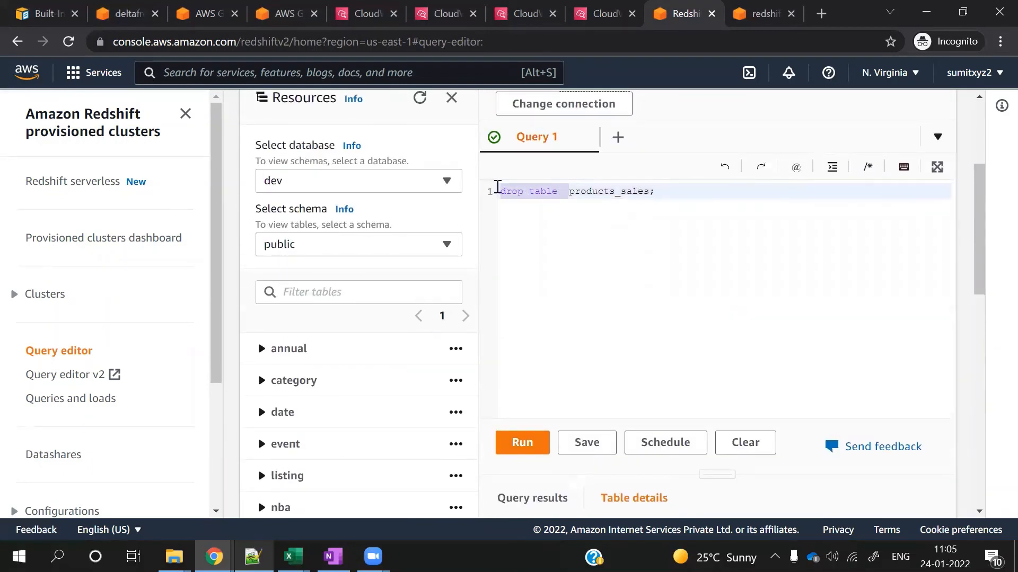
type("select ")
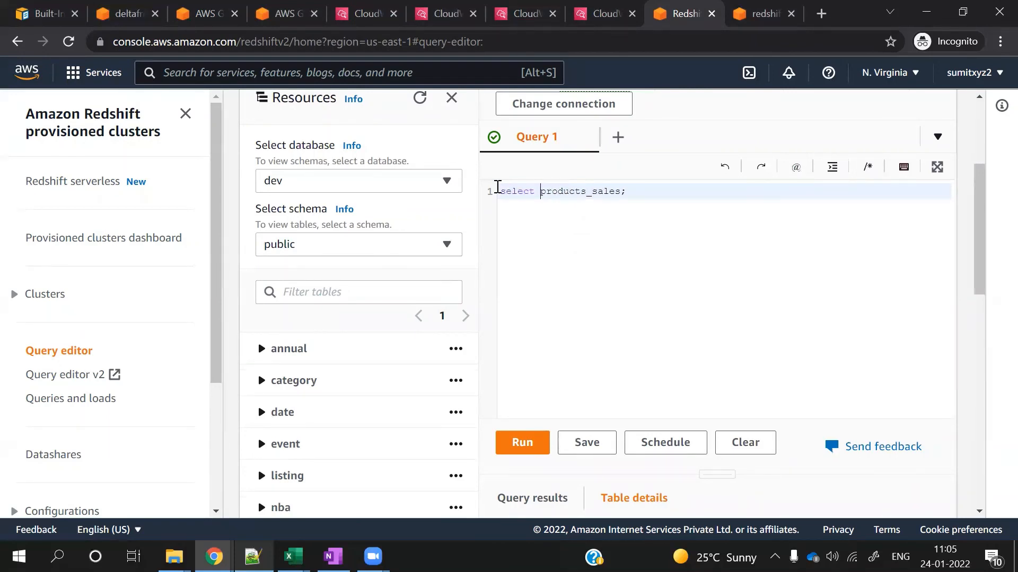
type("* from")
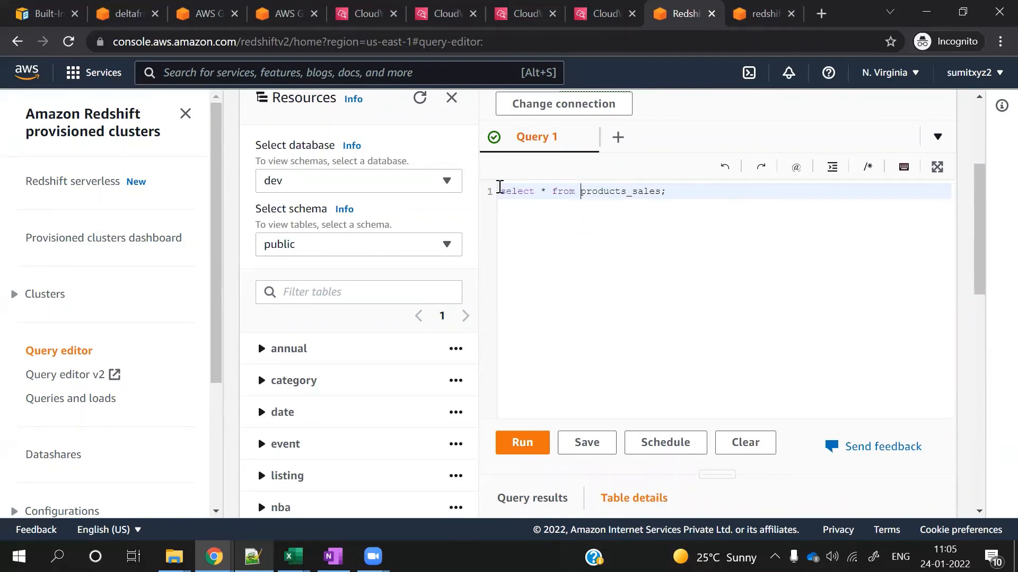
left_click_drag(674, 192, 498, 196)
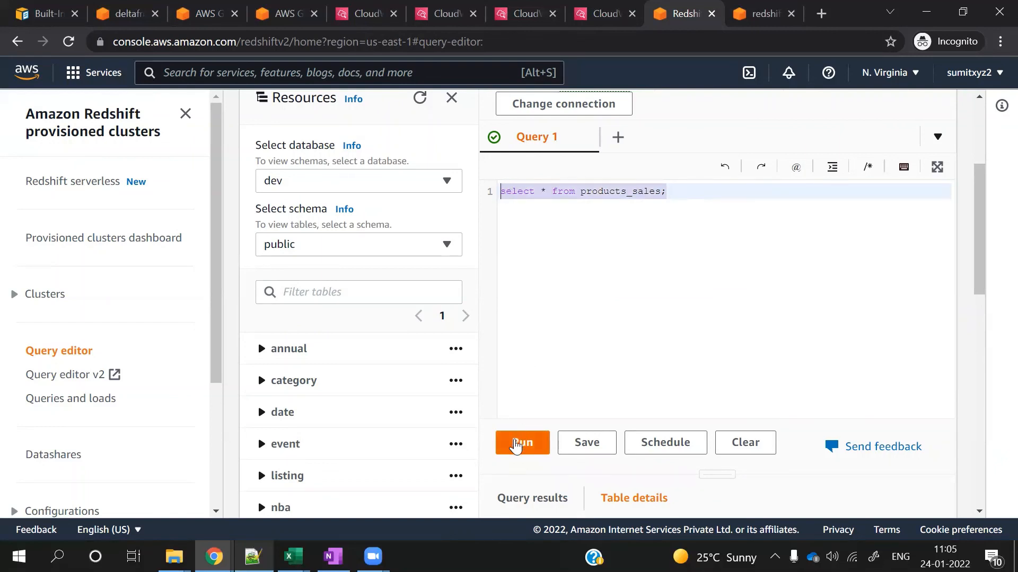
left_click(515, 445)
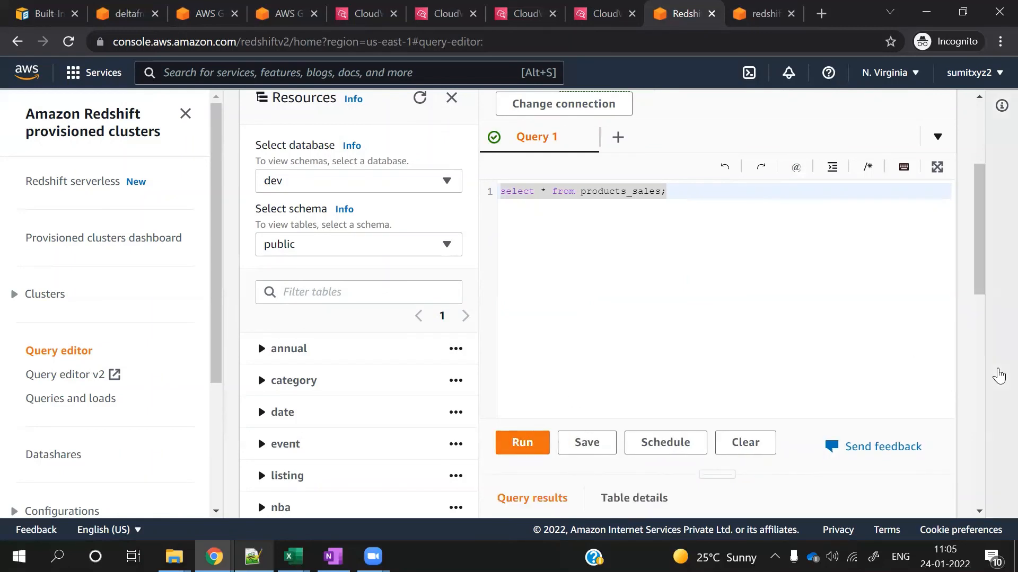
scroll(967, 433, "down", 6)
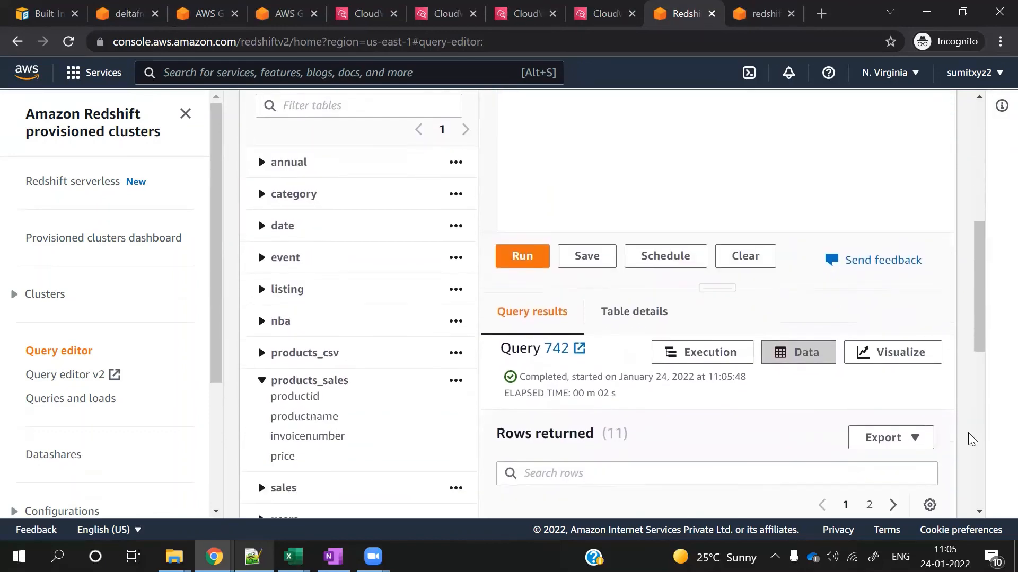
scroll(968, 433, "down", 4)
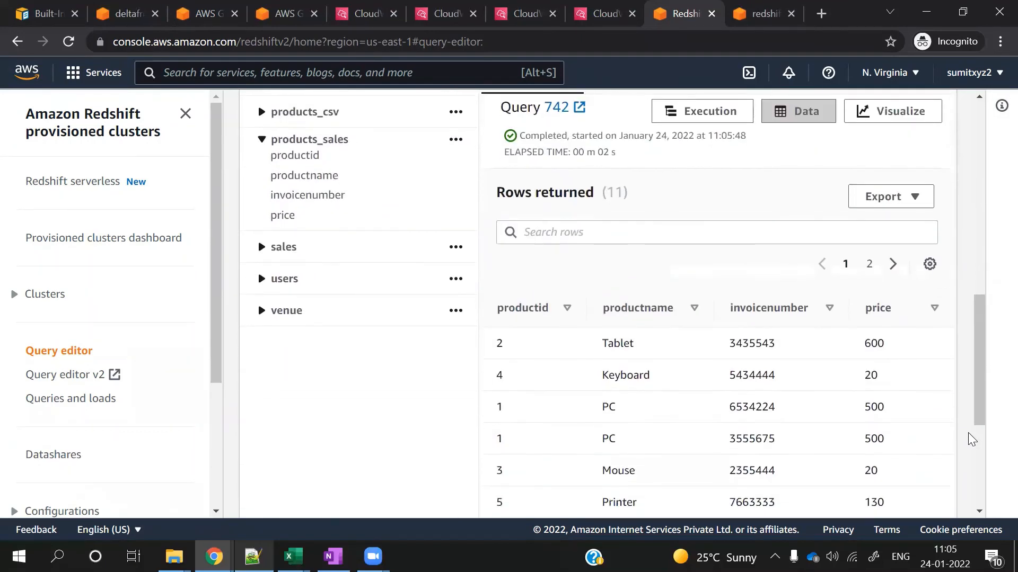
scroll(827, 438, "down", 2)
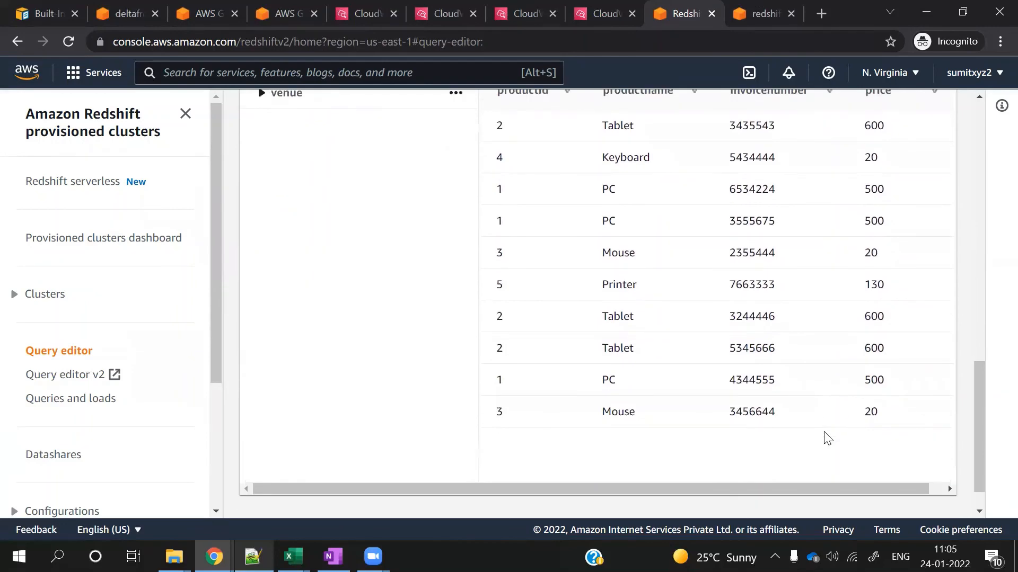
scroll(827, 438, "up", 3)
scroll(827, 437, "down", 2)
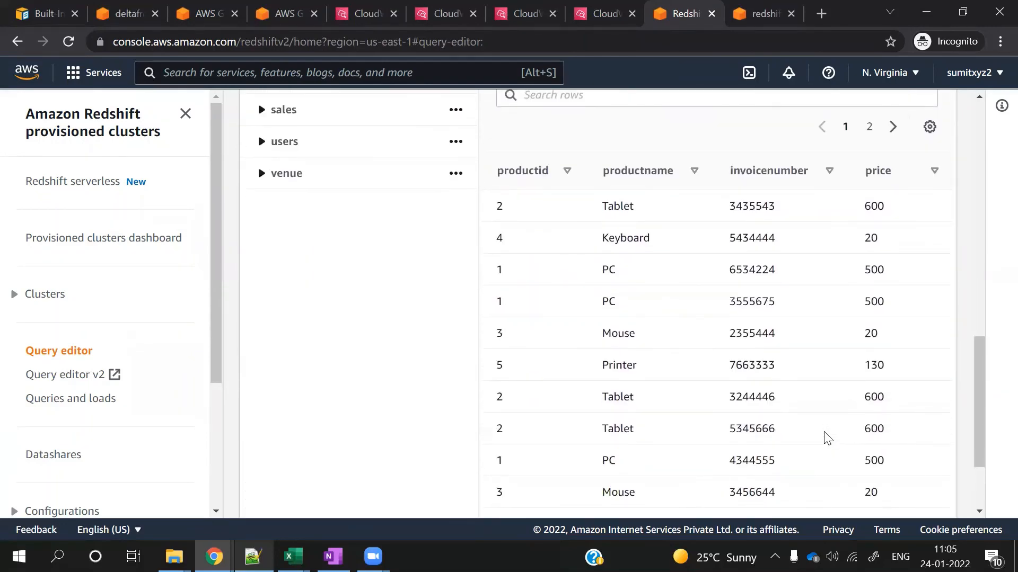
scroll(827, 438, "up", 4)
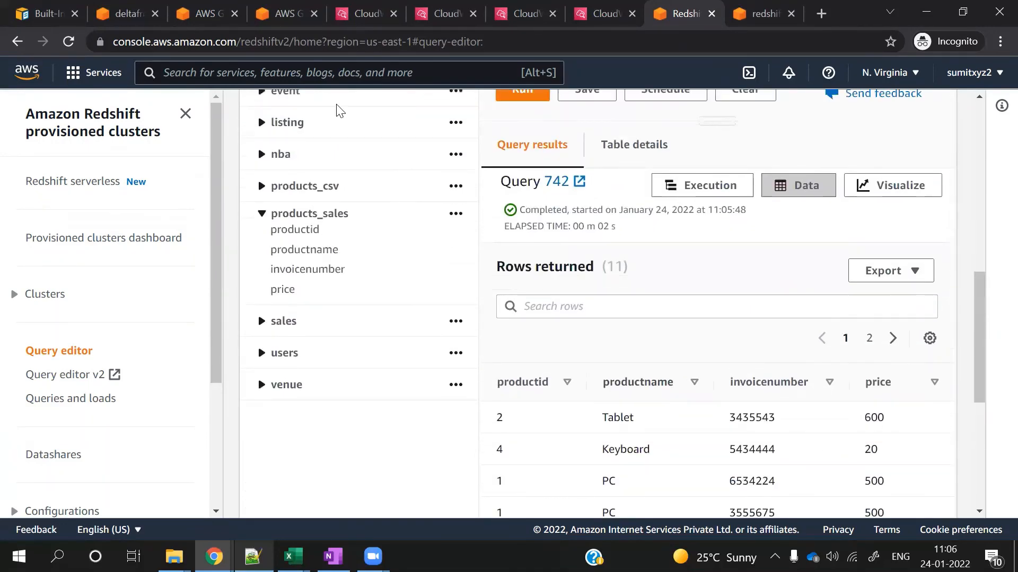
Return to the AWS Glue Built-In Transforms documentation and bring up the start of the developer guide's contents list
left_click(135, 16)
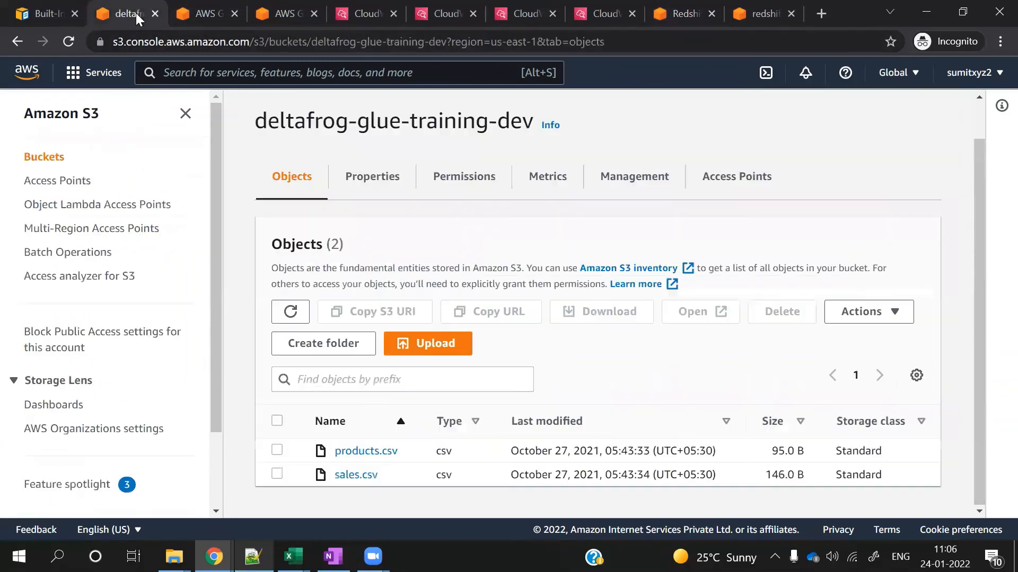
left_click(33, 15)
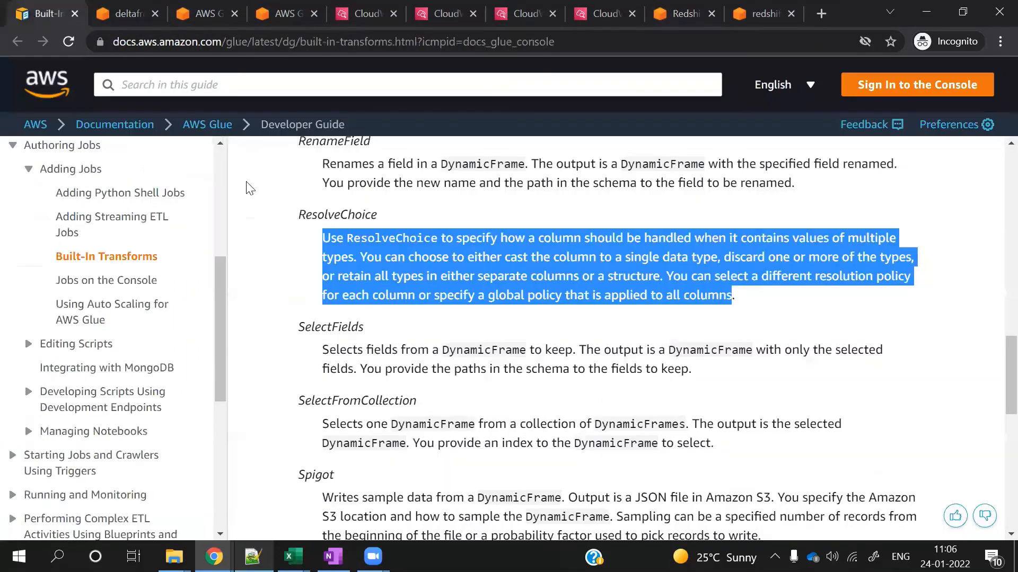
left_click(228, 346)
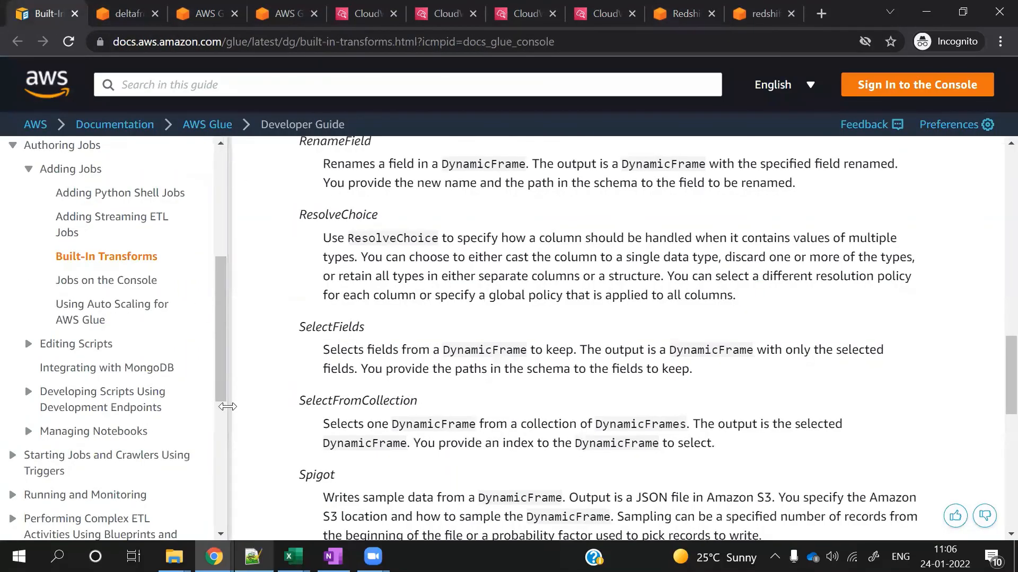
left_click_drag(225, 405, 211, 261)
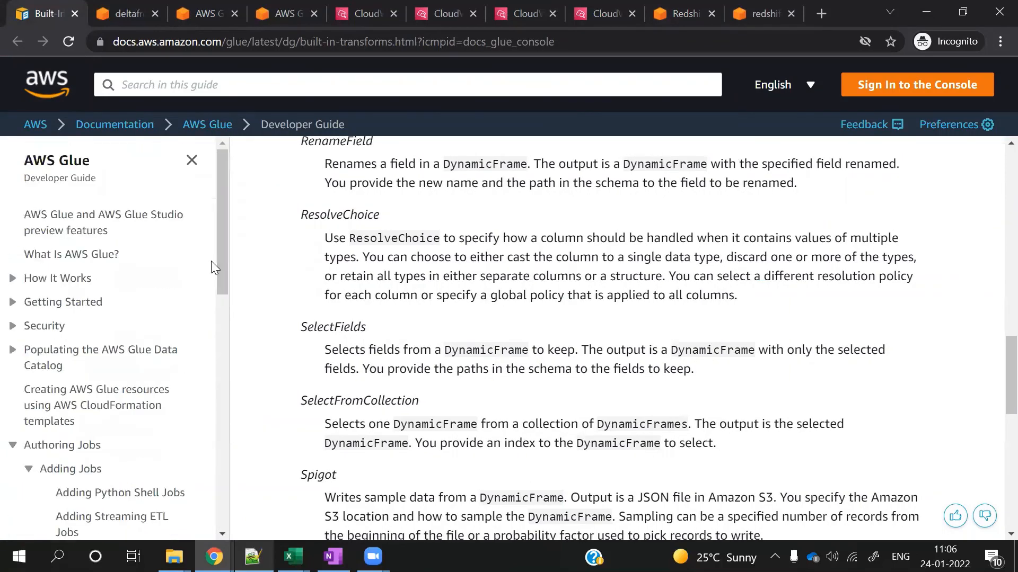